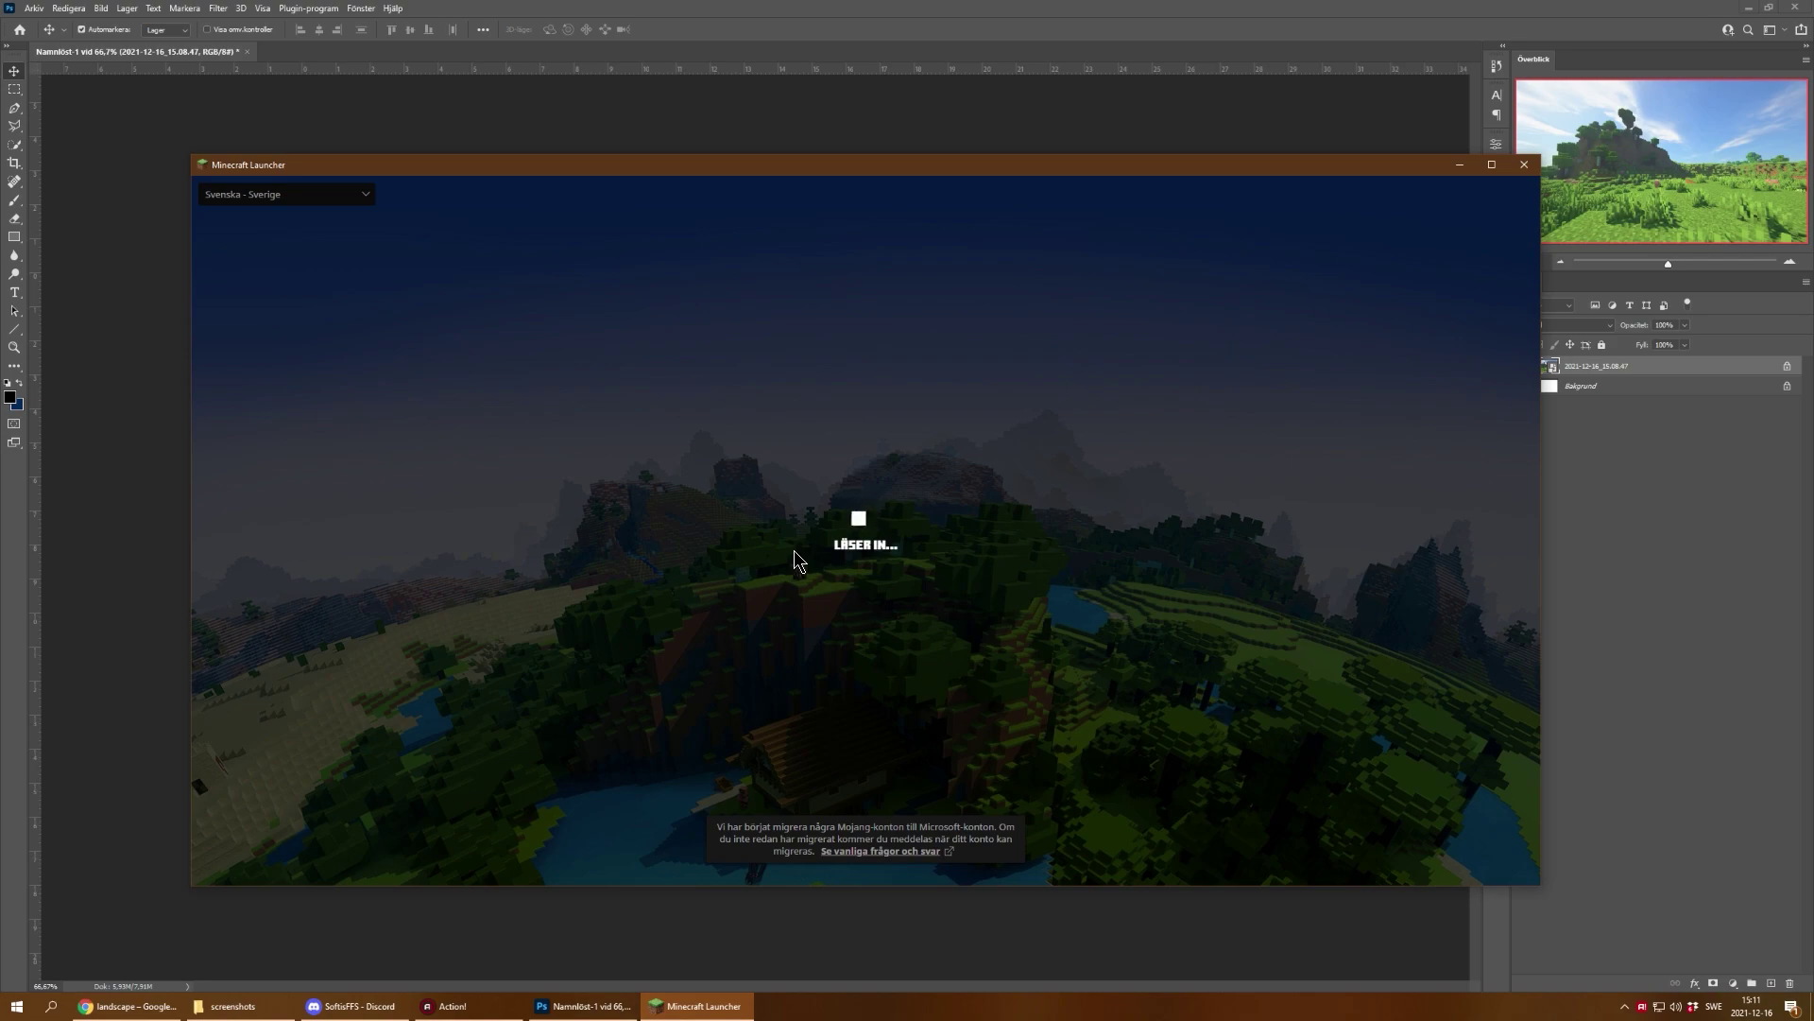
Step: Switch to Photoshop and enable the Blandare för landskap neural filter on the Minecraft screenshot layer
left_click(710, 9)
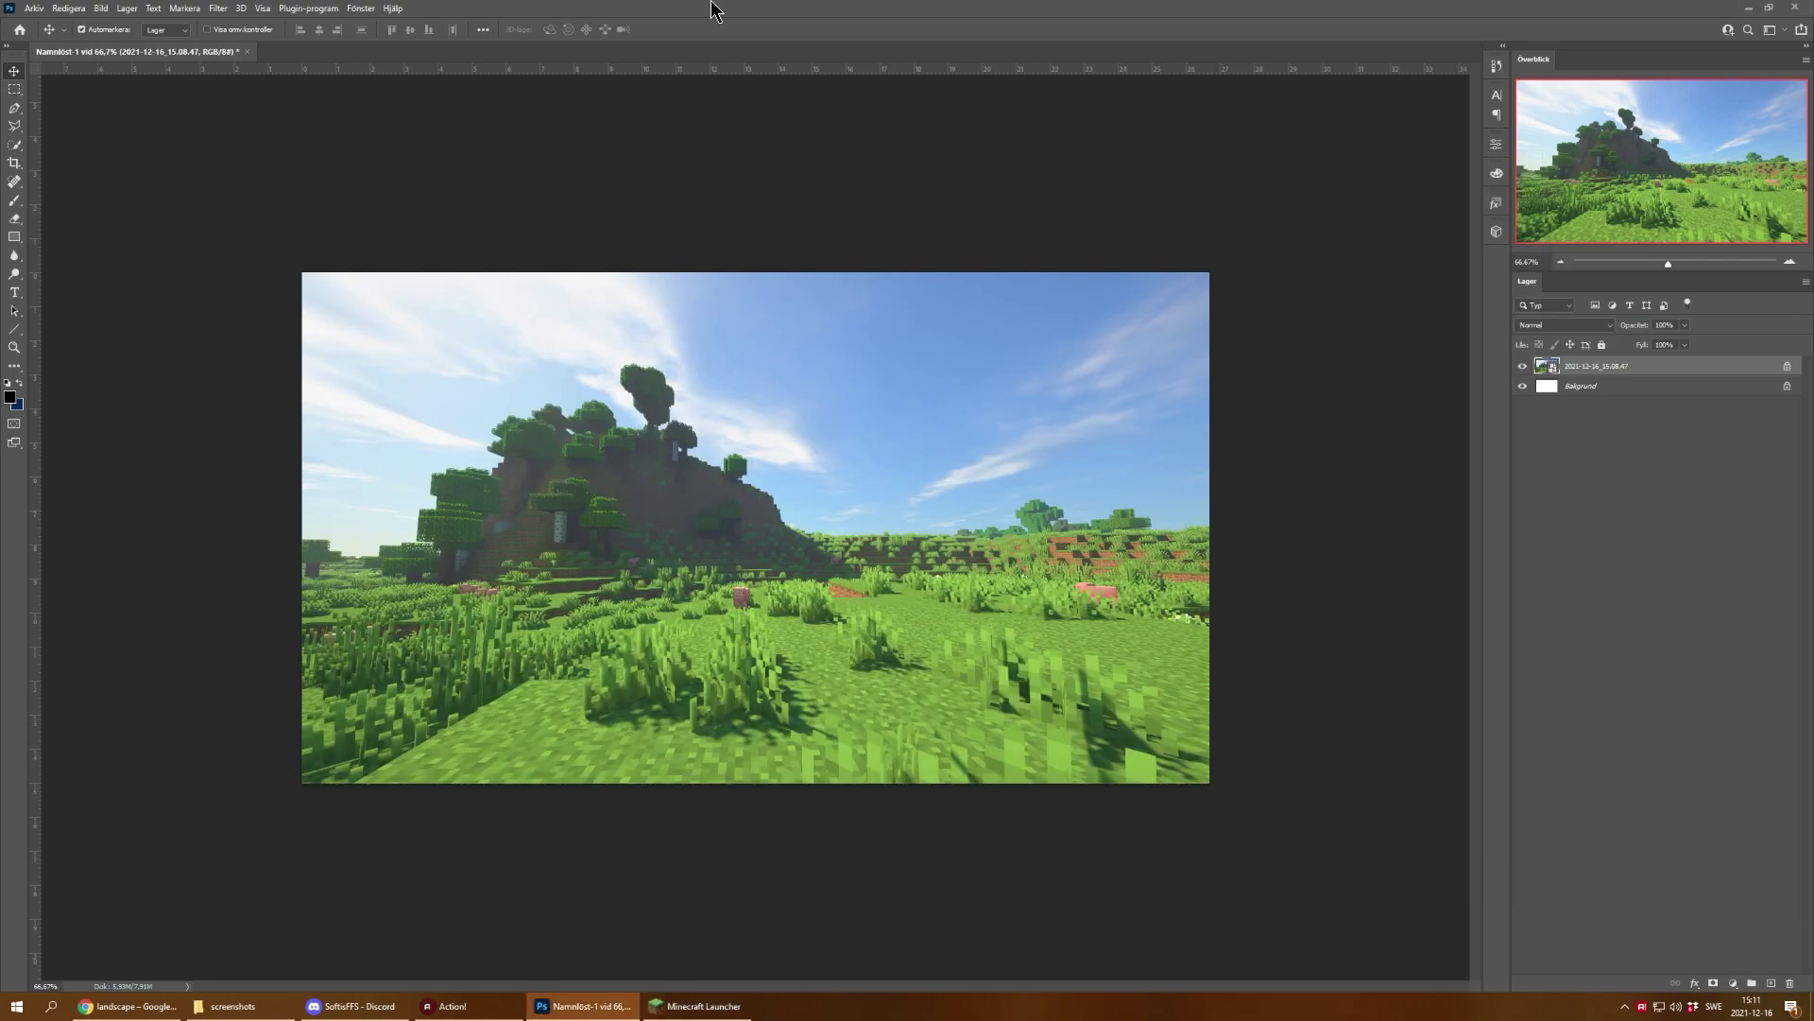
key("ctrl+1")
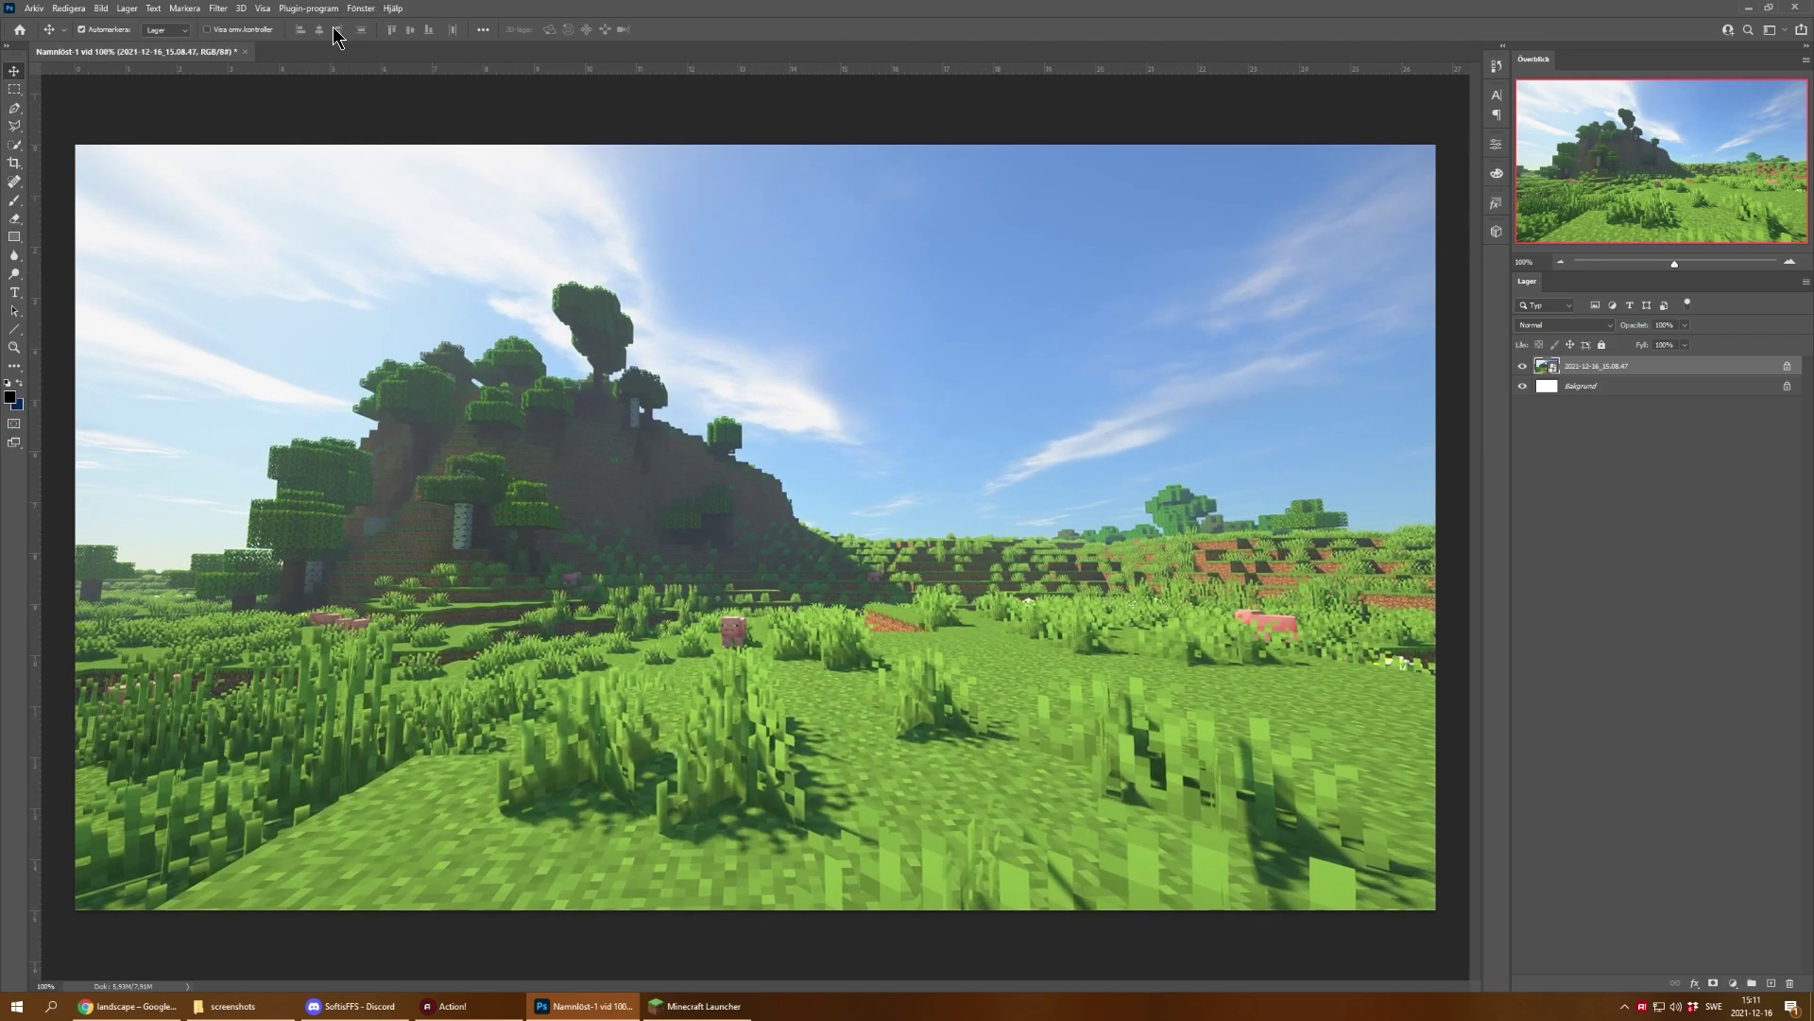
left_click(219, 9)
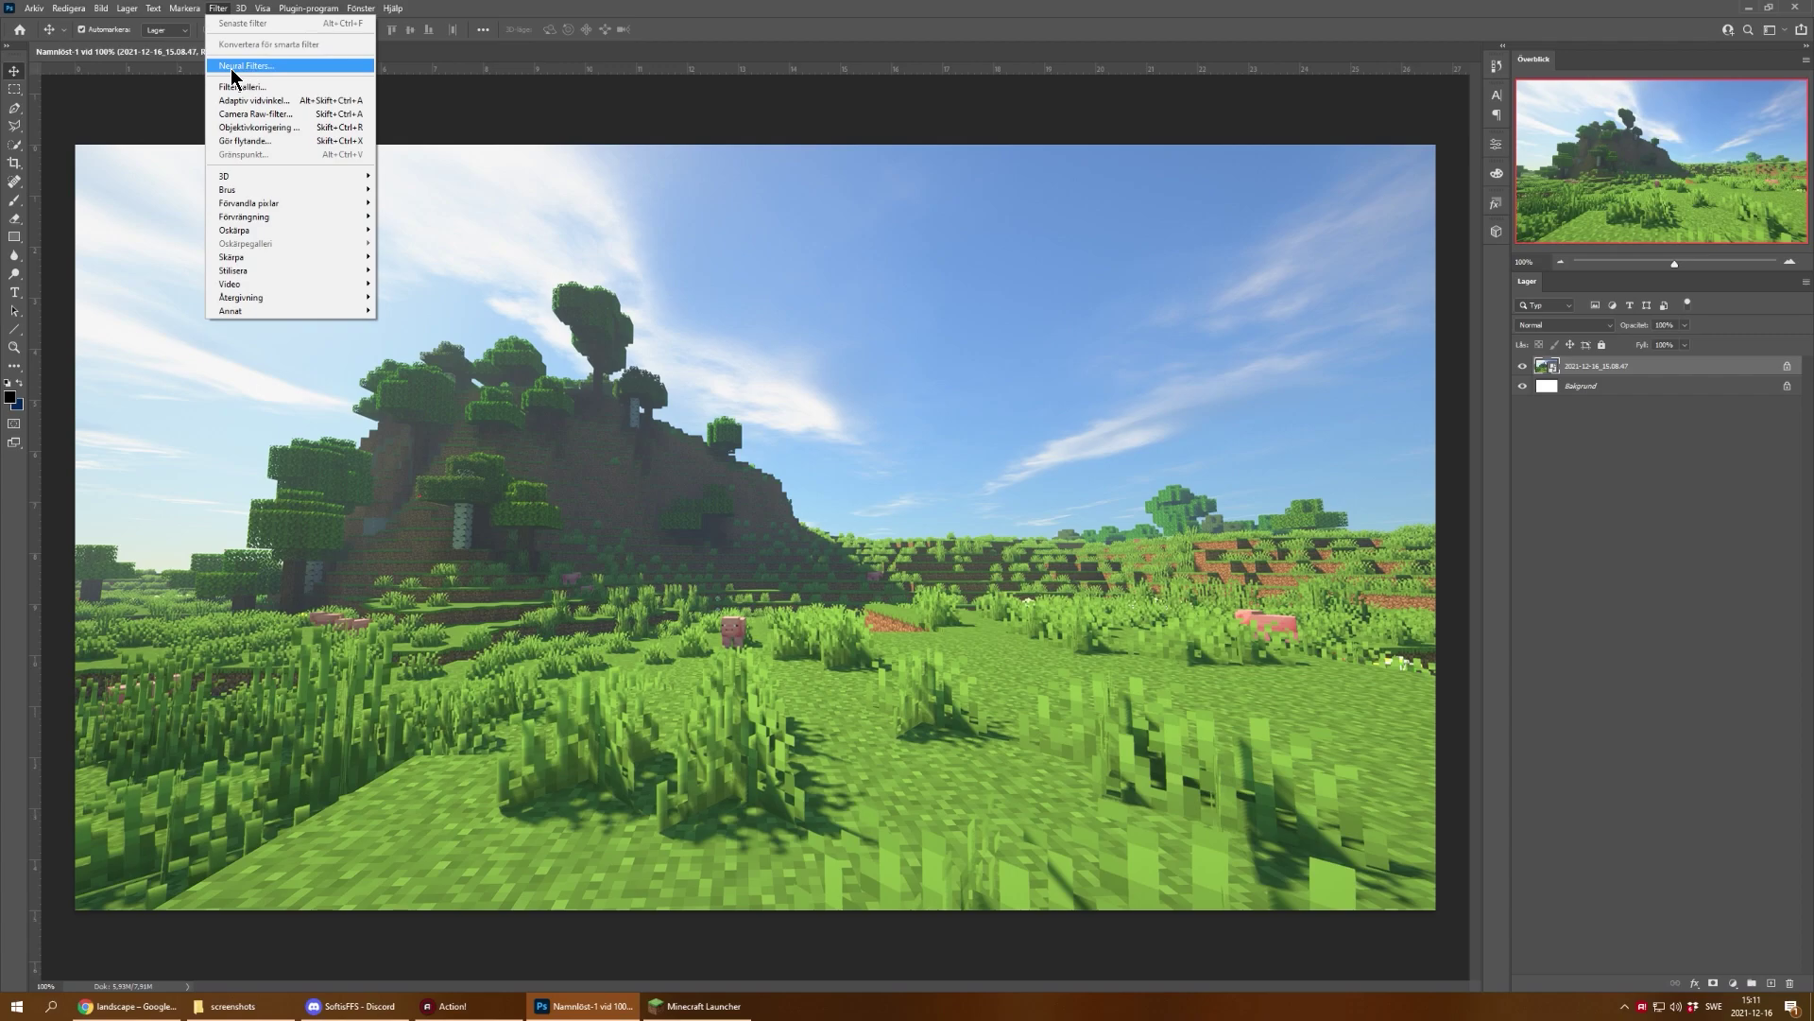
left_click(248, 66)
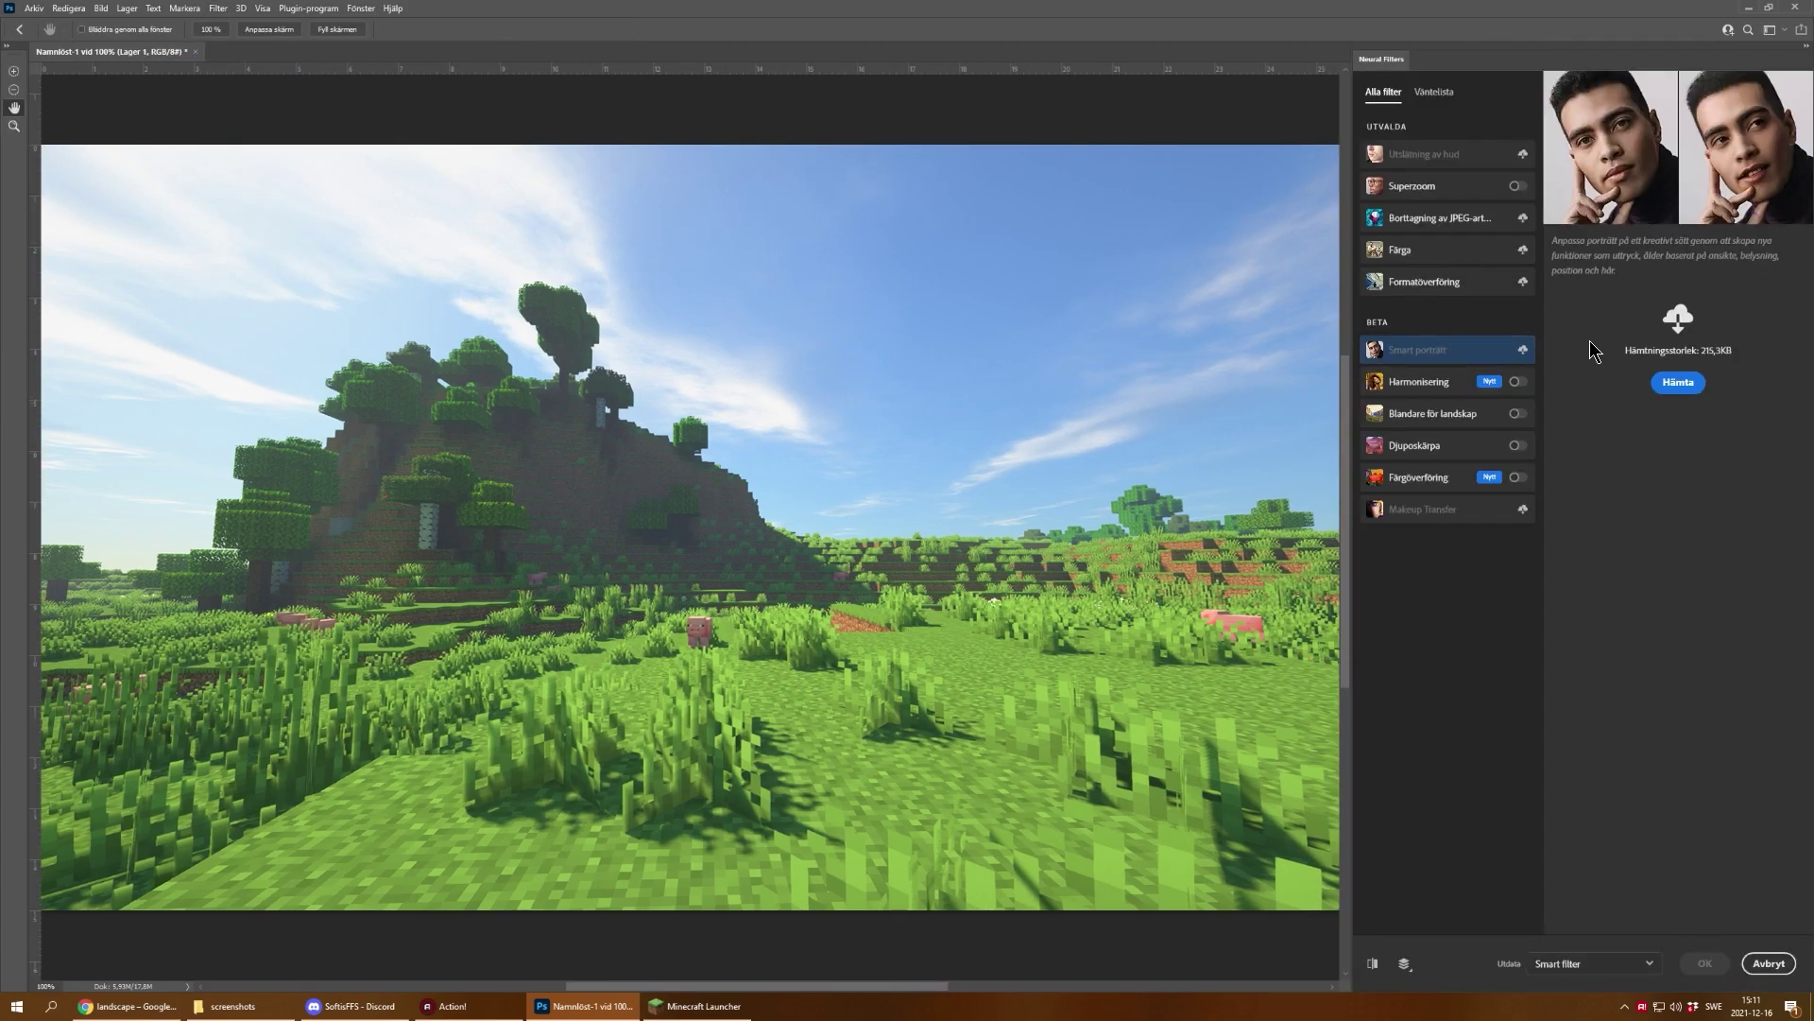
left_click(1428, 419)
left_click(1520, 416)
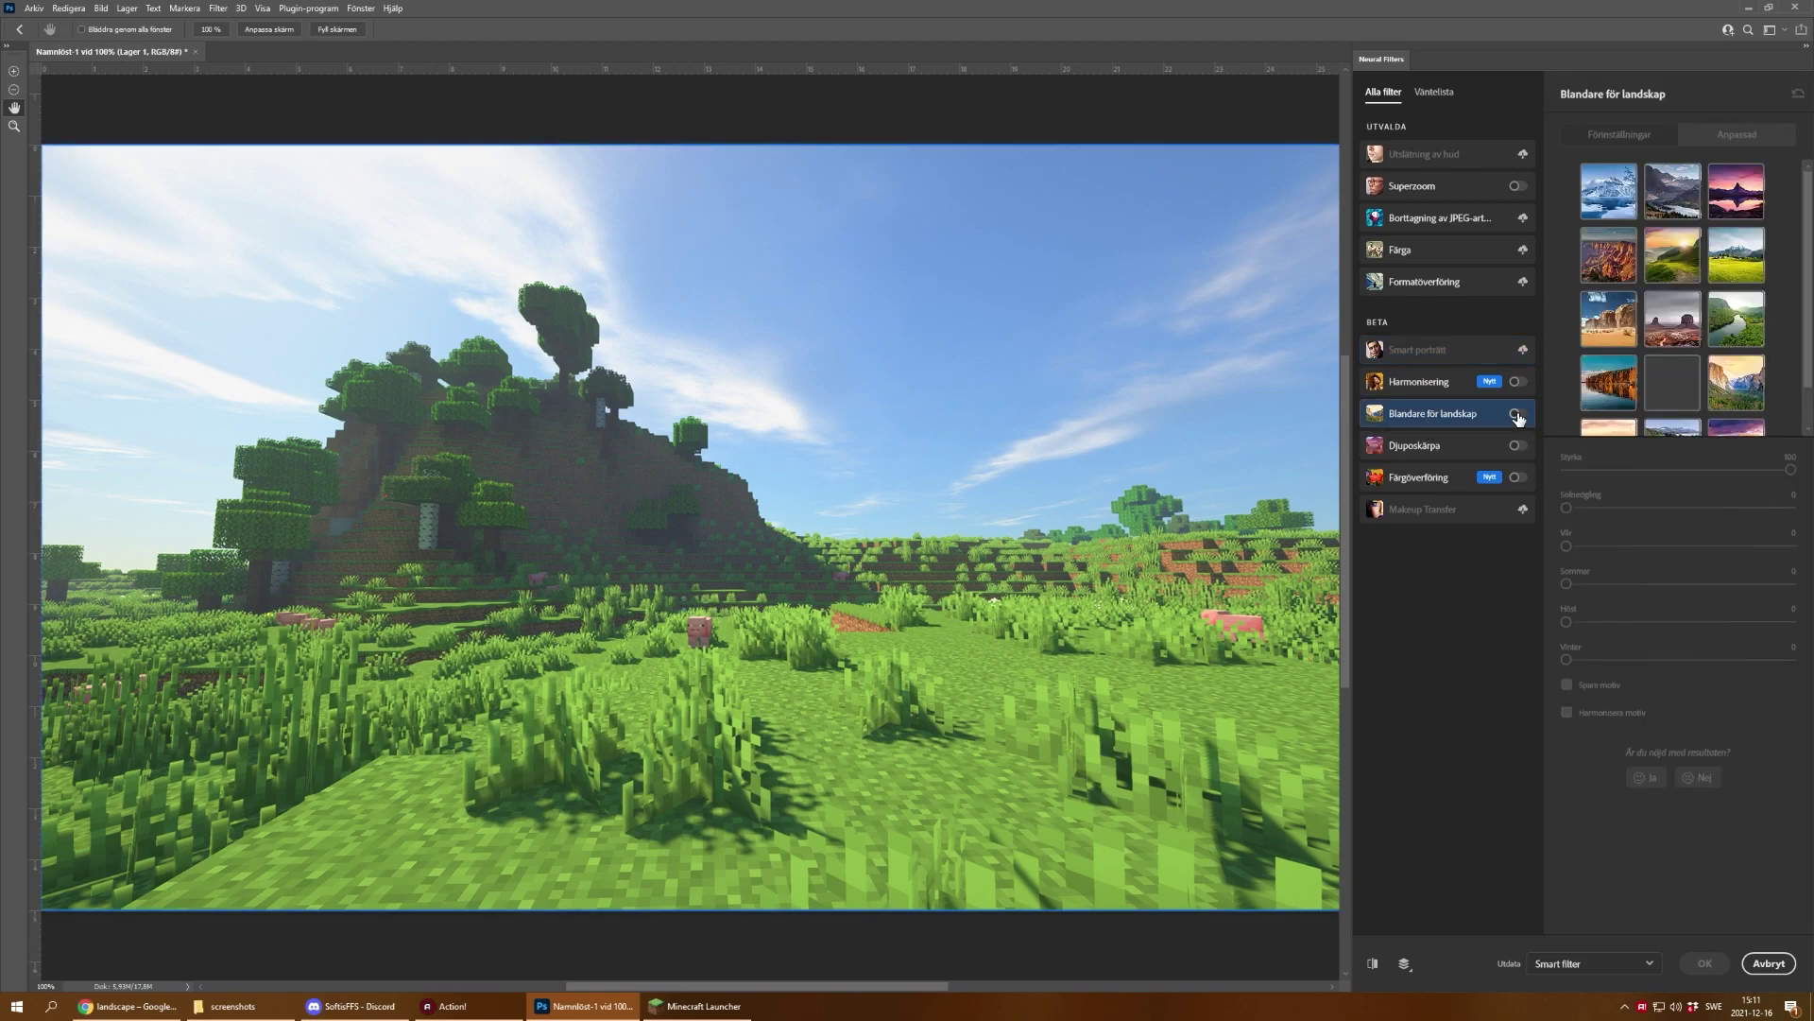
Step: Load the JPG file windows landscape.jpg from the Grafik folder as the landscape filter's custom reference image
left_click(1737, 135)
left_click(1658, 237)
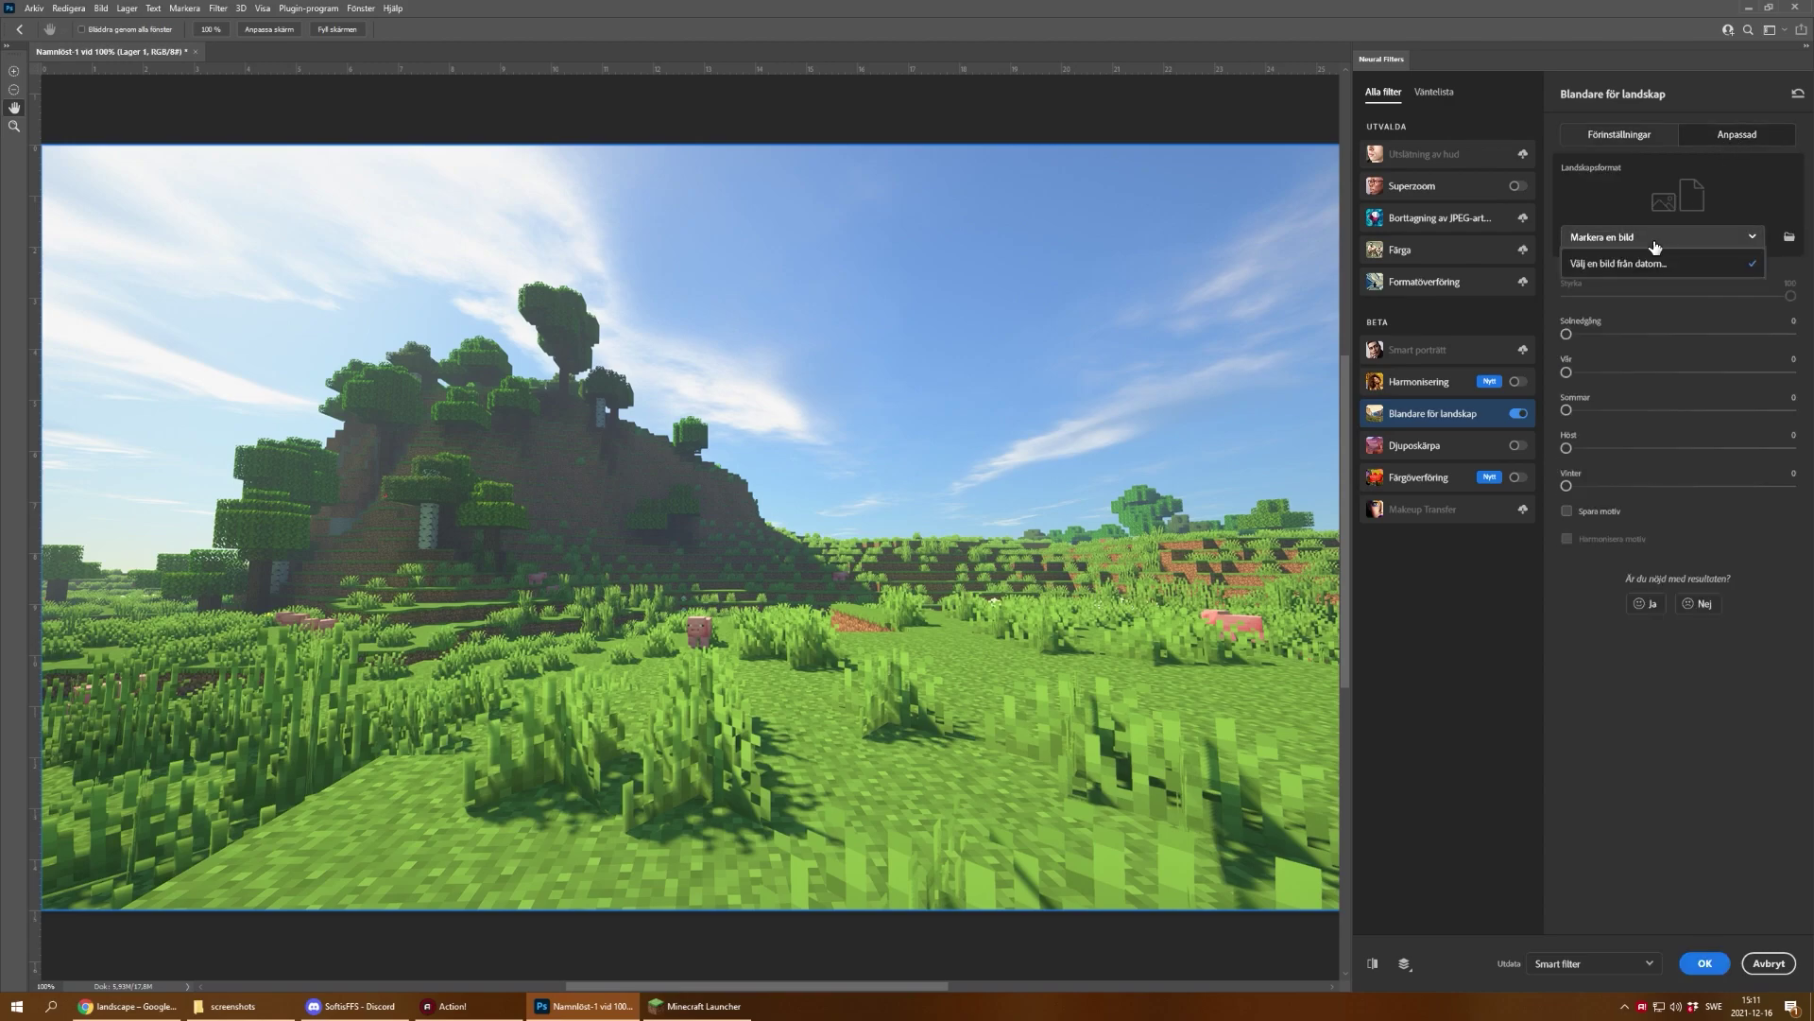
left_click(1627, 201)
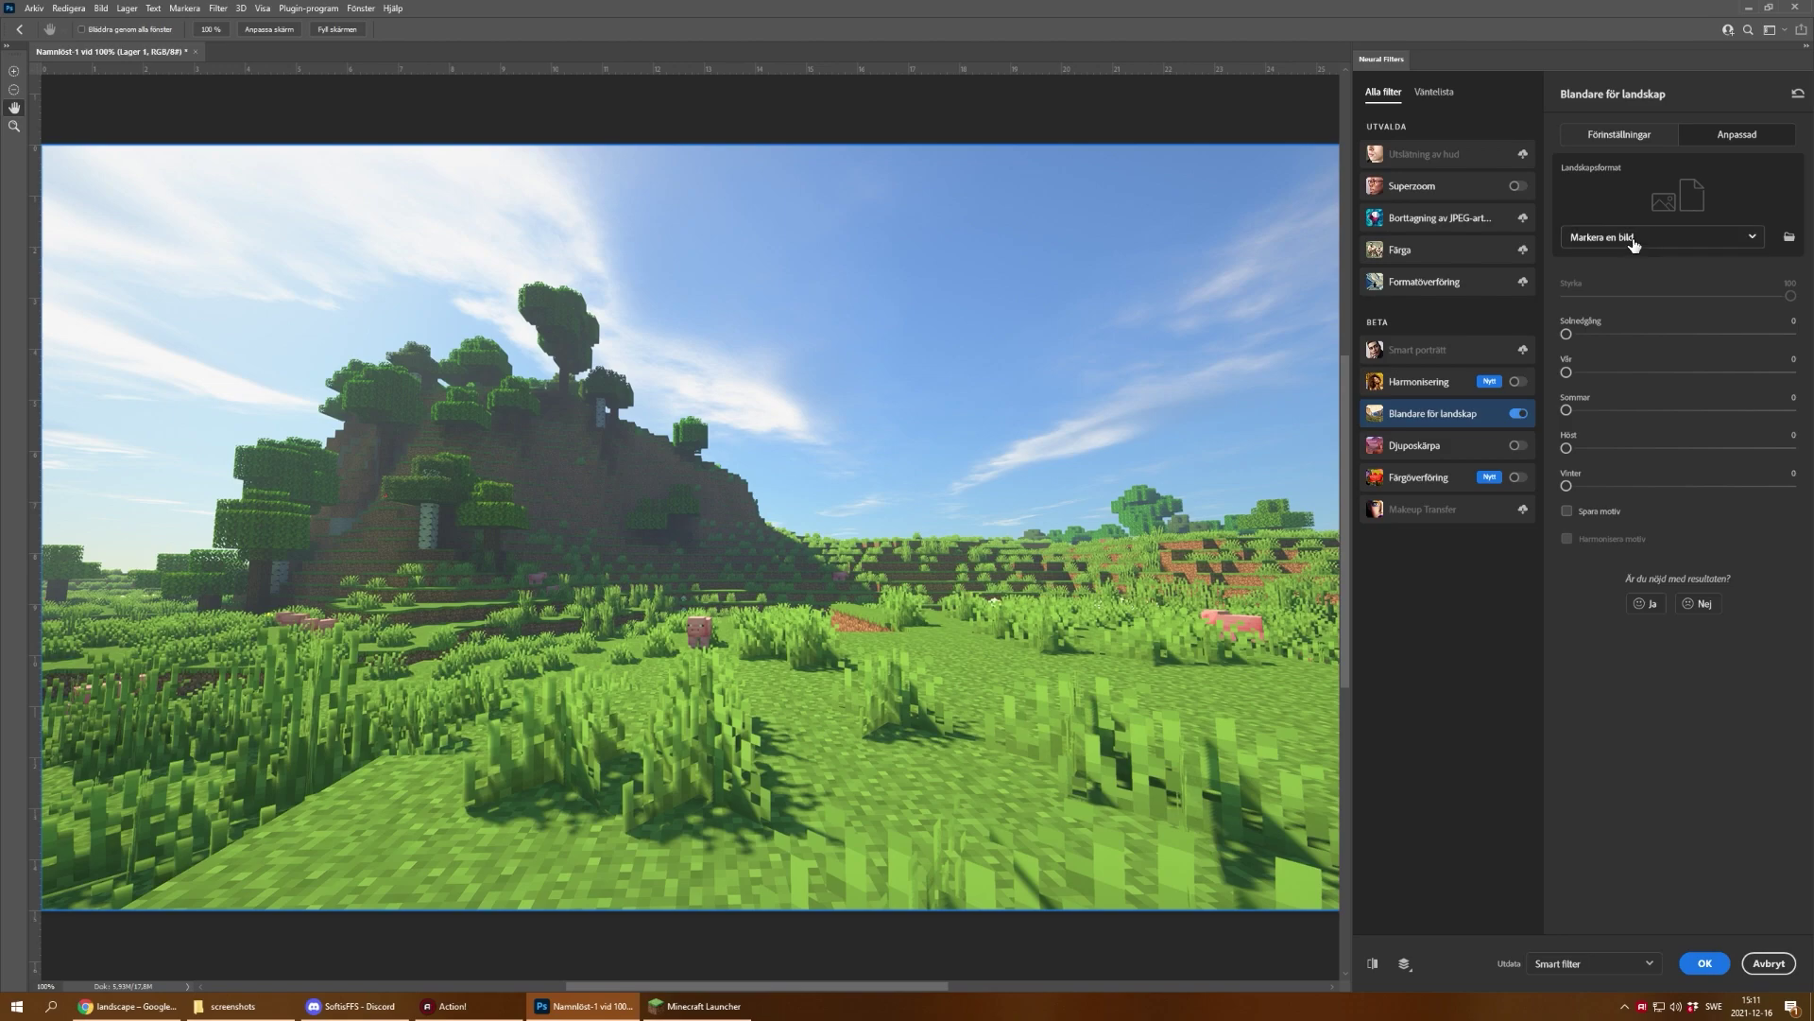
left_click(1632, 236)
left_click(1638, 267)
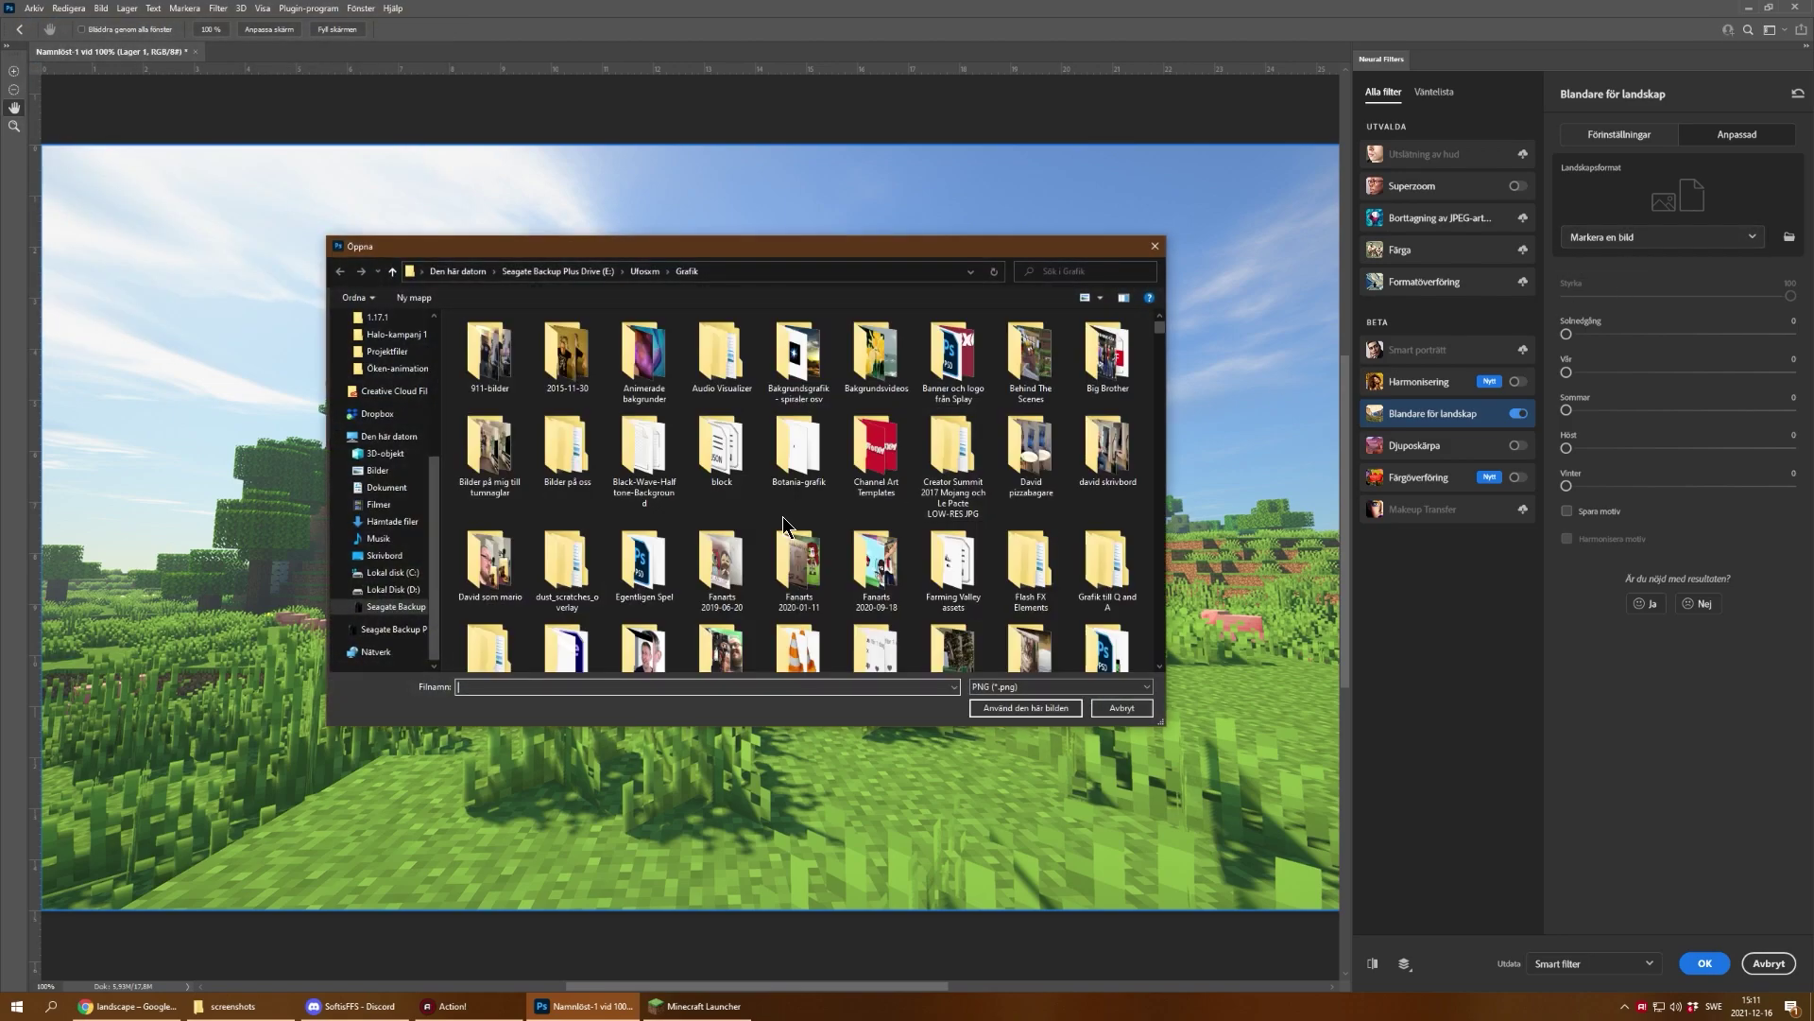
left_click(1059, 687)
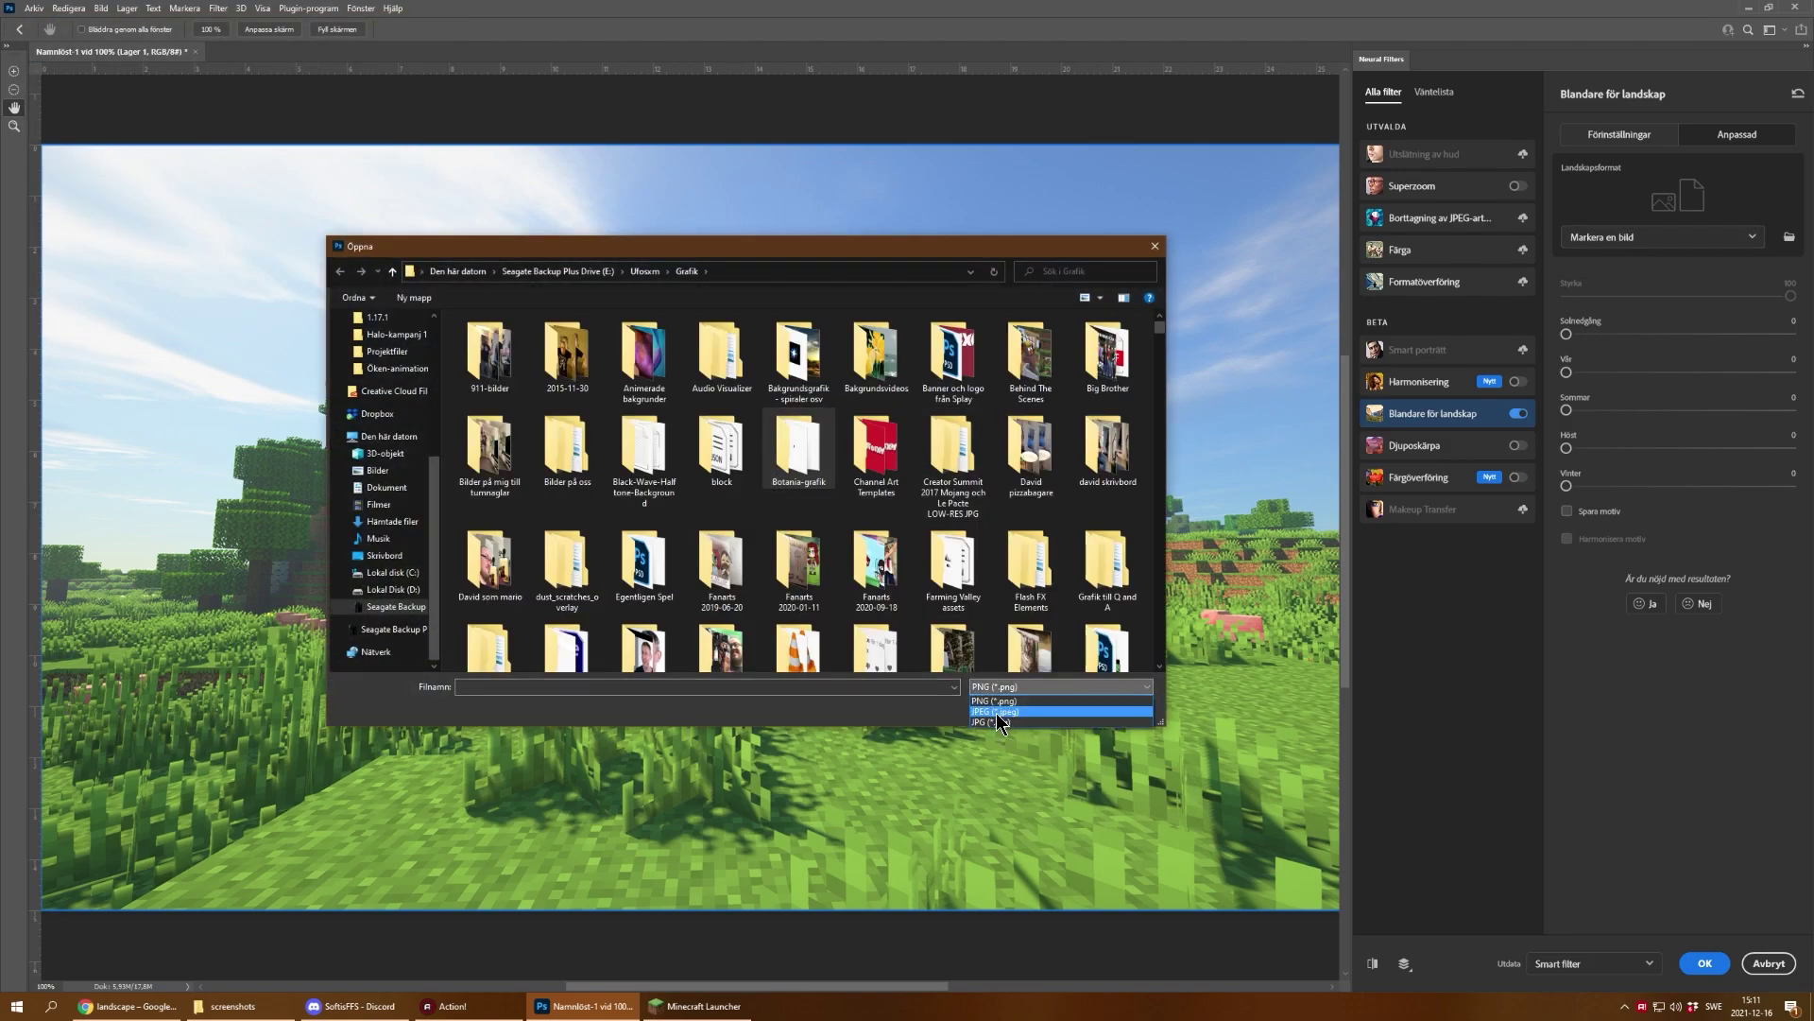
left_click(994, 725)
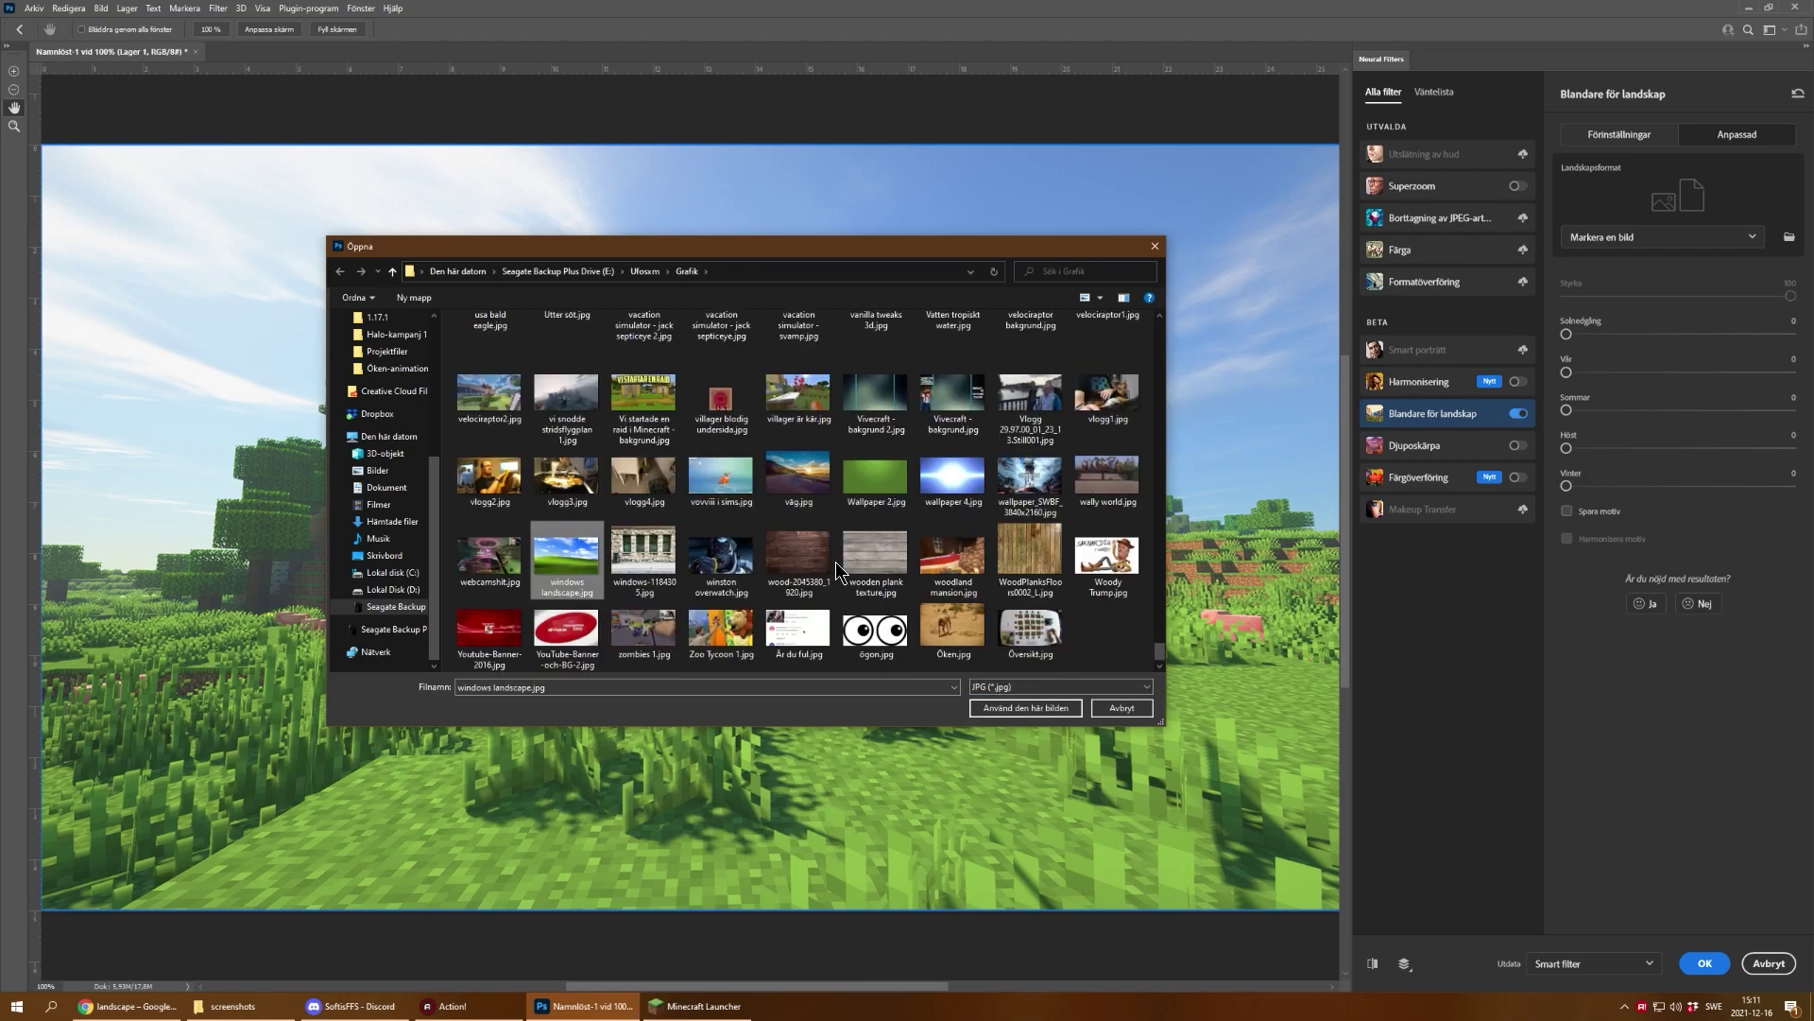
double_click(556, 556)
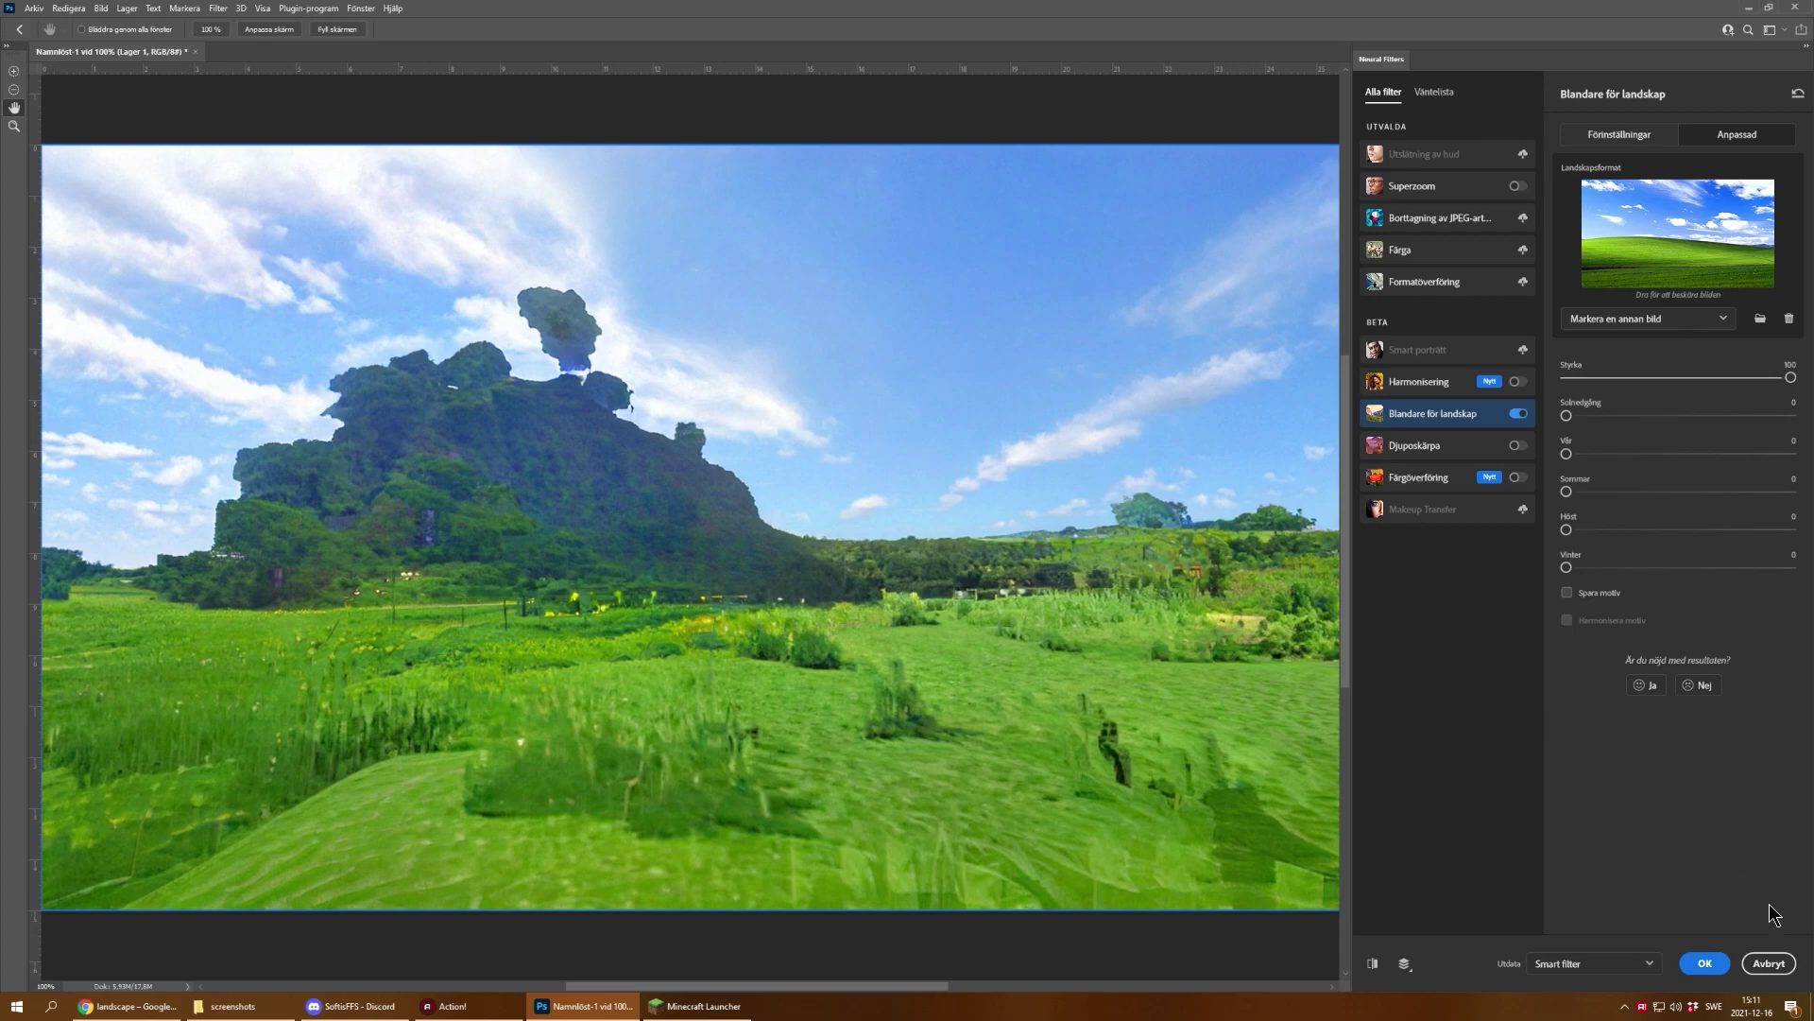
Step: Set Vinter to 70 and apply the landscape filter with its output as a new layer (Nytt lager)
left_click(1595, 963)
left_click(1572, 911)
left_click(1619, 963)
left_click(1617, 964)
left_click(1620, 968)
left_click(1571, 909)
left_click_drag(1568, 570, 1728, 574)
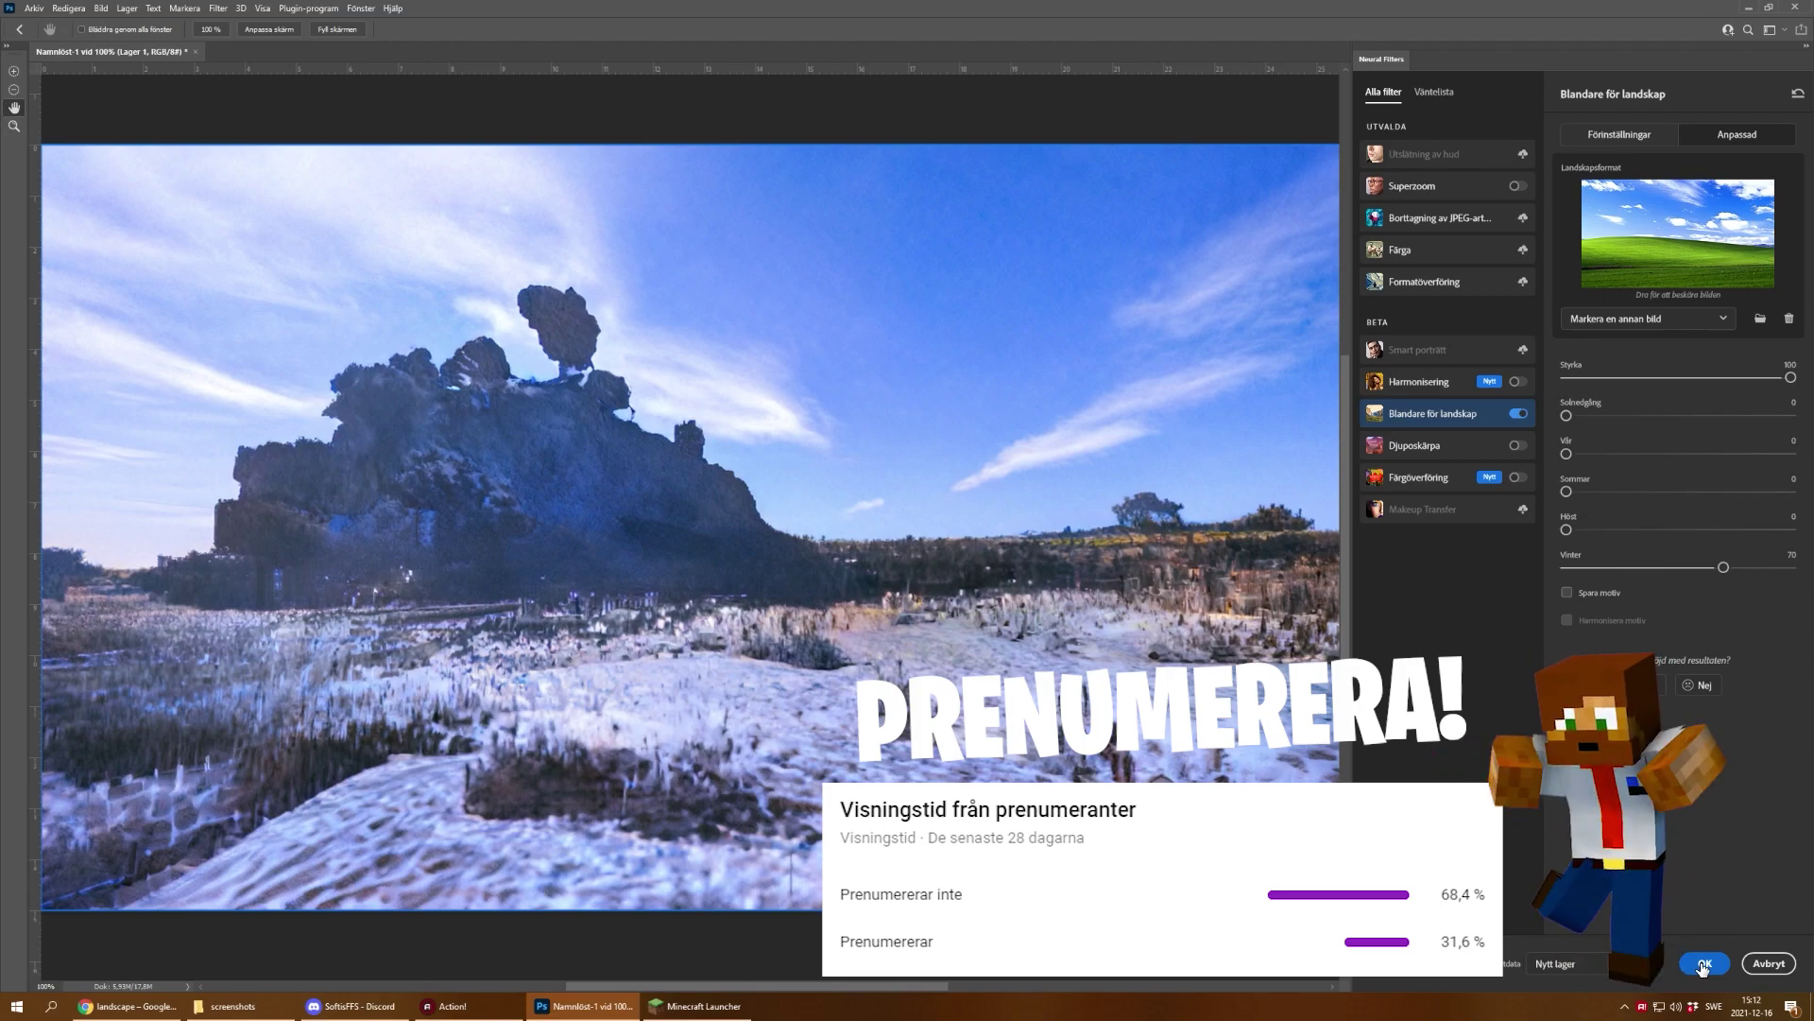
left_click(1701, 963)
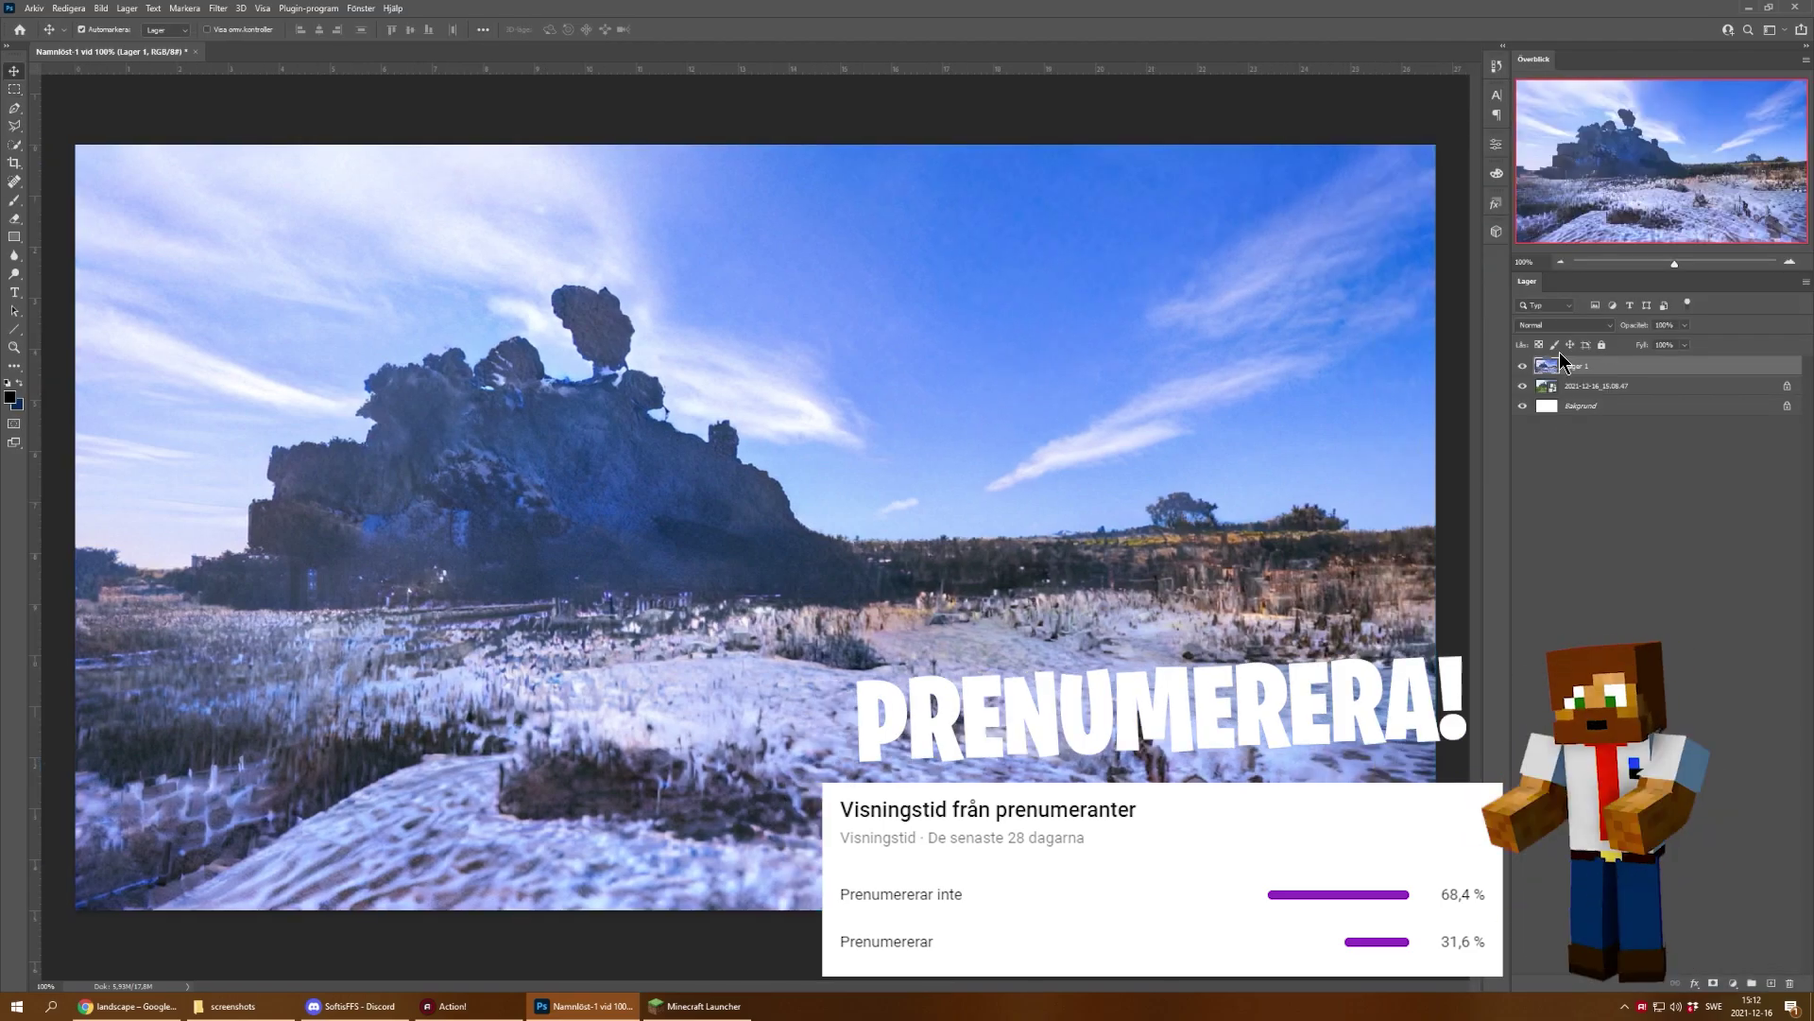
Step: Toggle the visibility of Lager 1 to compare the winter version with the original screenshot
left_click(1523, 367)
left_click(1524, 368)
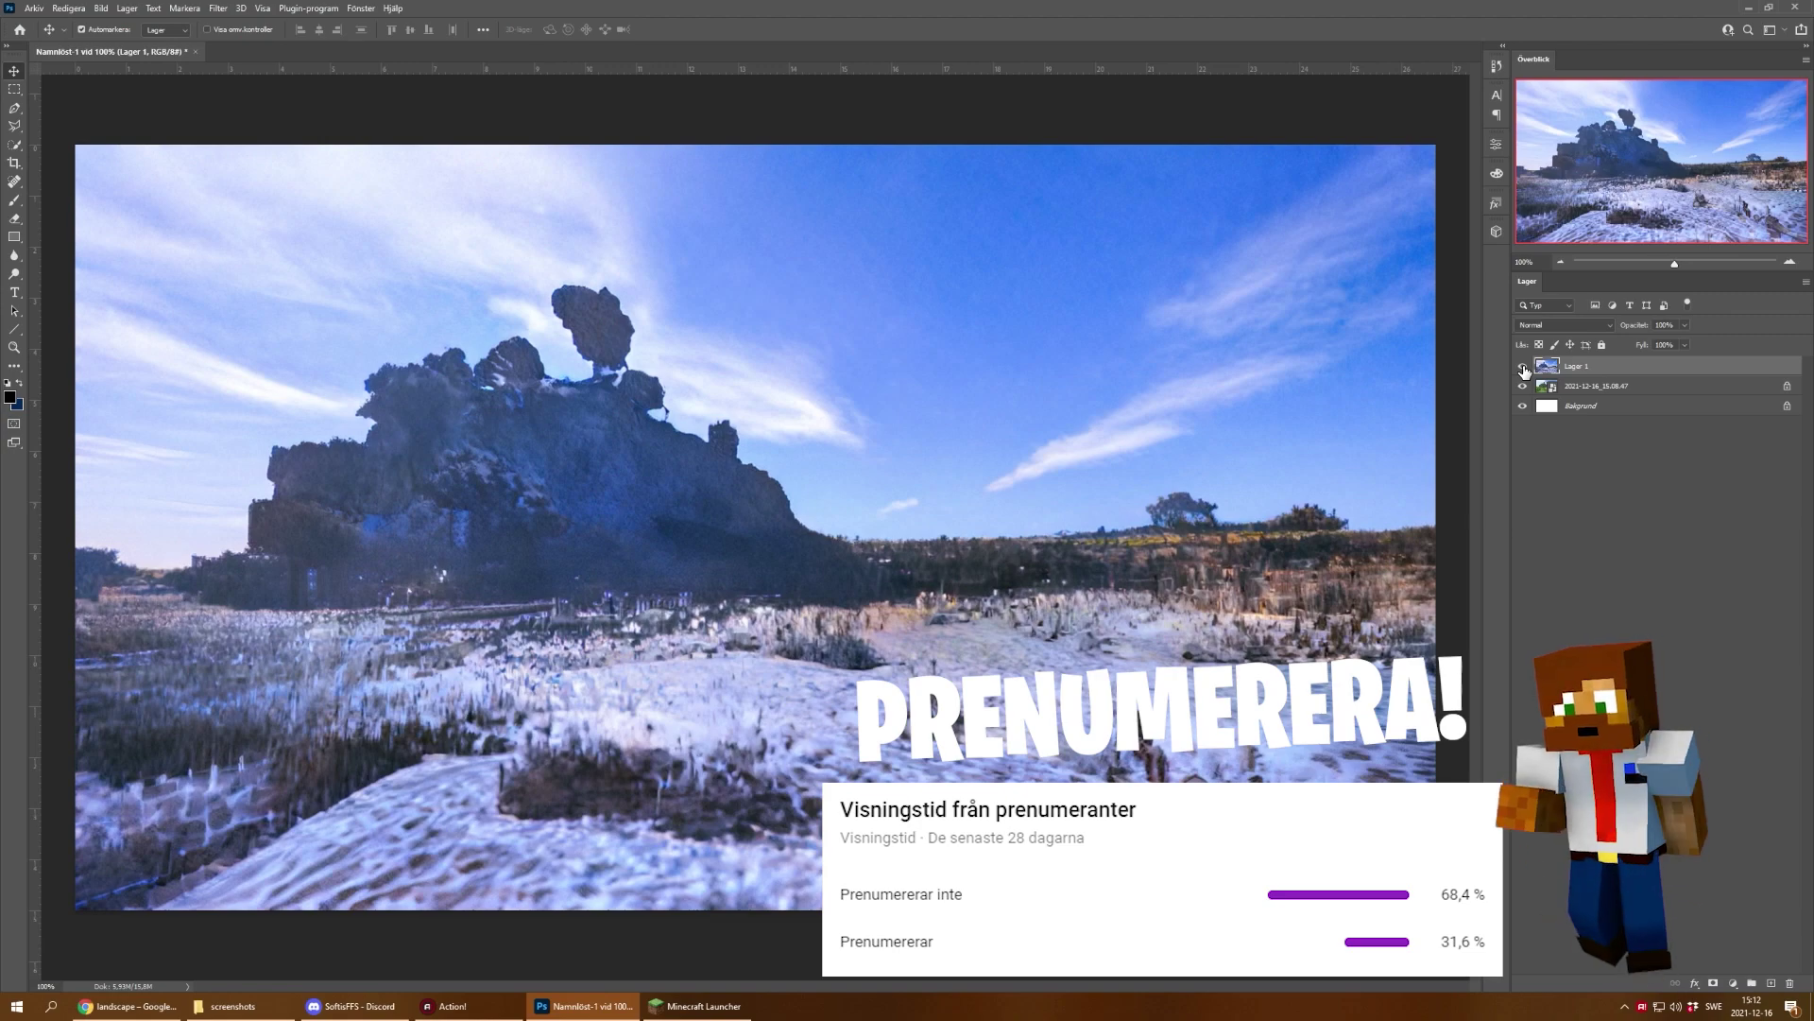
left_click(1524, 368)
left_click(1523, 367)
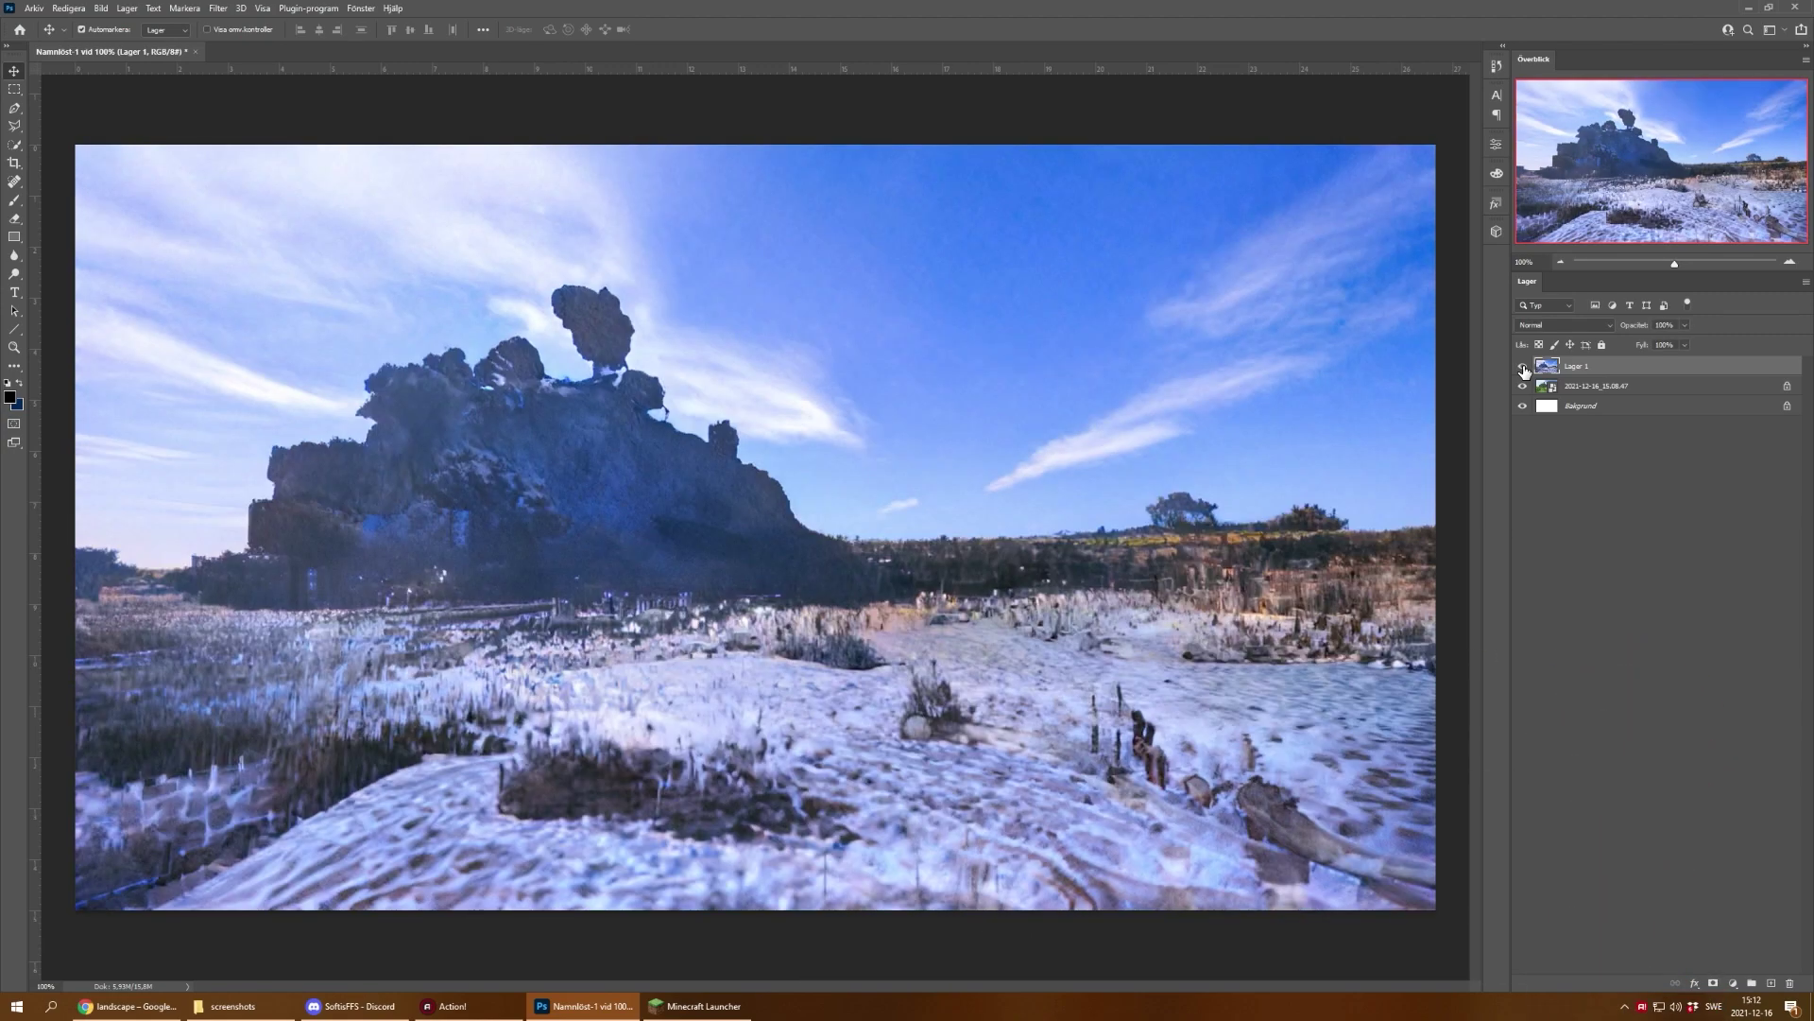
left_click(1523, 368)
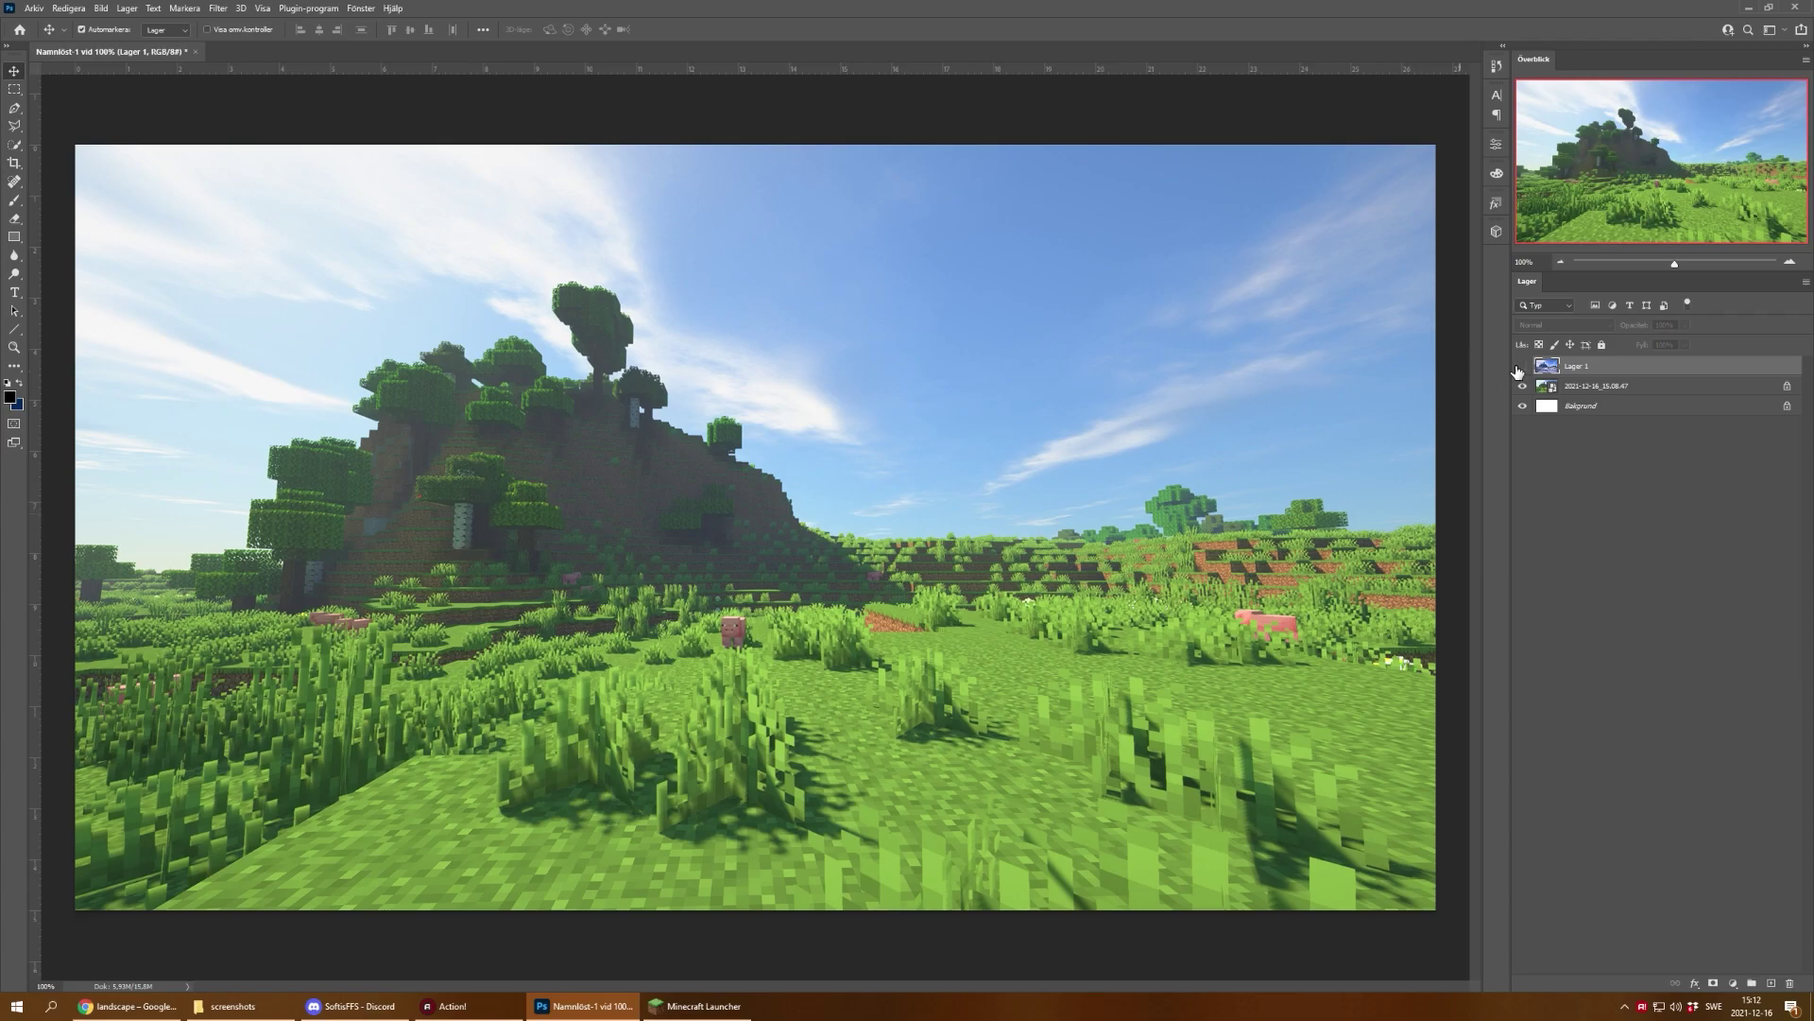
left_click(1523, 368)
Step: Examine the winter version up close around the hill, trees and foreground, comparing it with the original
scroll(882, 544, "up", 4)
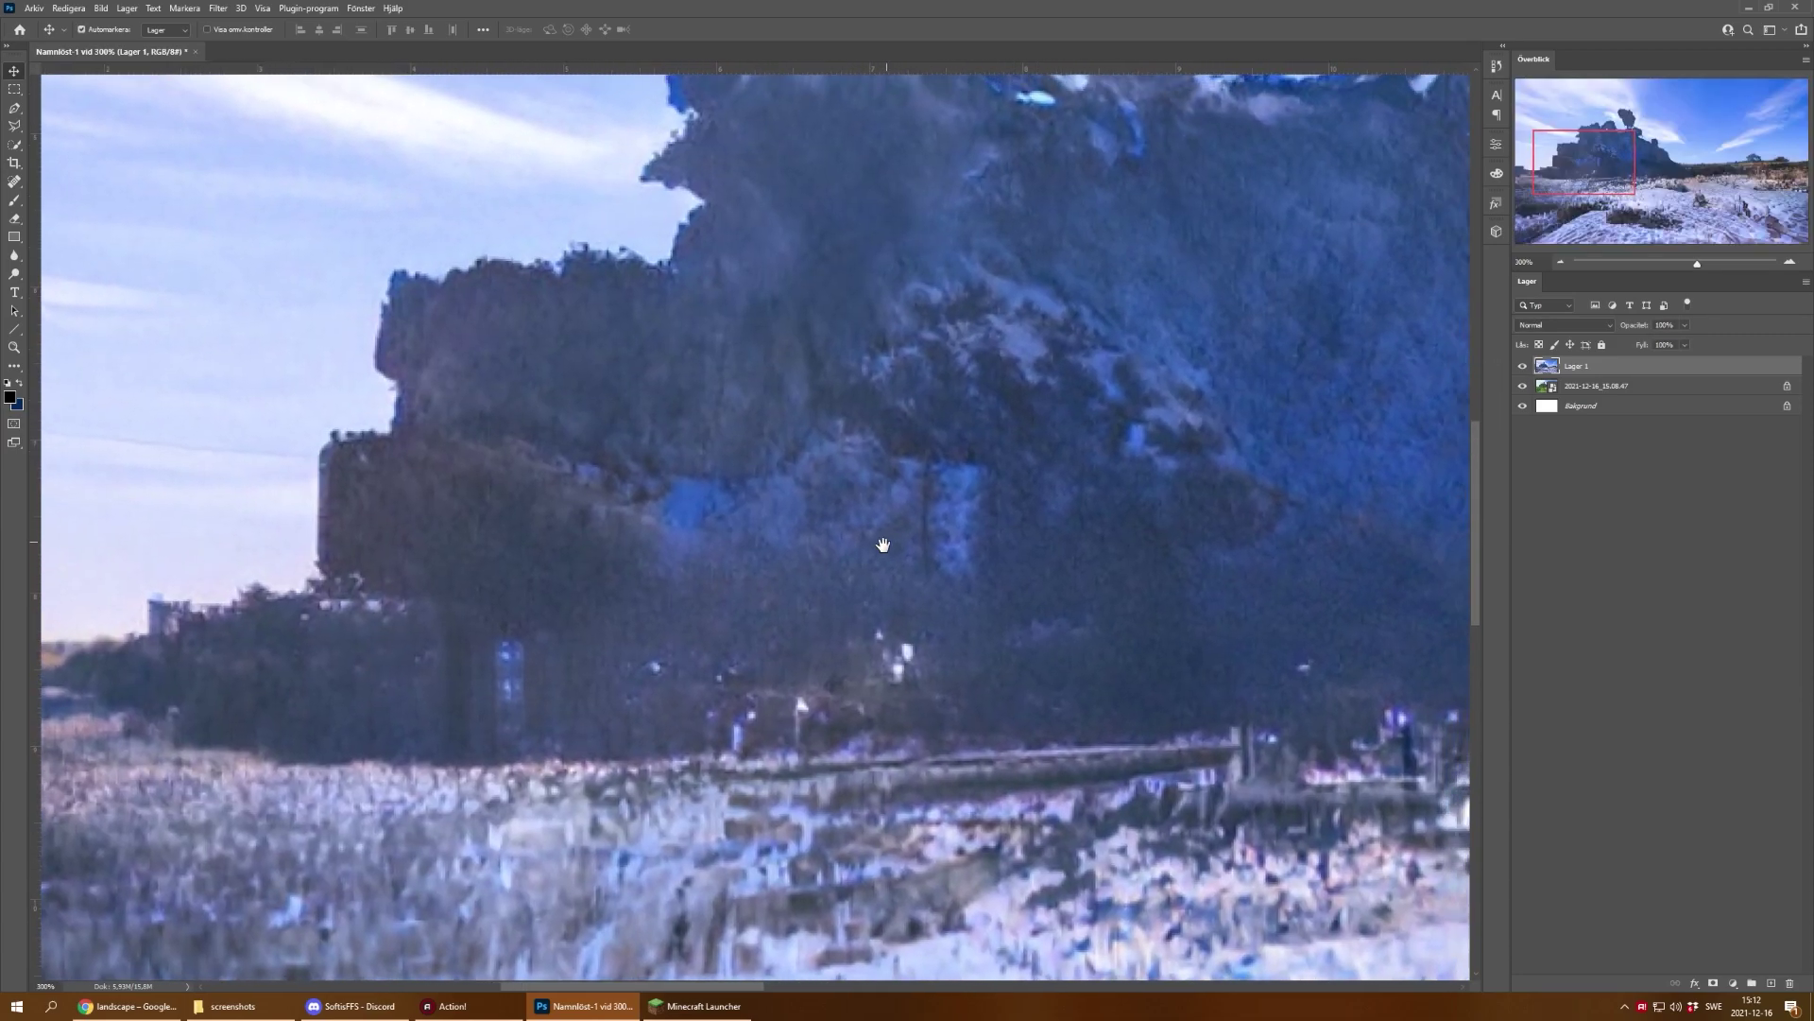
left_click_drag(883, 544, 788, 583)
left_click(1523, 367)
left_click(1523, 367)
left_click_drag(883, 470, 792, 645)
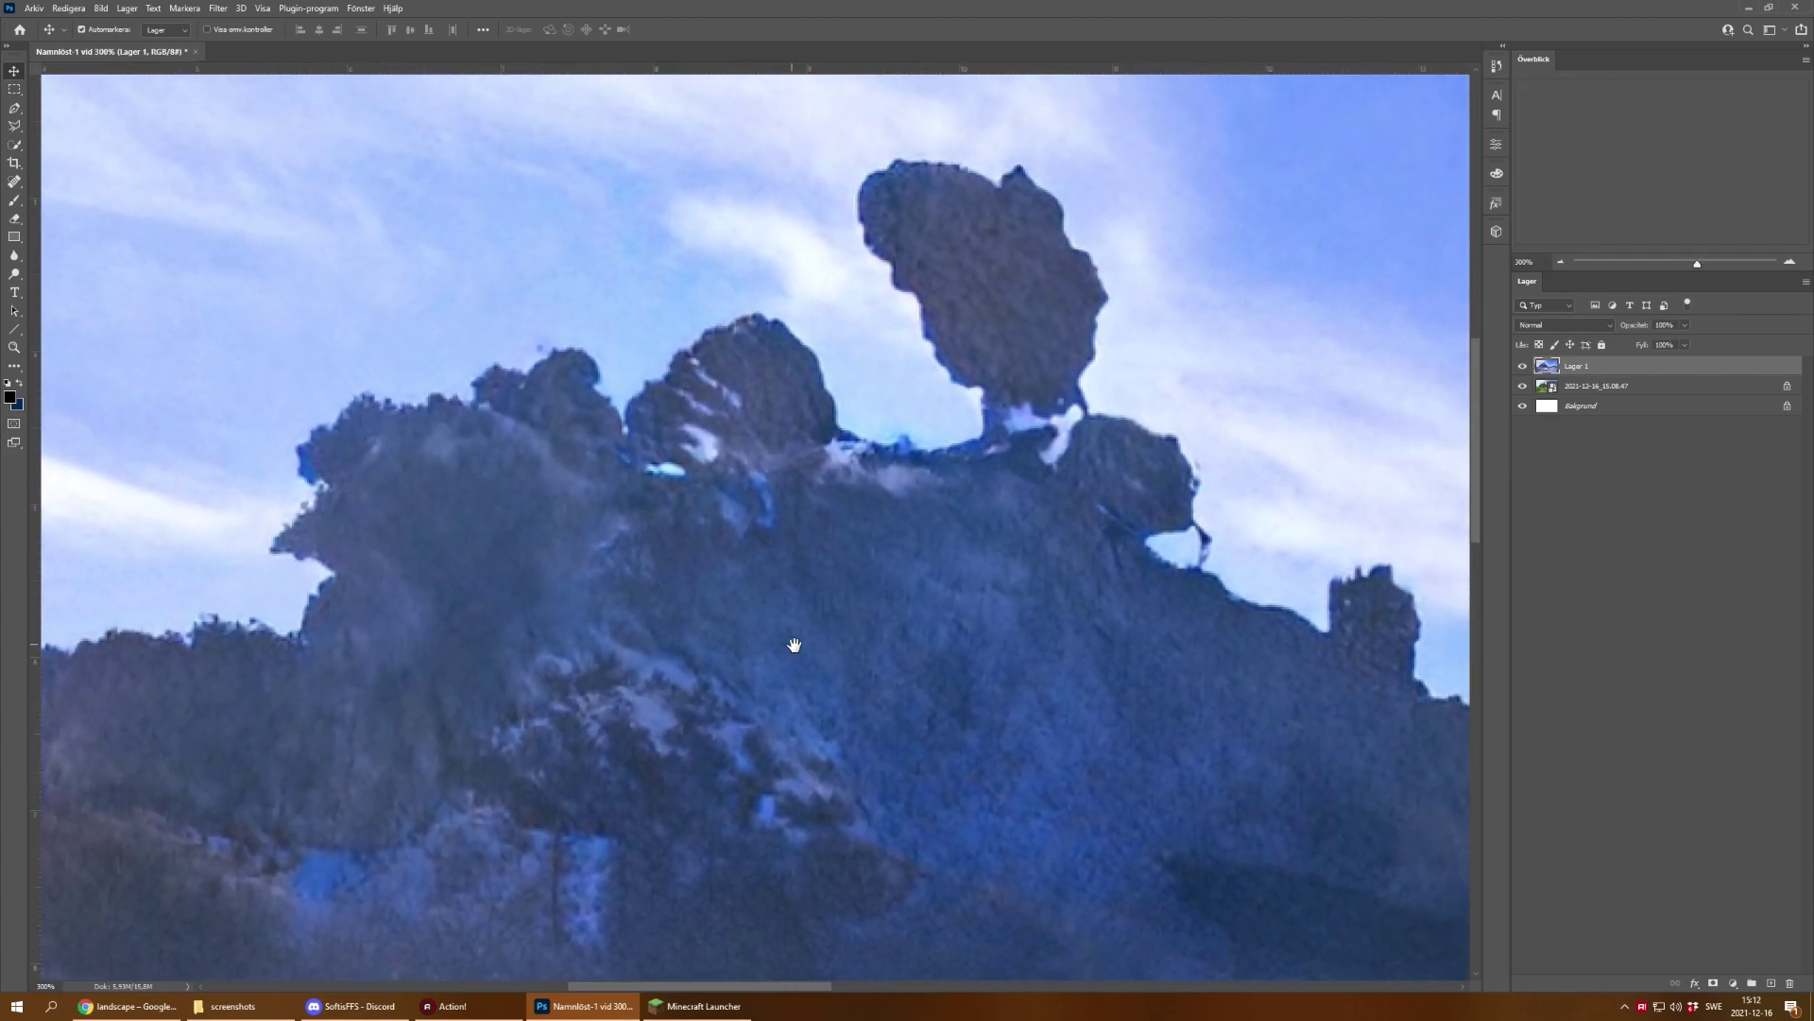
scroll(952, 409, "down", 5)
scroll(951, 409, "left", 5)
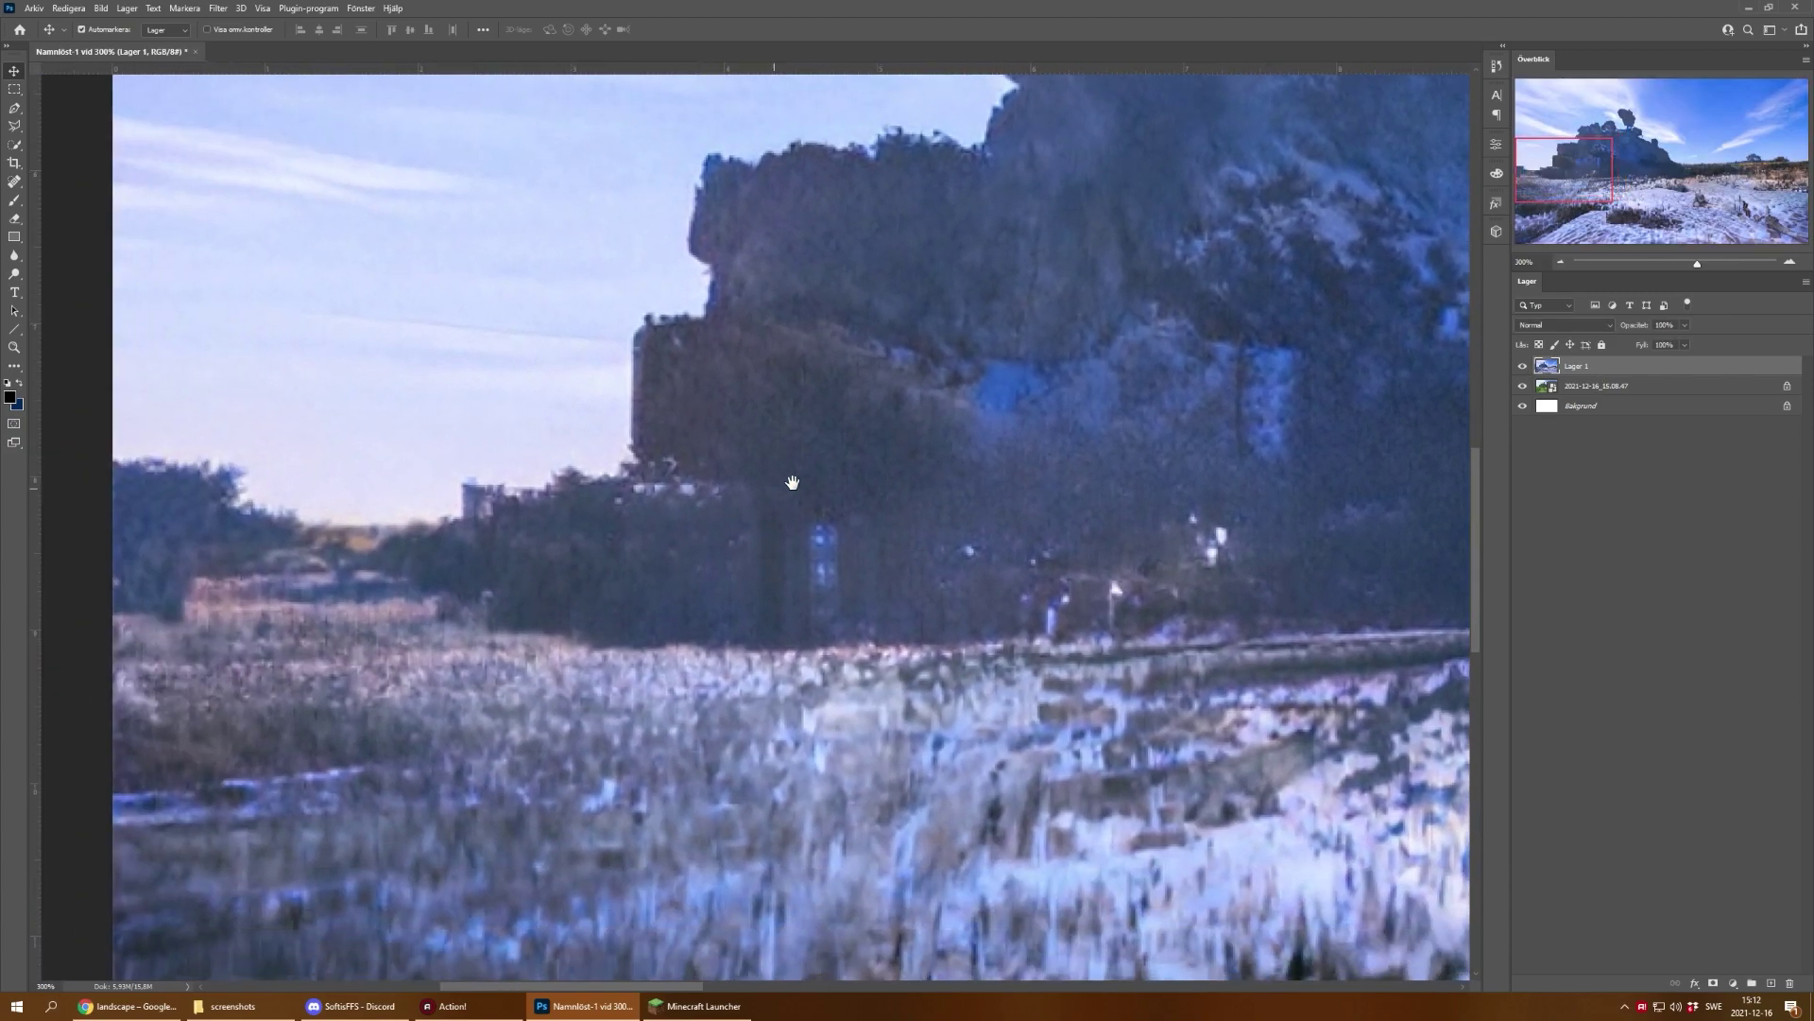
scroll(777, 491, "down", 5)
scroll(790, 385, "right", 5)
key("ctrl+minus")
key("ctrl+minus")
key("ctrl+minus")
key("ctrl+plus")
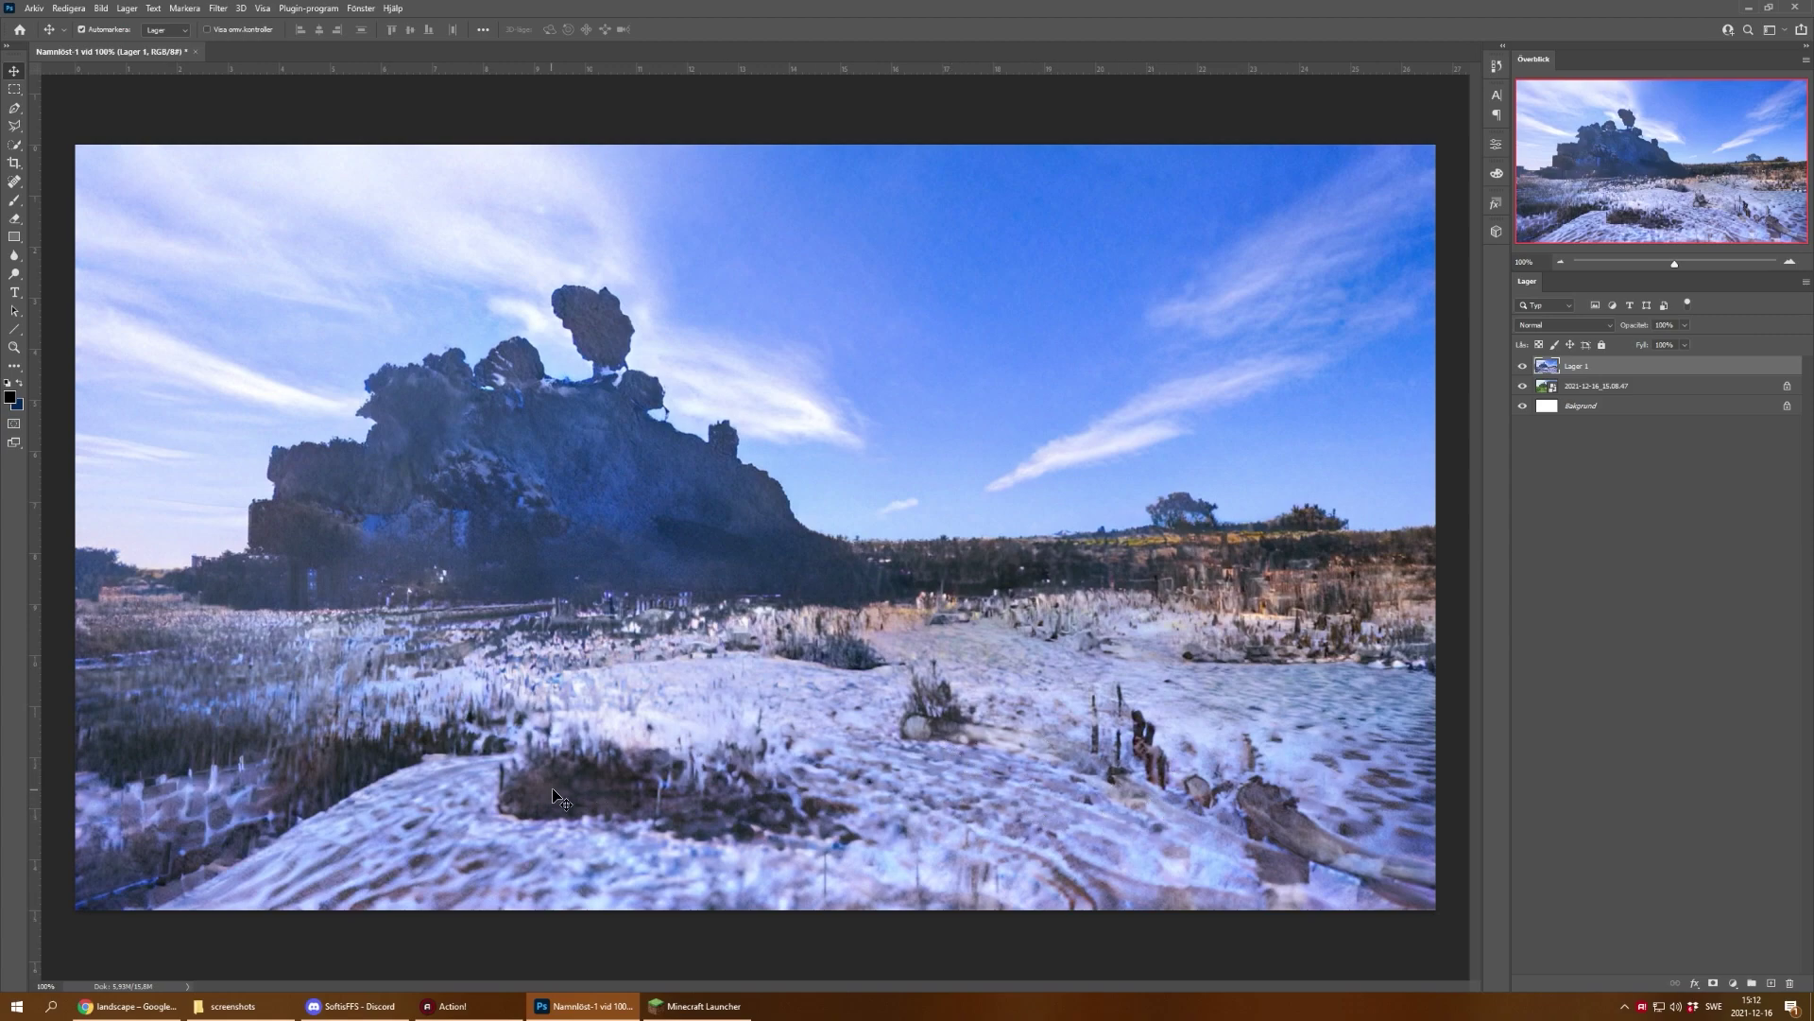
Step: Compare the whole picture with and without Lager 1, and hide both Lager 1 and the Minecraft screenshot layer
left_click(1522, 368)
left_click(1521, 368)
left_click(1521, 367)
left_click(1522, 367)
left_click(1528, 367)
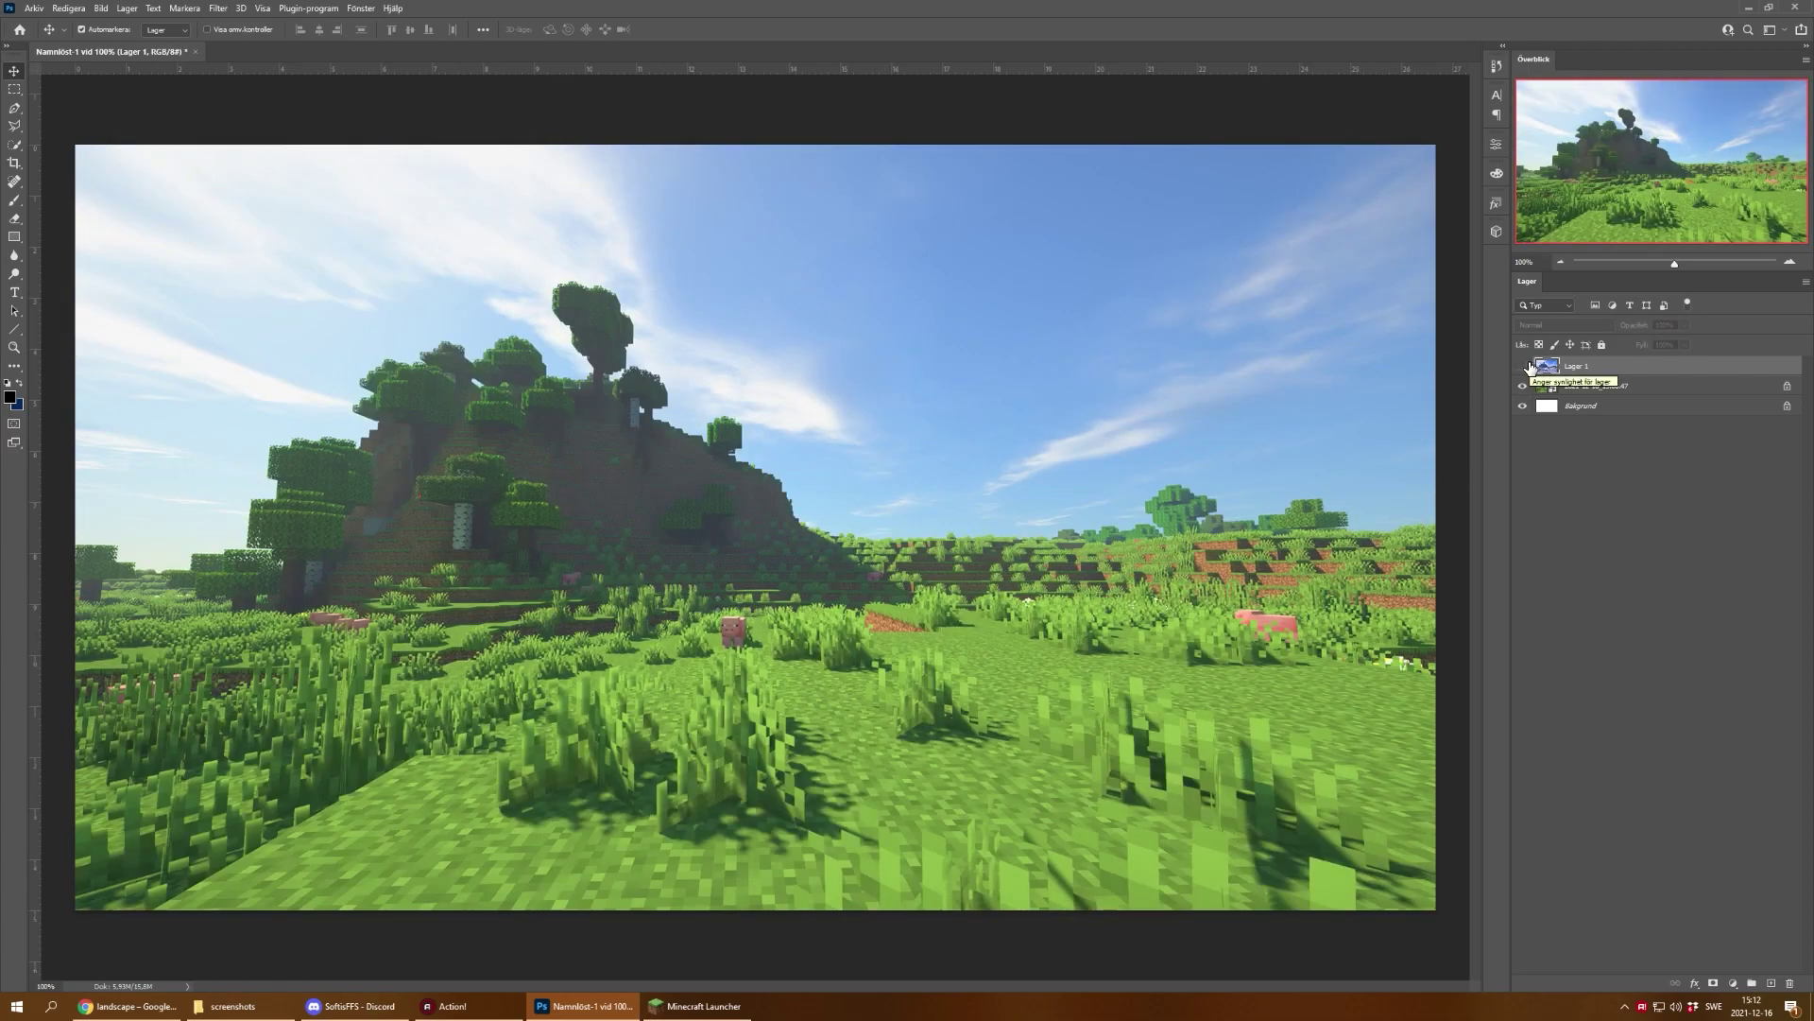
left_click(1525, 367)
left_click_drag(1524, 368, 1524, 388)
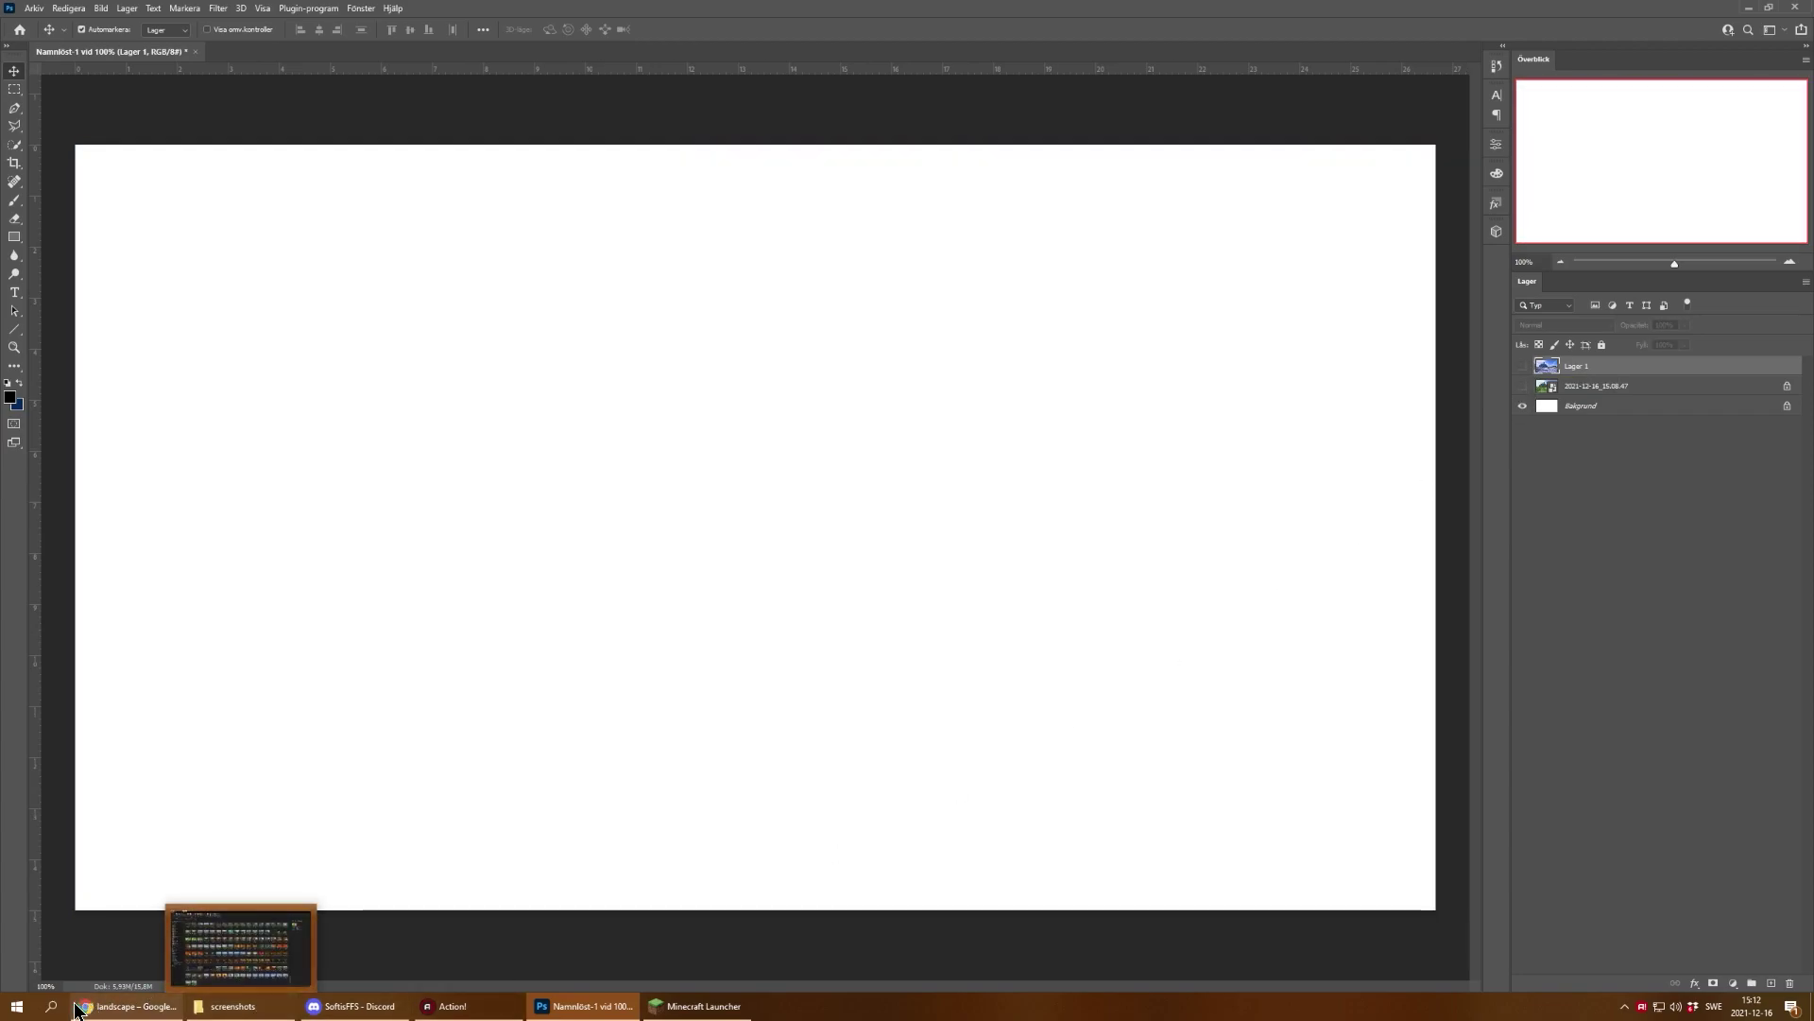
Step: Open windows landscape.jpg from the Grafik folder in Photoshop as its own document
left_click(17, 1005)
left_click(17, 872)
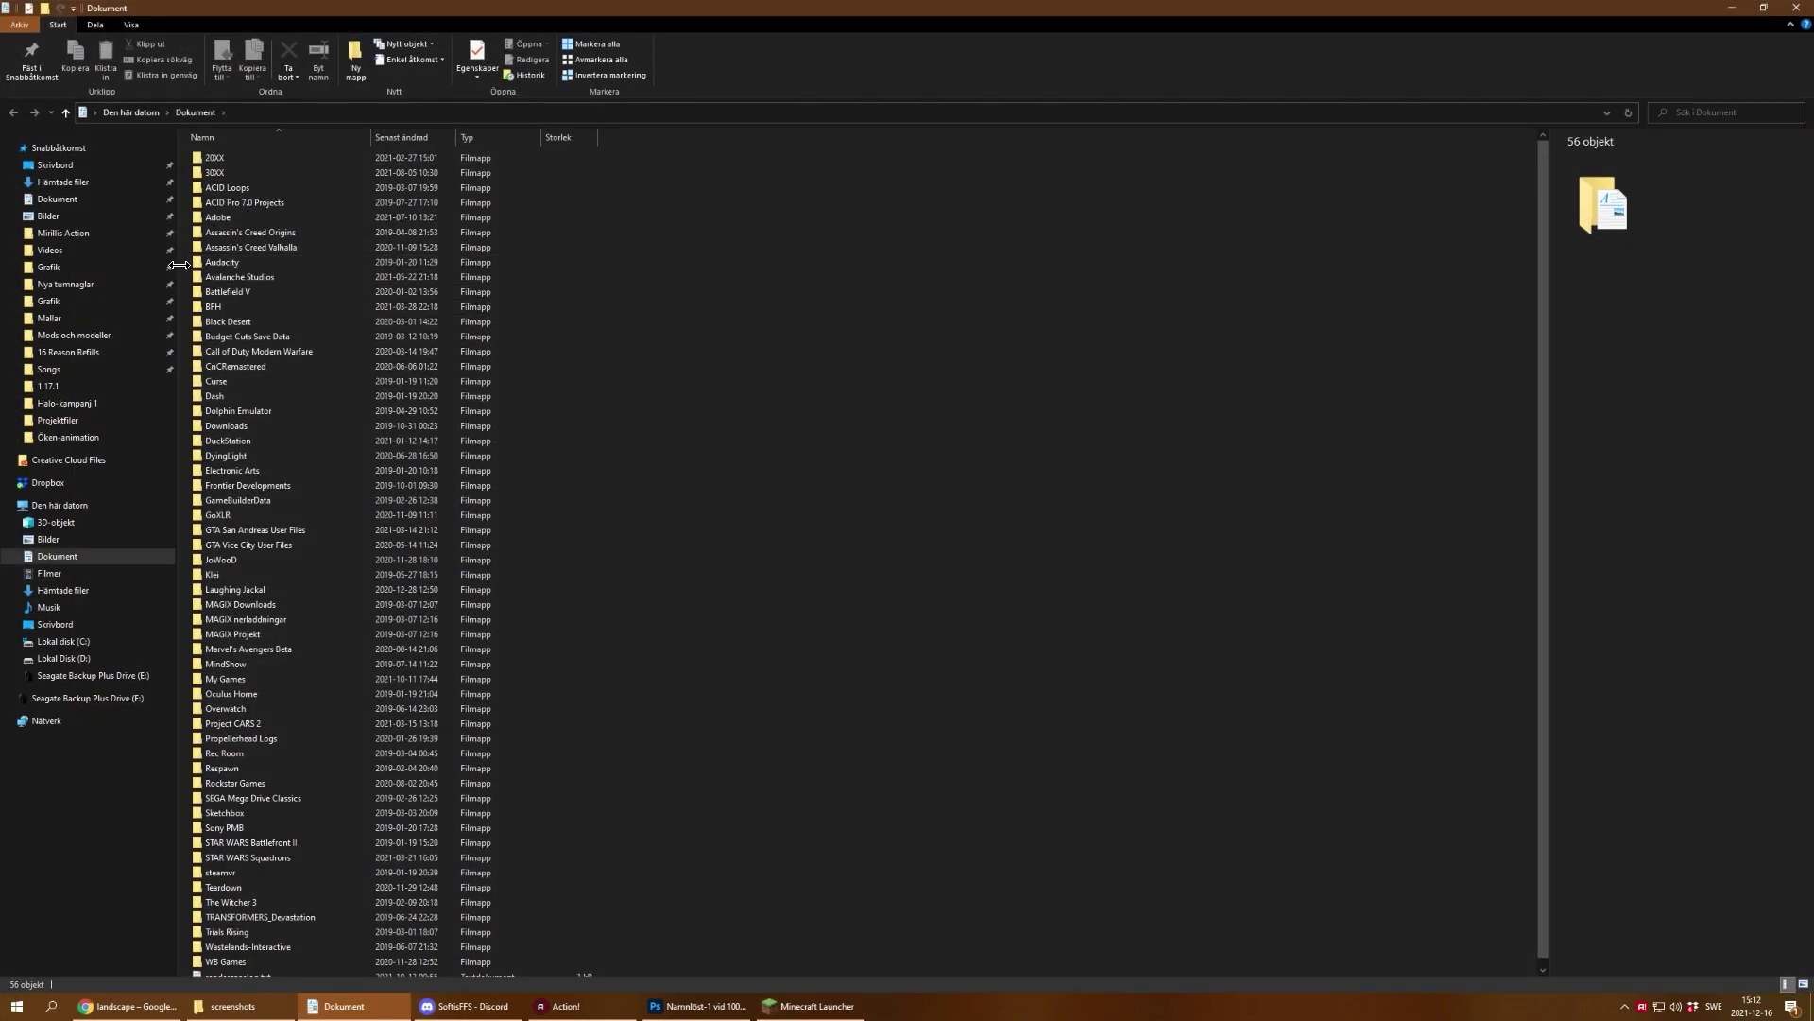
left_click(134, 267)
left_click(546, 300)
key("End")
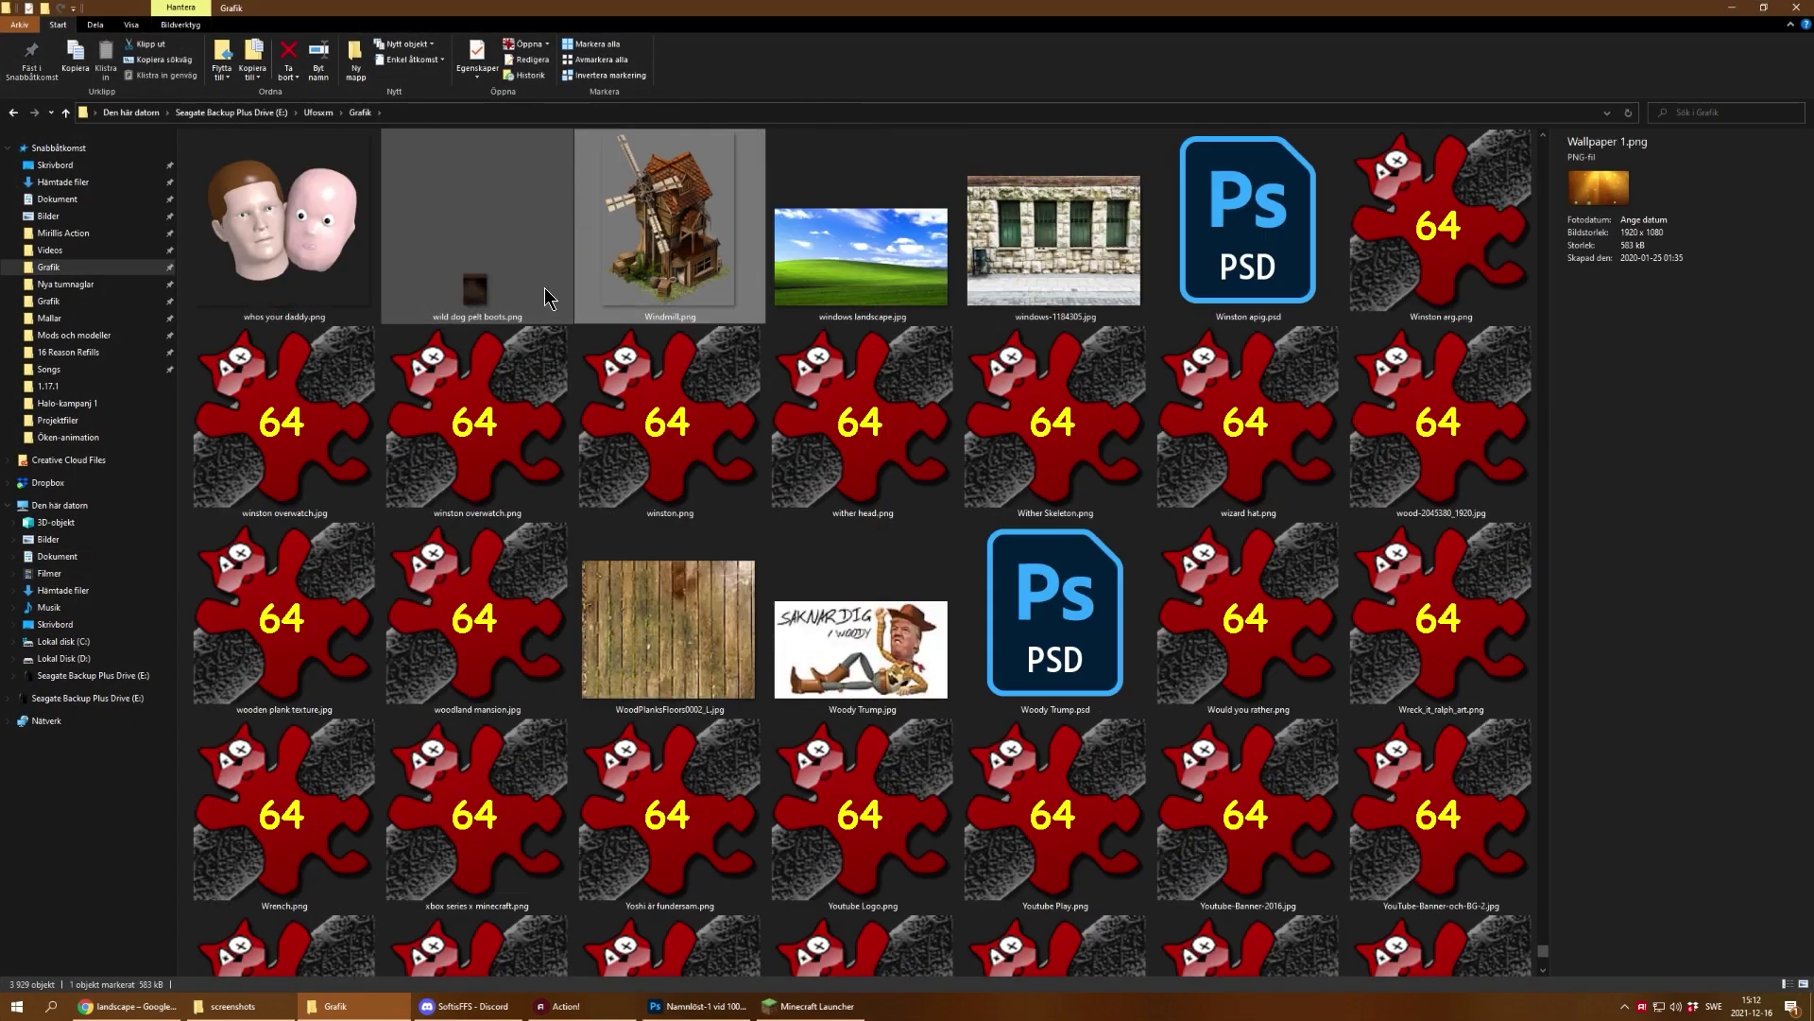
left_click(830, 289)
left_click_drag(830, 288, 919, 52)
left_click(240, 1007)
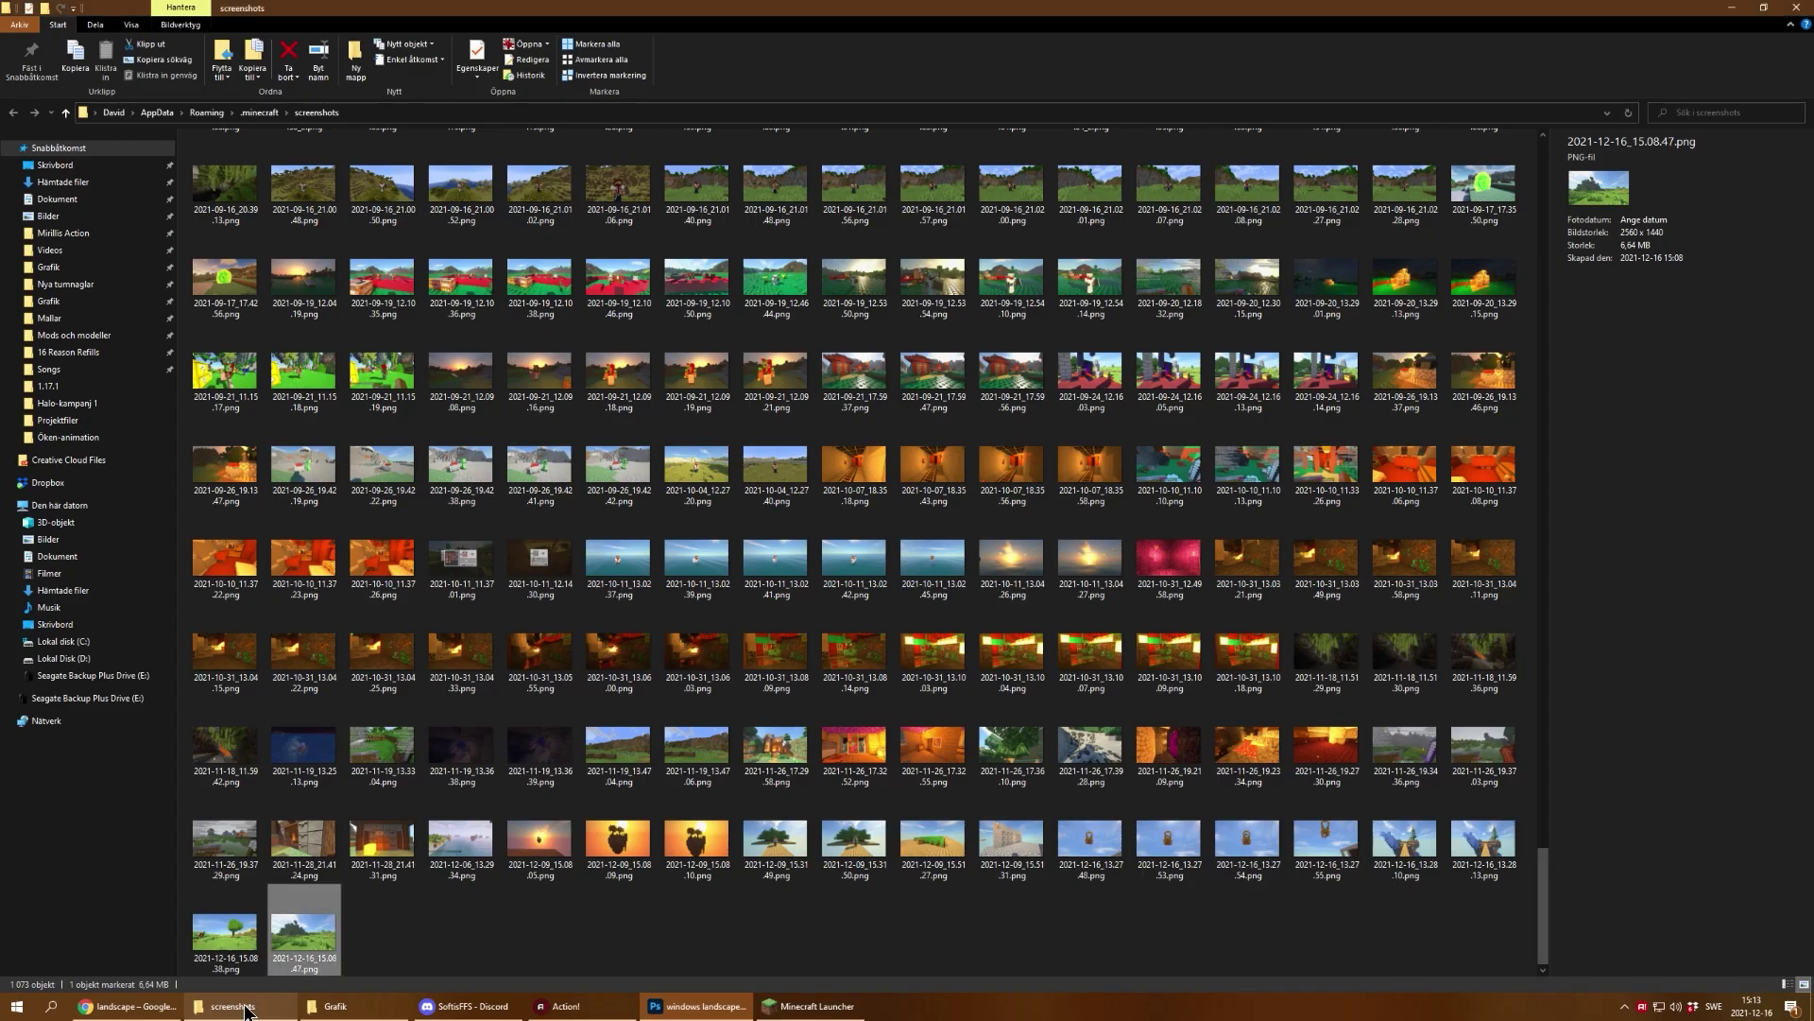
left_click(128, 1006)
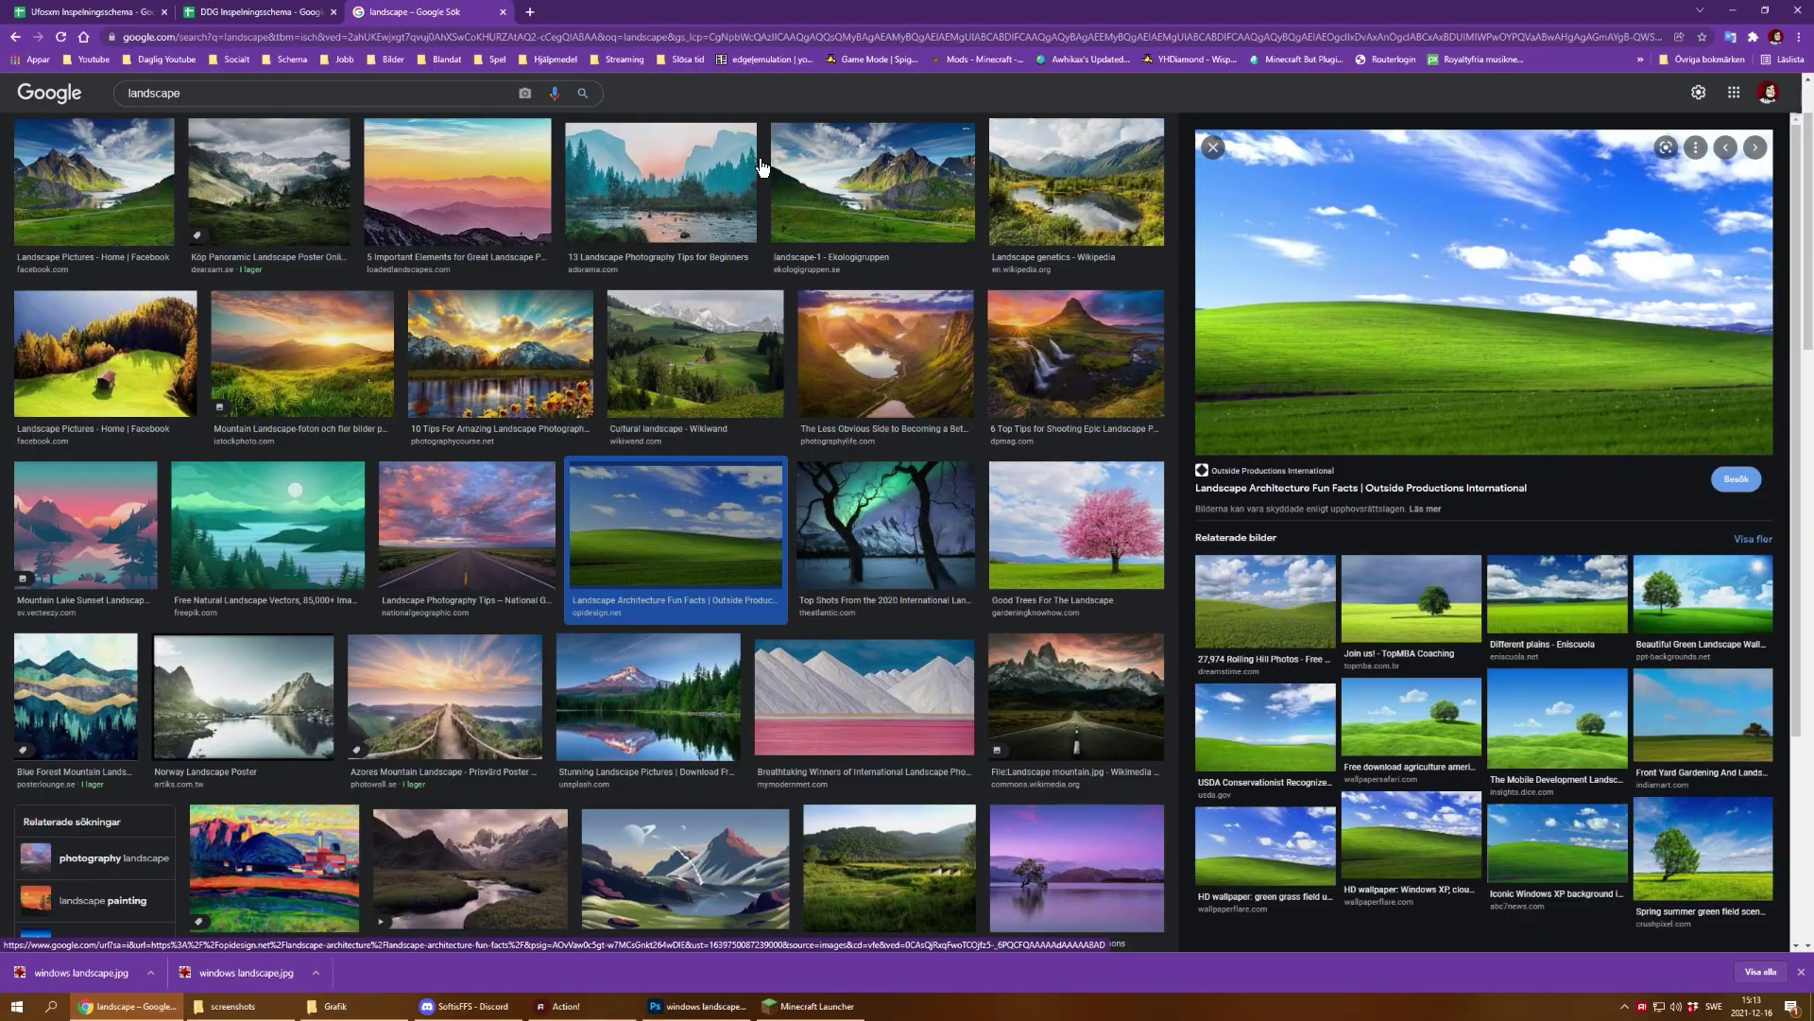
left_click(699, 1006)
Step: Enable the Blandare för landskap neural filter on the windows landscape.jpg image
left_click(218, 8)
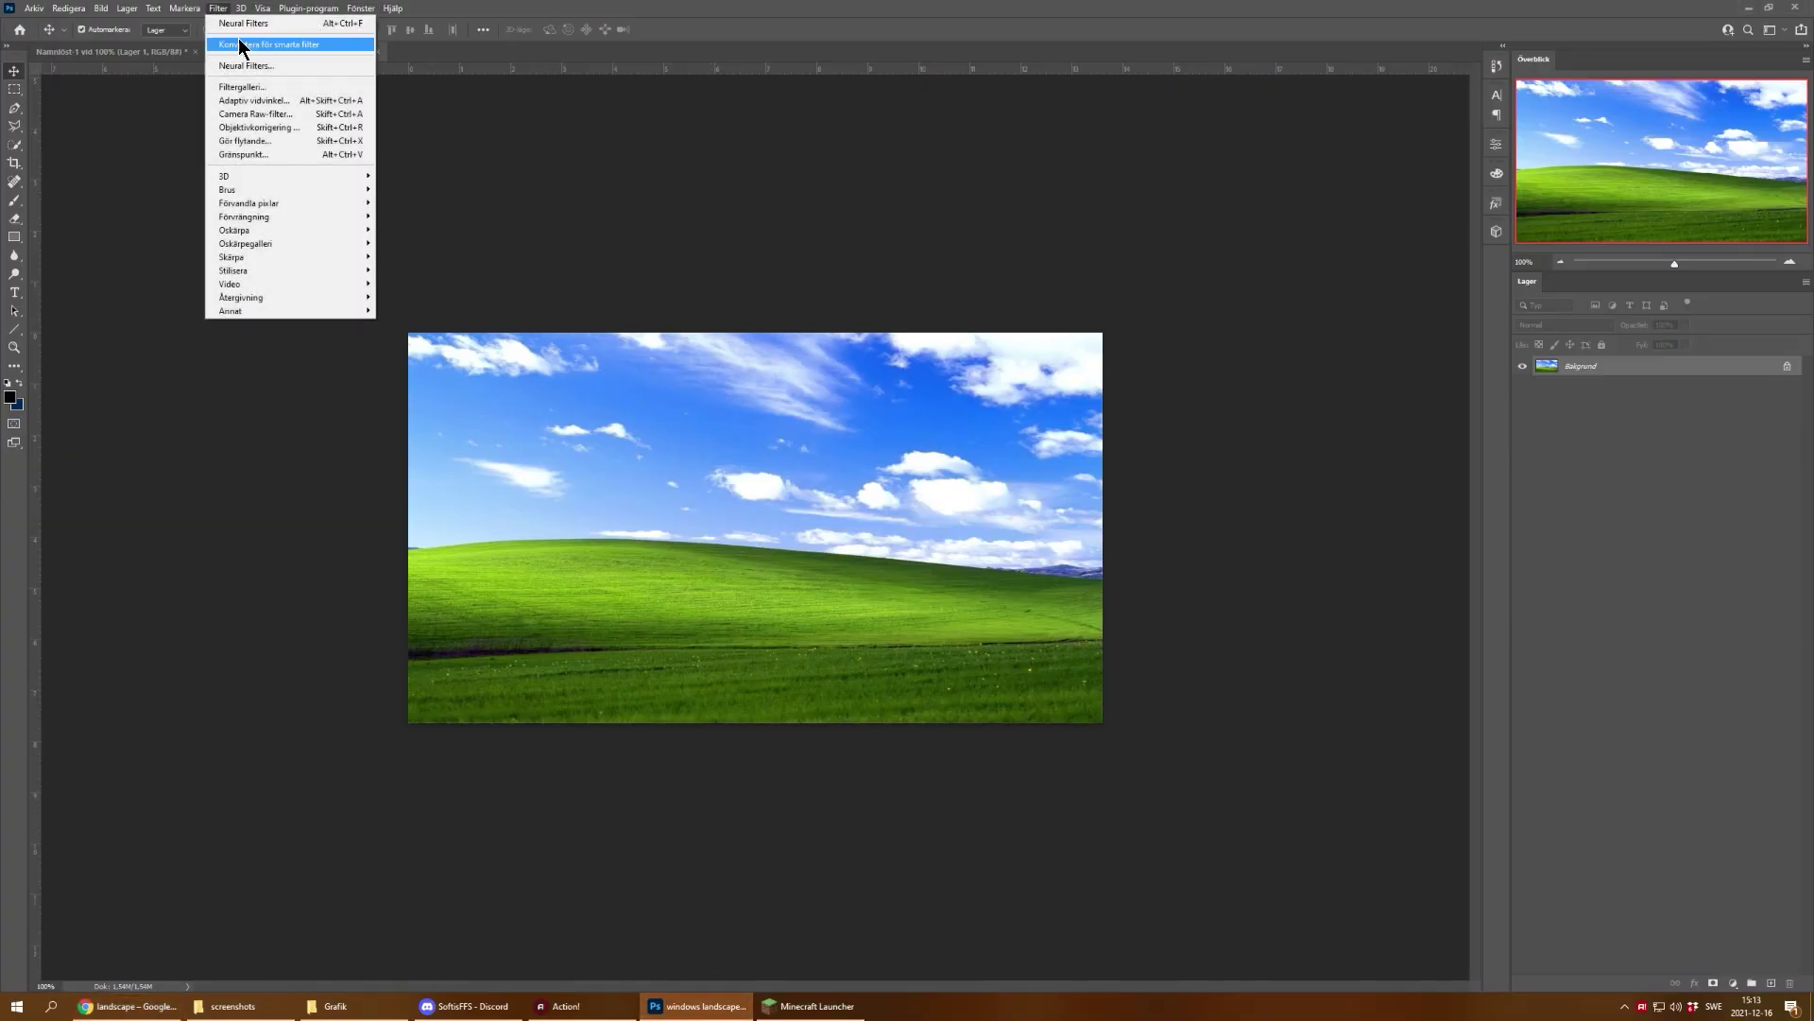
left_click(245, 65)
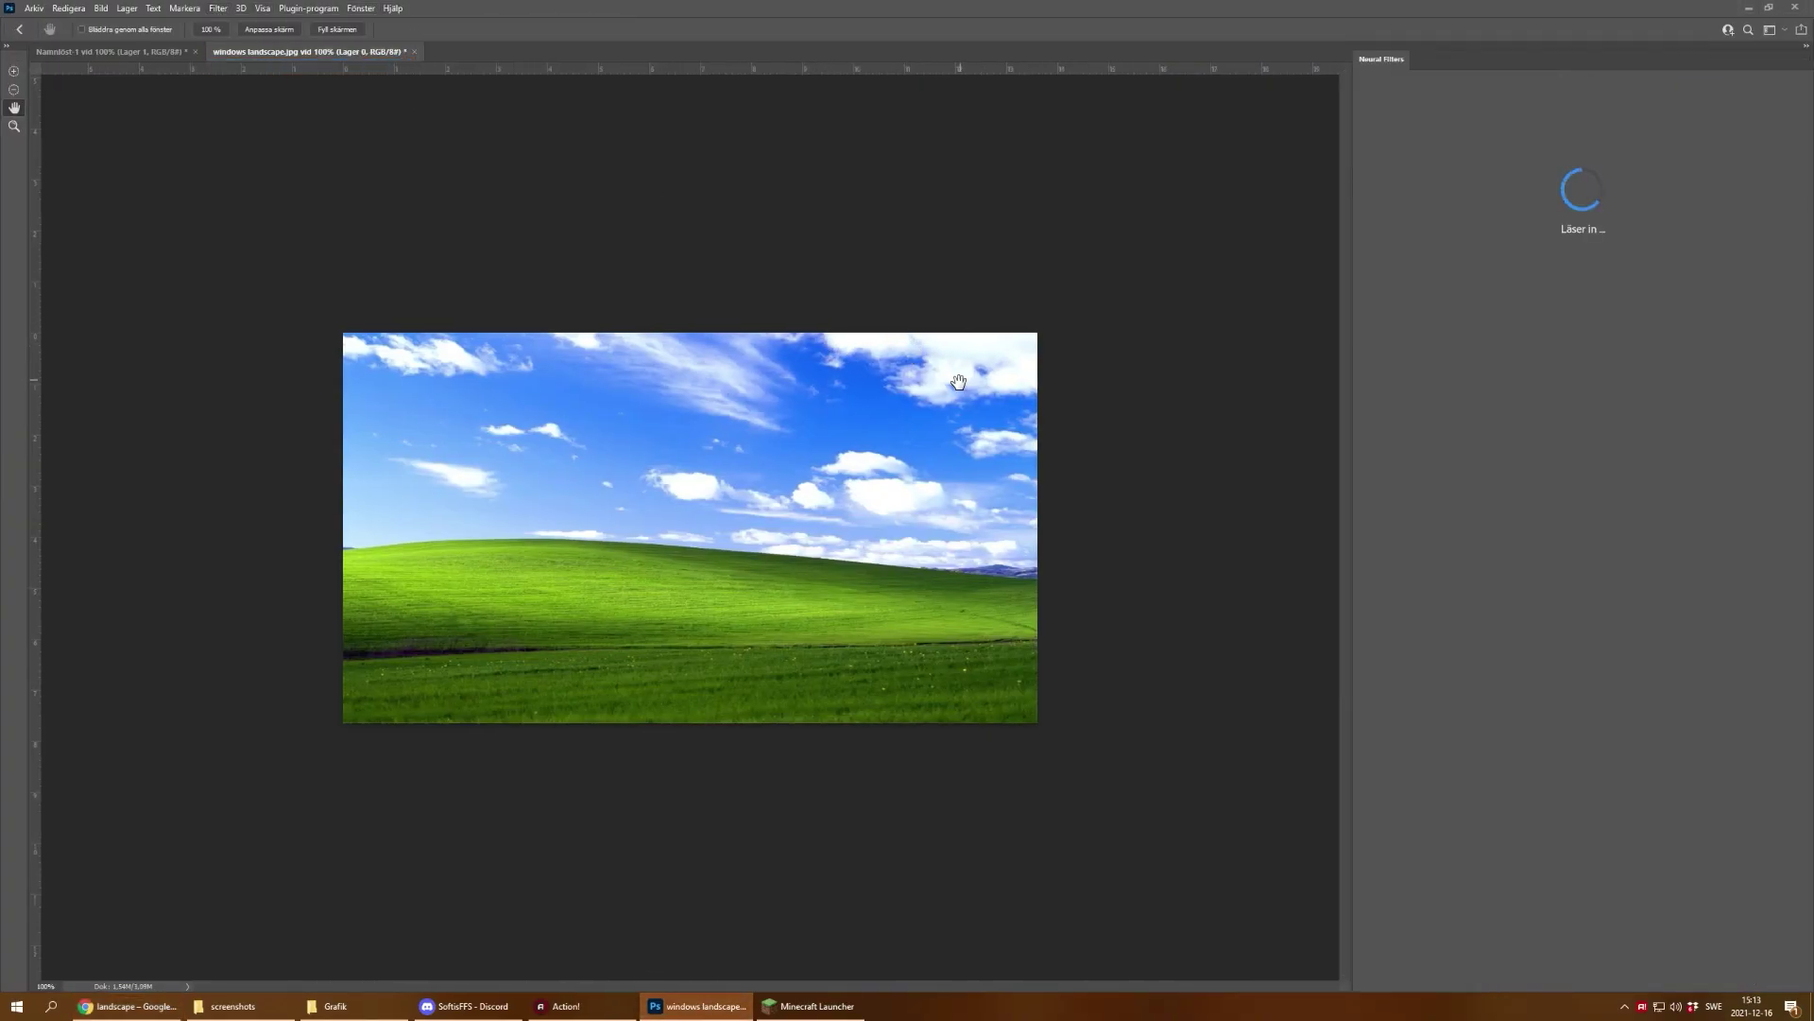
left_click(1517, 418)
left_click(1516, 413)
Step: Load the Minecraft screenshot of the green tree-covered hill as the filter's custom reference image
left_click(1737, 134)
left_click(1623, 237)
left_click(1626, 283)
left_click_drag(1158, 327, 1149, 659)
double_click(580, 625)
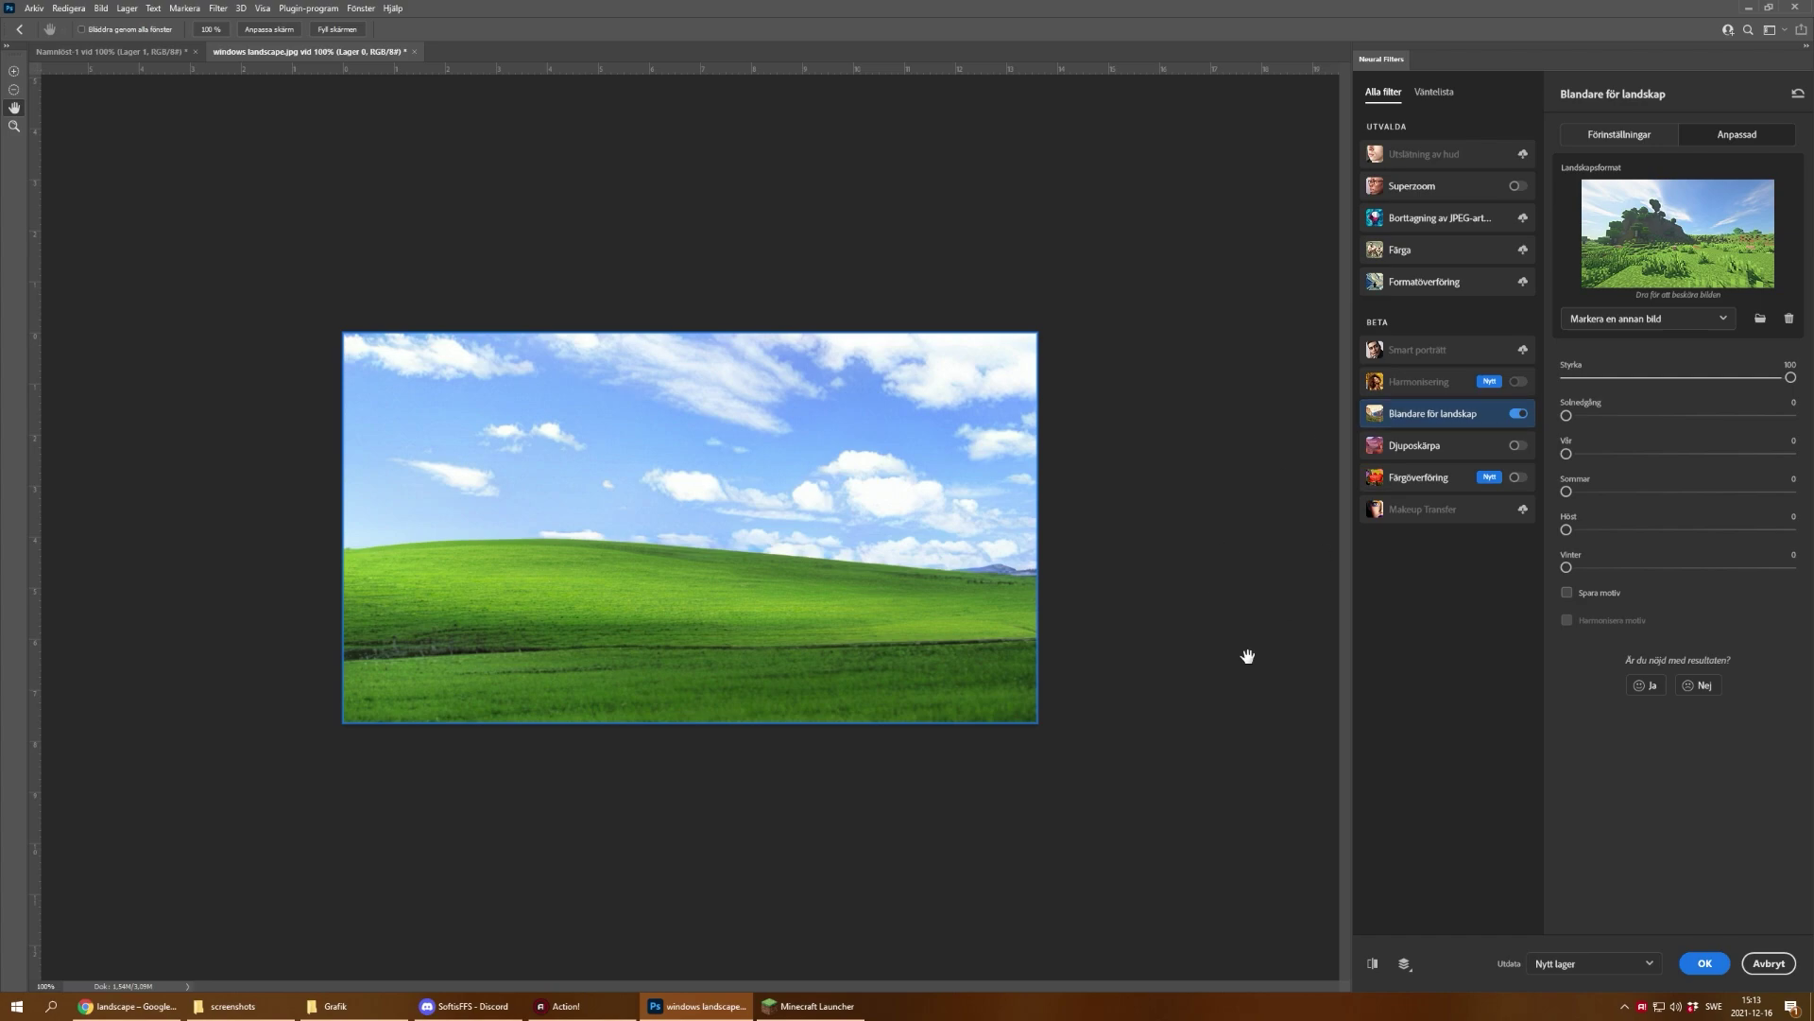
Step: Leave Minecraft and place the desert screenshot 2021-12-16_15.15.01.png as a new layer in the Namnlöst-1 document
key("alt+Tab")
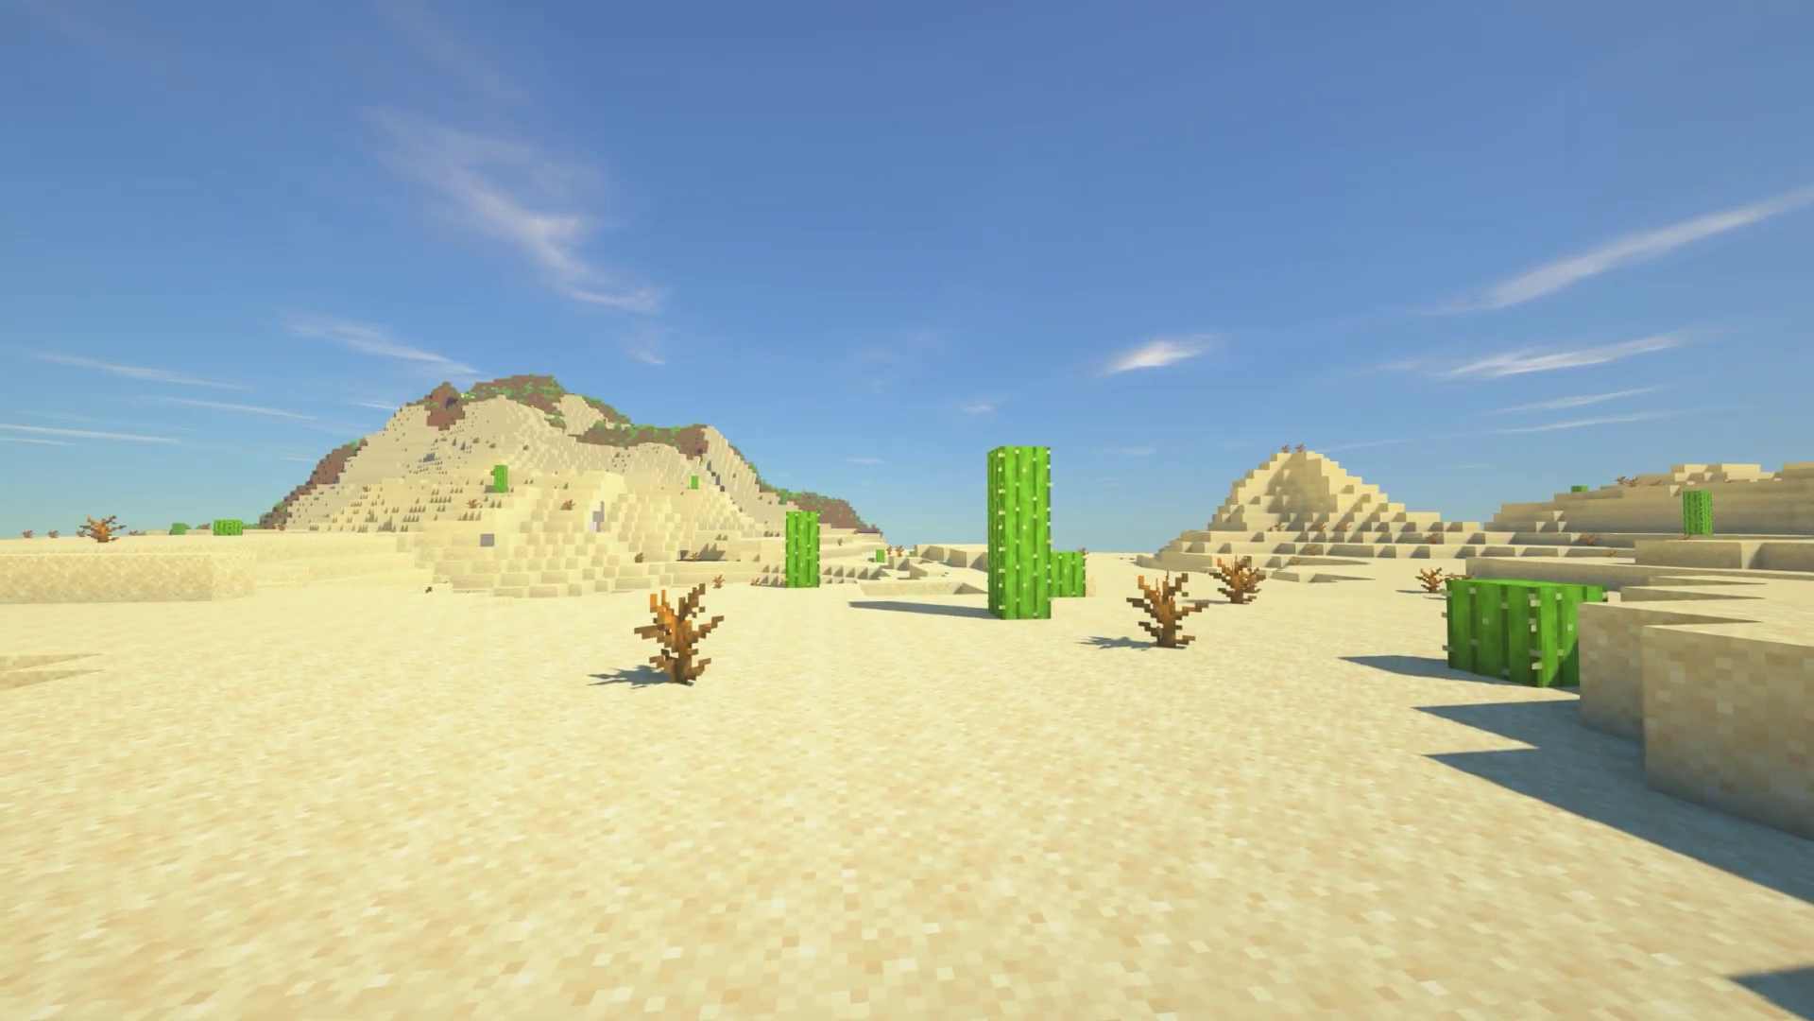
key("Escape")
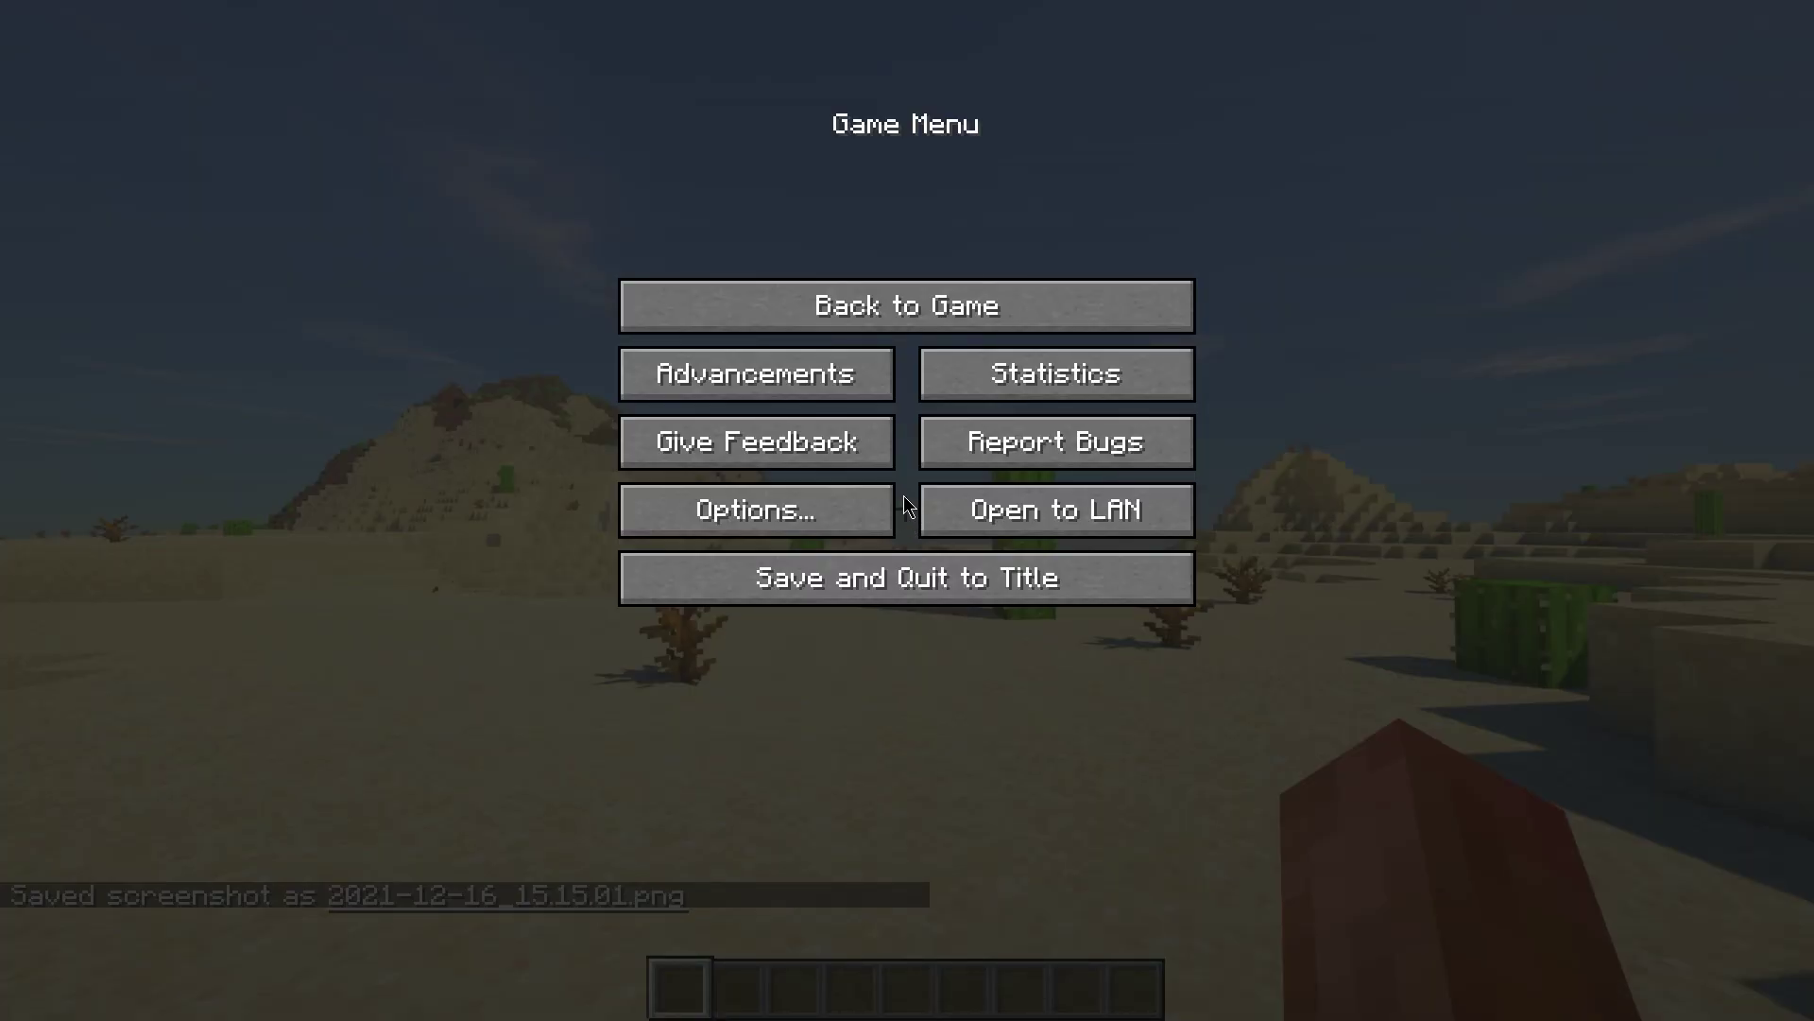
key("alt+Tab")
left_click(381, 938)
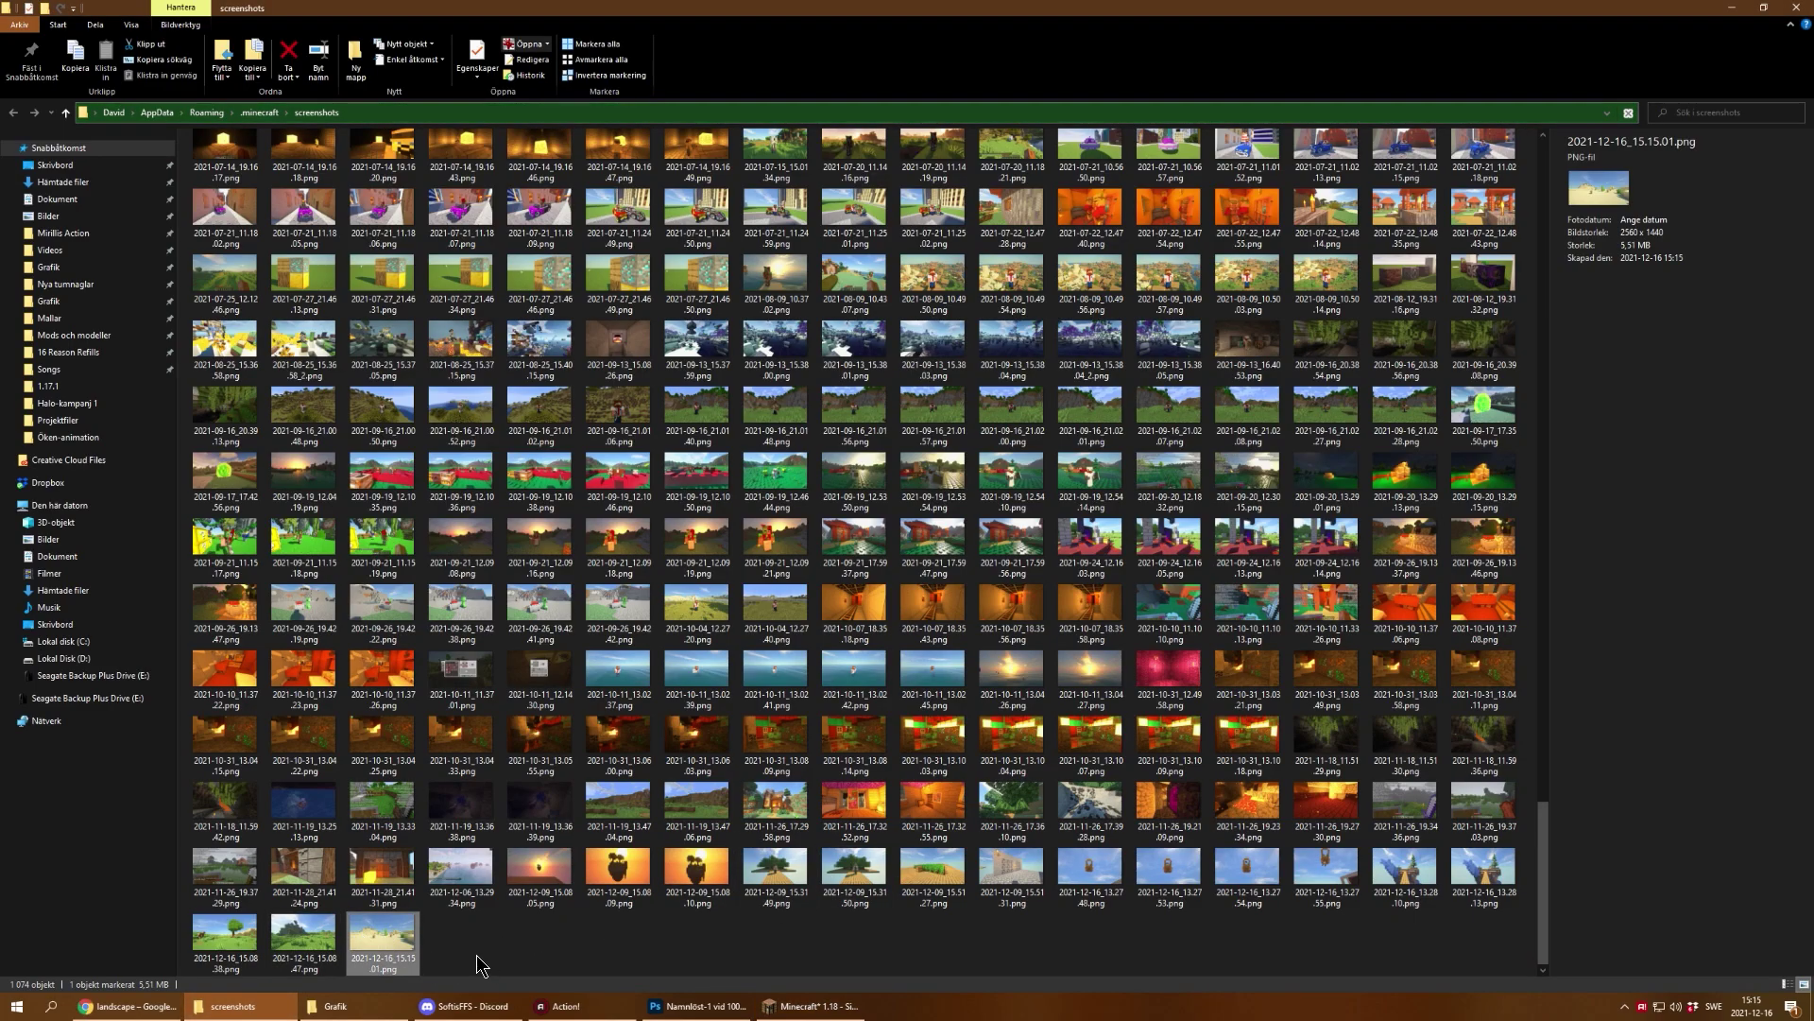
left_click_drag(725, 1015, 831, 682)
key("Return")
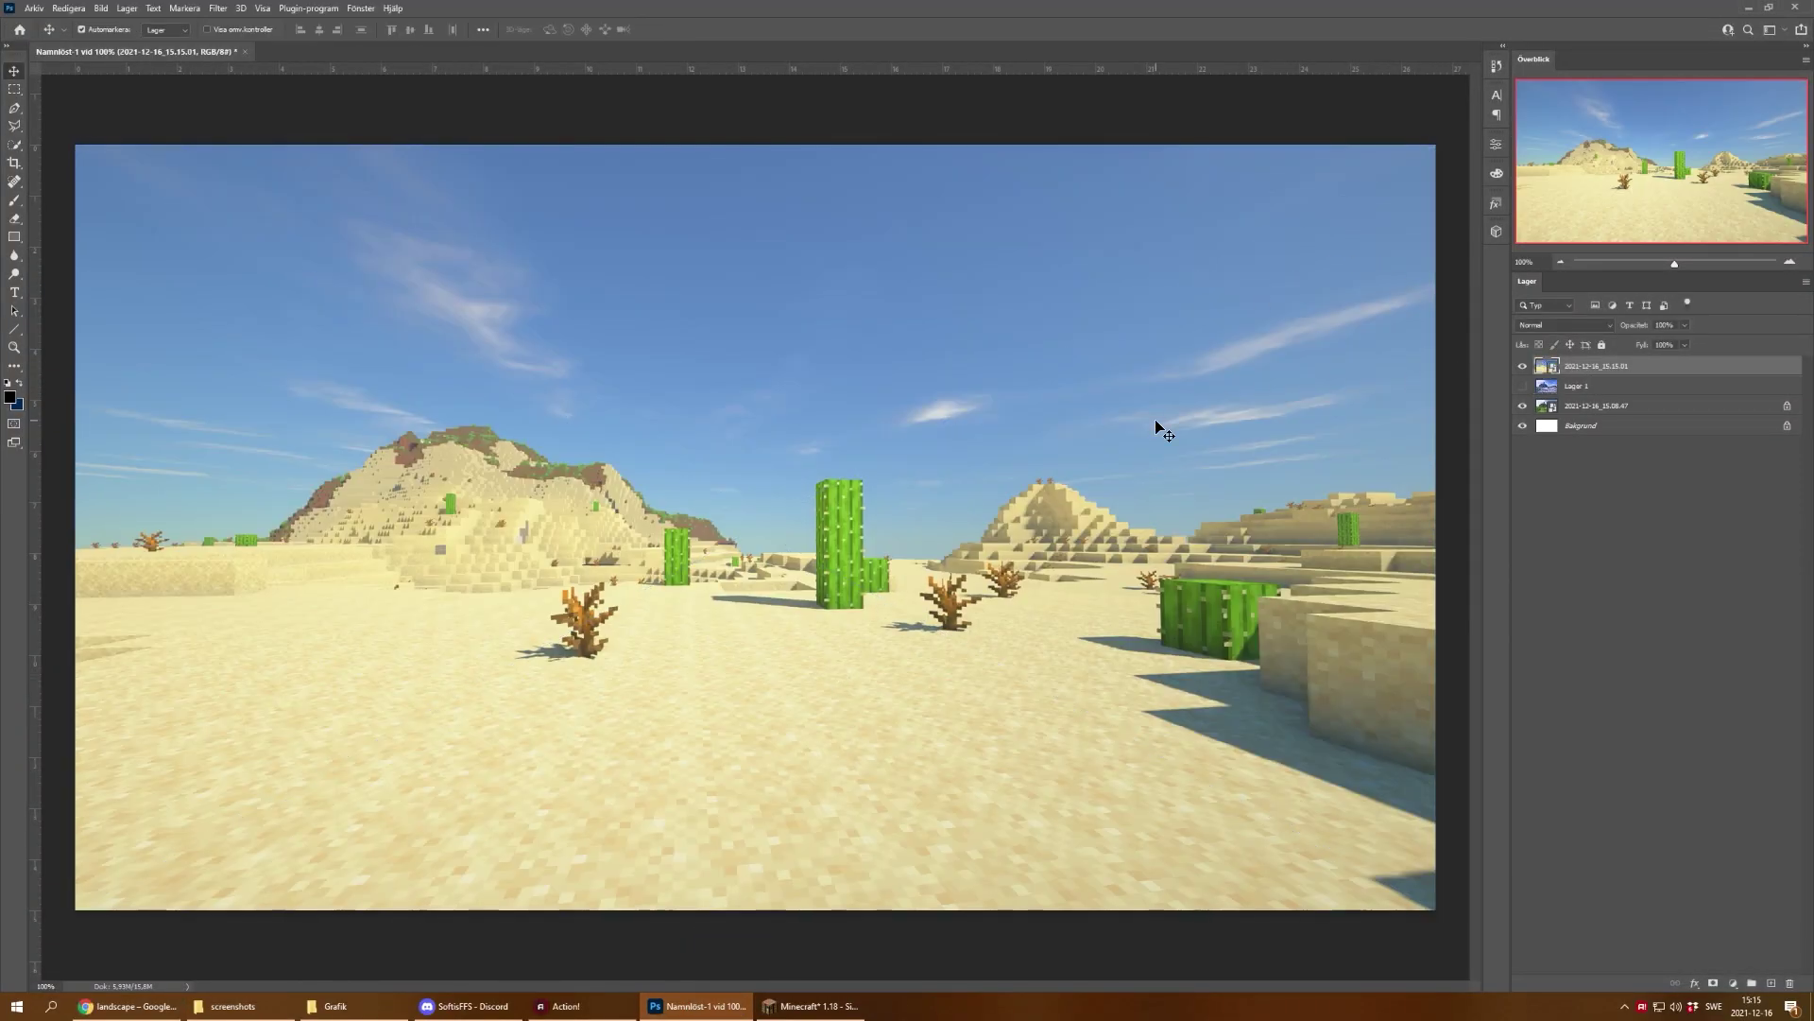
Step: Switch to Chrome, search Google Images for "desert" and limit the results to large images (Stor)
left_click(126, 1005)
left_click(470, 38)
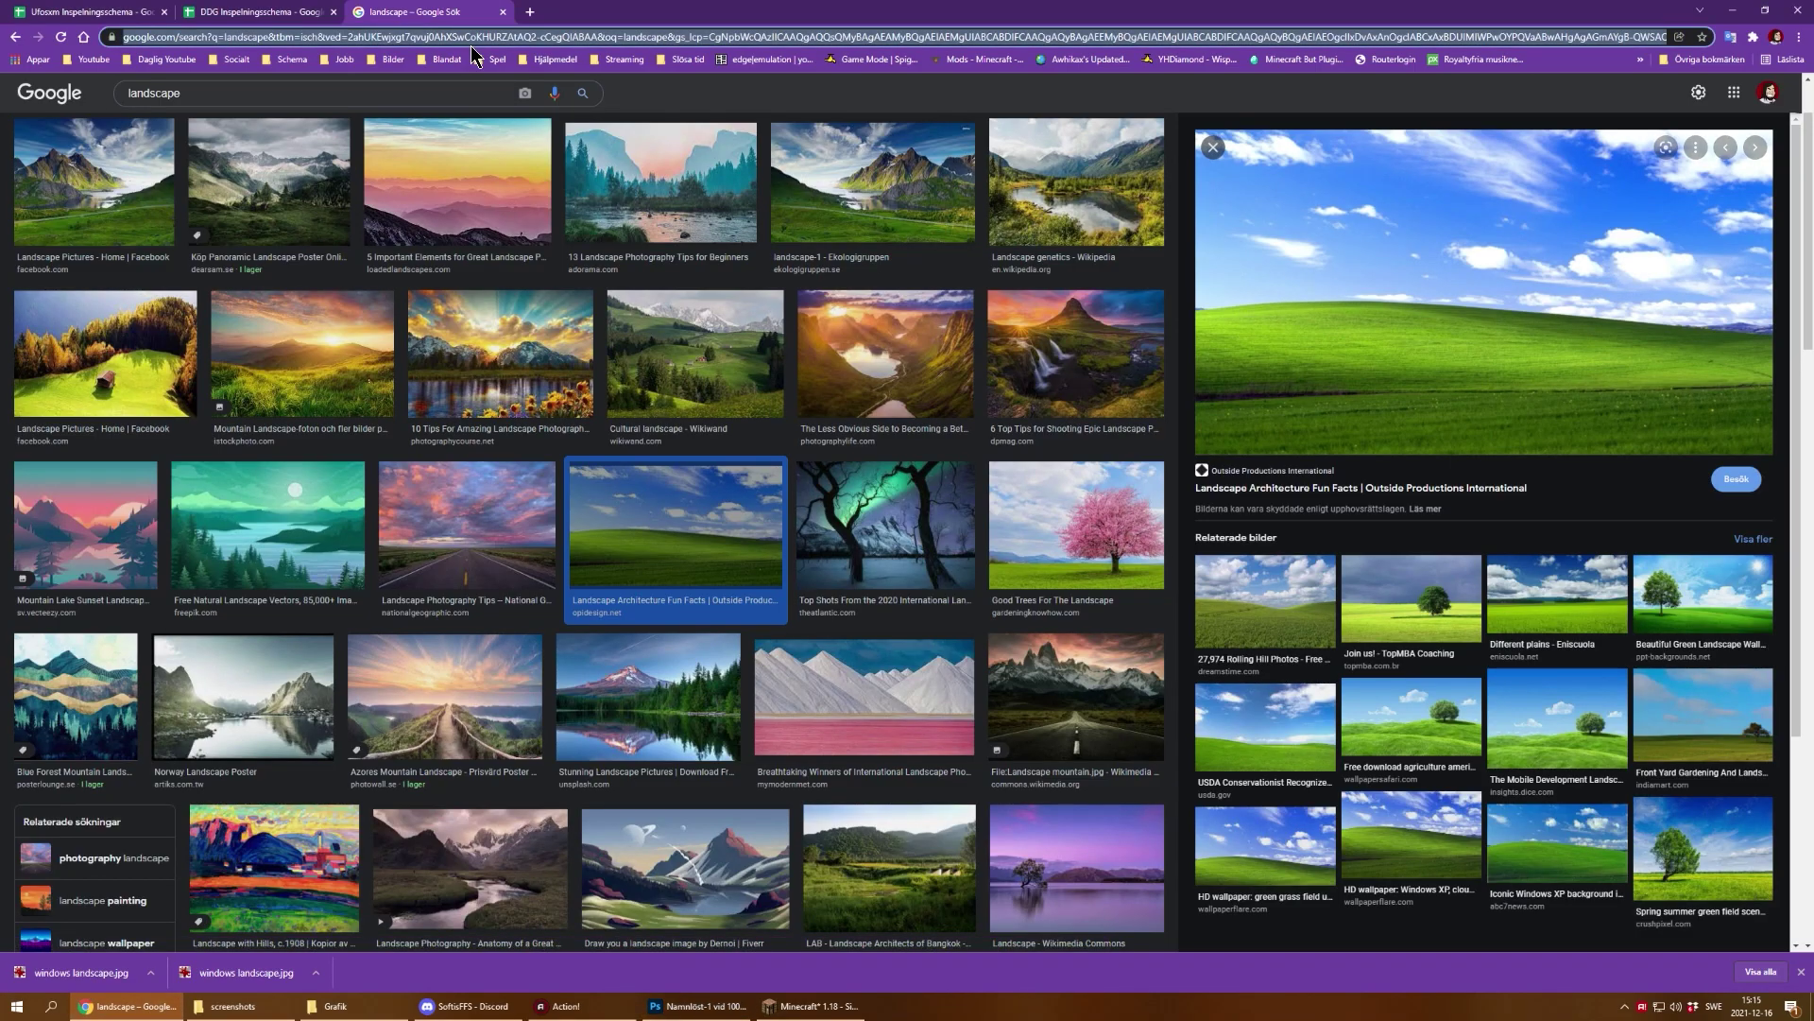
type("desert")
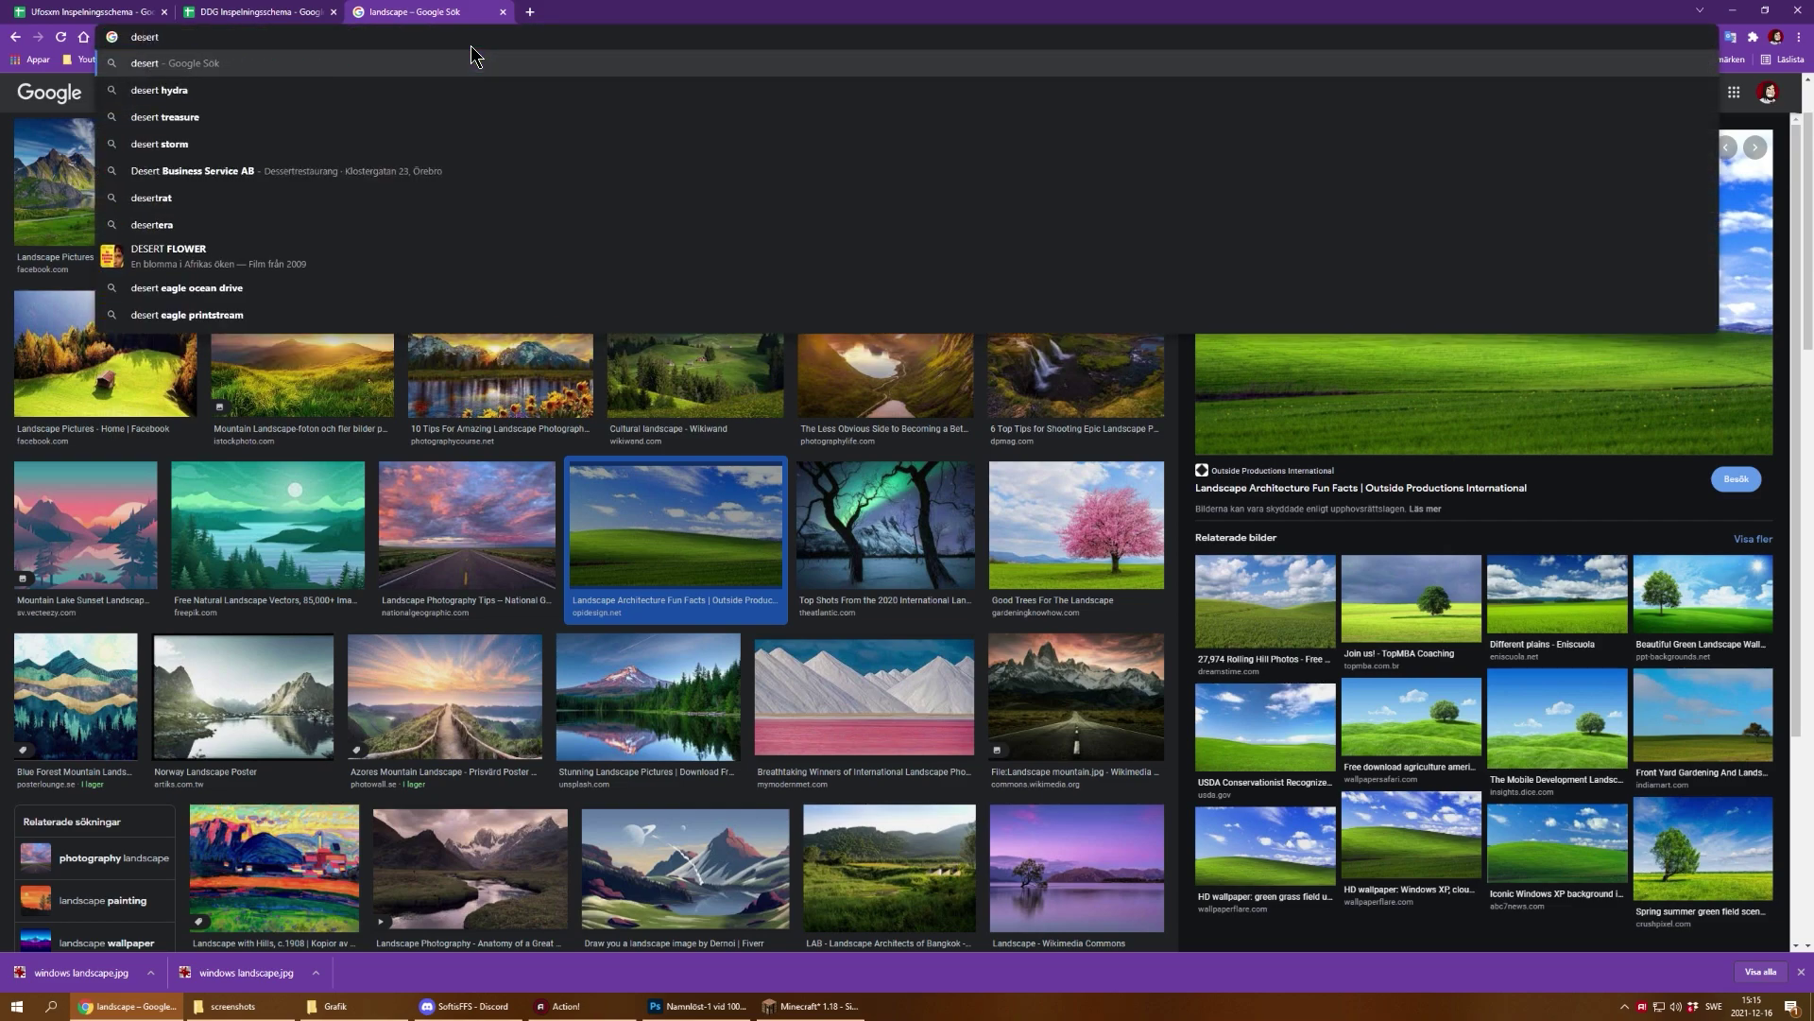
key("Return")
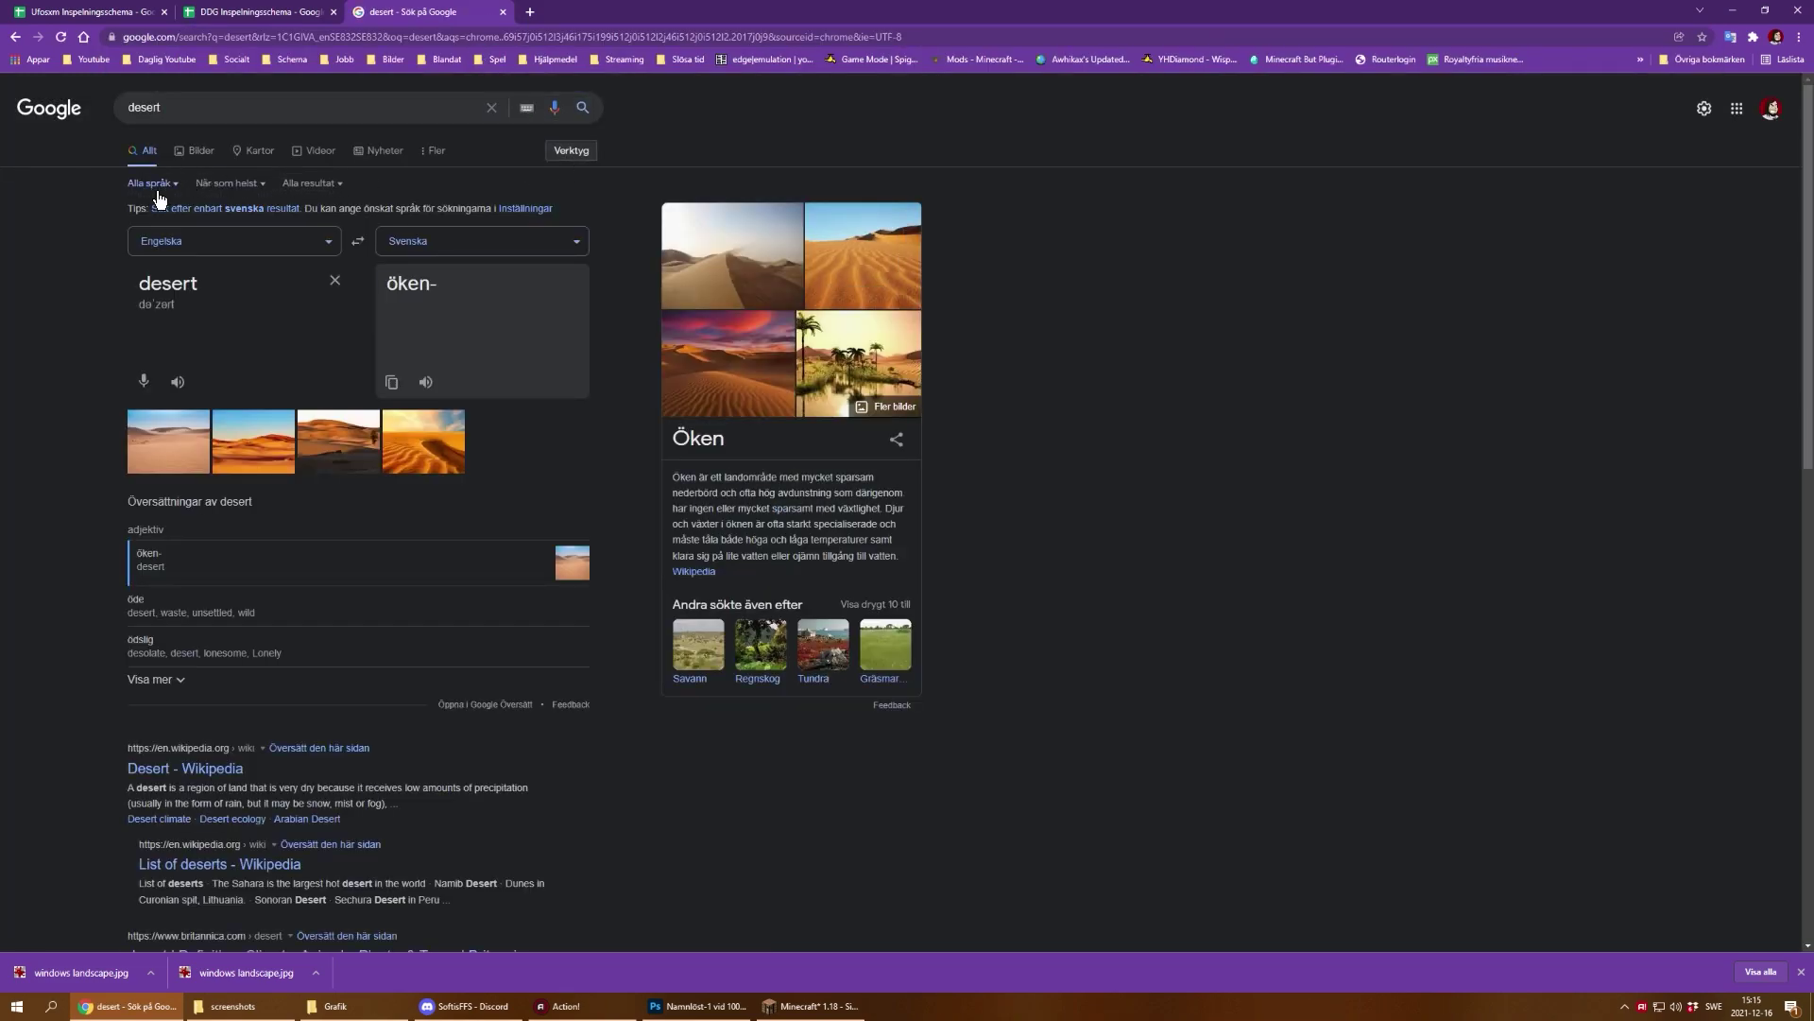
left_click(184, 153)
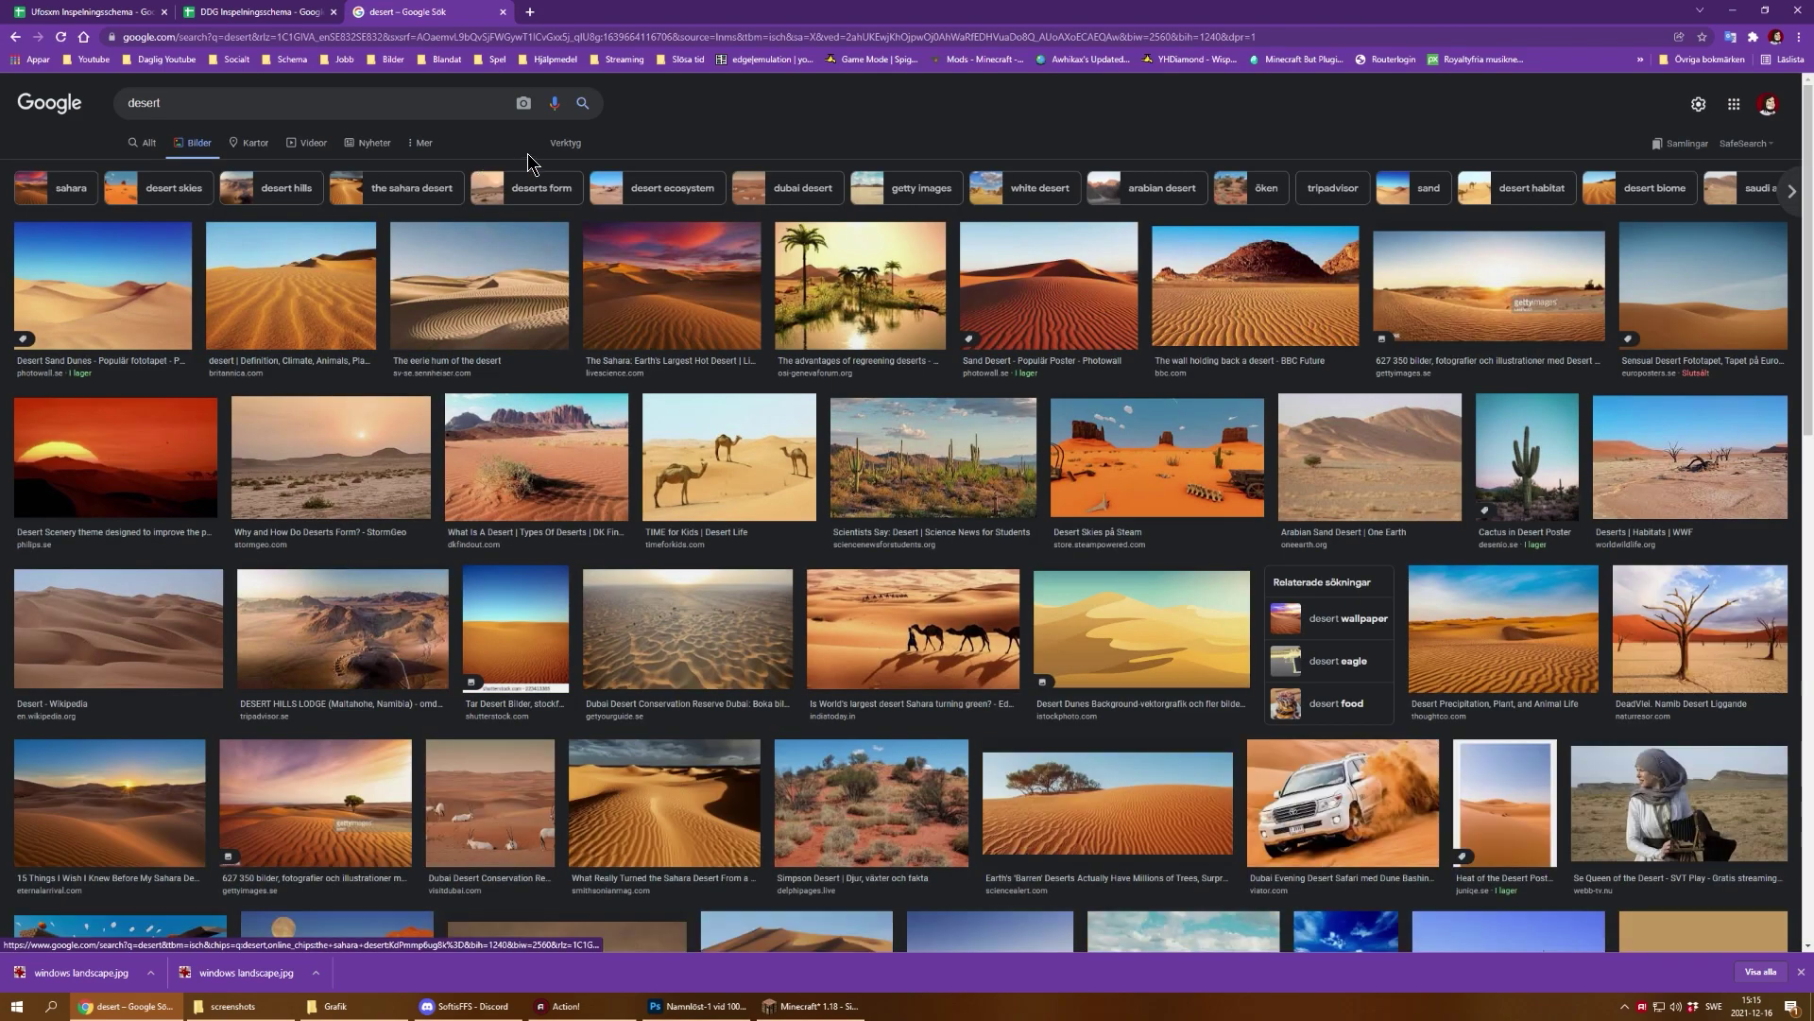
left_click(565, 142)
left_click(133, 167)
left_click(128, 209)
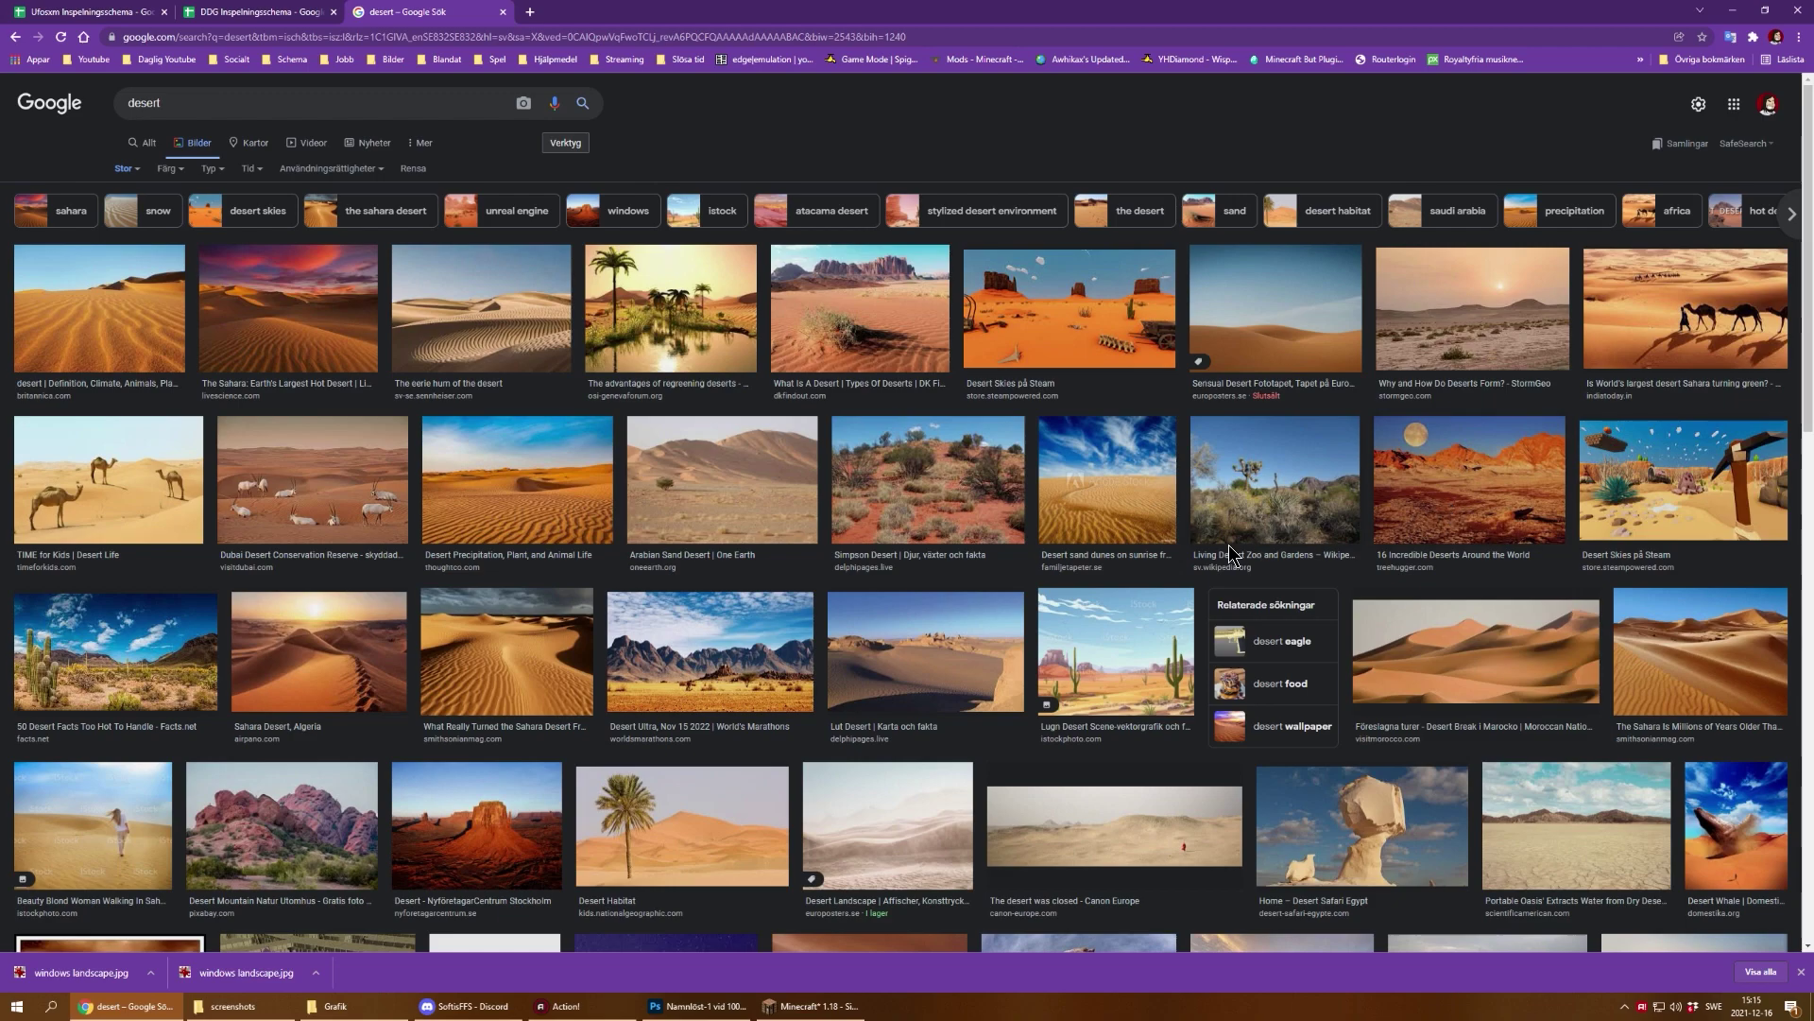
Step: Preview the Desert Skies picture, close it, and refine the image search to "desert cactus"
left_click(1649, 468)
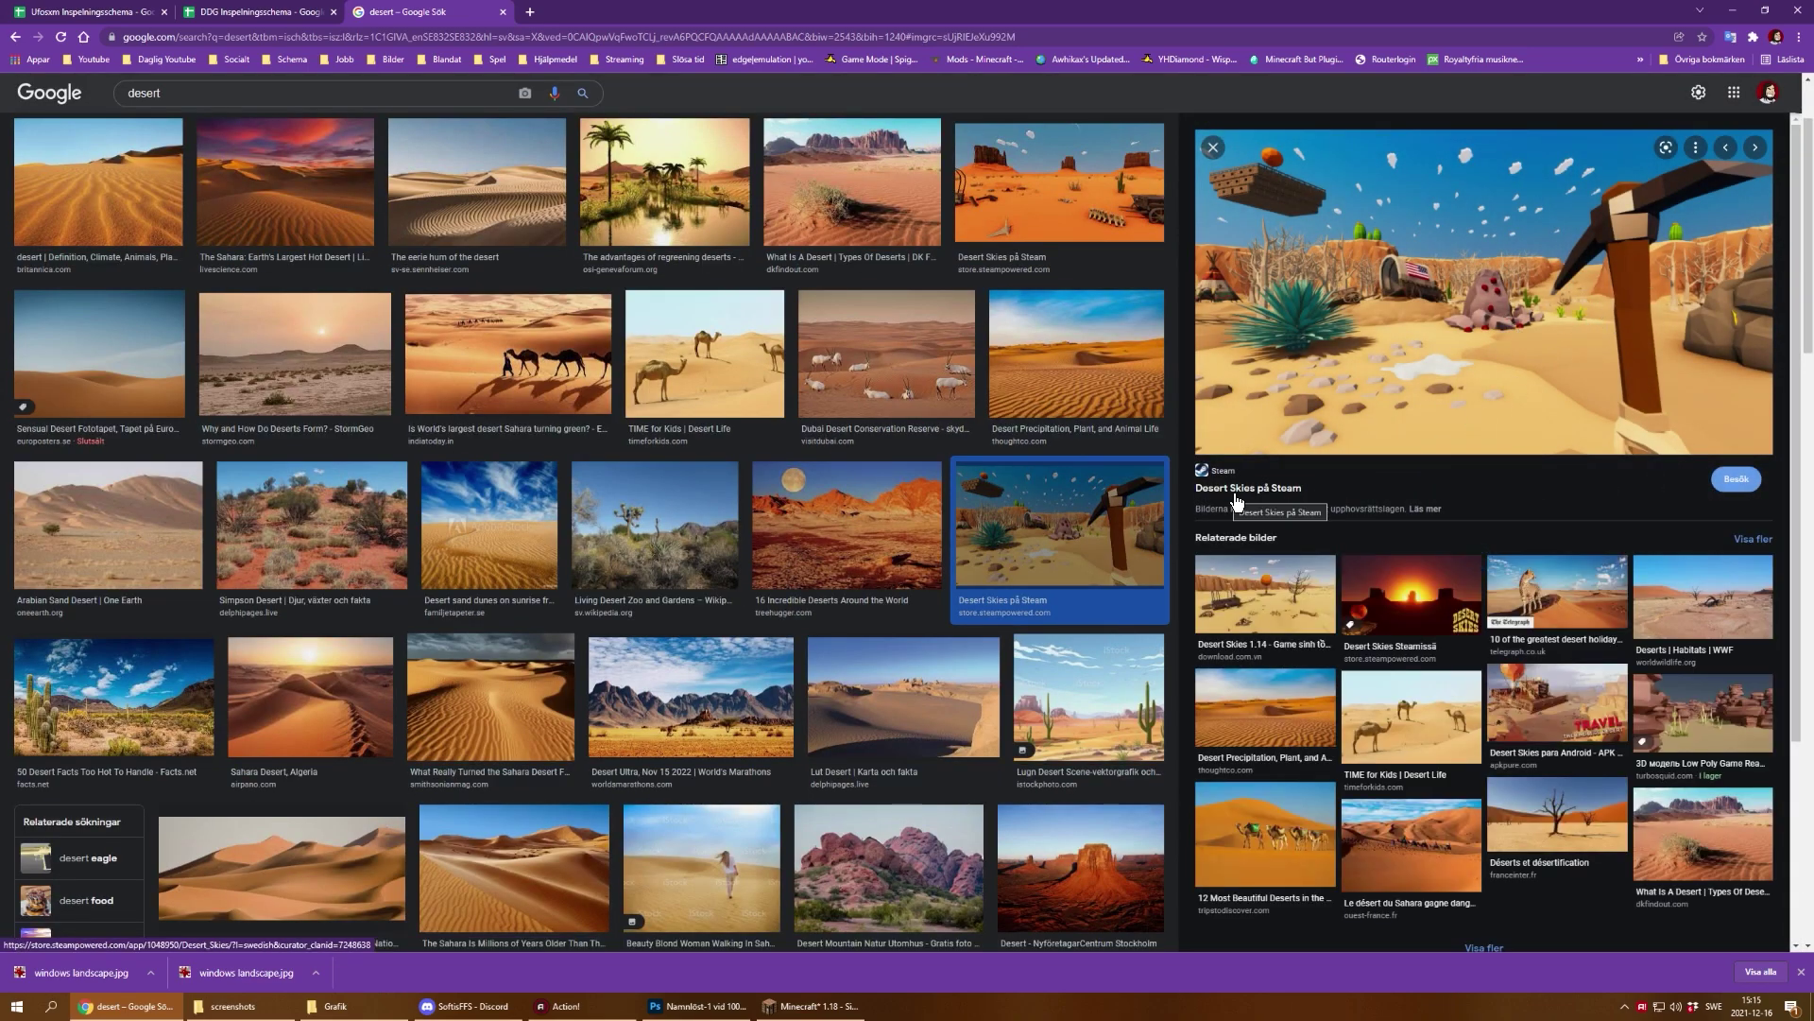
left_click(1213, 149)
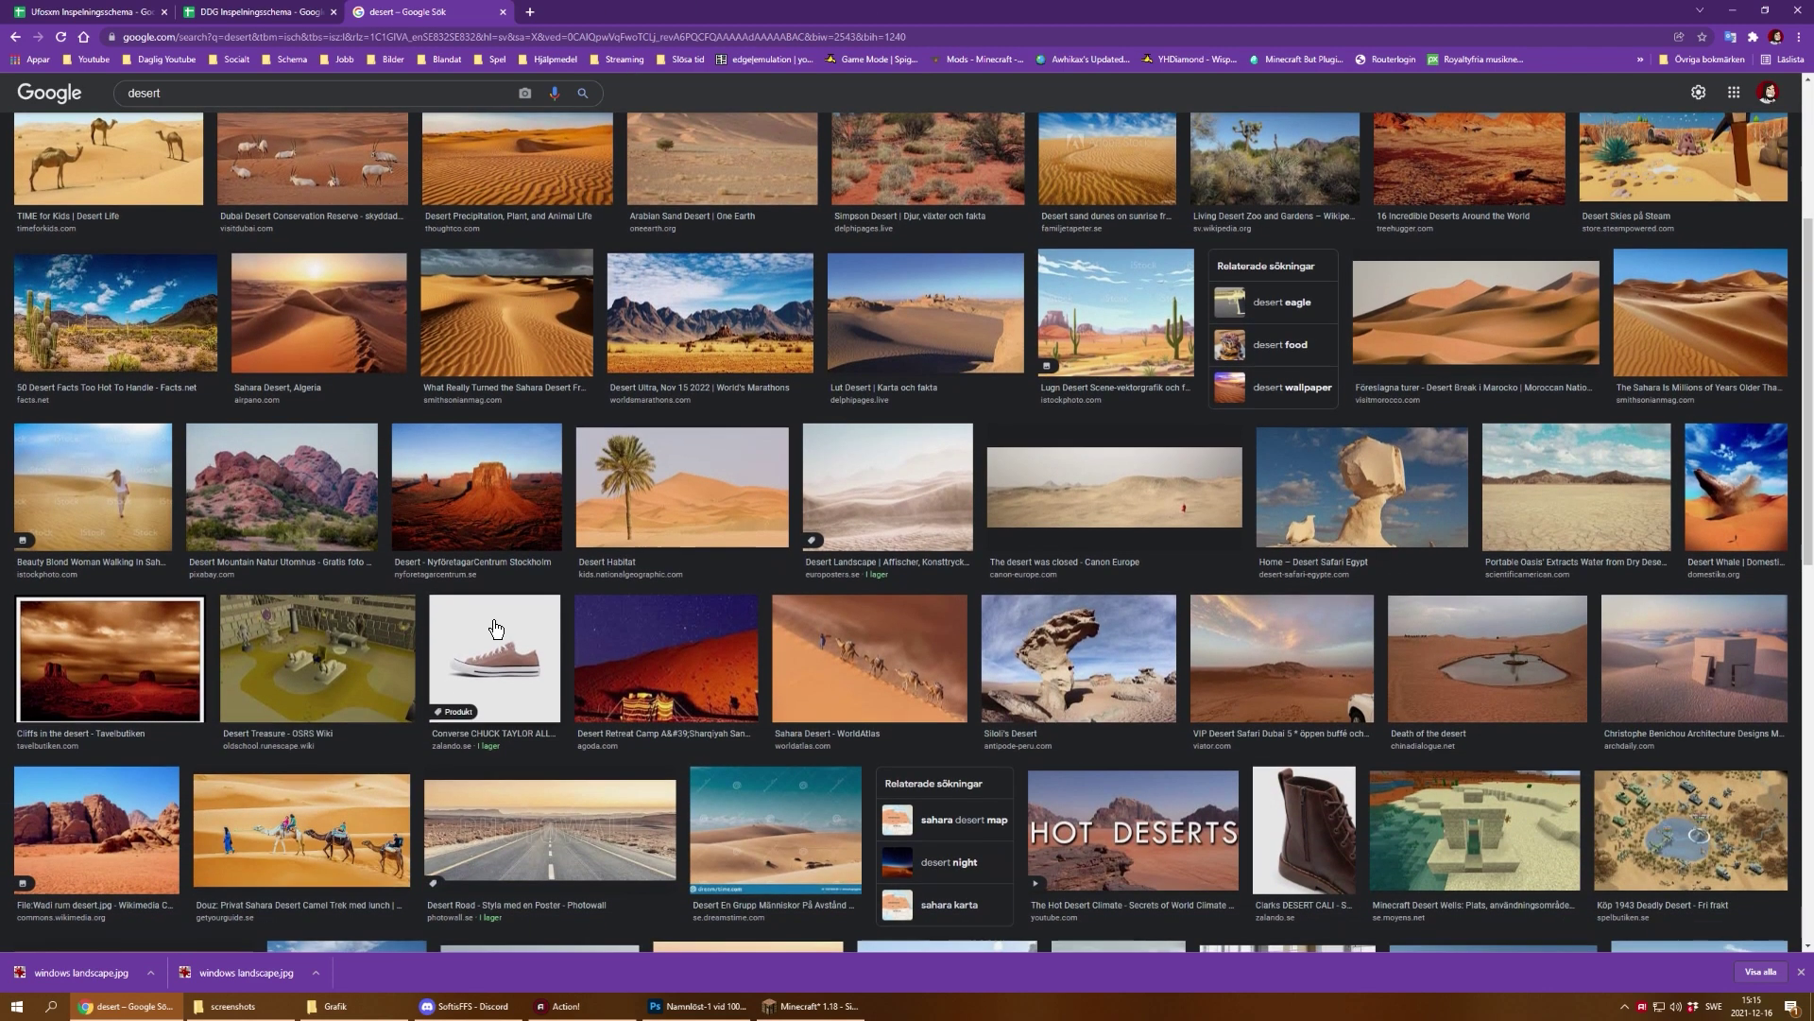
scroll(284, 283, "up", 5)
left_click(274, 103)
type("cactus")
key("Return")
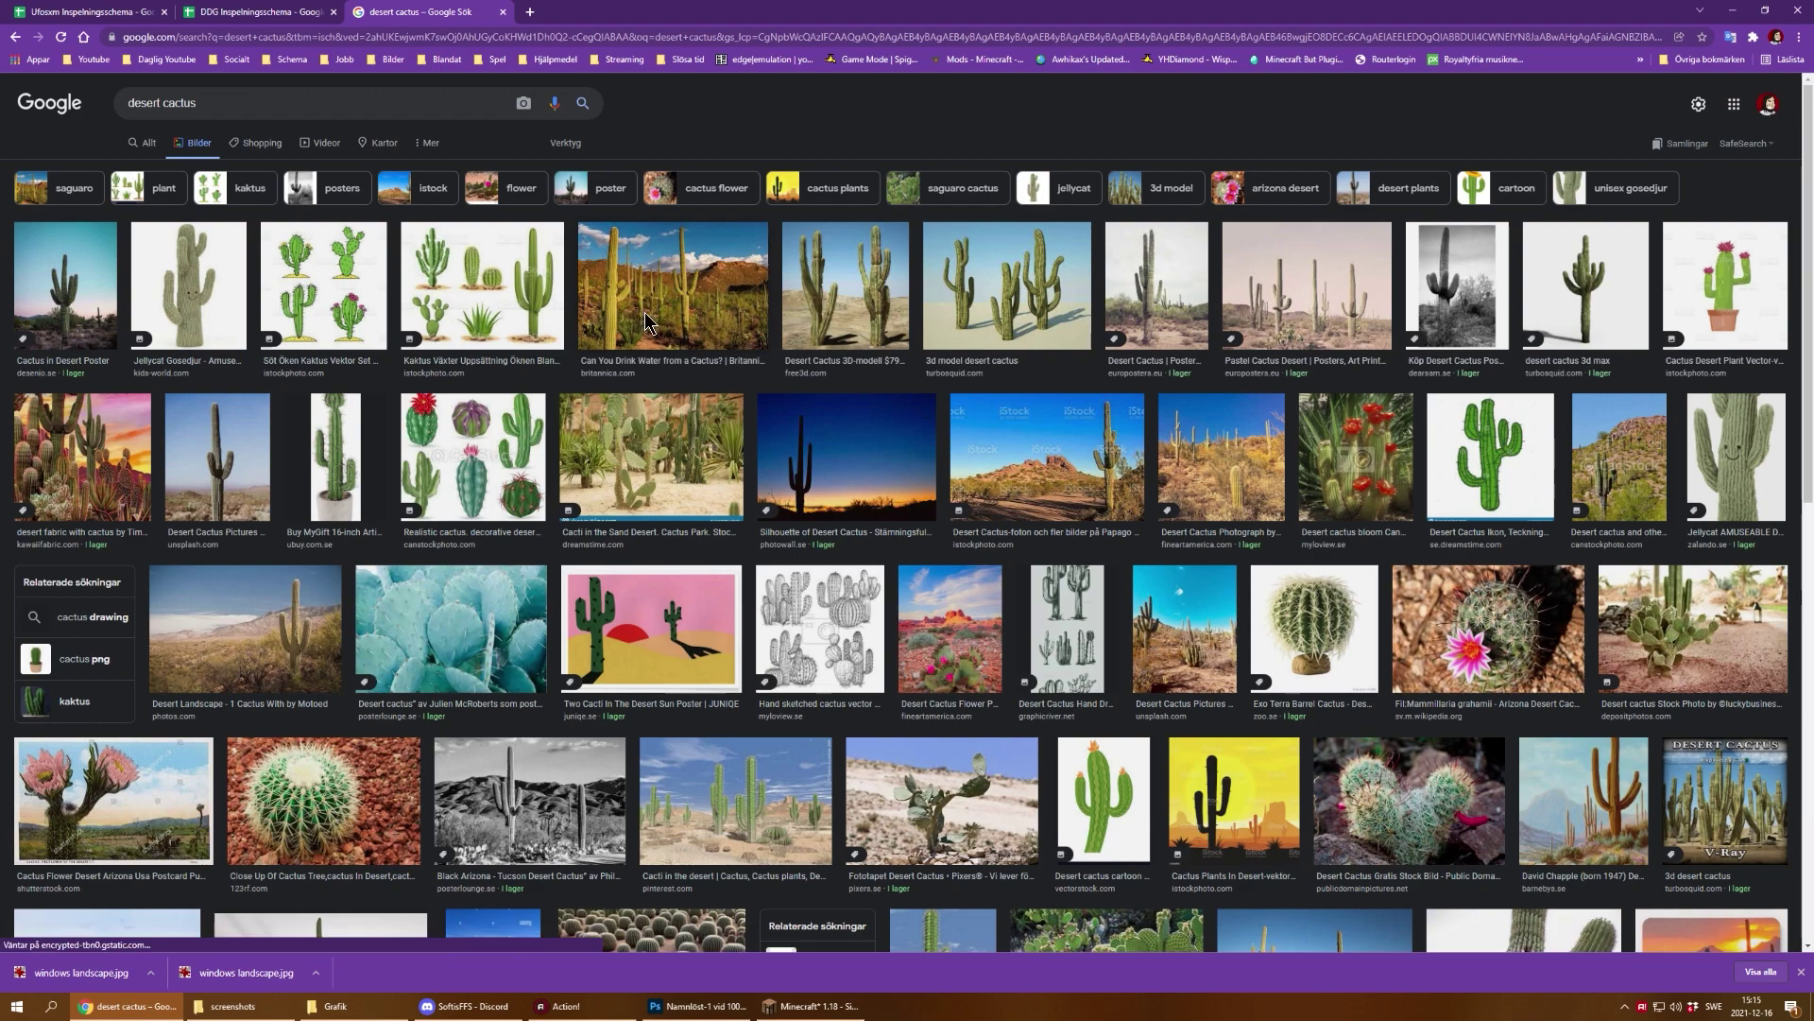
Step: Save the single-cactus desert landscape photo as "Desert landscape" in the Grafik folder and find the file in File Explorer
left_click(274, 628)
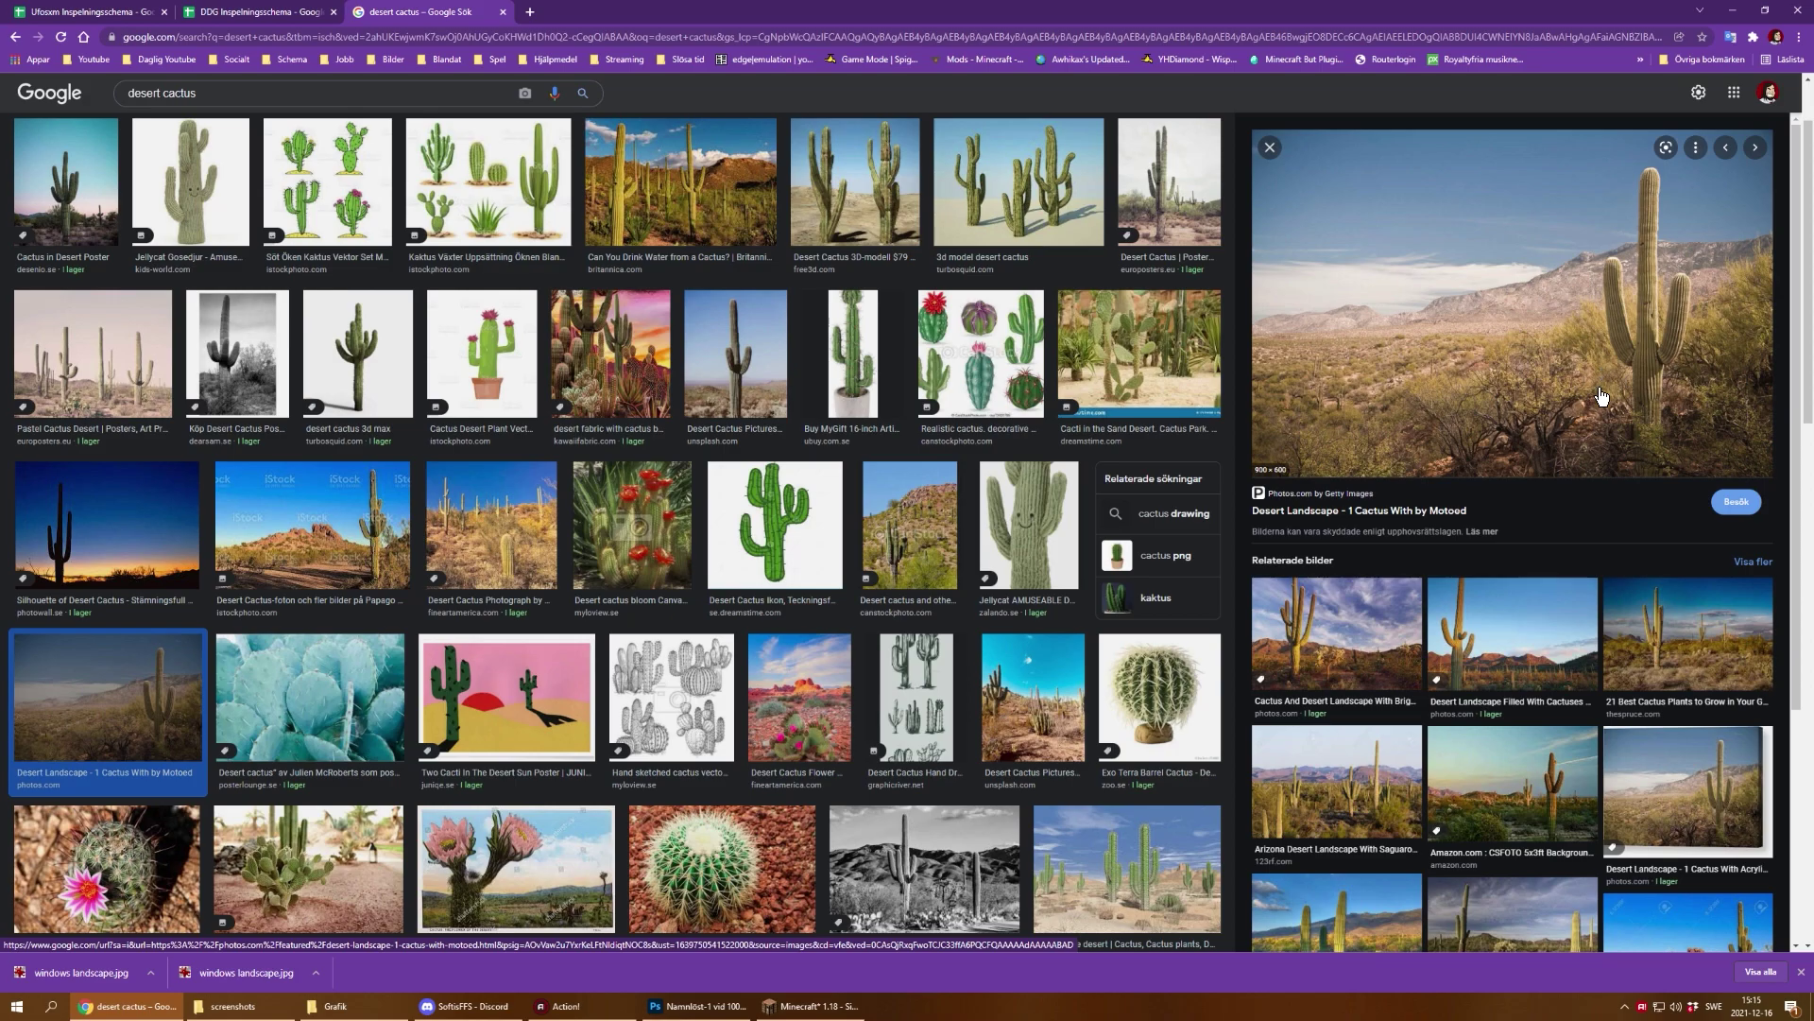
right_click(1555, 396)
left_click(1618, 557)
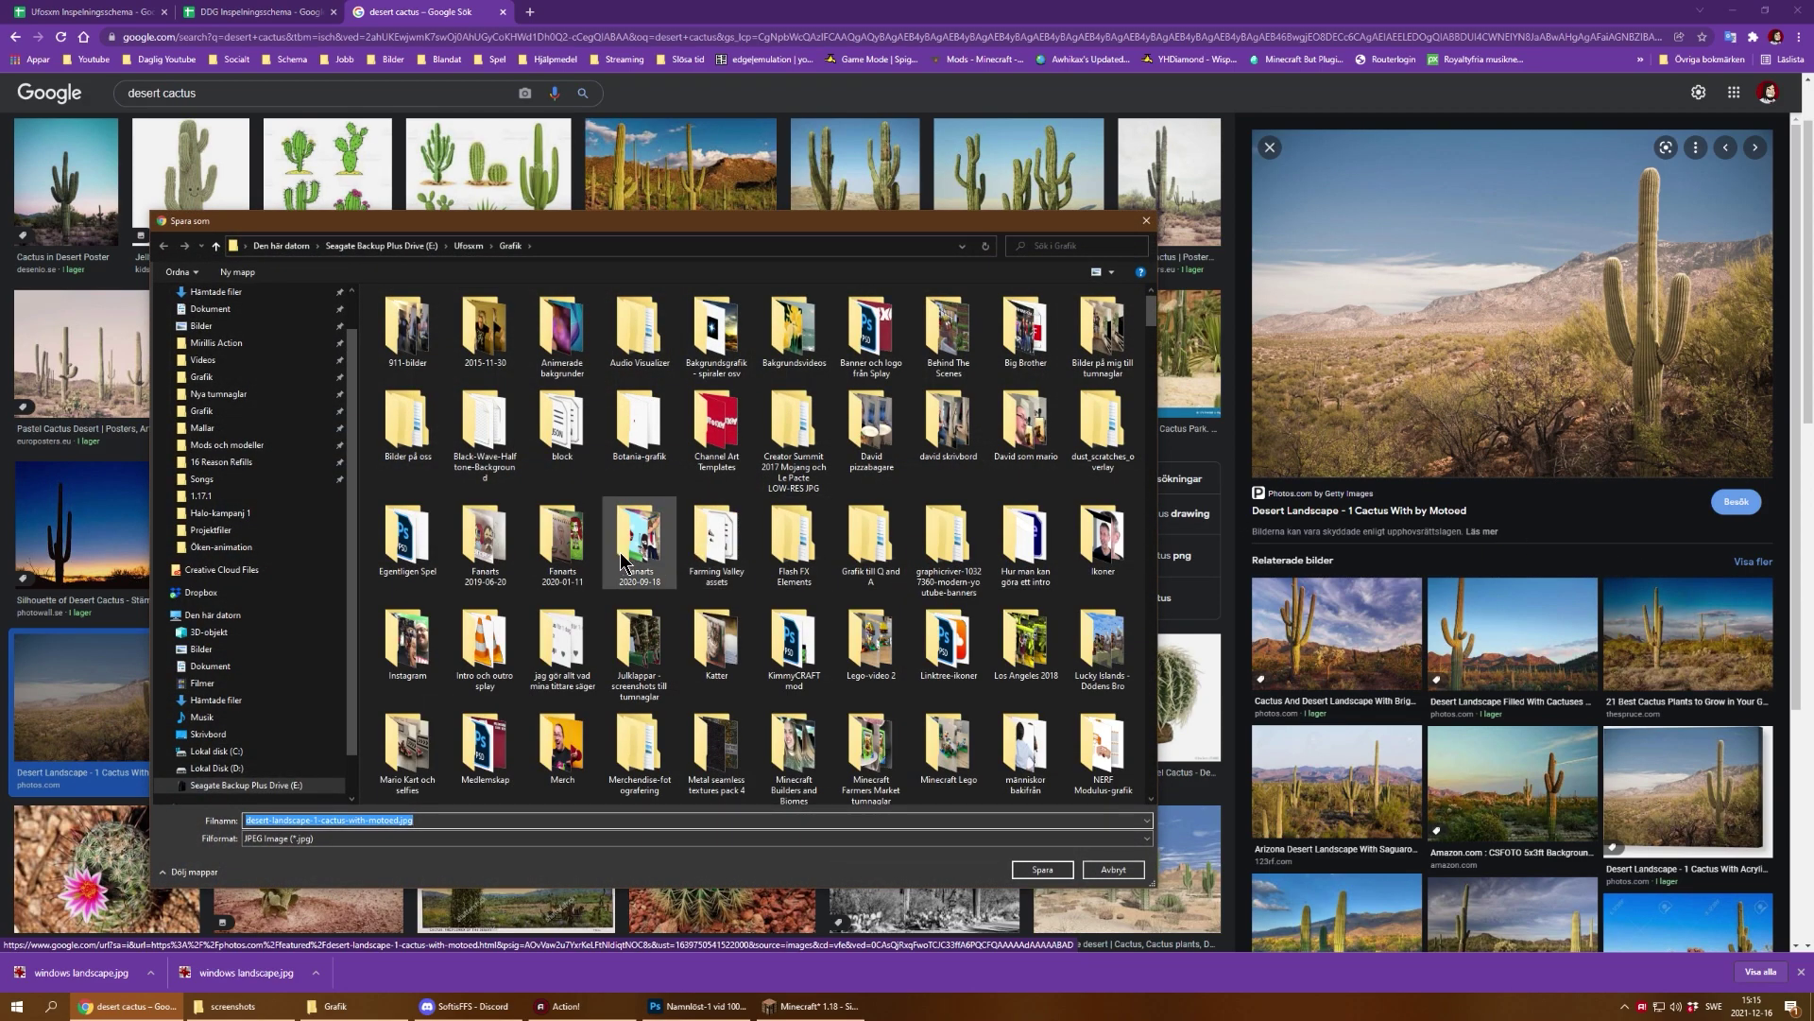
type("Desert lan")
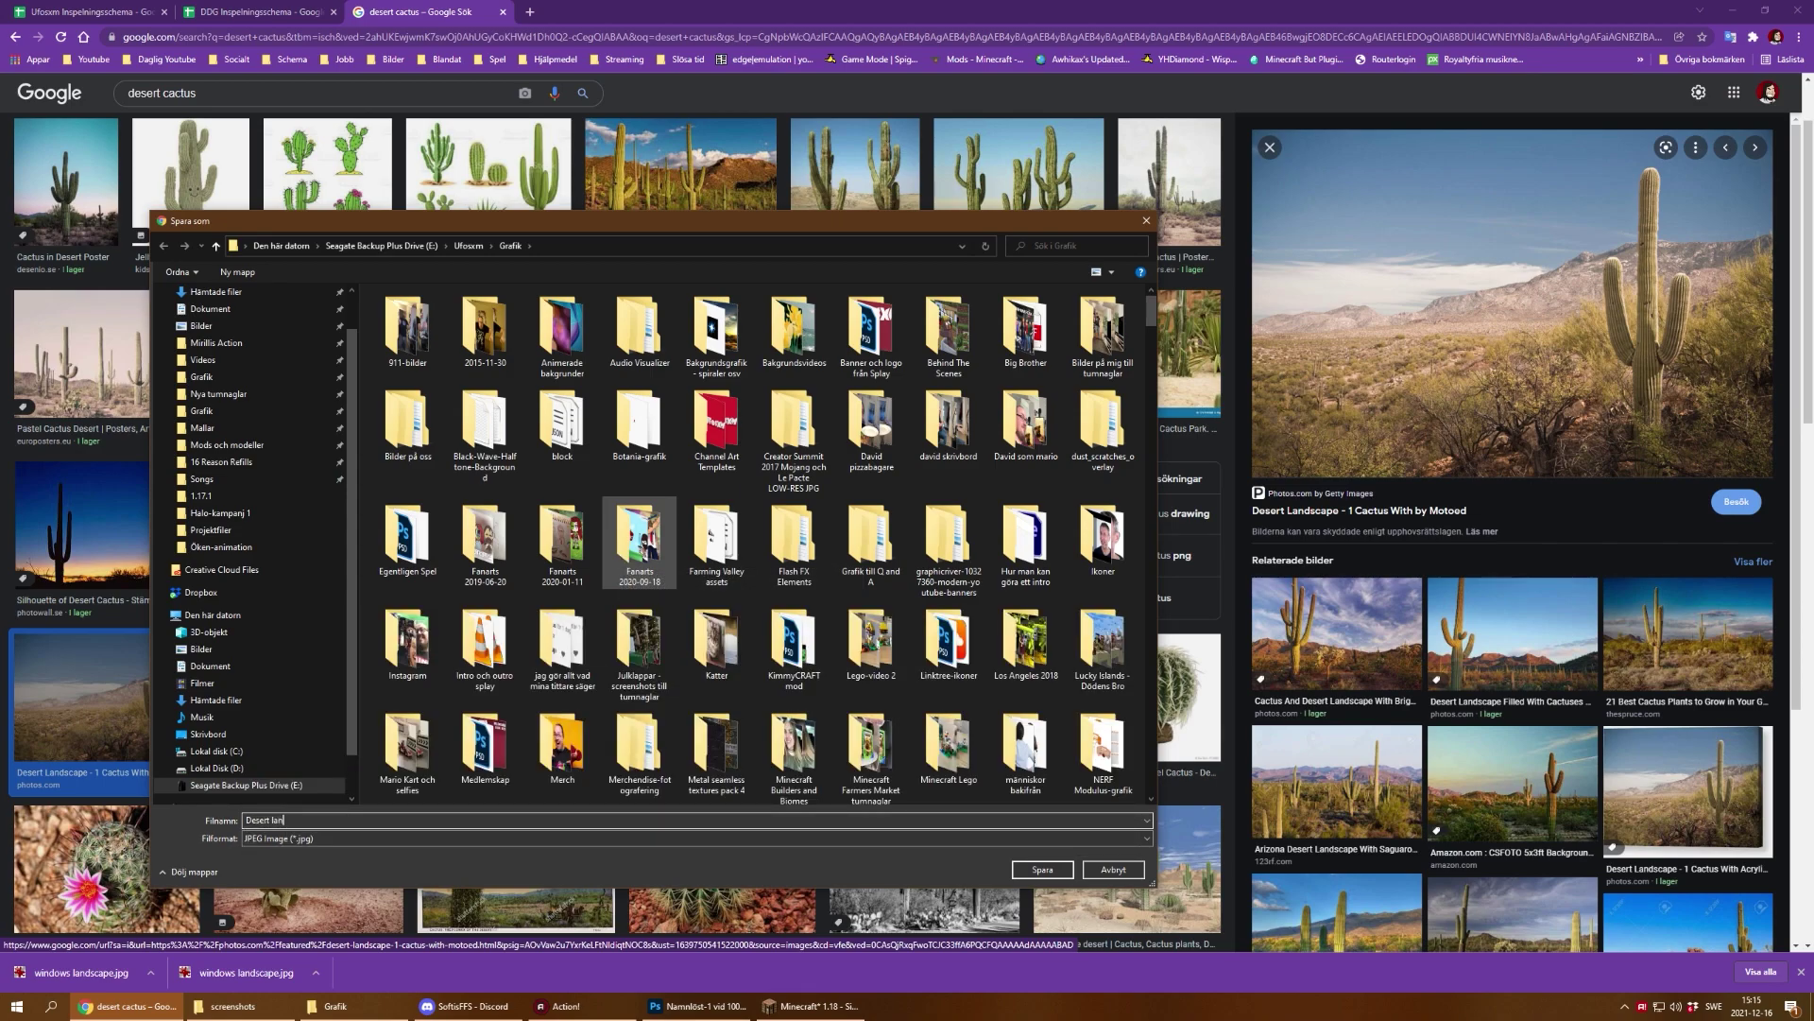
type("dscapoe")
key("Return")
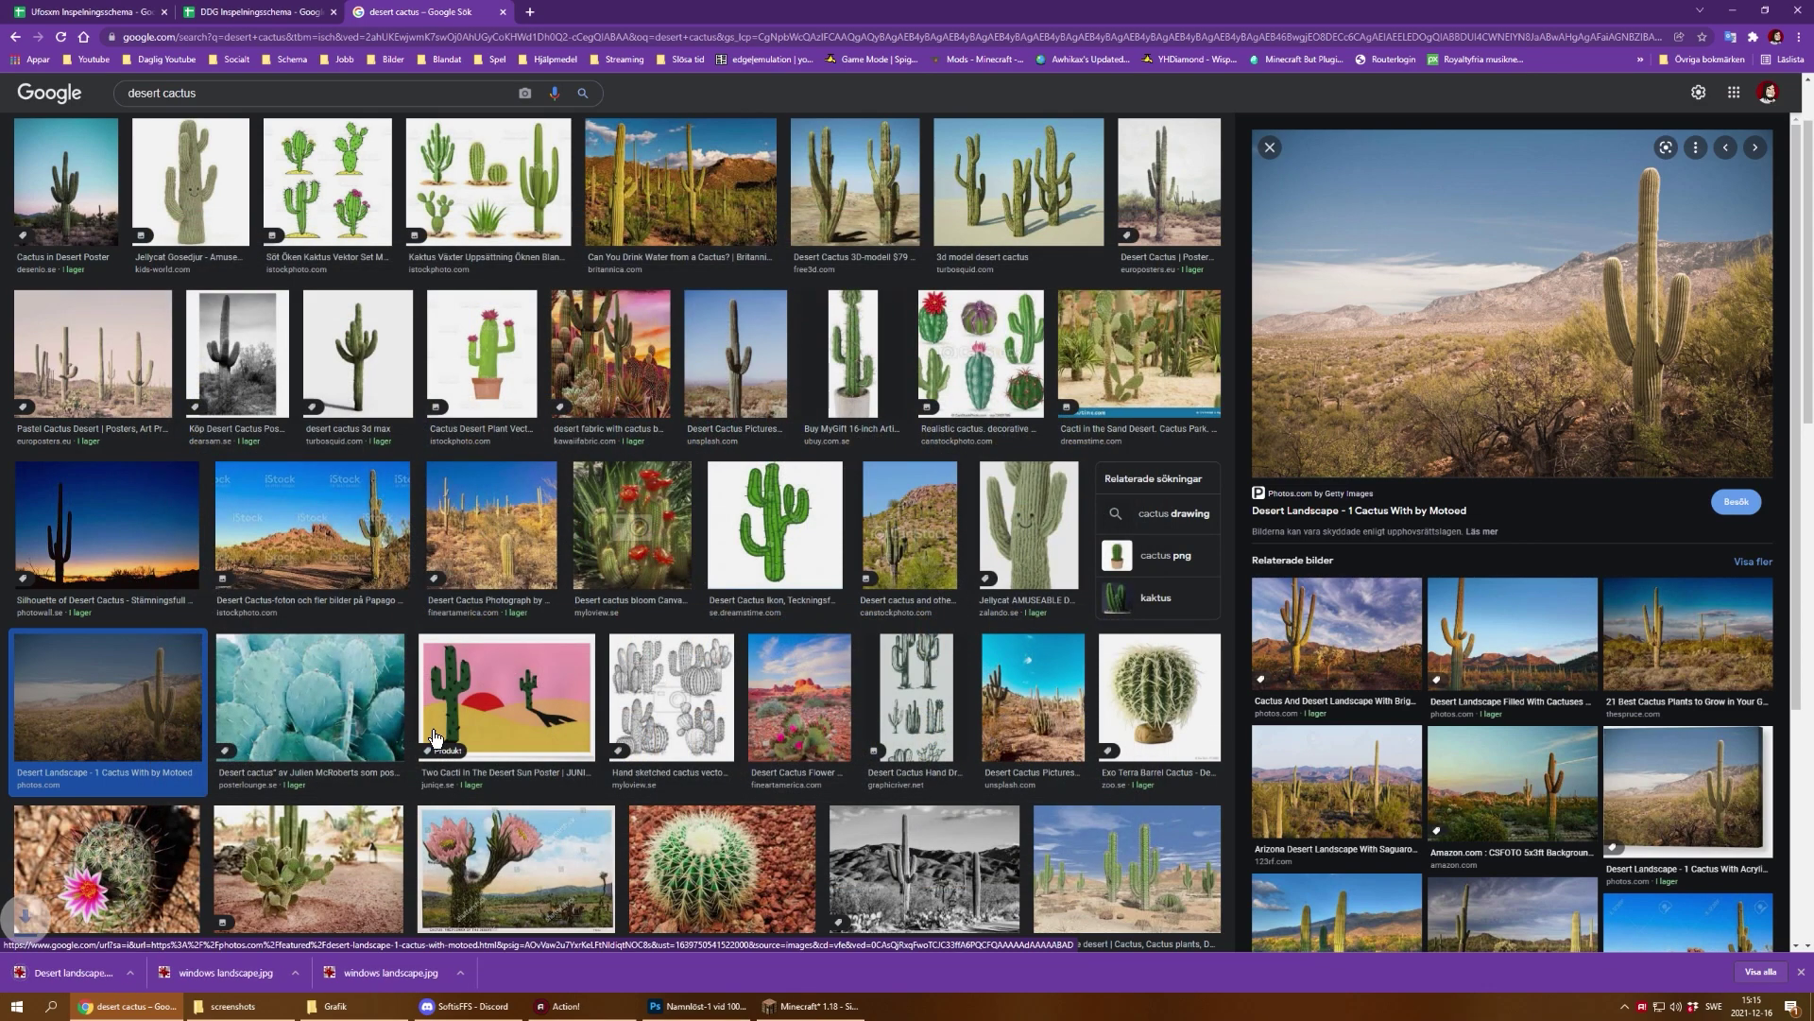
left_click(336, 1006)
type("des")
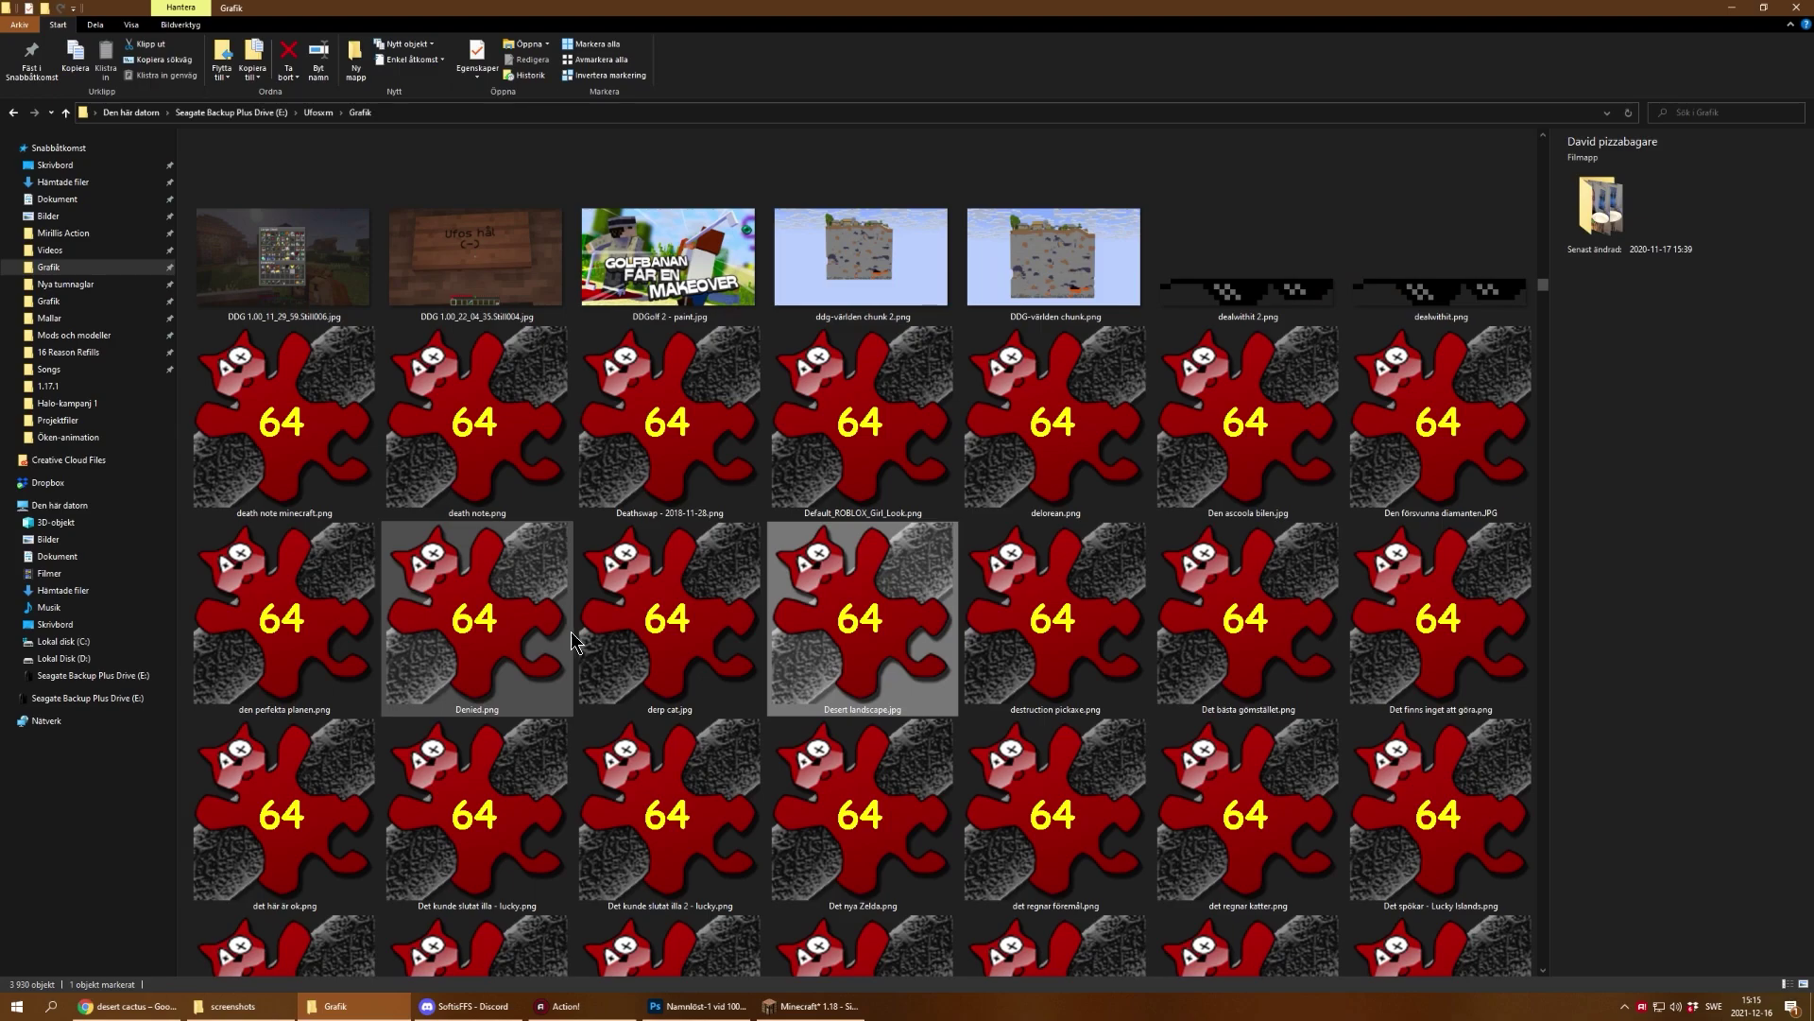
Step: Return to Photoshop and enable the Blandare för landskap neural filter on the desert screenshot layer
key("alt+Tab")
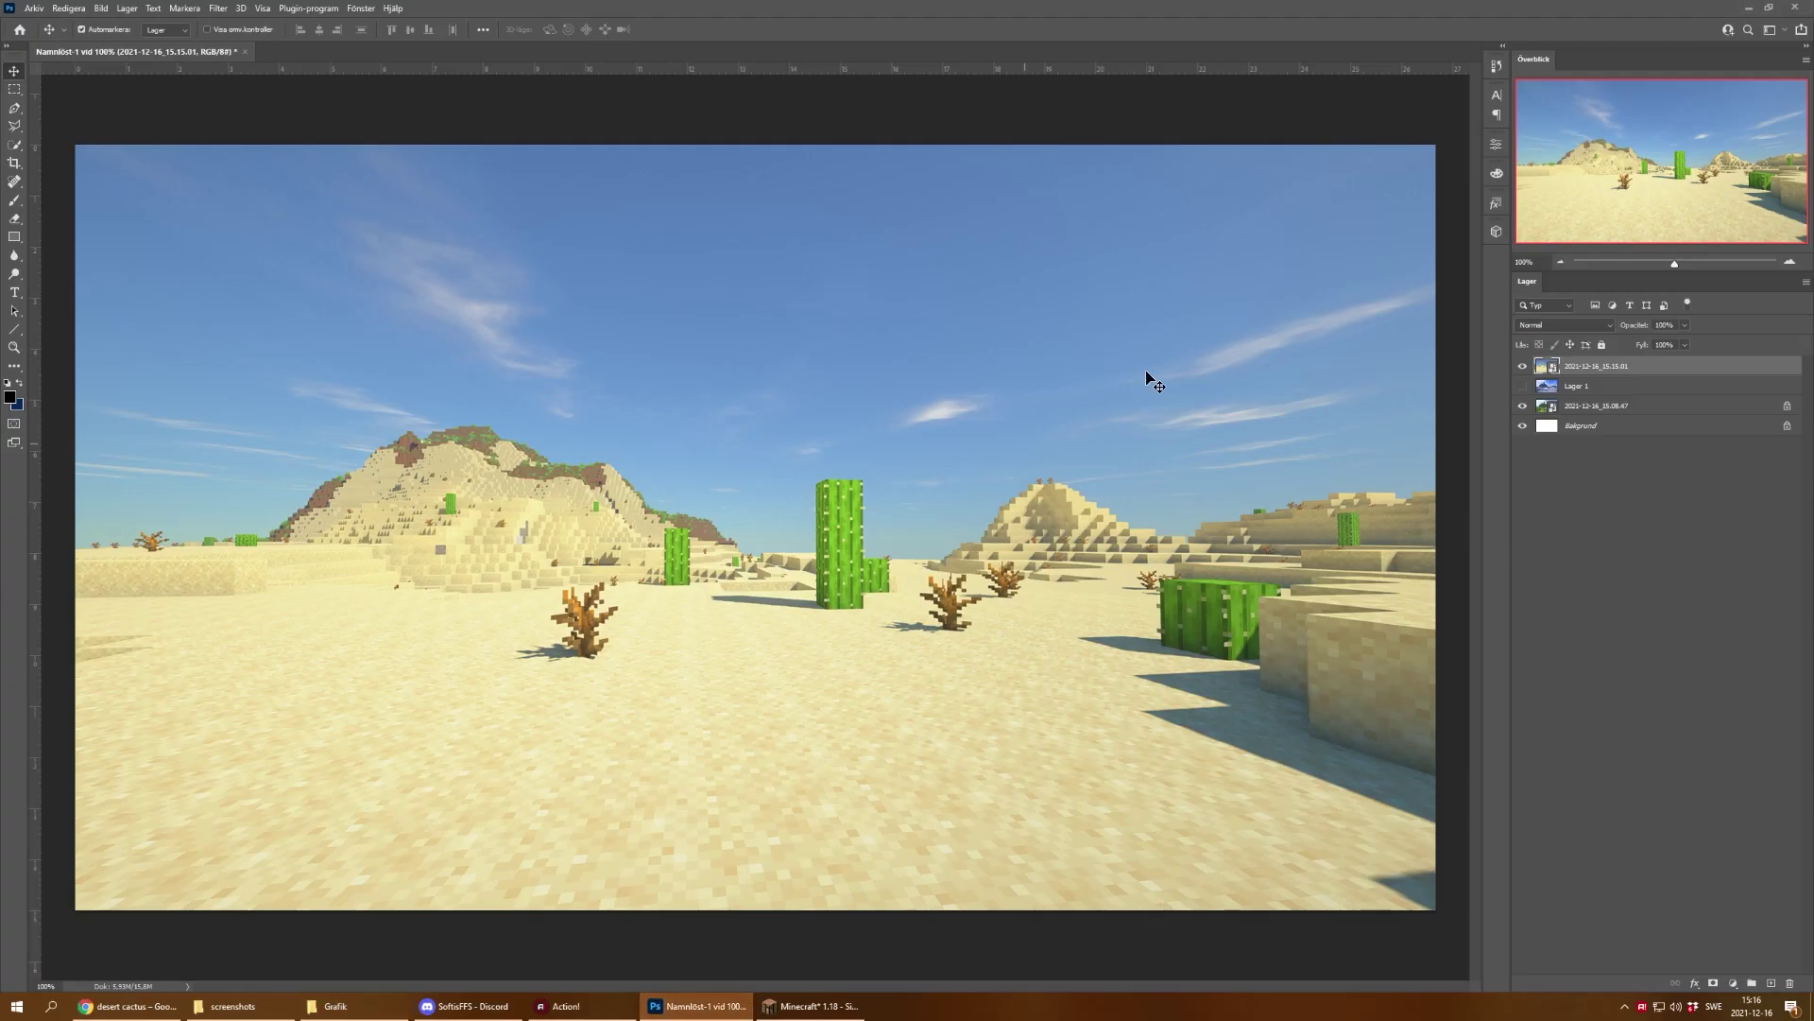
left_click(223, 9)
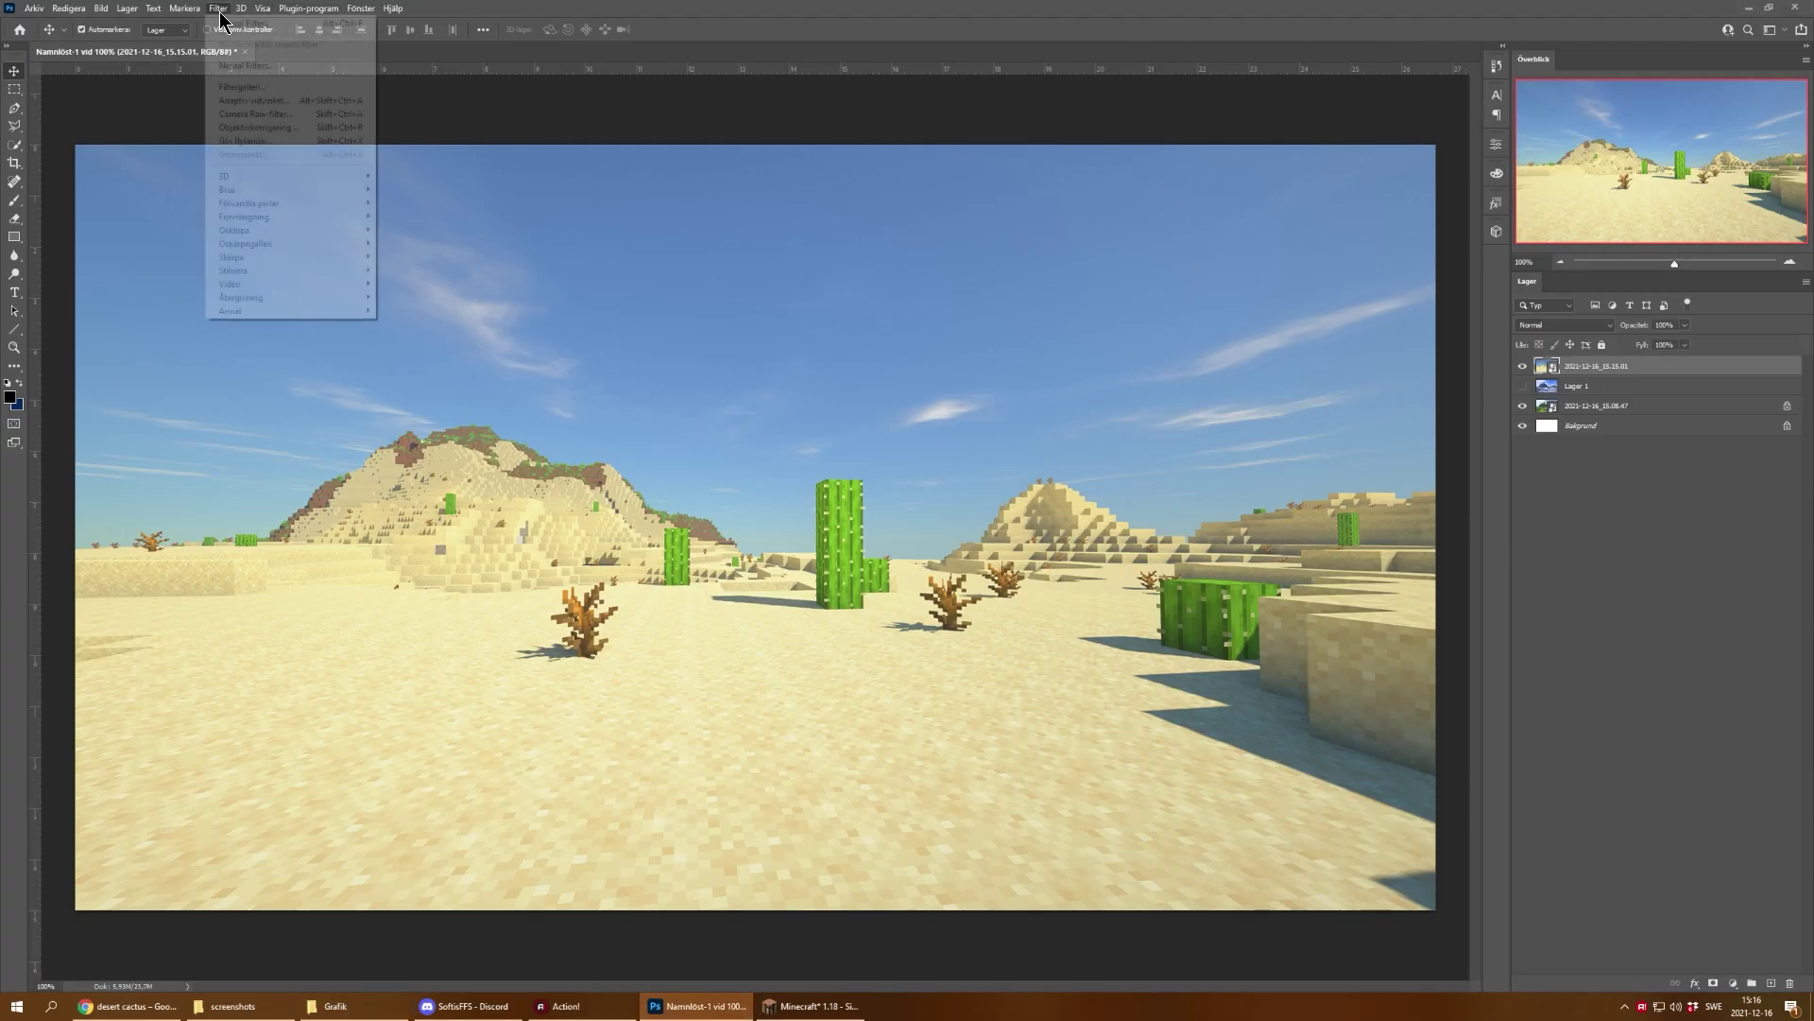
left_click(241, 67)
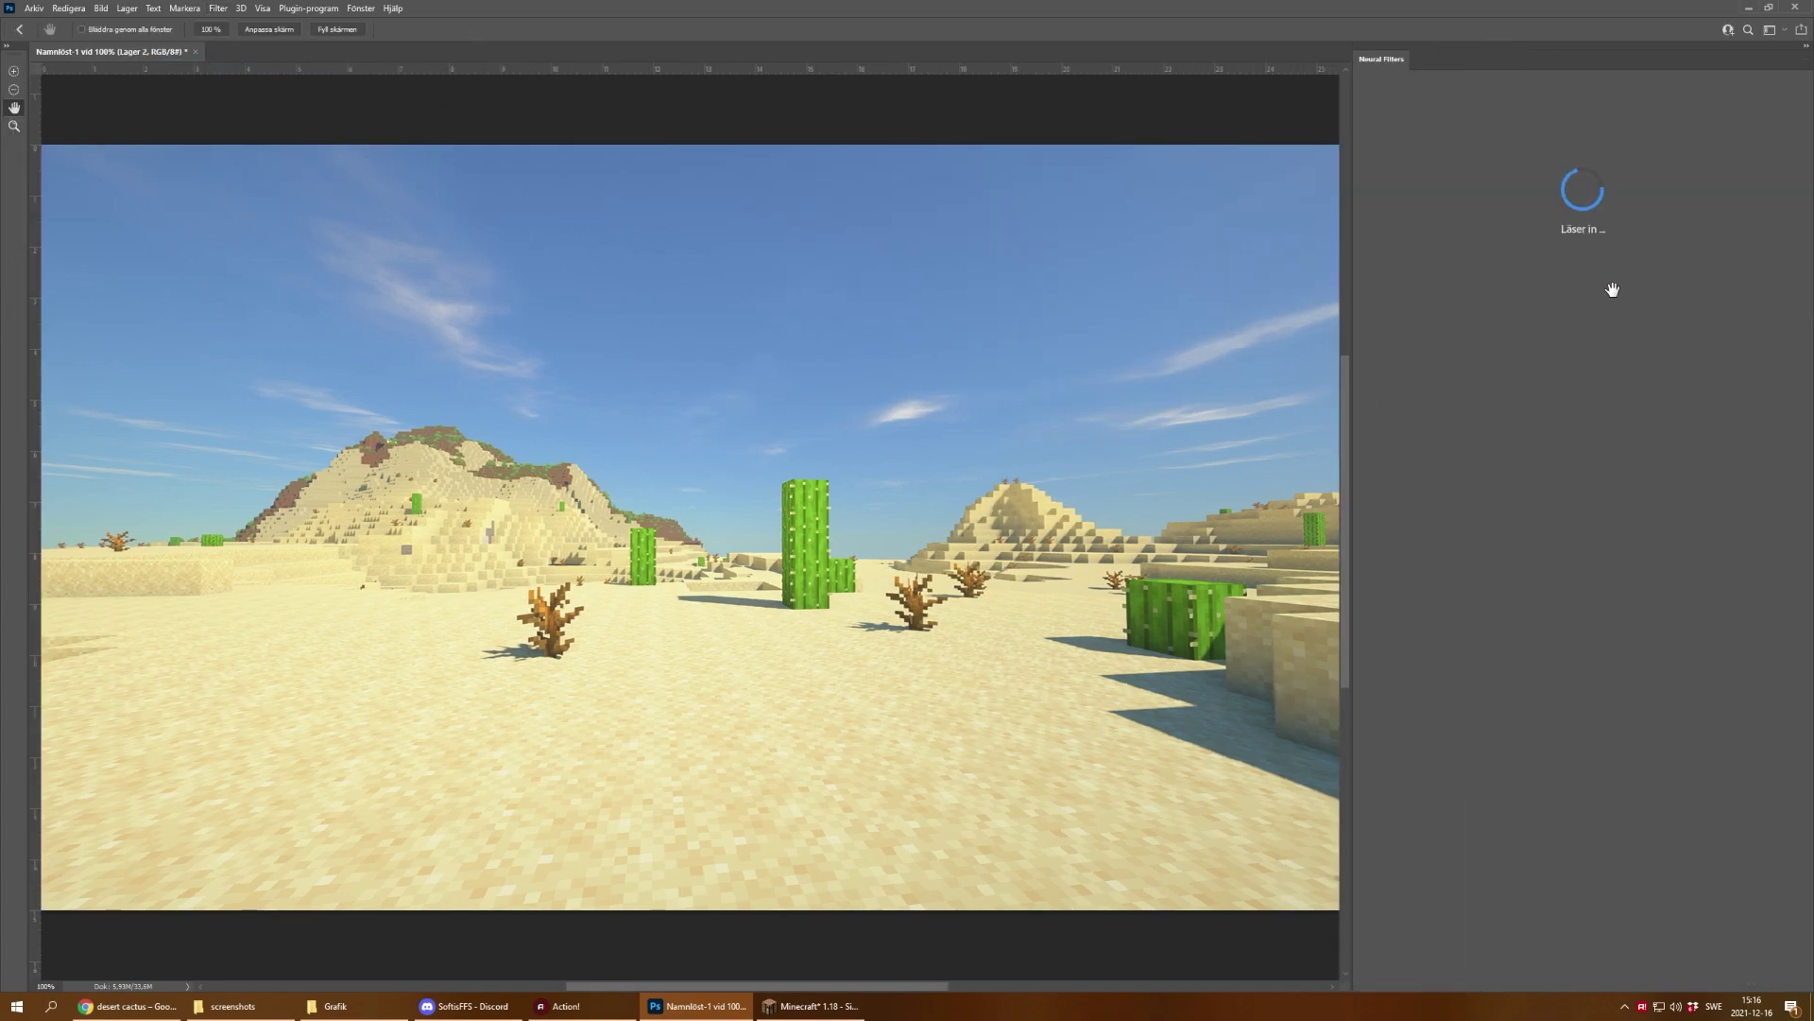
left_click(1517, 413)
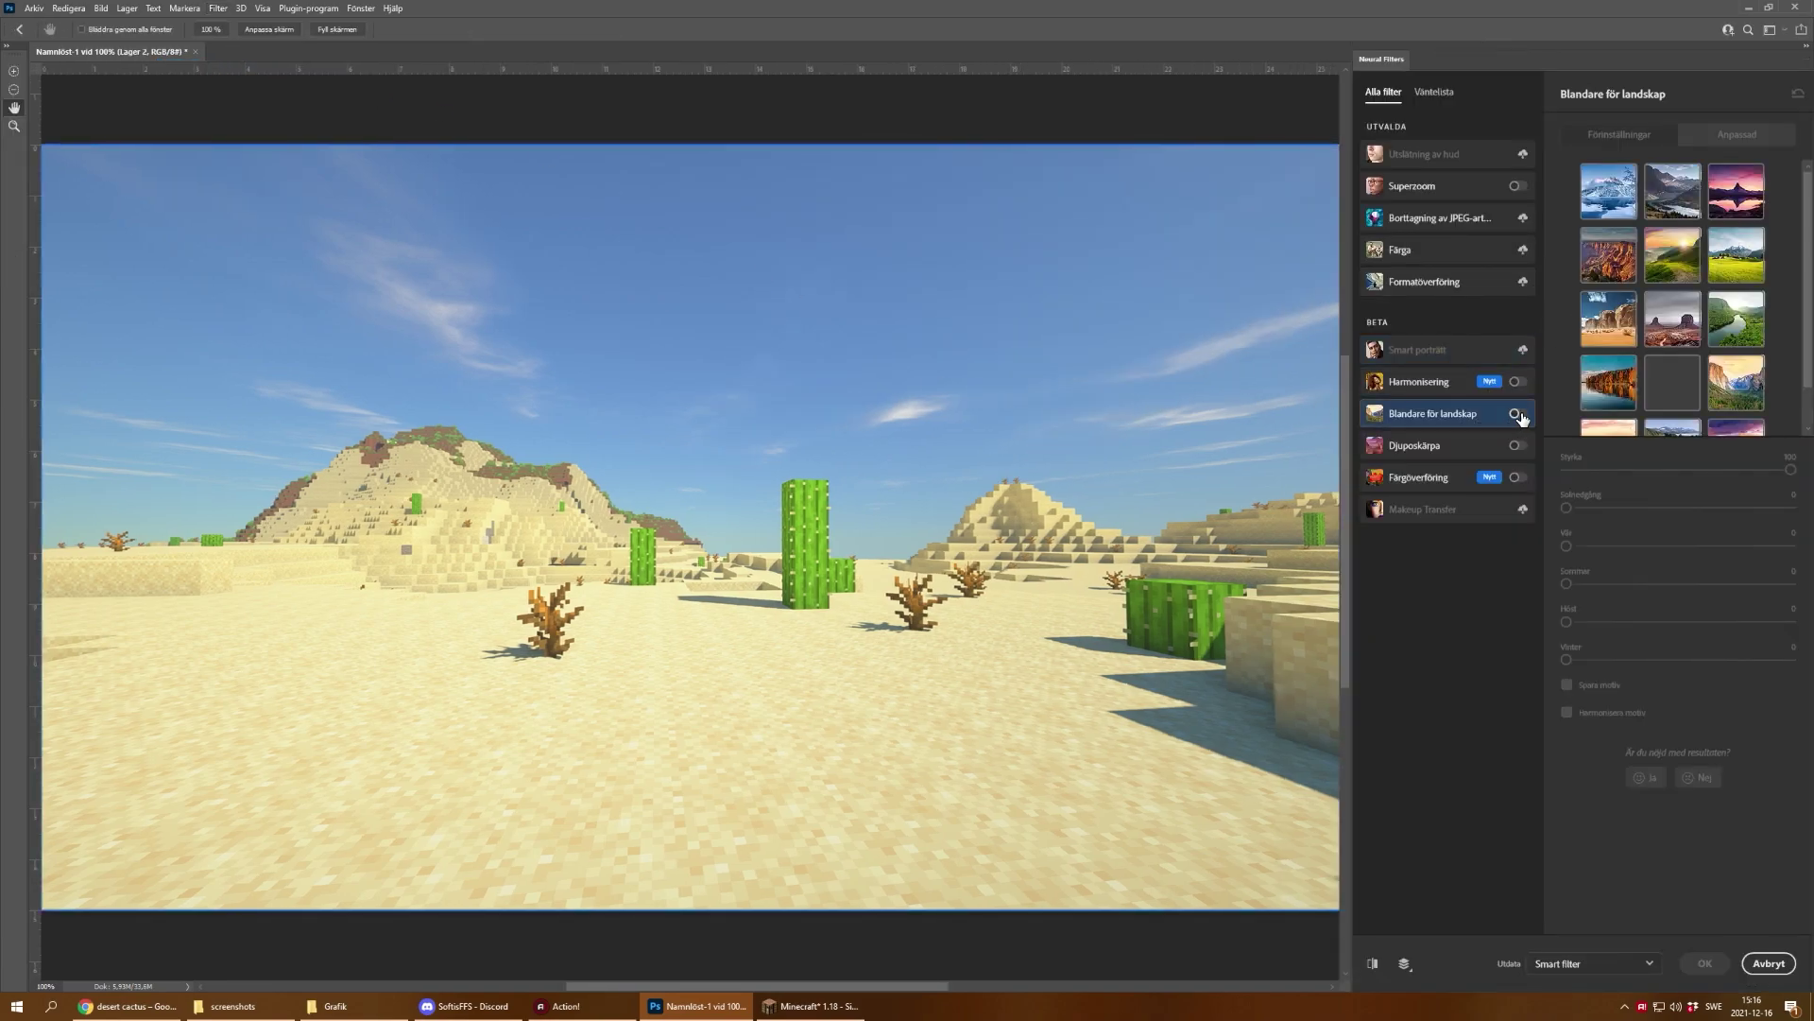
Step: Browse for a custom reference image for the landscape filter in the Grafik folder
left_click(1718, 138)
left_click(1616, 237)
left_click(1616, 265)
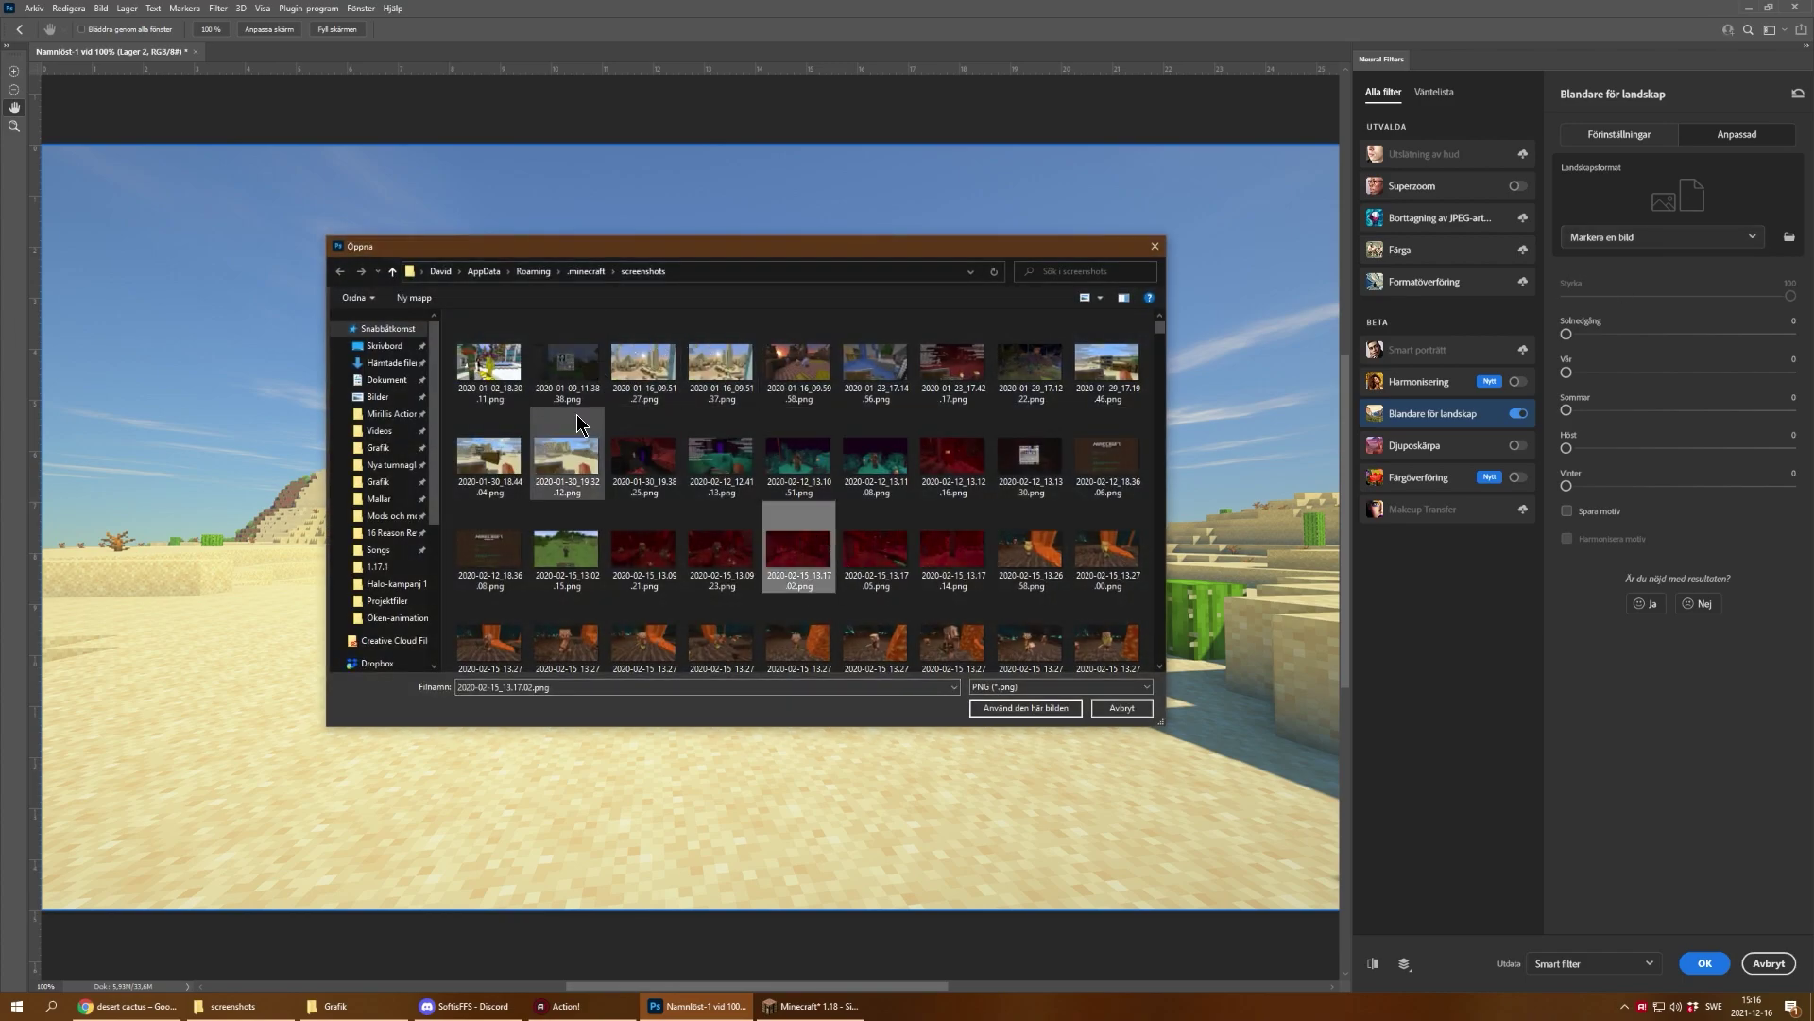
left_click(402, 1008)
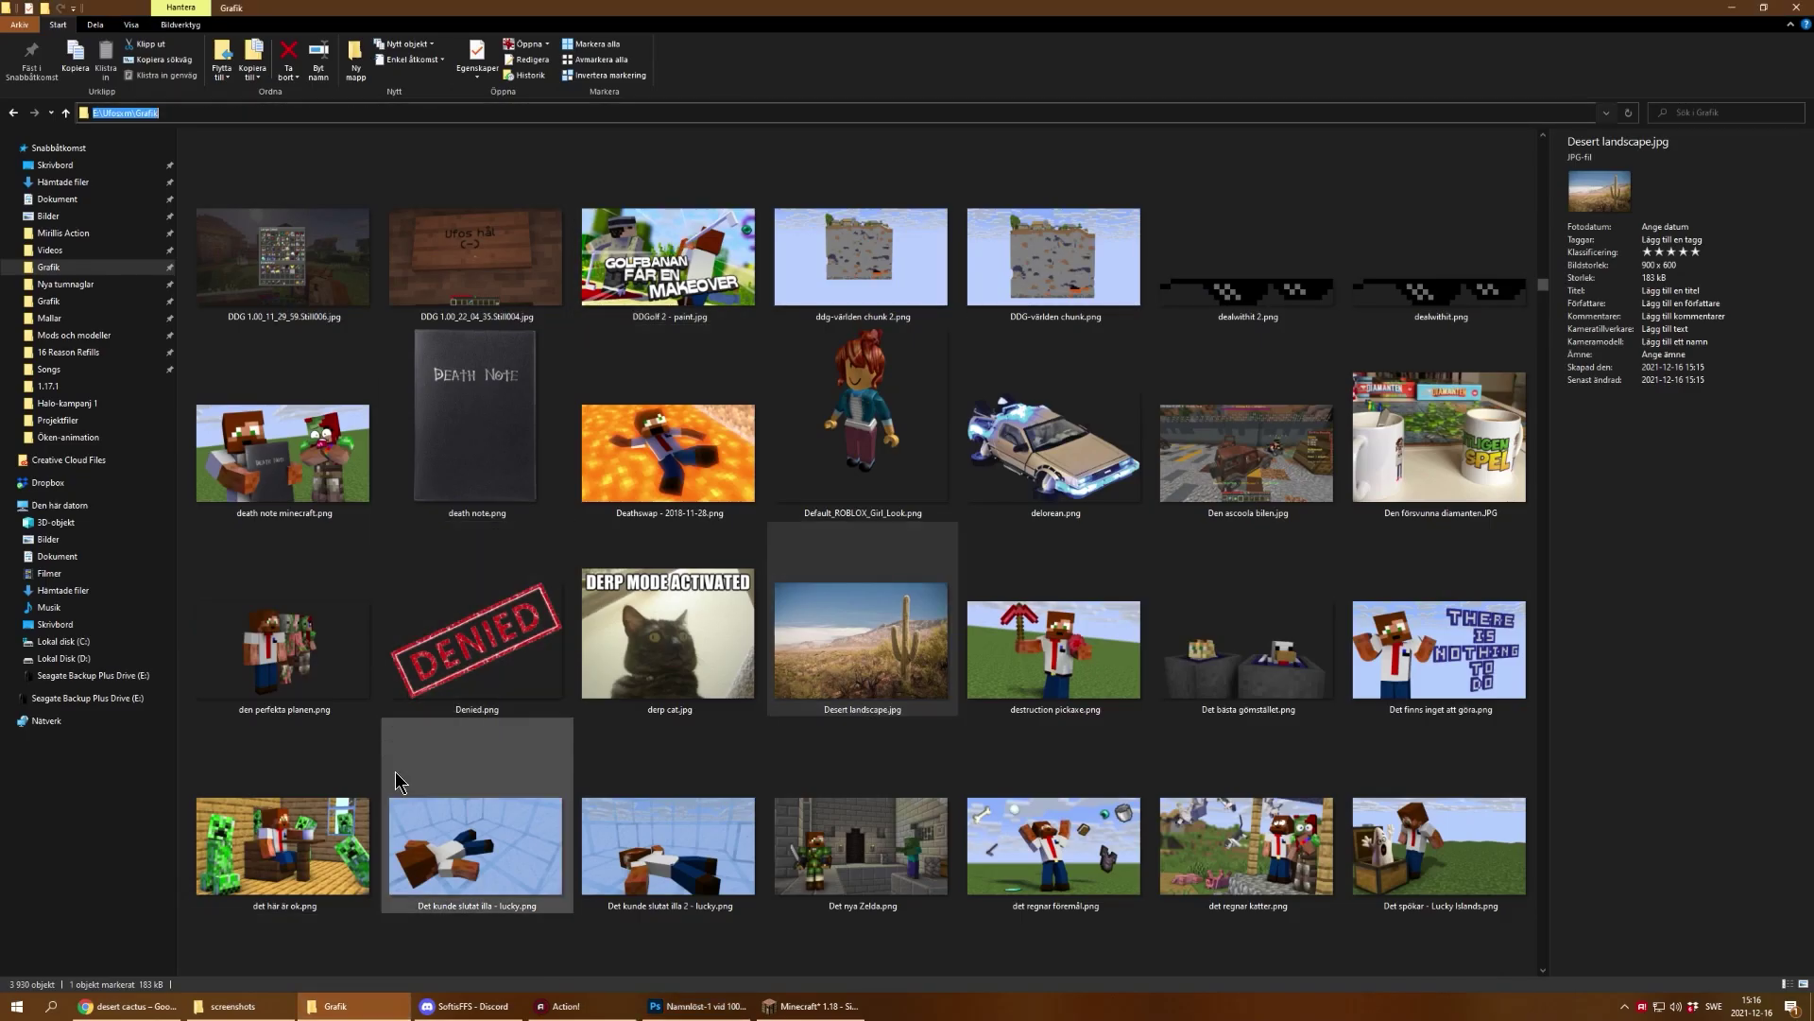
left_click(697, 1006)
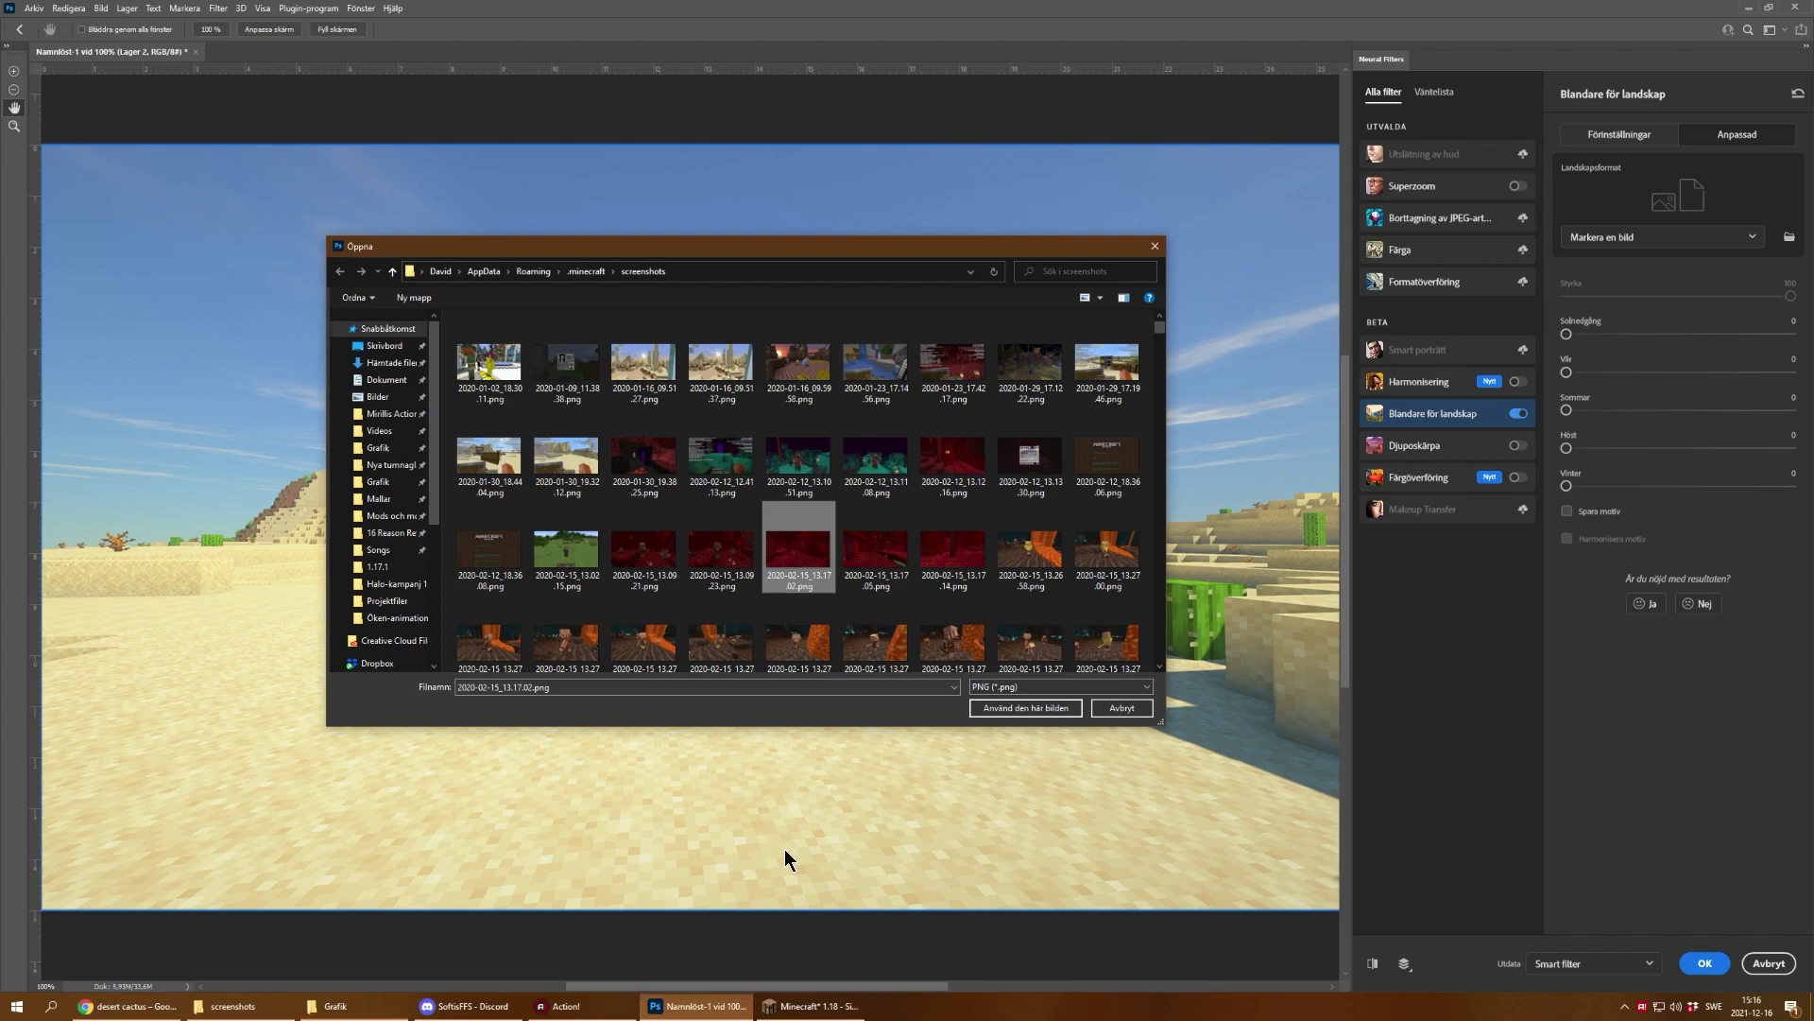
left_click(747, 688)
key("ctrl+a")
type("E:\\Ufosxm\\Grafik")
key("Return")
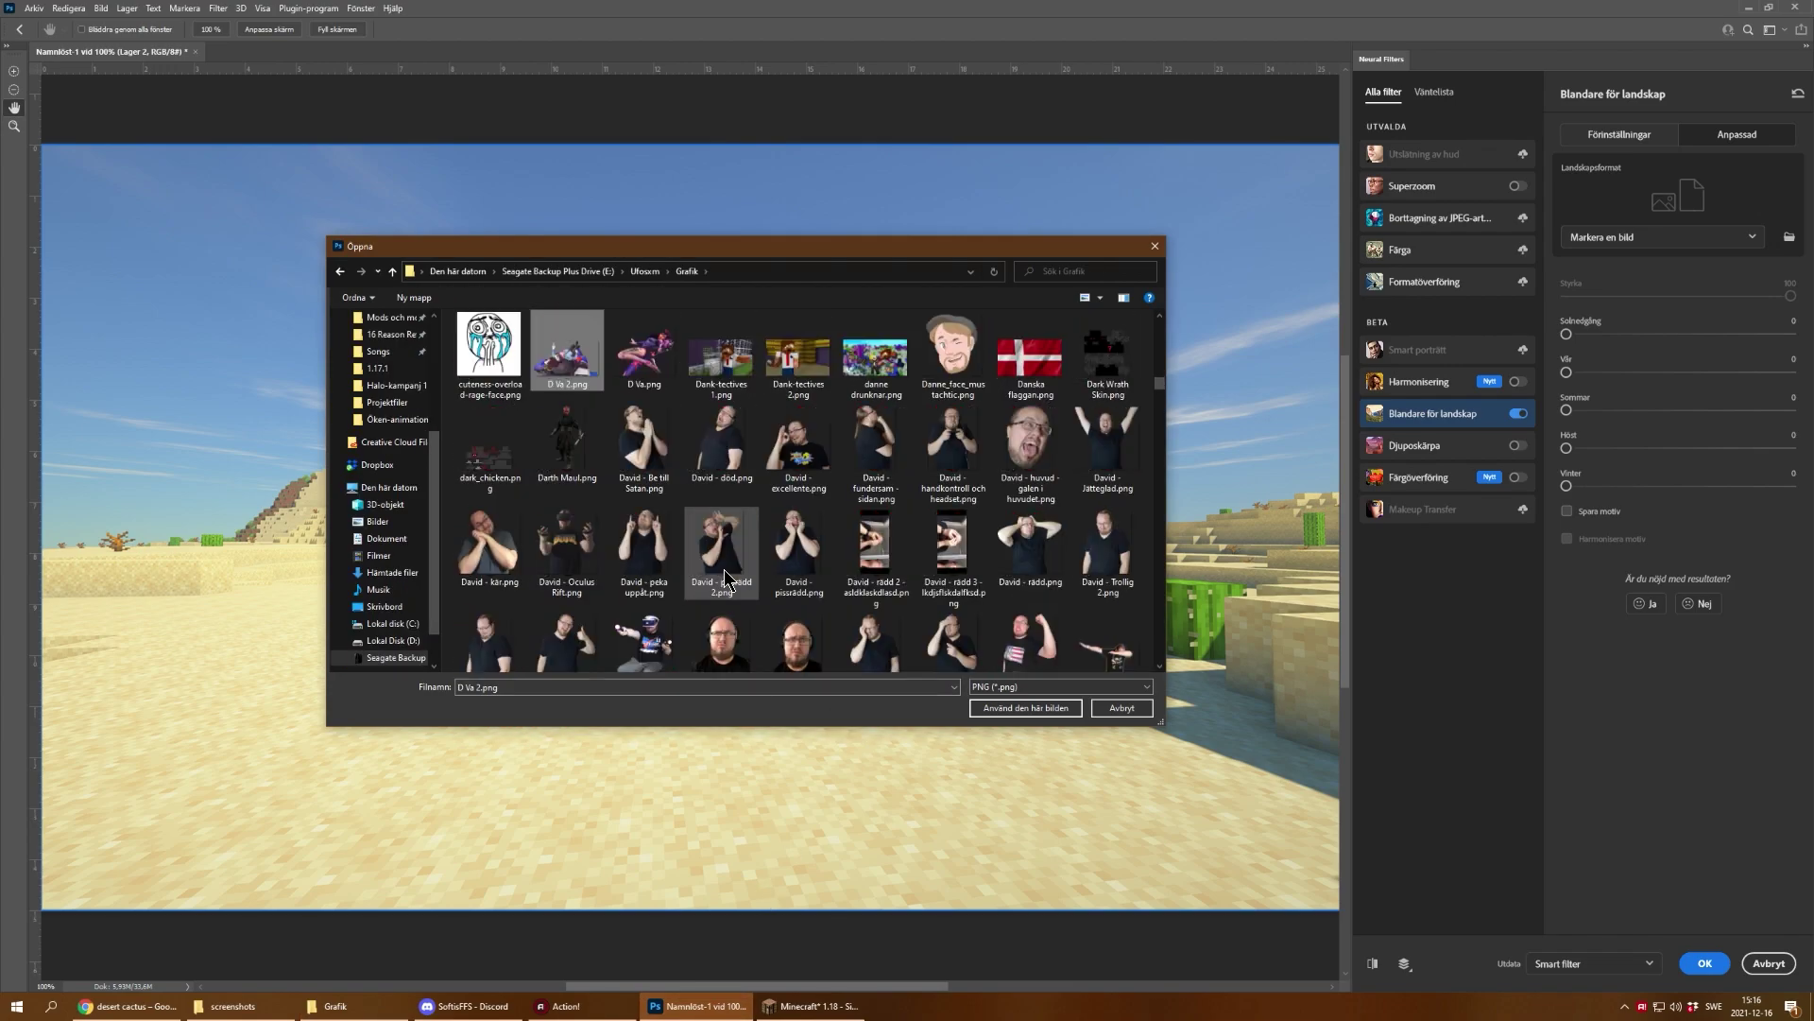
Step: Show only JPG files and load Desert landscape.jpg as the filter's custom reference image
left_click(749, 468)
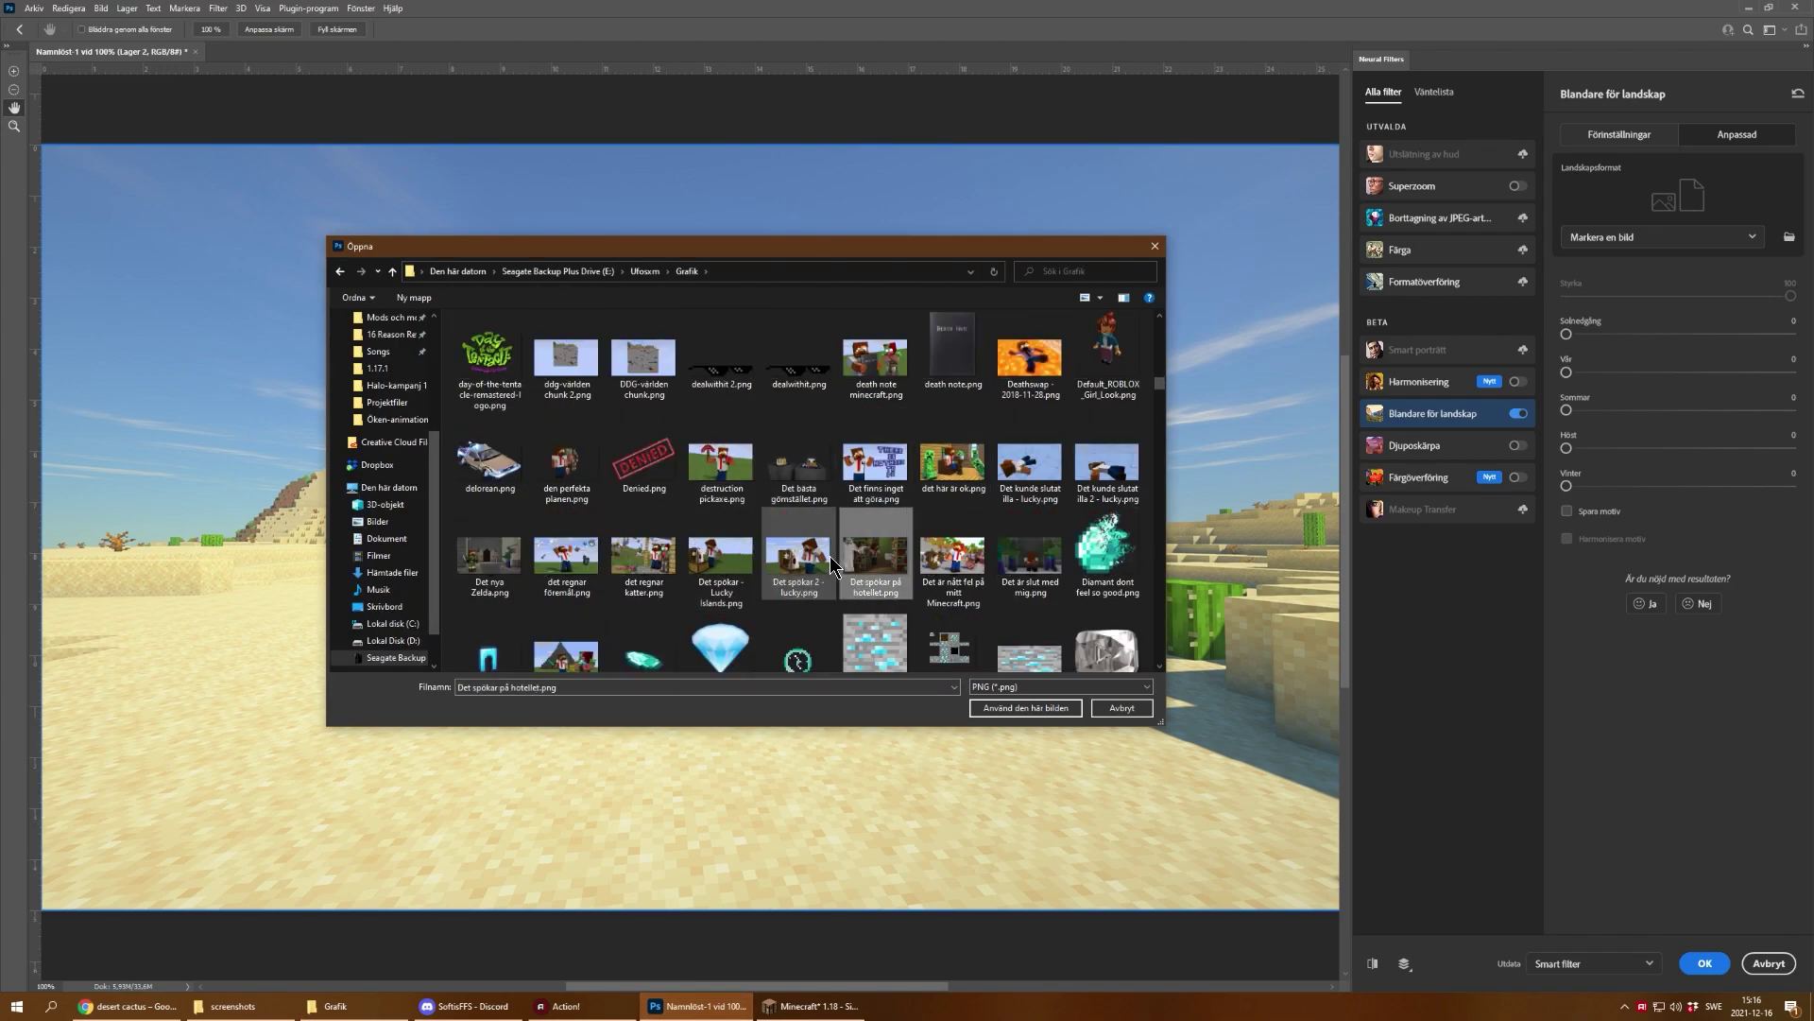
left_click(1045, 686)
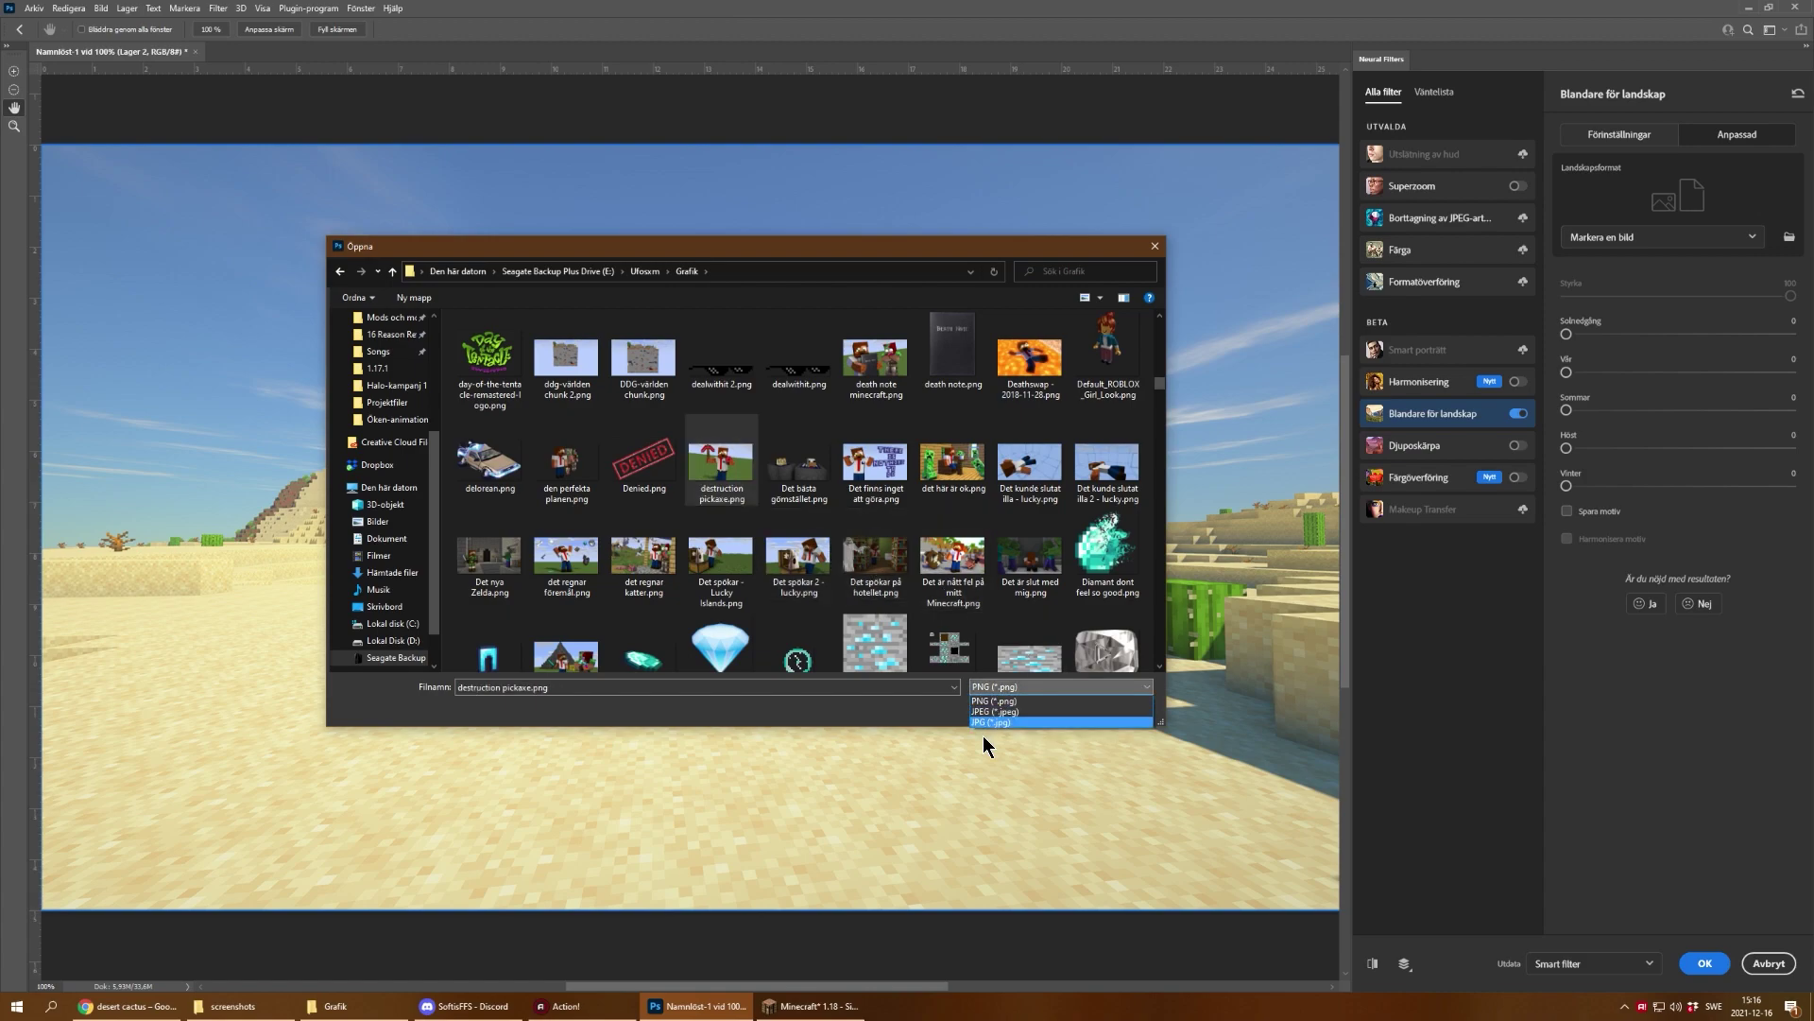
left_click(989, 720)
type("desert")
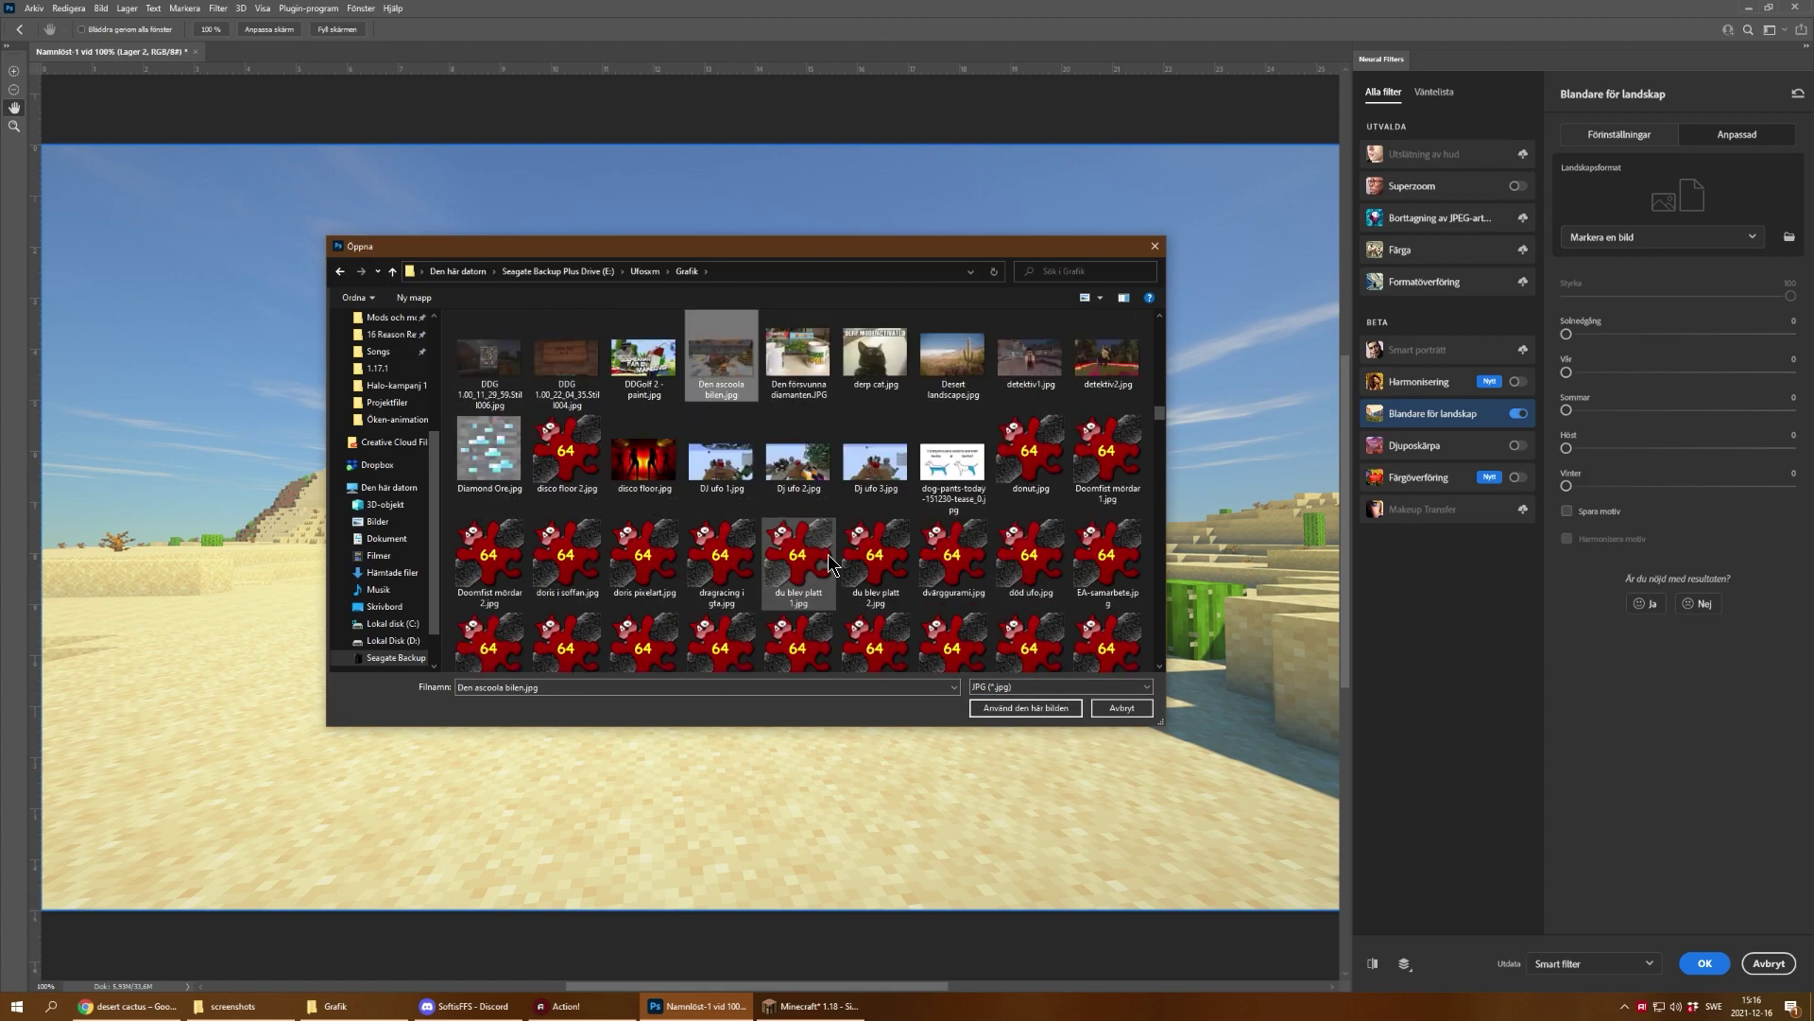
double_click(953, 360)
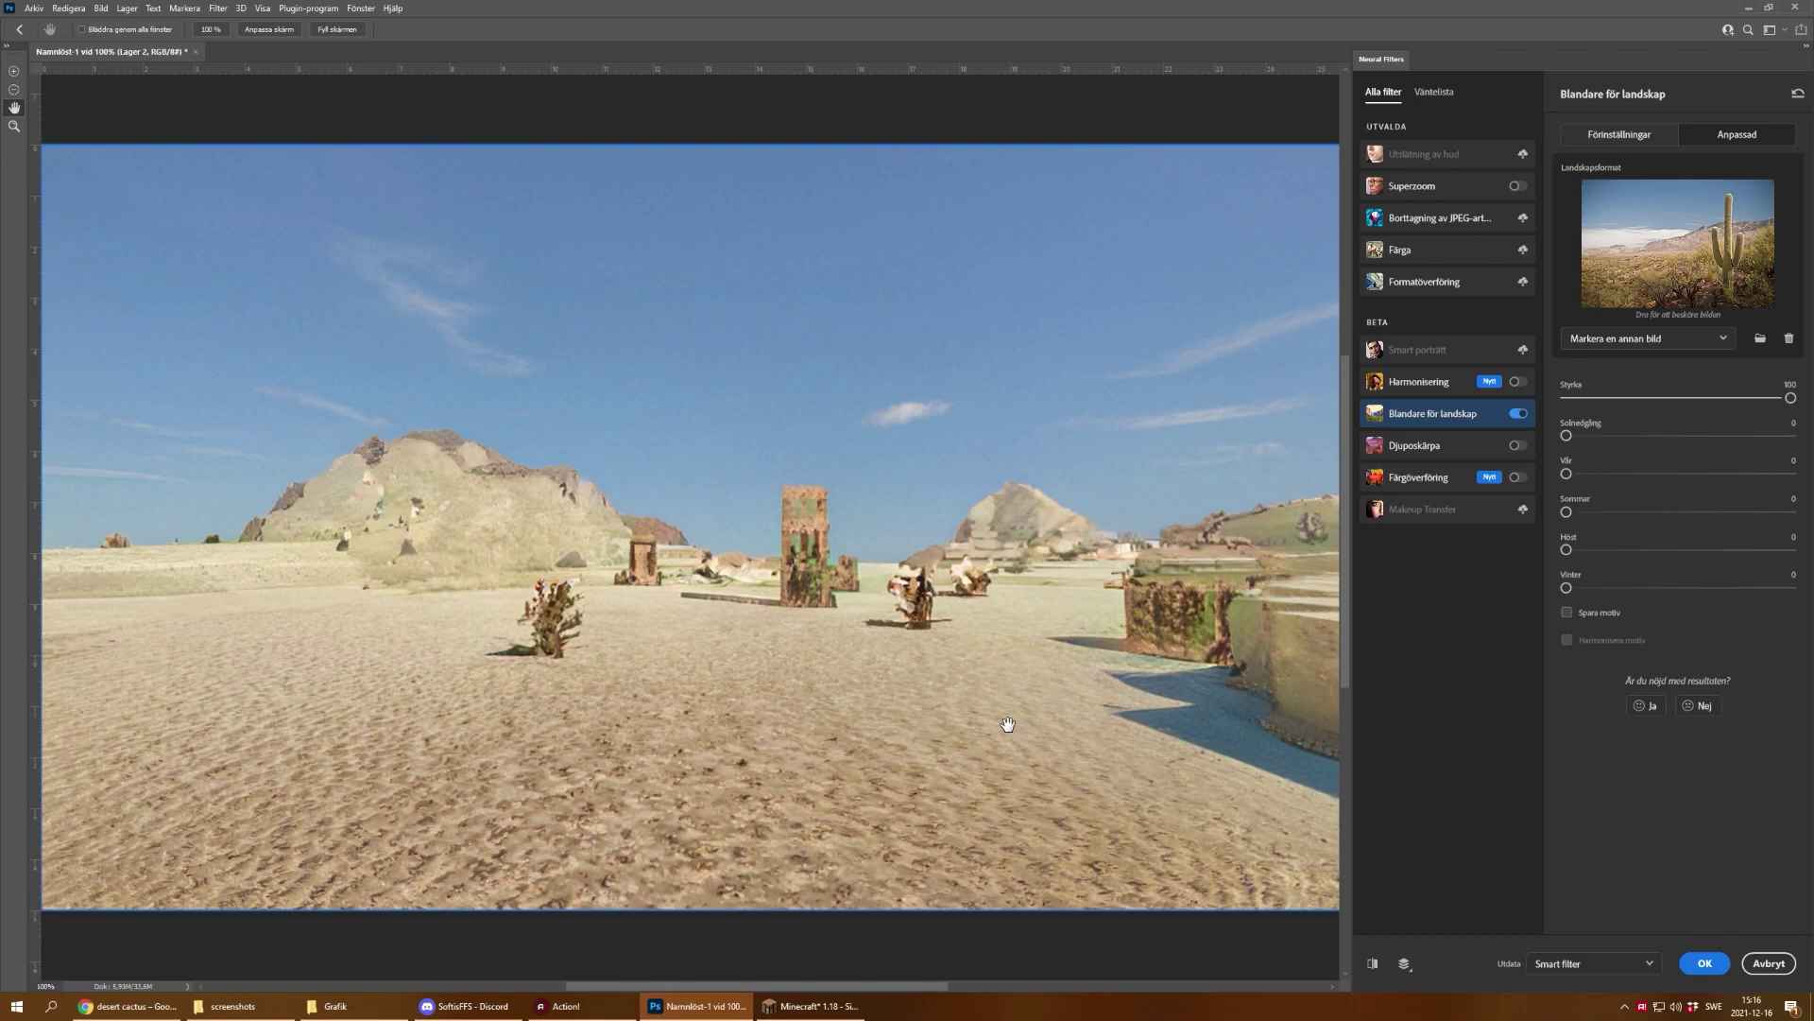
Step: Set the filter output to a new layer and apply the filter
left_click(1595, 963)
left_click(1606, 923)
left_click(1701, 963)
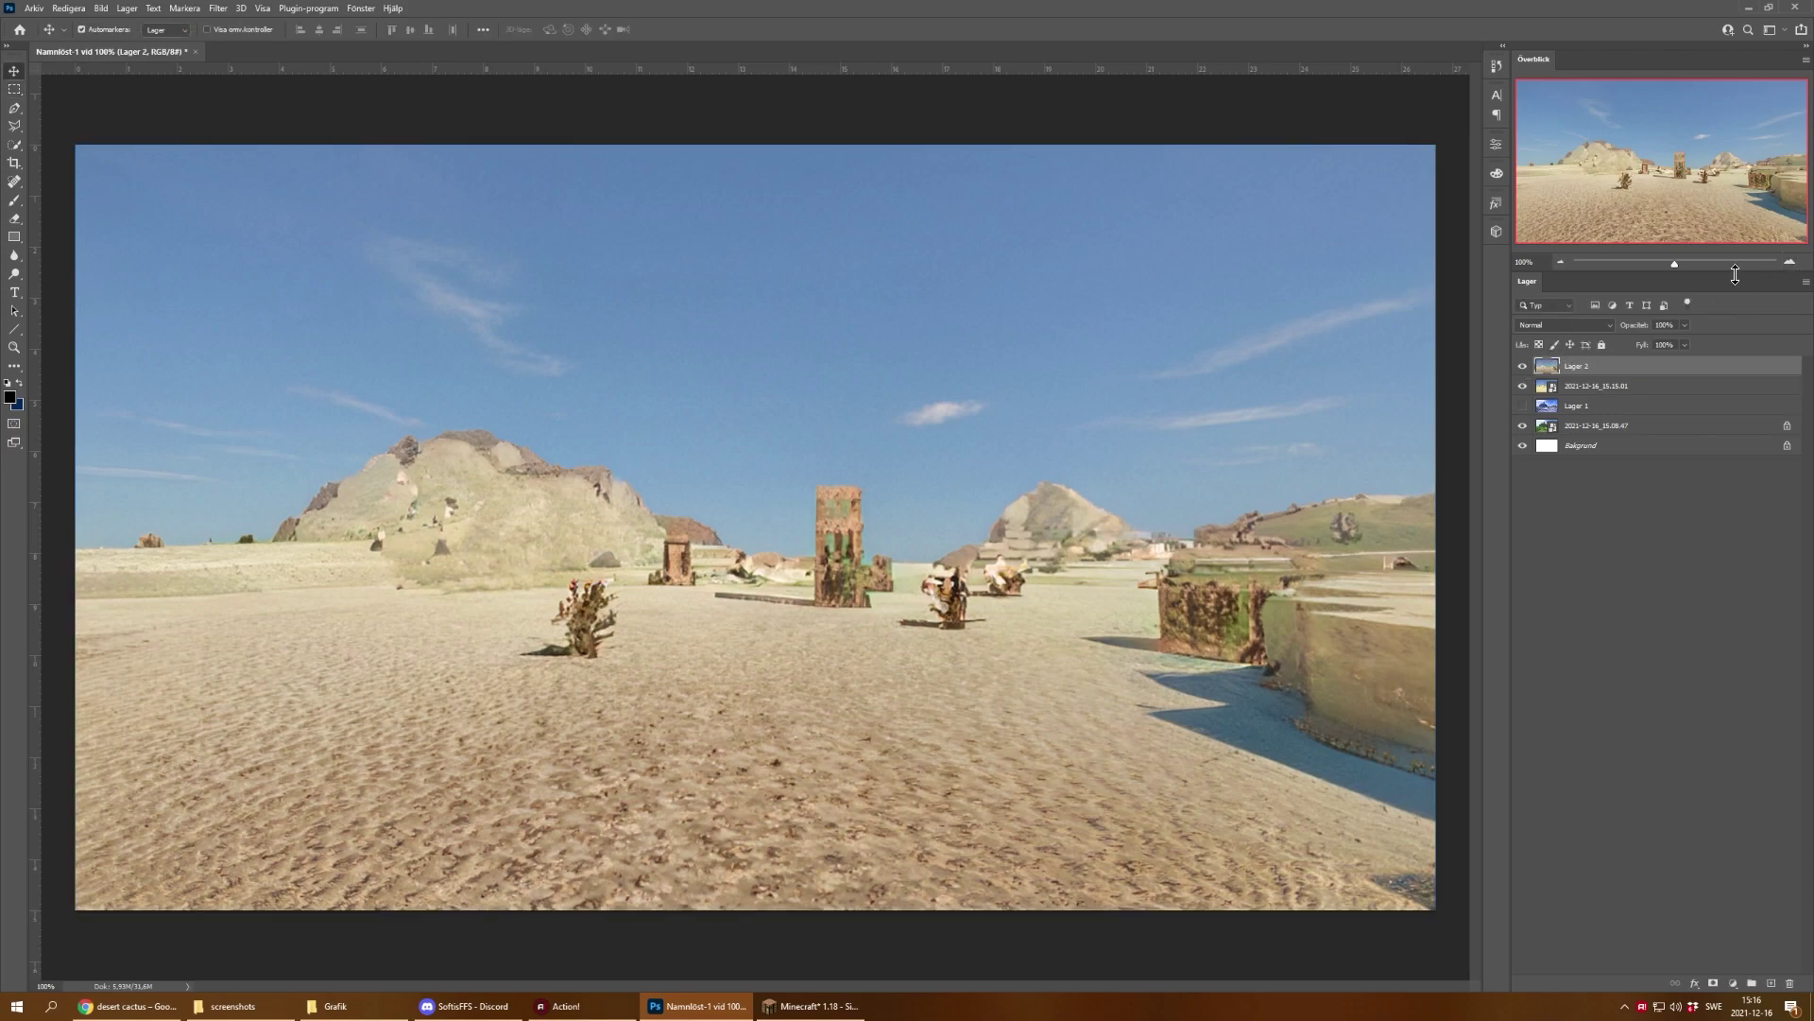
Step: Compare the filtered layer Lager 2 with the original, leave it hidden, and select the 2021-12-16_15.15.01 layer
left_click(1526, 366)
left_click(1525, 367)
left_click(1525, 367)
left_click(1525, 366)
left_click(1523, 367)
left_click(1523, 366)
left_click(1523, 367)
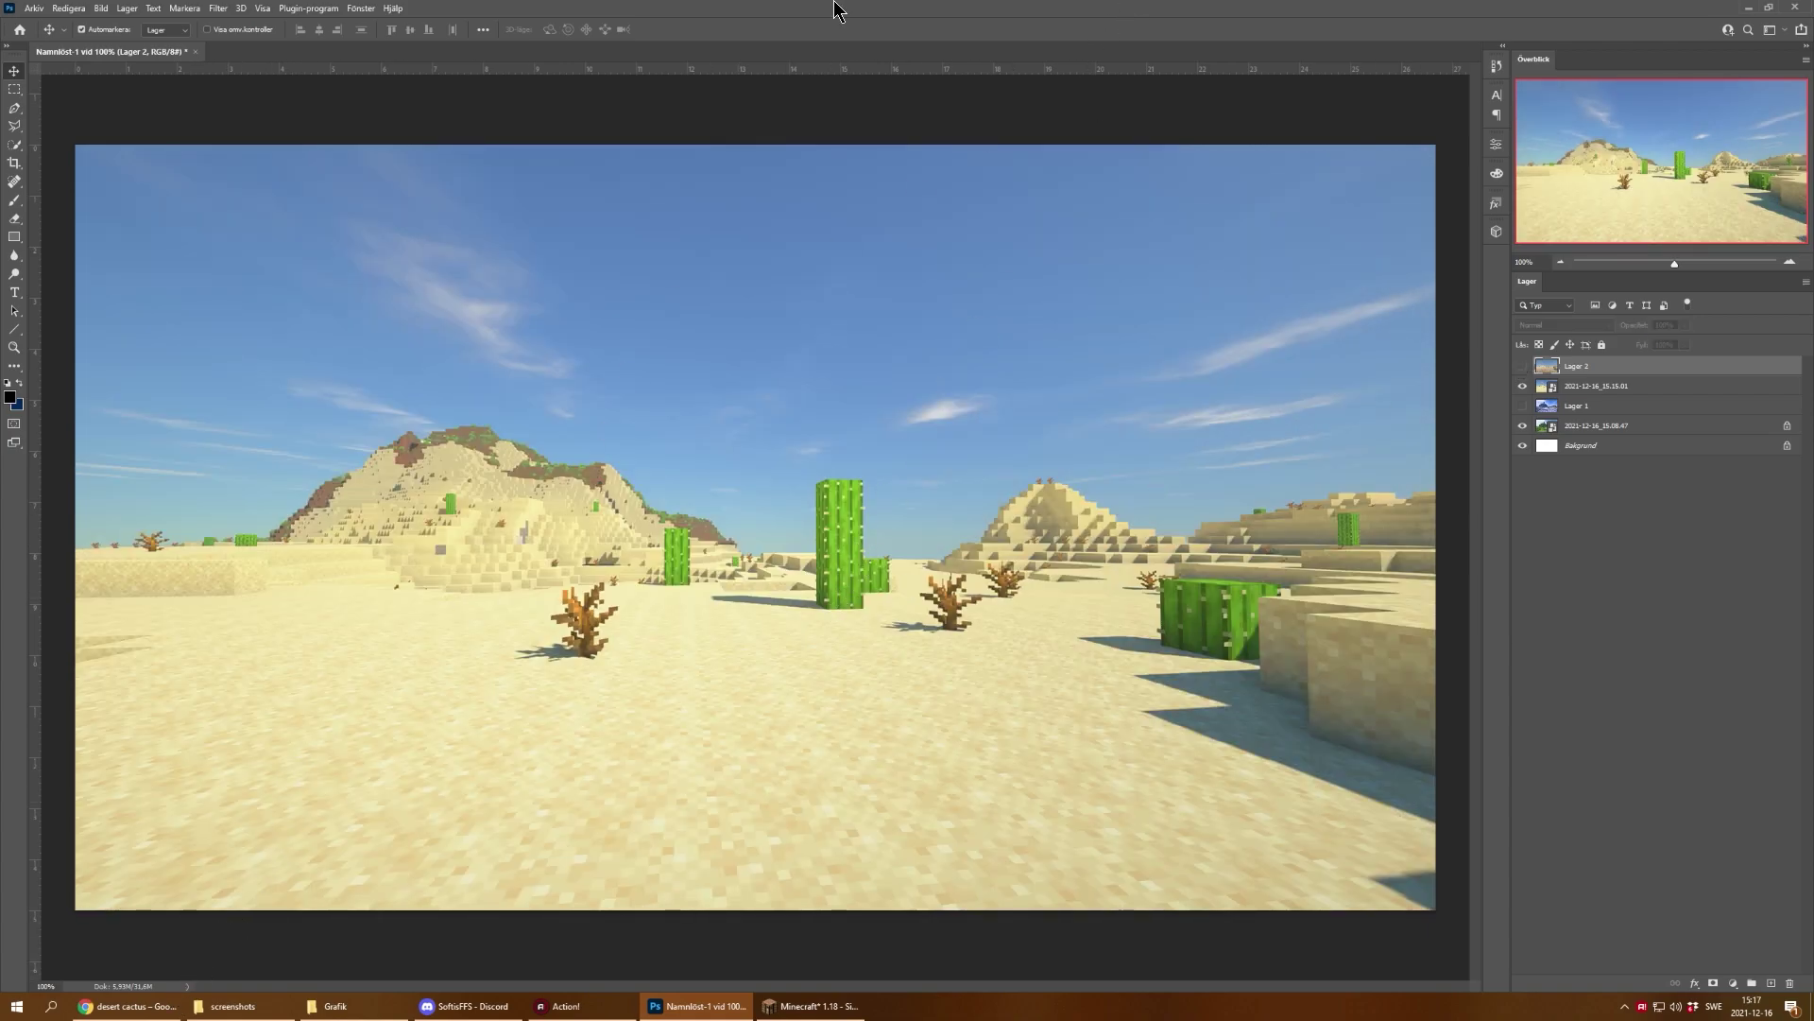
left_click(1597, 388)
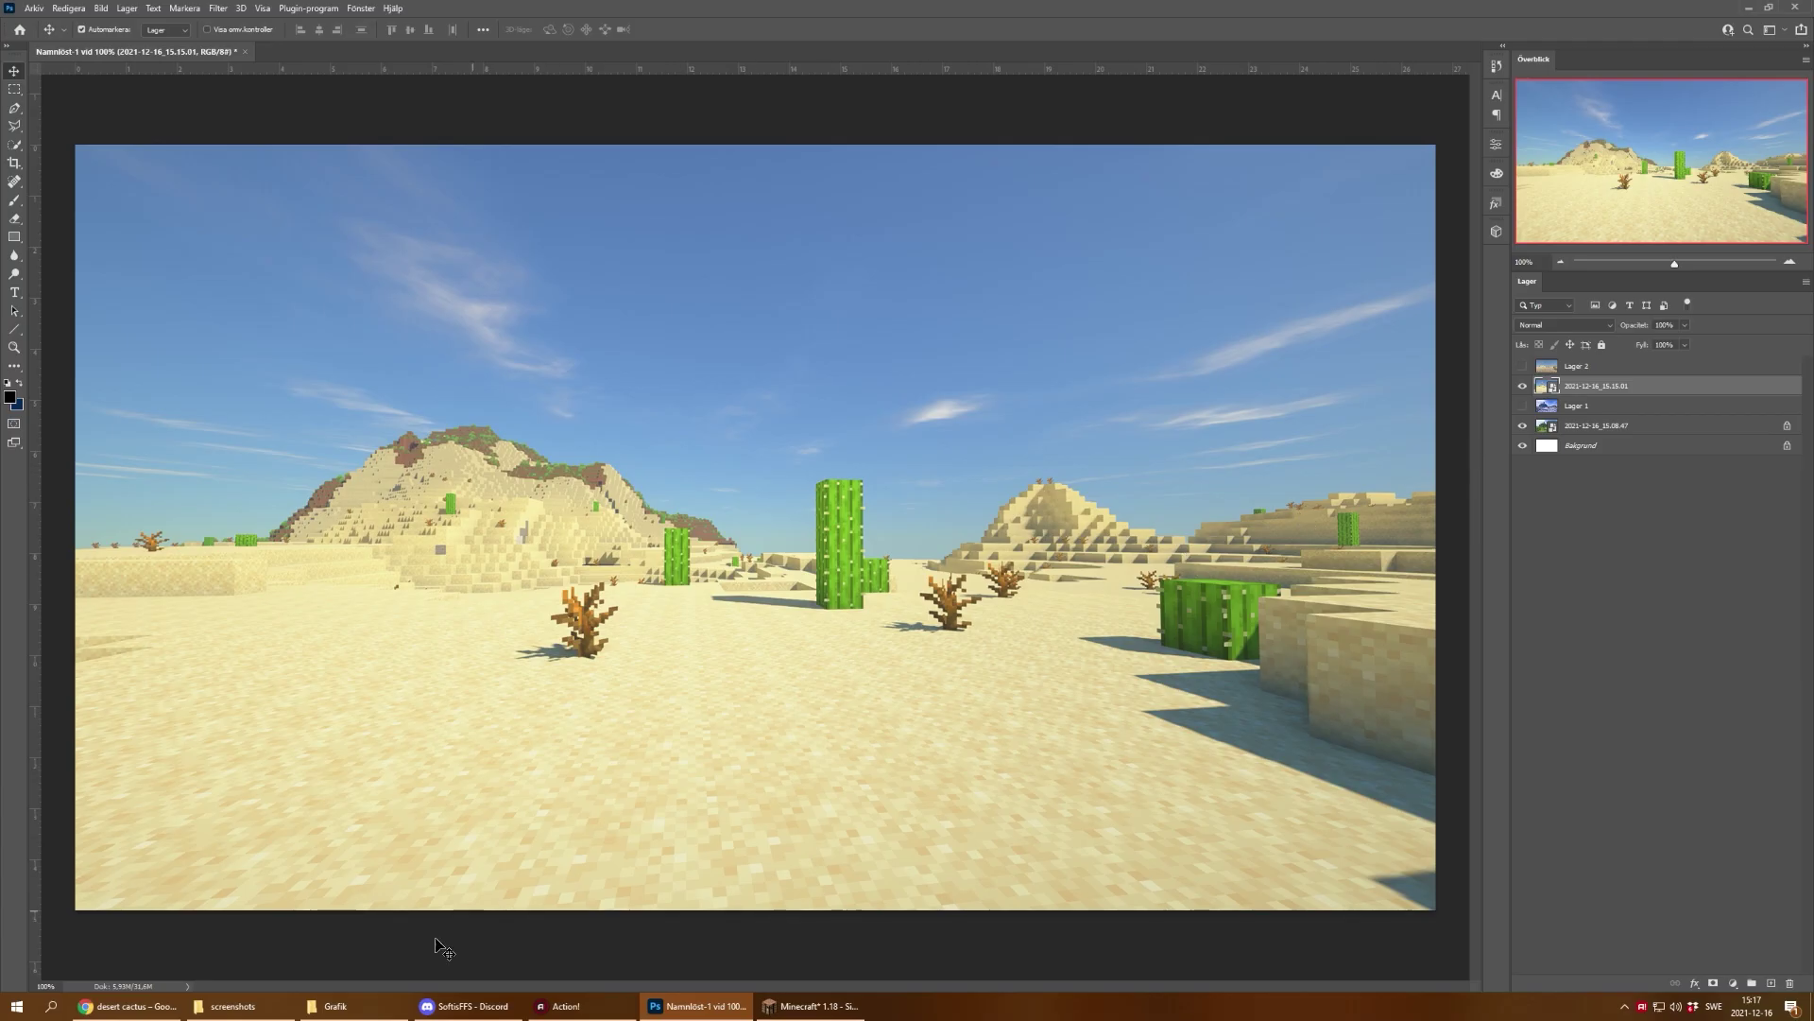
Step: Switch to Chrome and shorten the Google image search to just "desert"
left_click(128, 1005)
left_click(231, 90)
key("BackSpace")
key("BackSpace")
key("BackSpace")
key("BackSpace")
key("BackSpace")
key("BackSpace")
key("BackSpace")
key("Return")
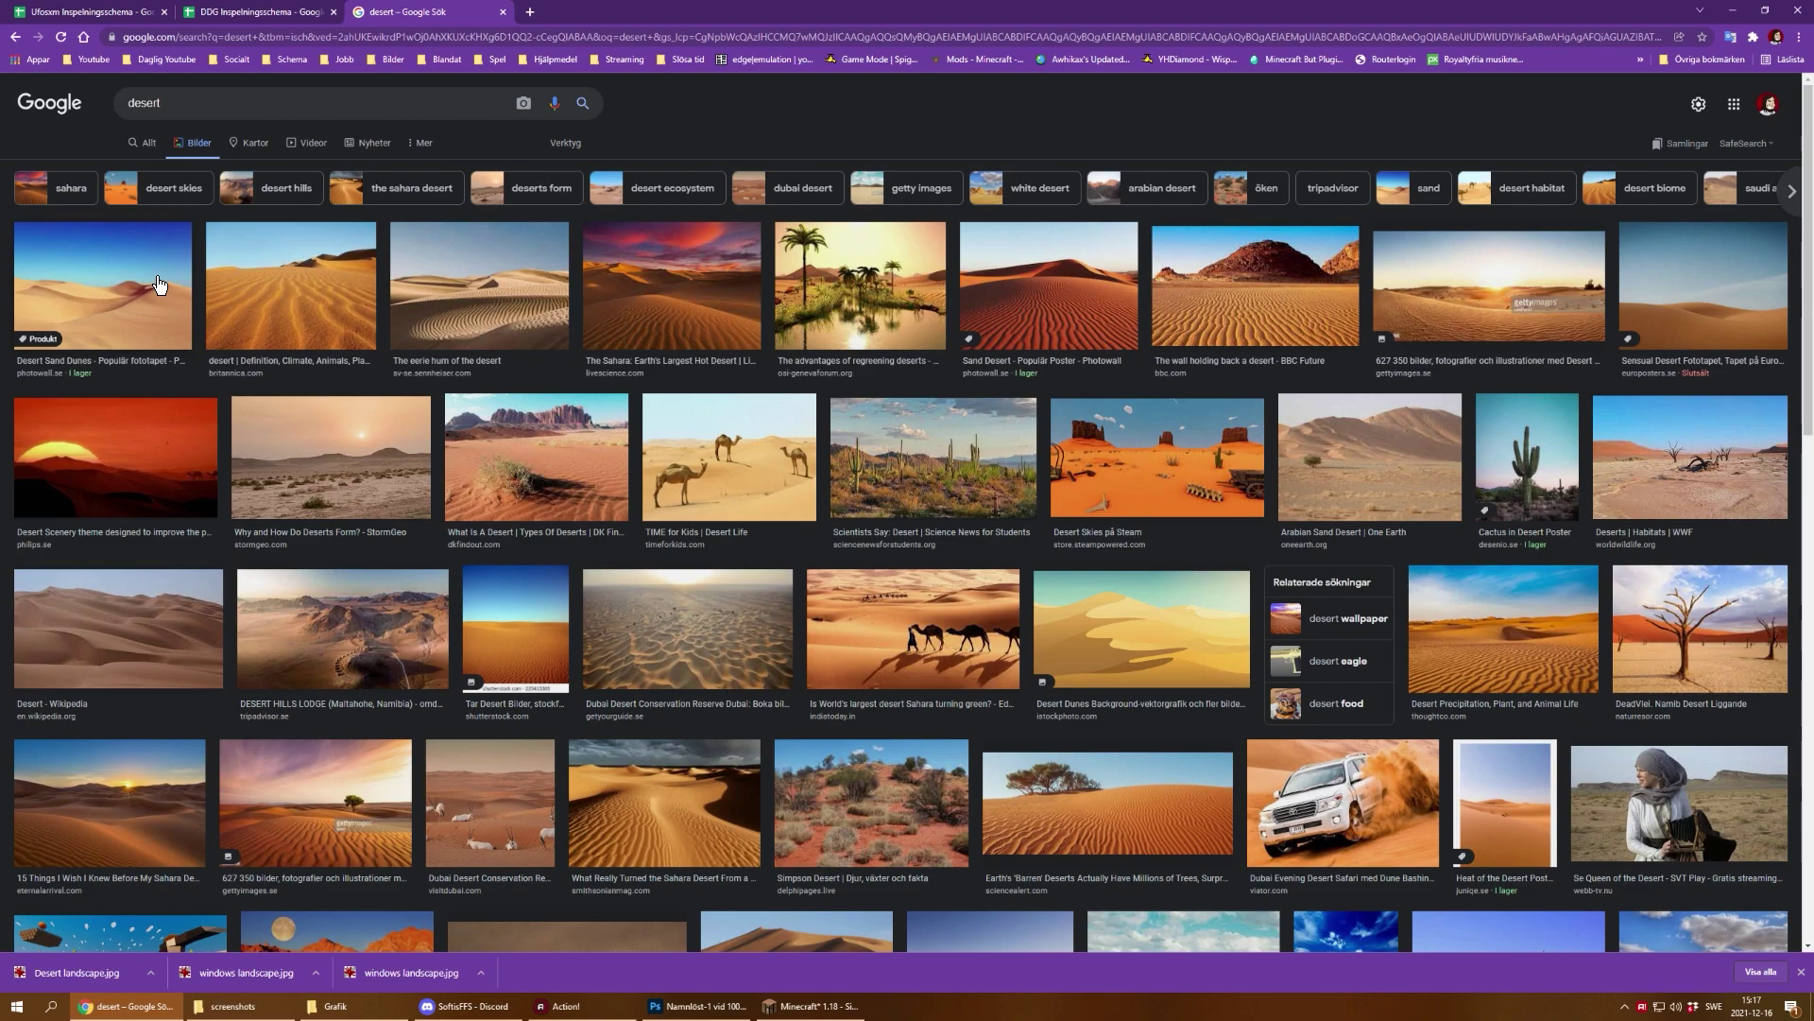
Step: Save the Arabian Sand Desert photo from the results as "desert landscape 2" in the Grafik folder
left_click(159, 285)
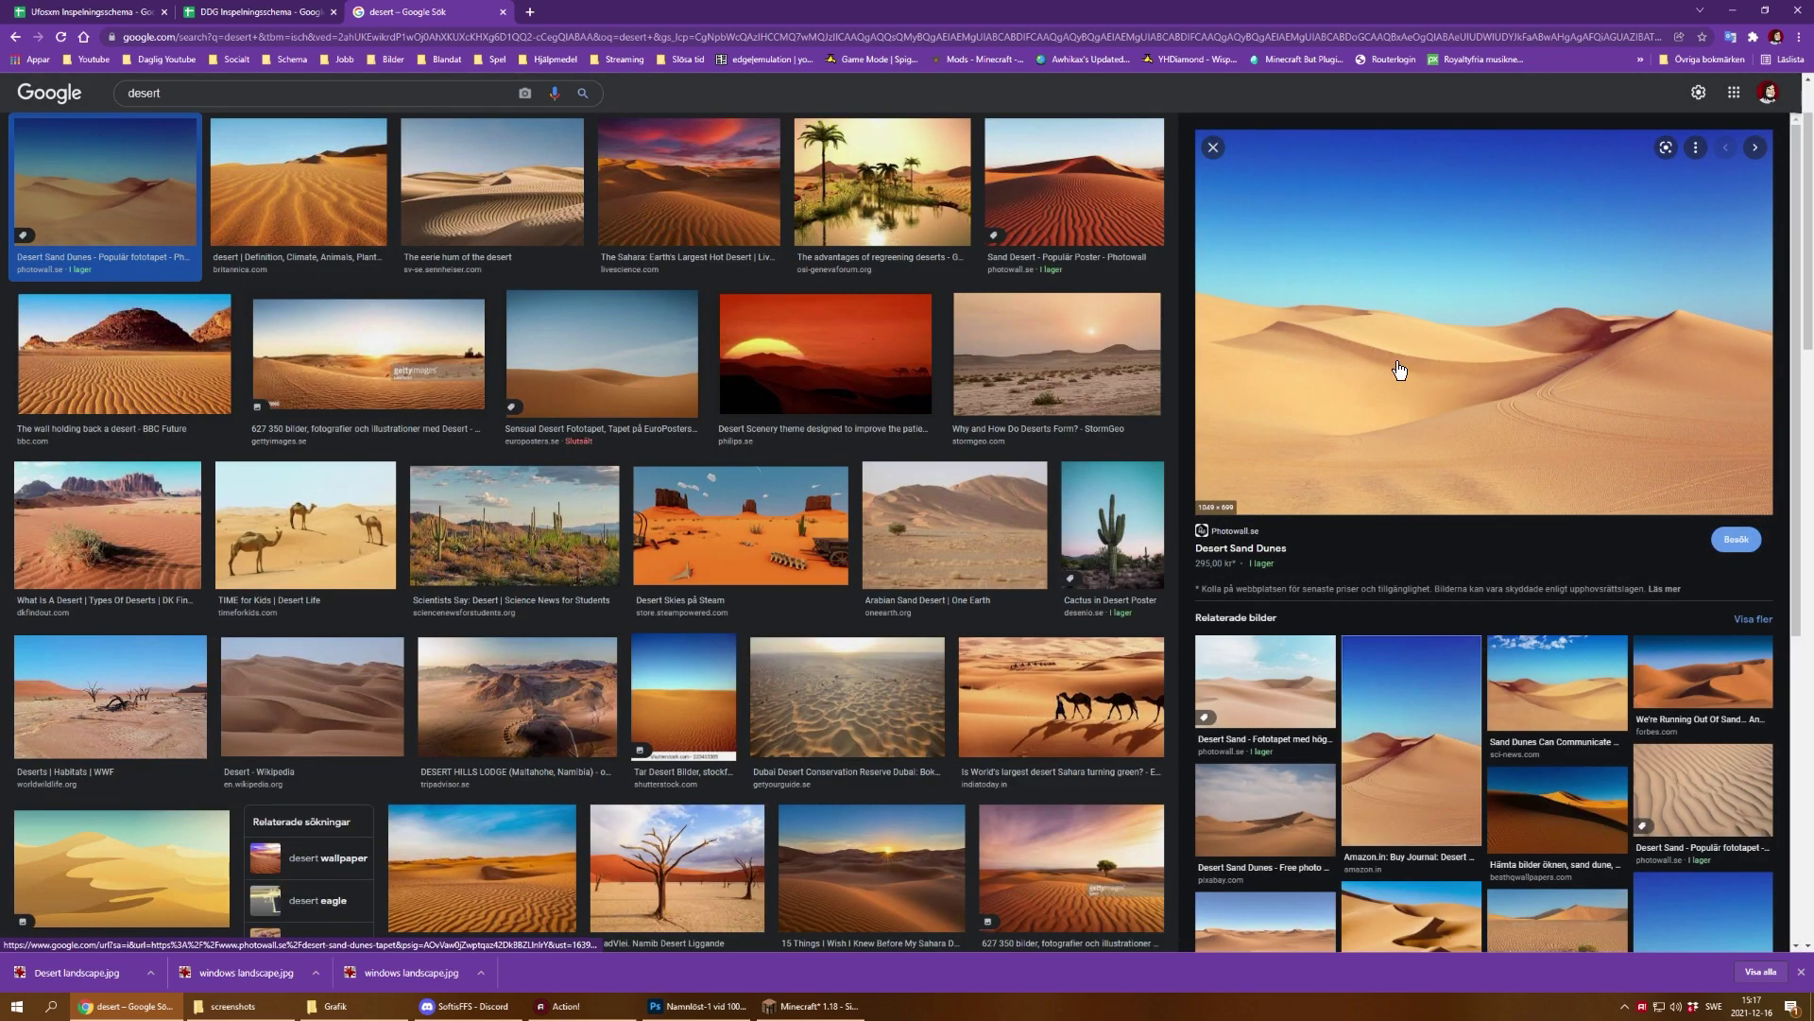
left_click(954, 525)
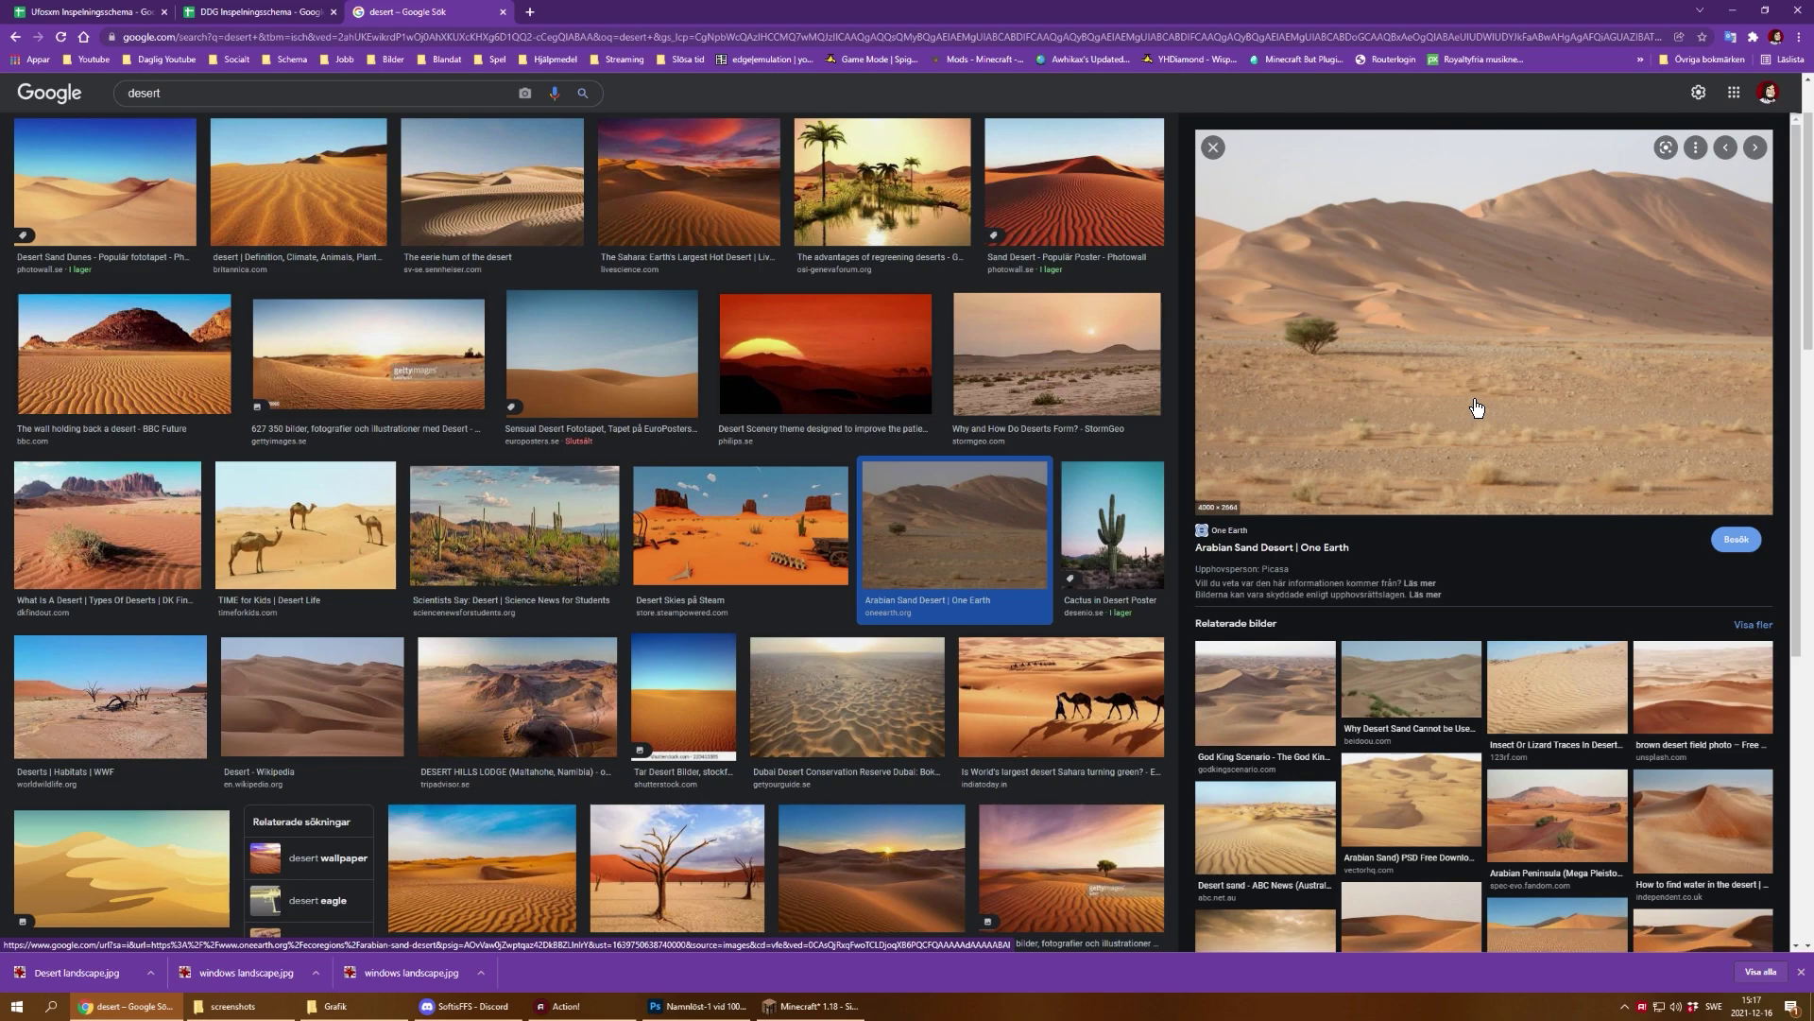
right_click(1446, 372)
left_click(1508, 539)
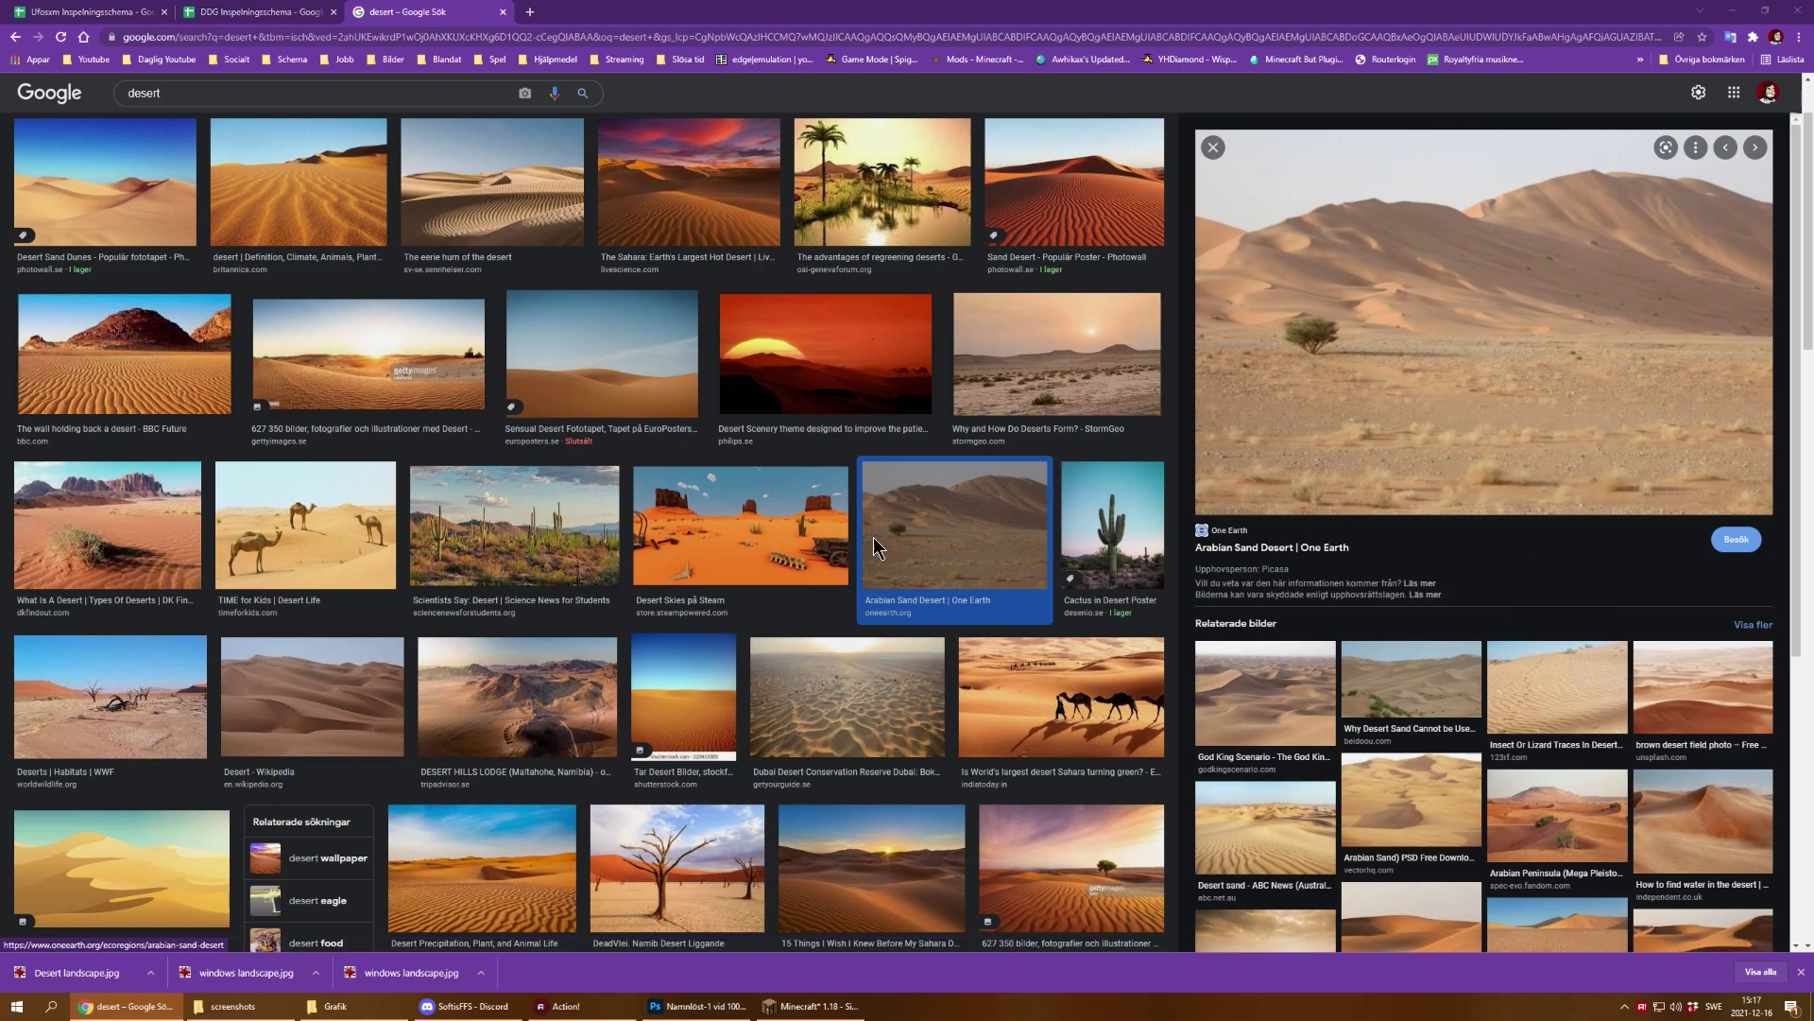
type("desert ")
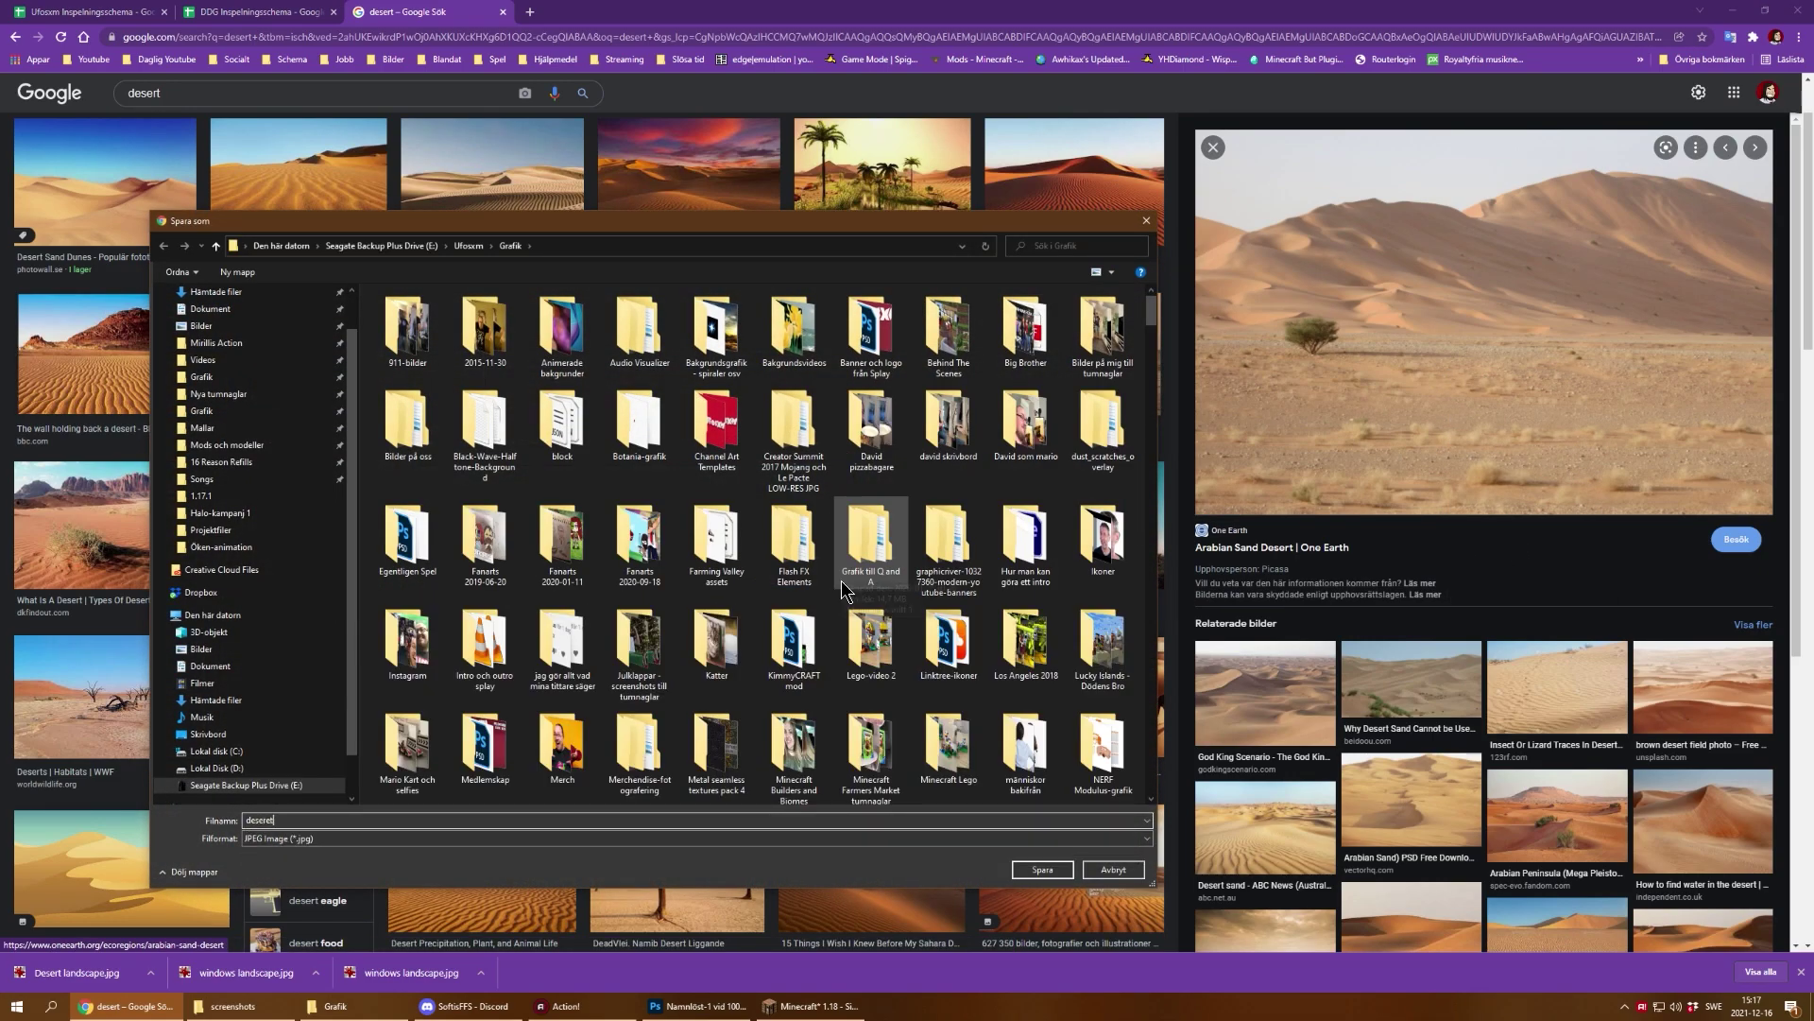
type("landscape 2")
key("Return")
Step: Go back to Photoshop and turn on the Blandare för landskap filter again for the unfiltered desert screenshot
key("alt+Tab")
left_click(218, 8)
left_click(241, 68)
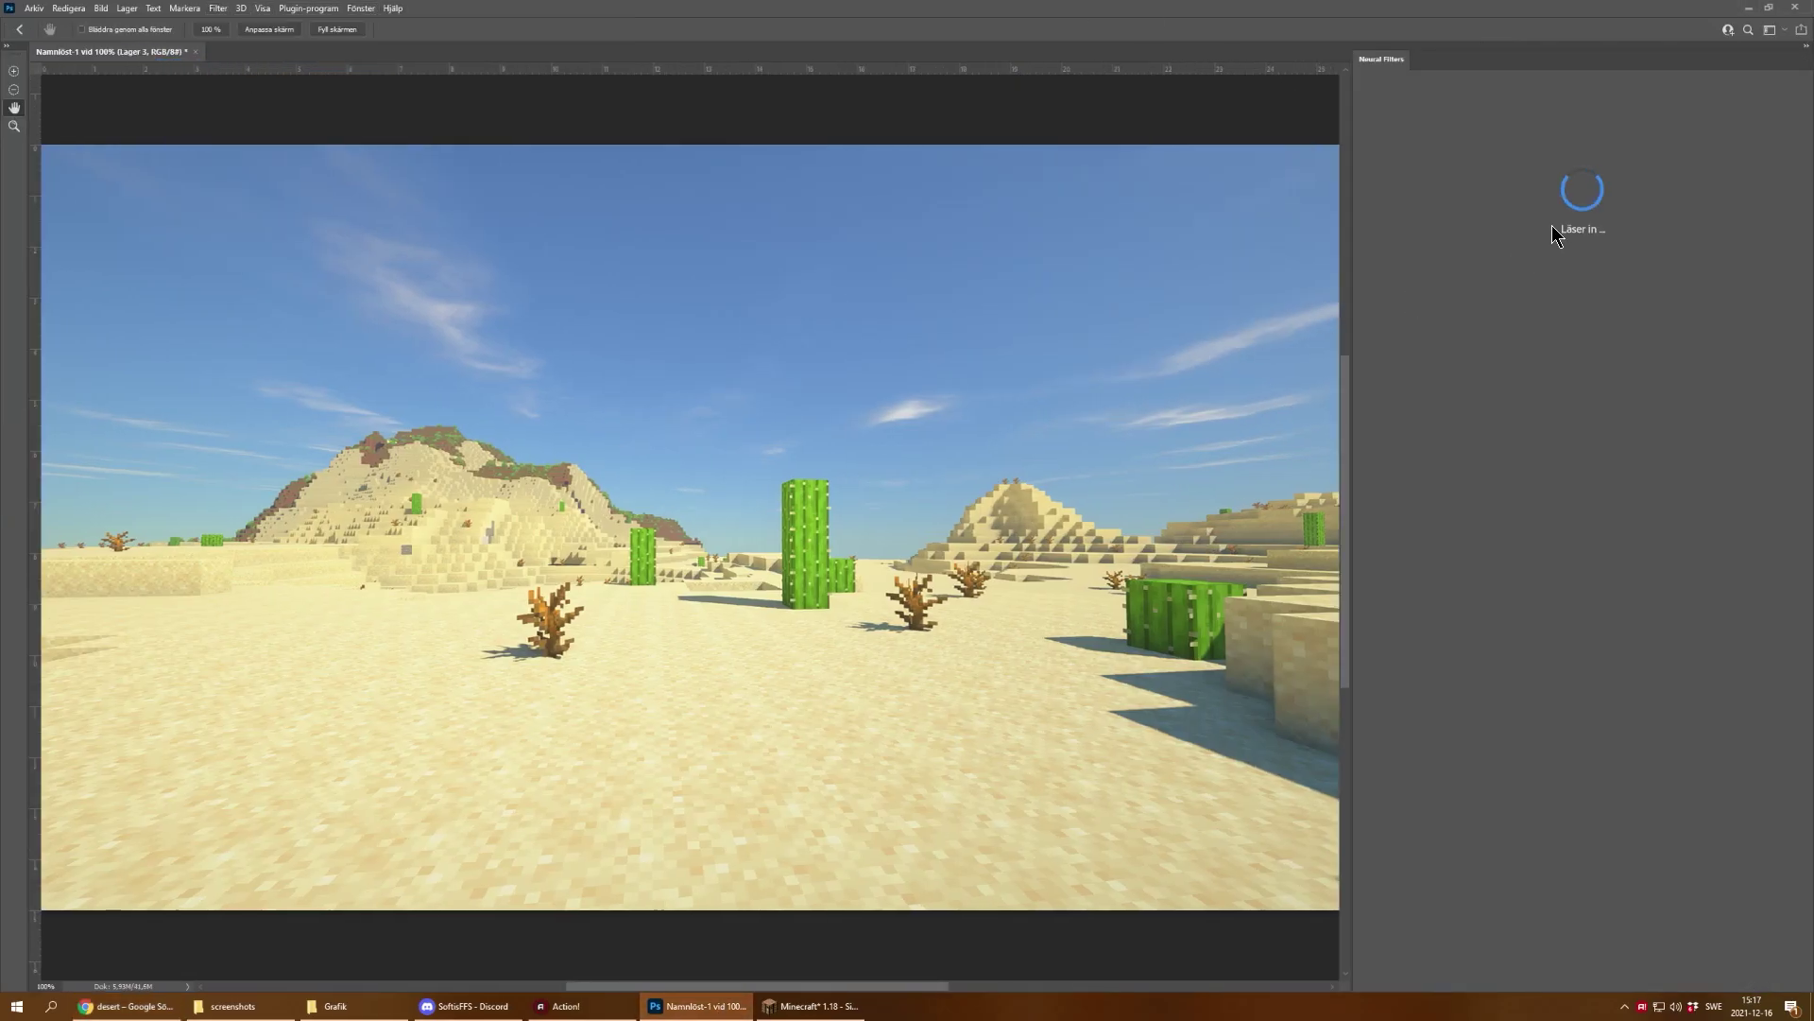
left_click(1518, 413)
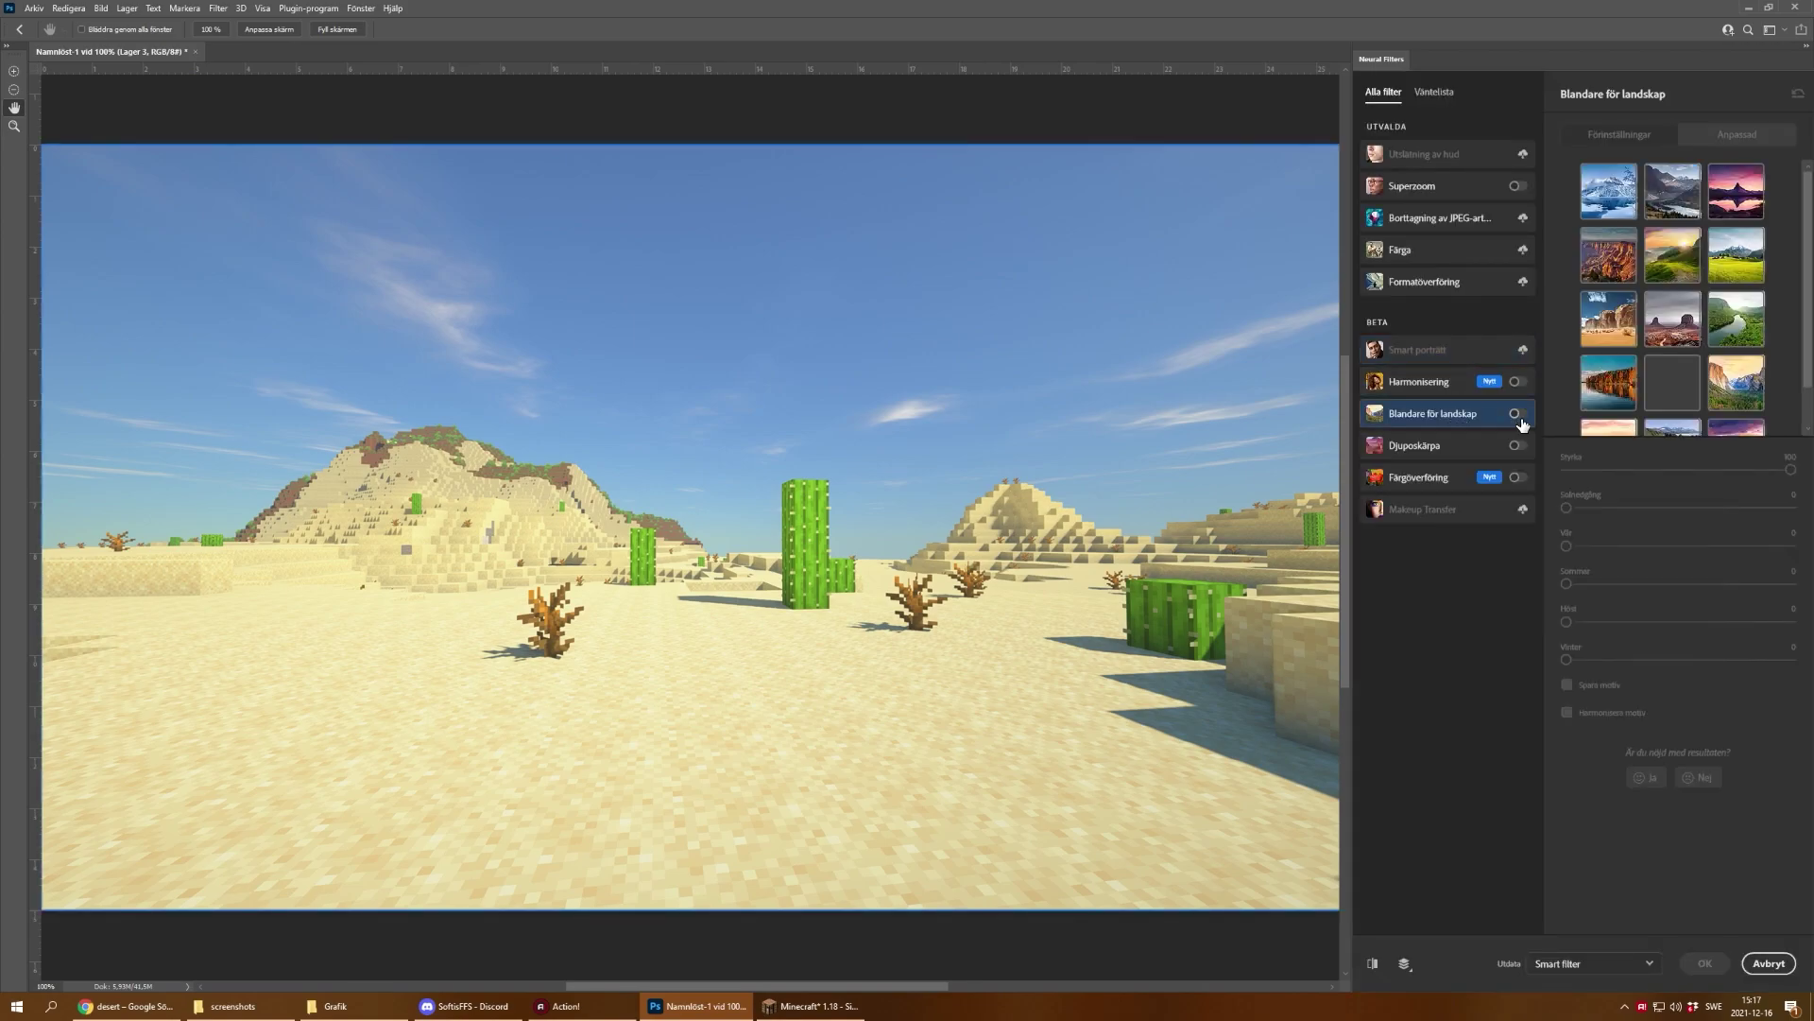
Step: Load desert landscape 2.jpg from the Grafik folder as the custom reference image for the Blandare för landskap filter
left_click(1720, 137)
left_click(1663, 236)
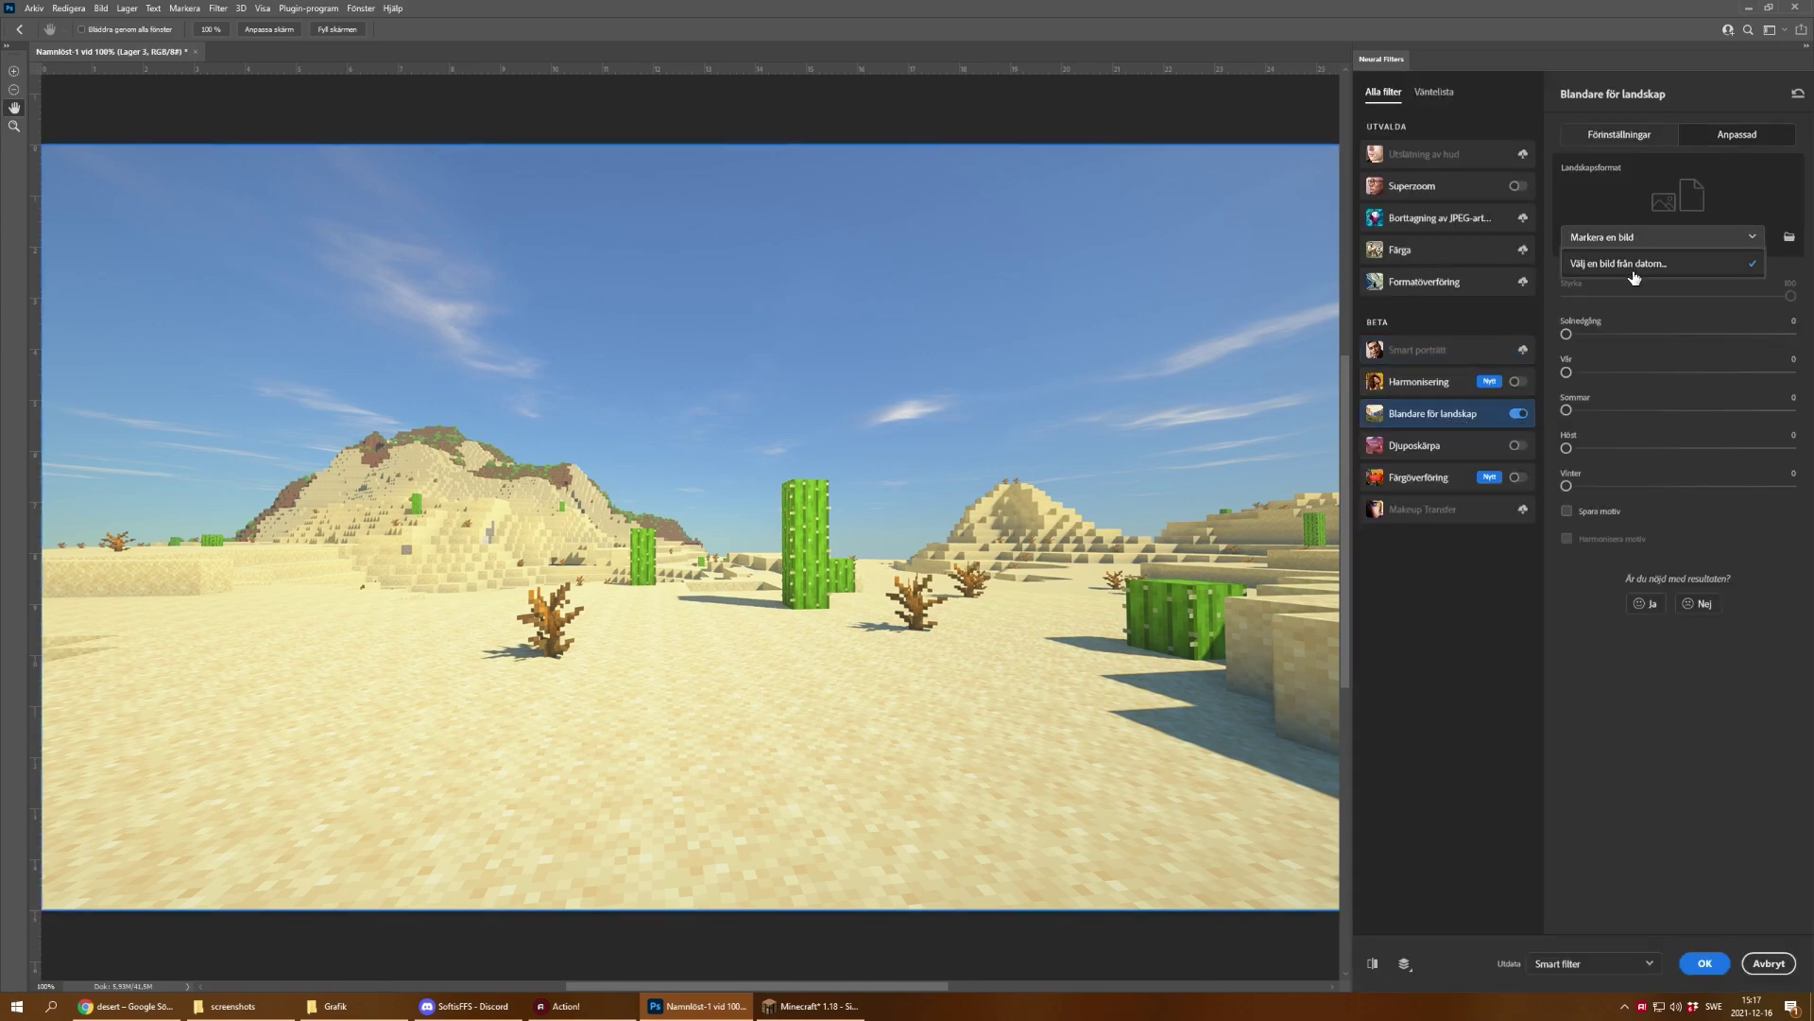
left_click(1626, 267)
left_click(1049, 686)
left_click(1049, 709)
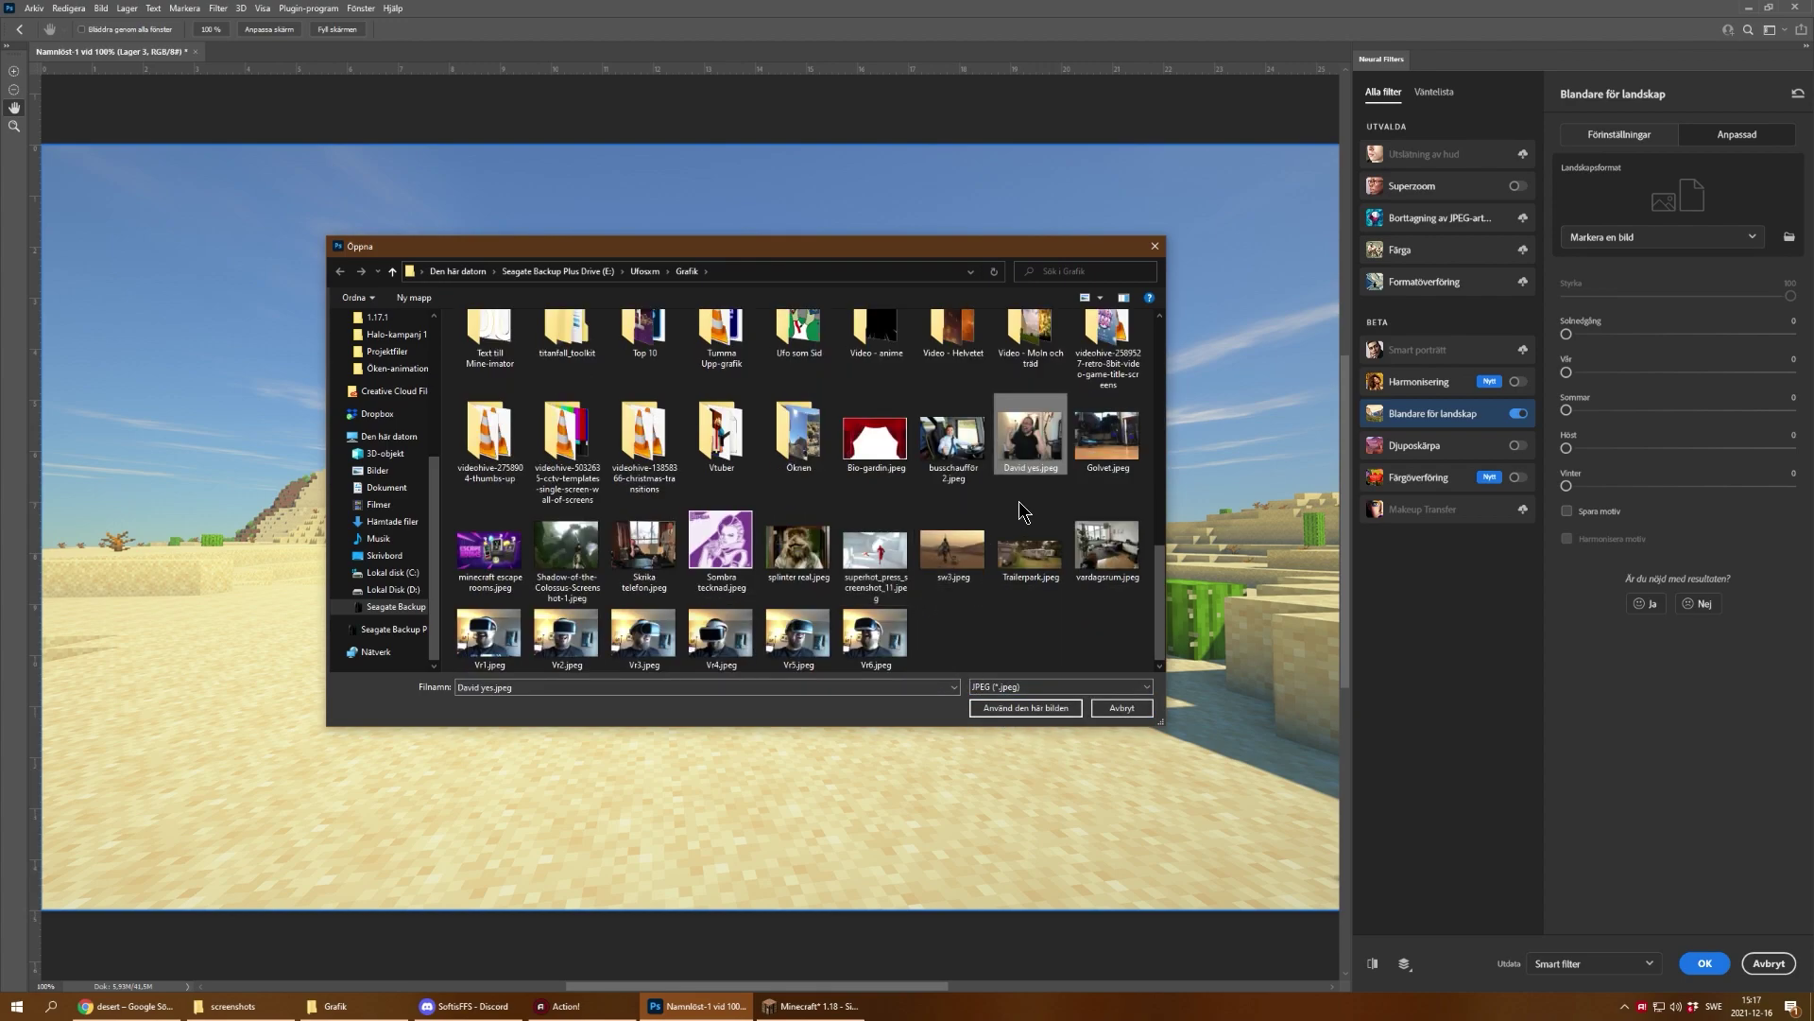
type("so")
left_click(1058, 686)
left_click(1049, 720)
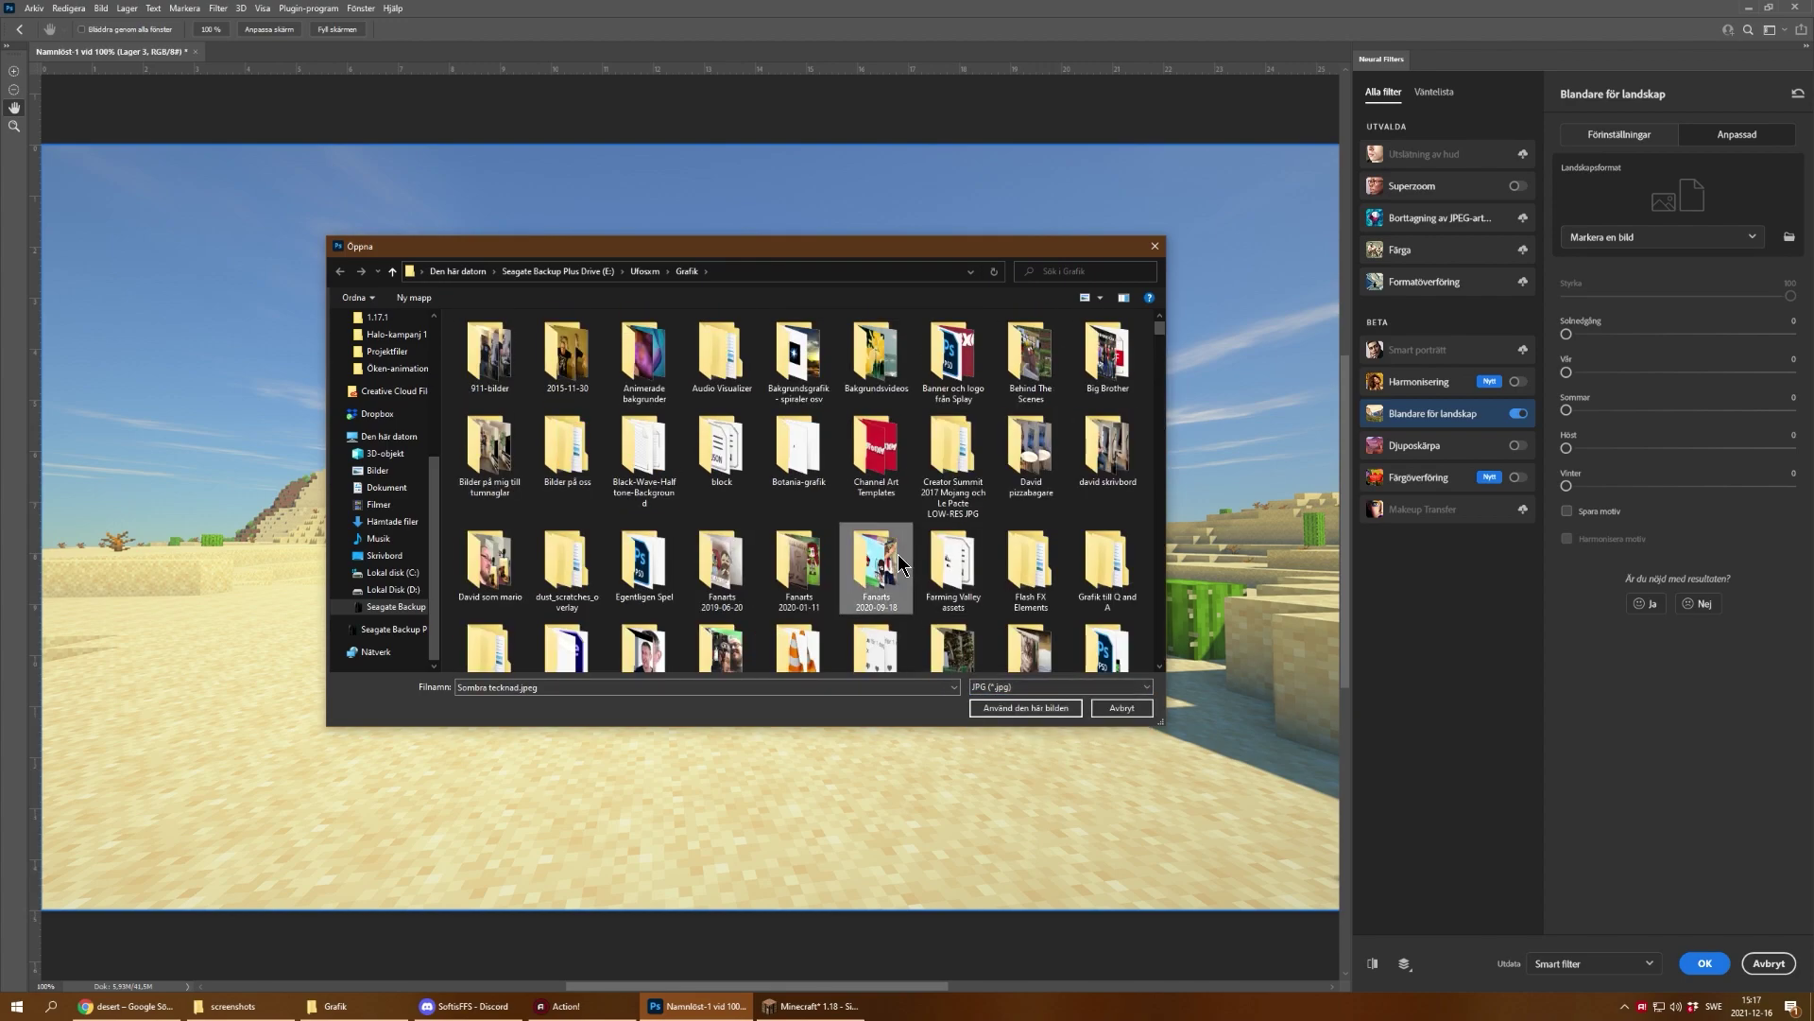
type("desert landscape 2.jpg")
double_click(954, 357)
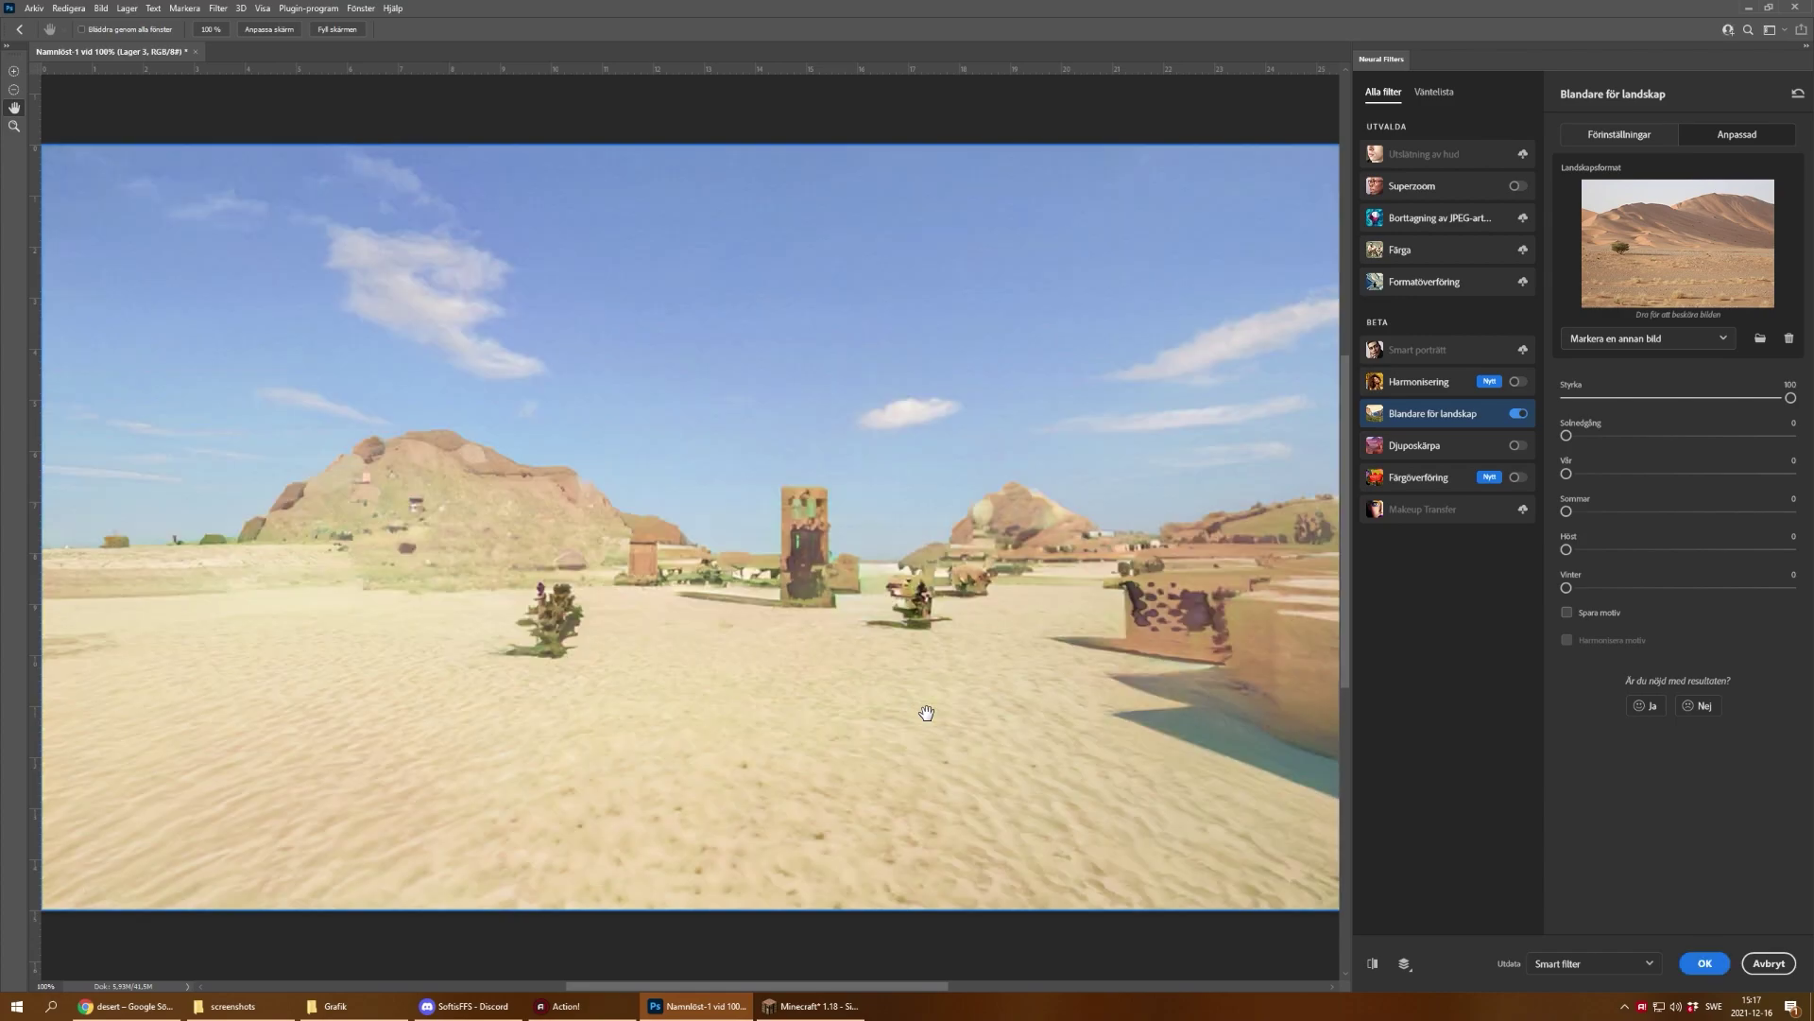
Step: Set the filter output to a new layer and apply the desert landscape mix
left_click(1649, 964)
left_click(1593, 915)
left_click(1704, 963)
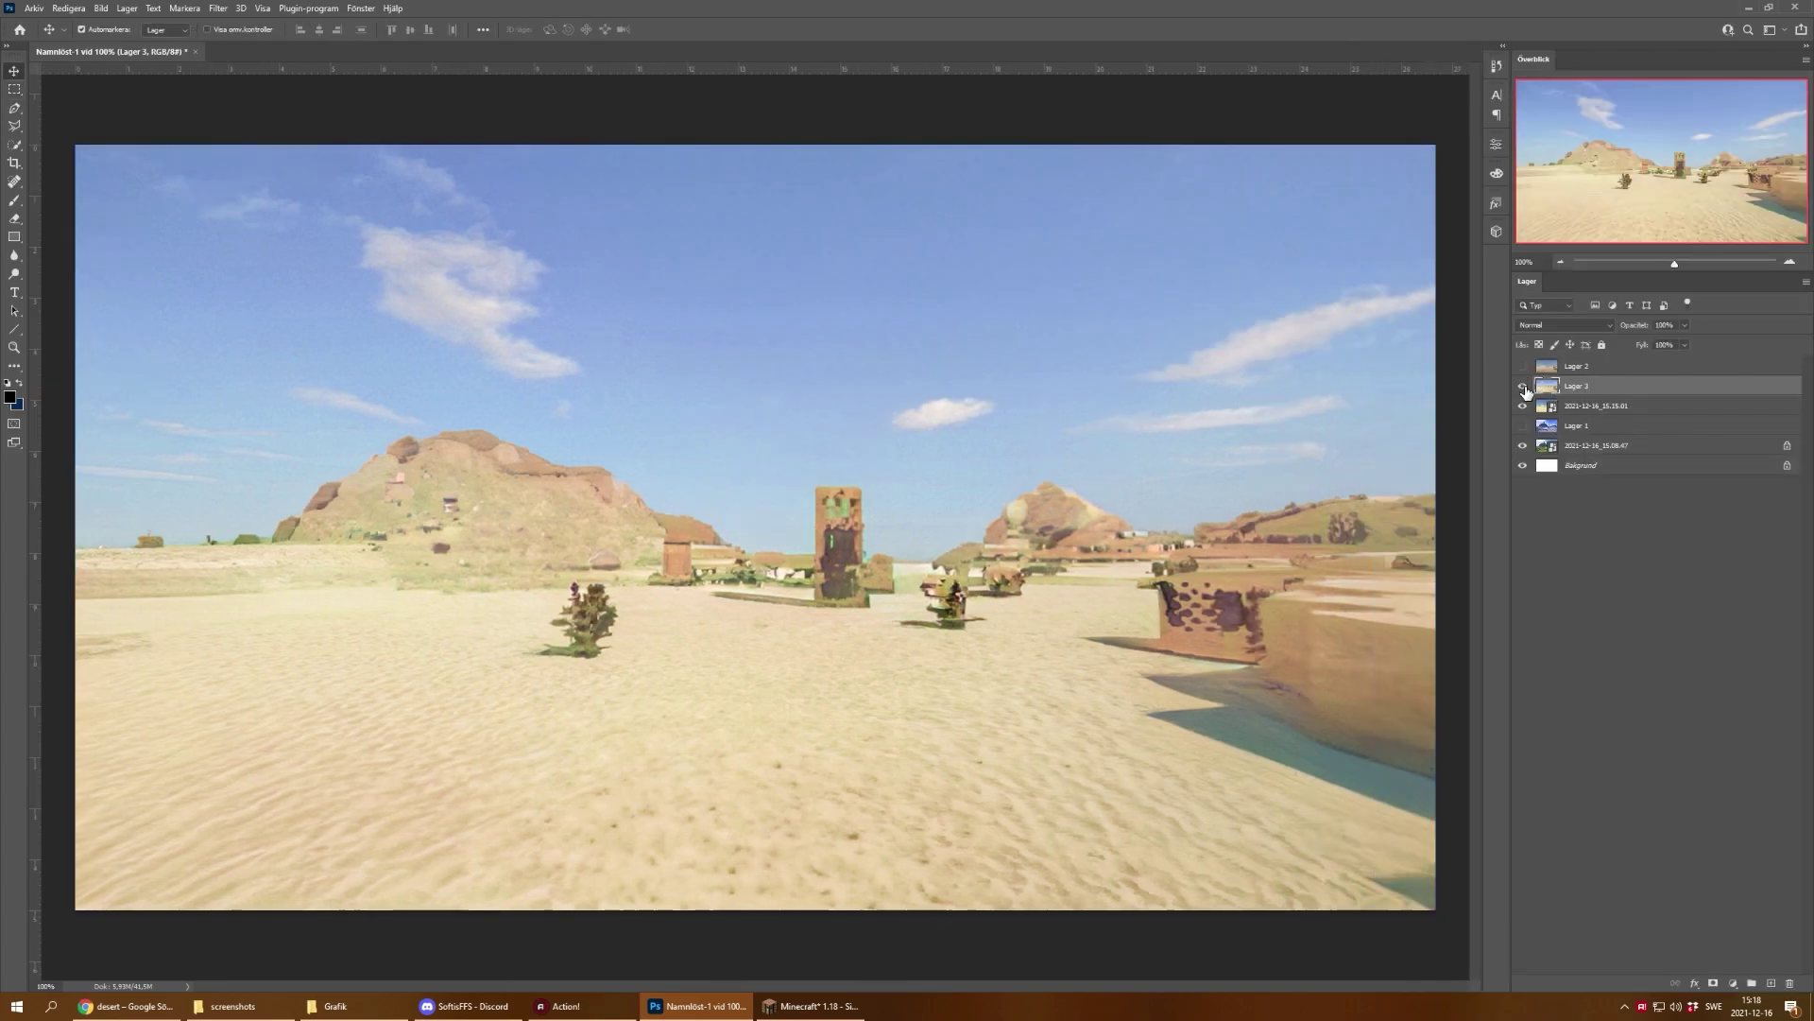
Step: Compare the filtered layers Lager 3 and Lager 2 with the original desert screenshot, leaving Lager 2 shown
left_click(1523, 385)
left_click(1523, 385)
left_click(1522, 366)
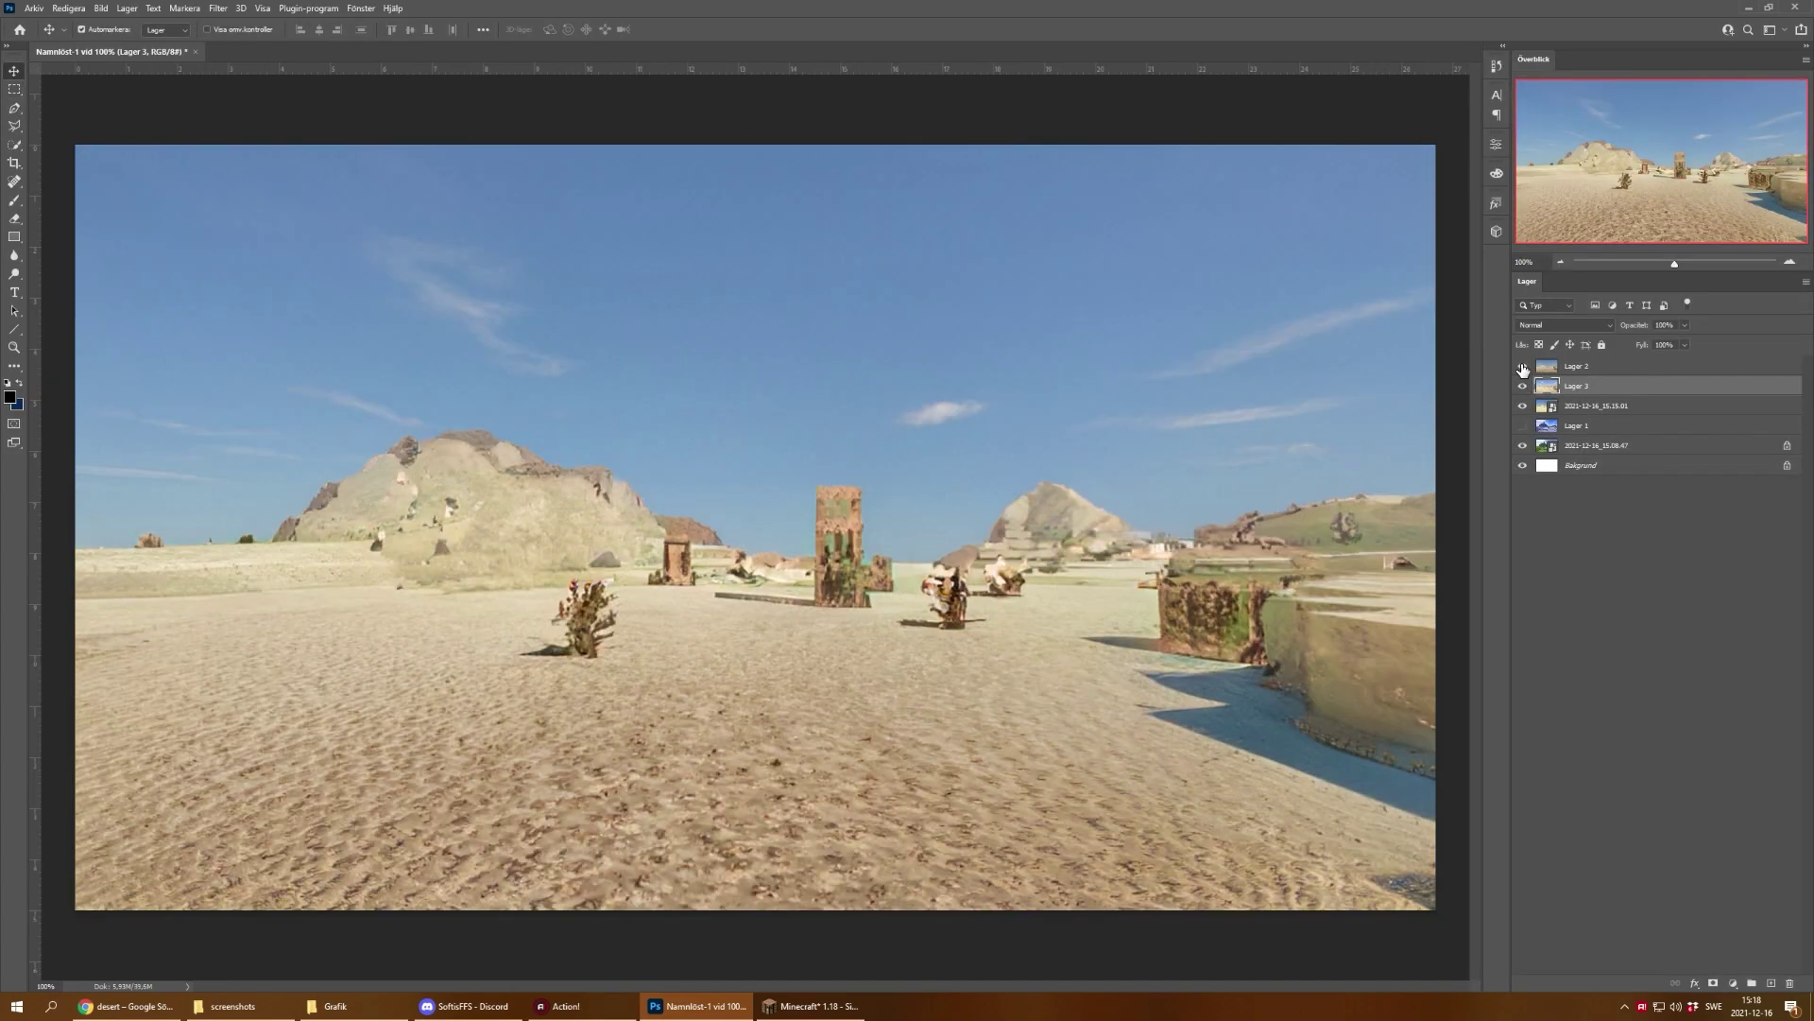
left_click(1522, 367)
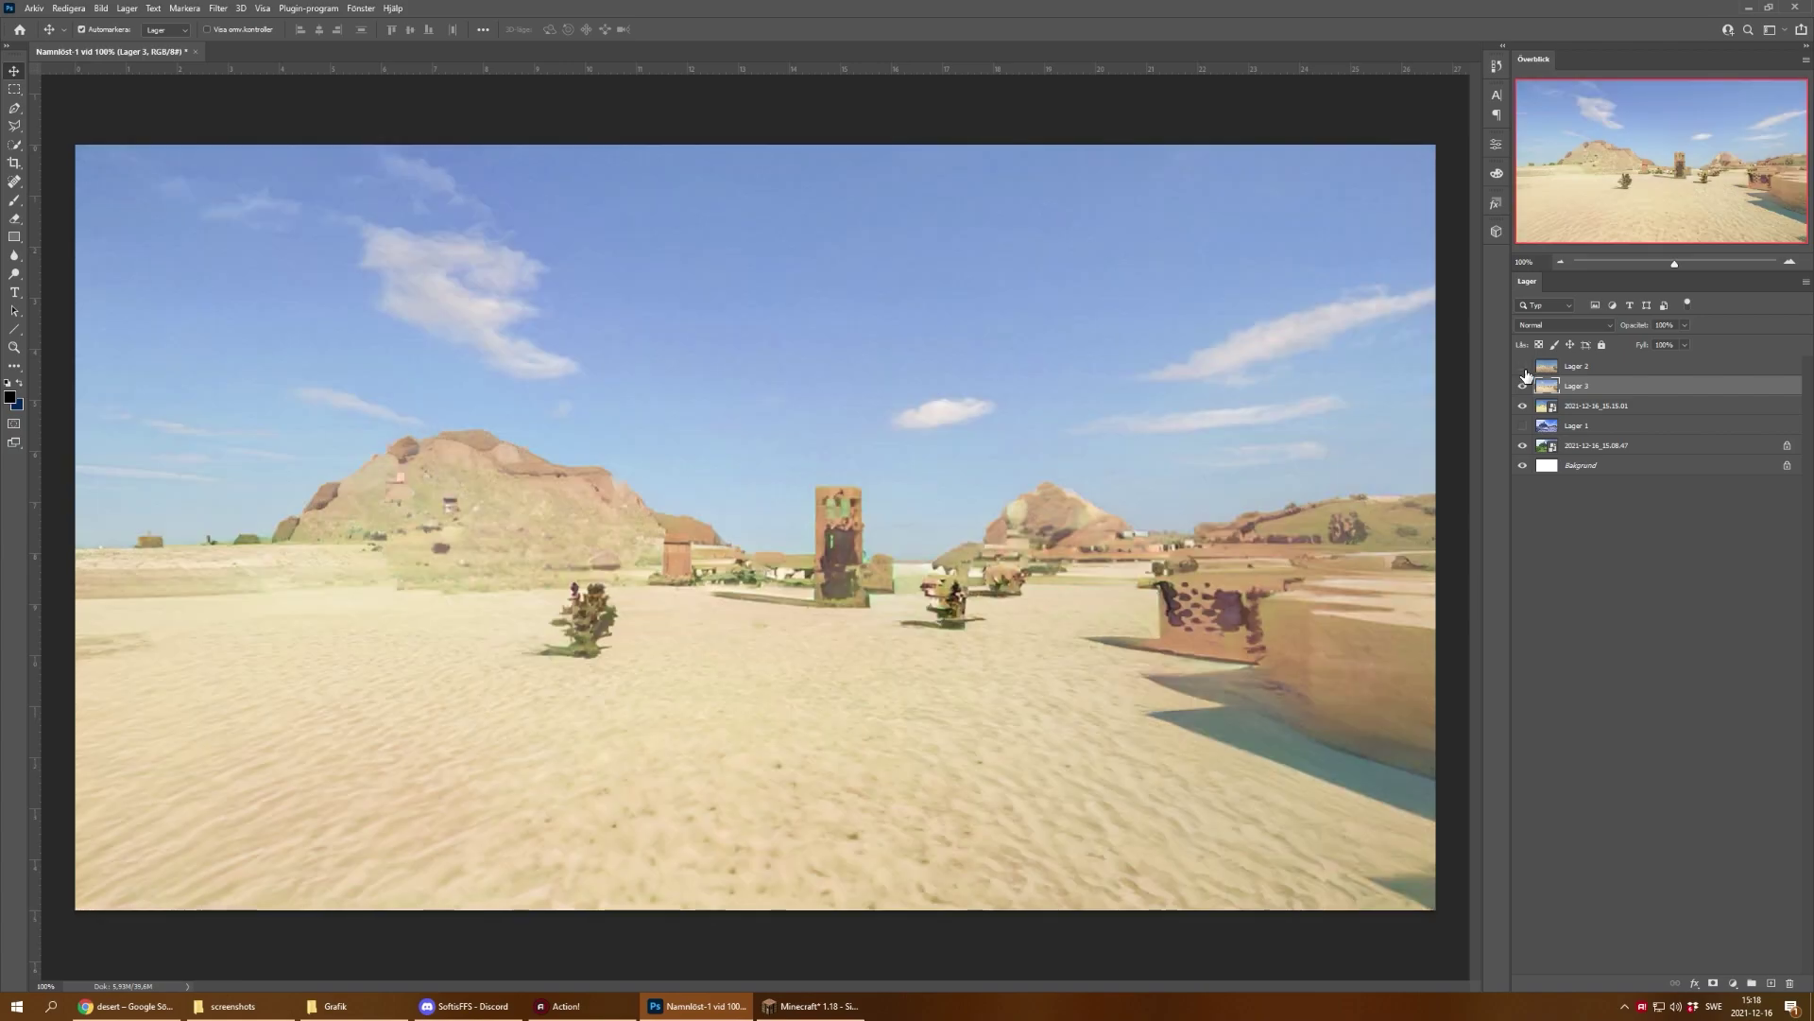
left_click(1522, 386)
left_click(1522, 386)
left_click(1523, 367)
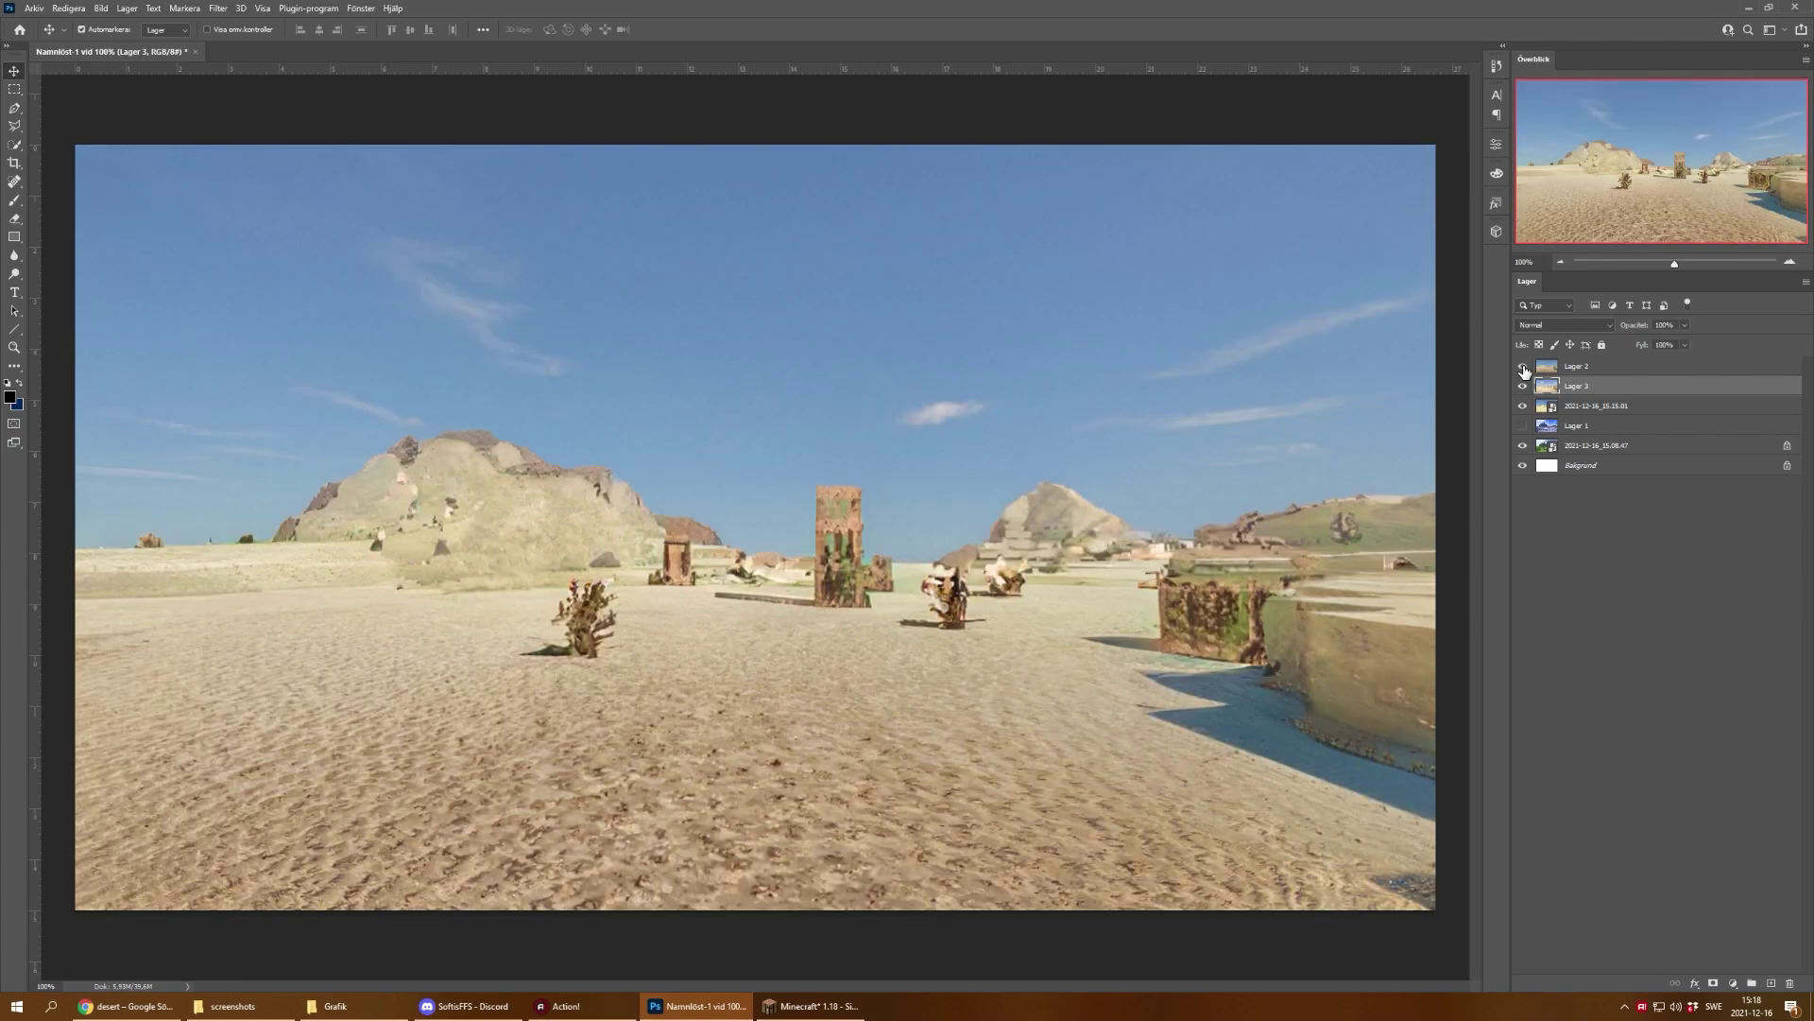
Step: Select the Lager 2 layer and hide the visible layers down to Bakgrund
left_click(1547, 367)
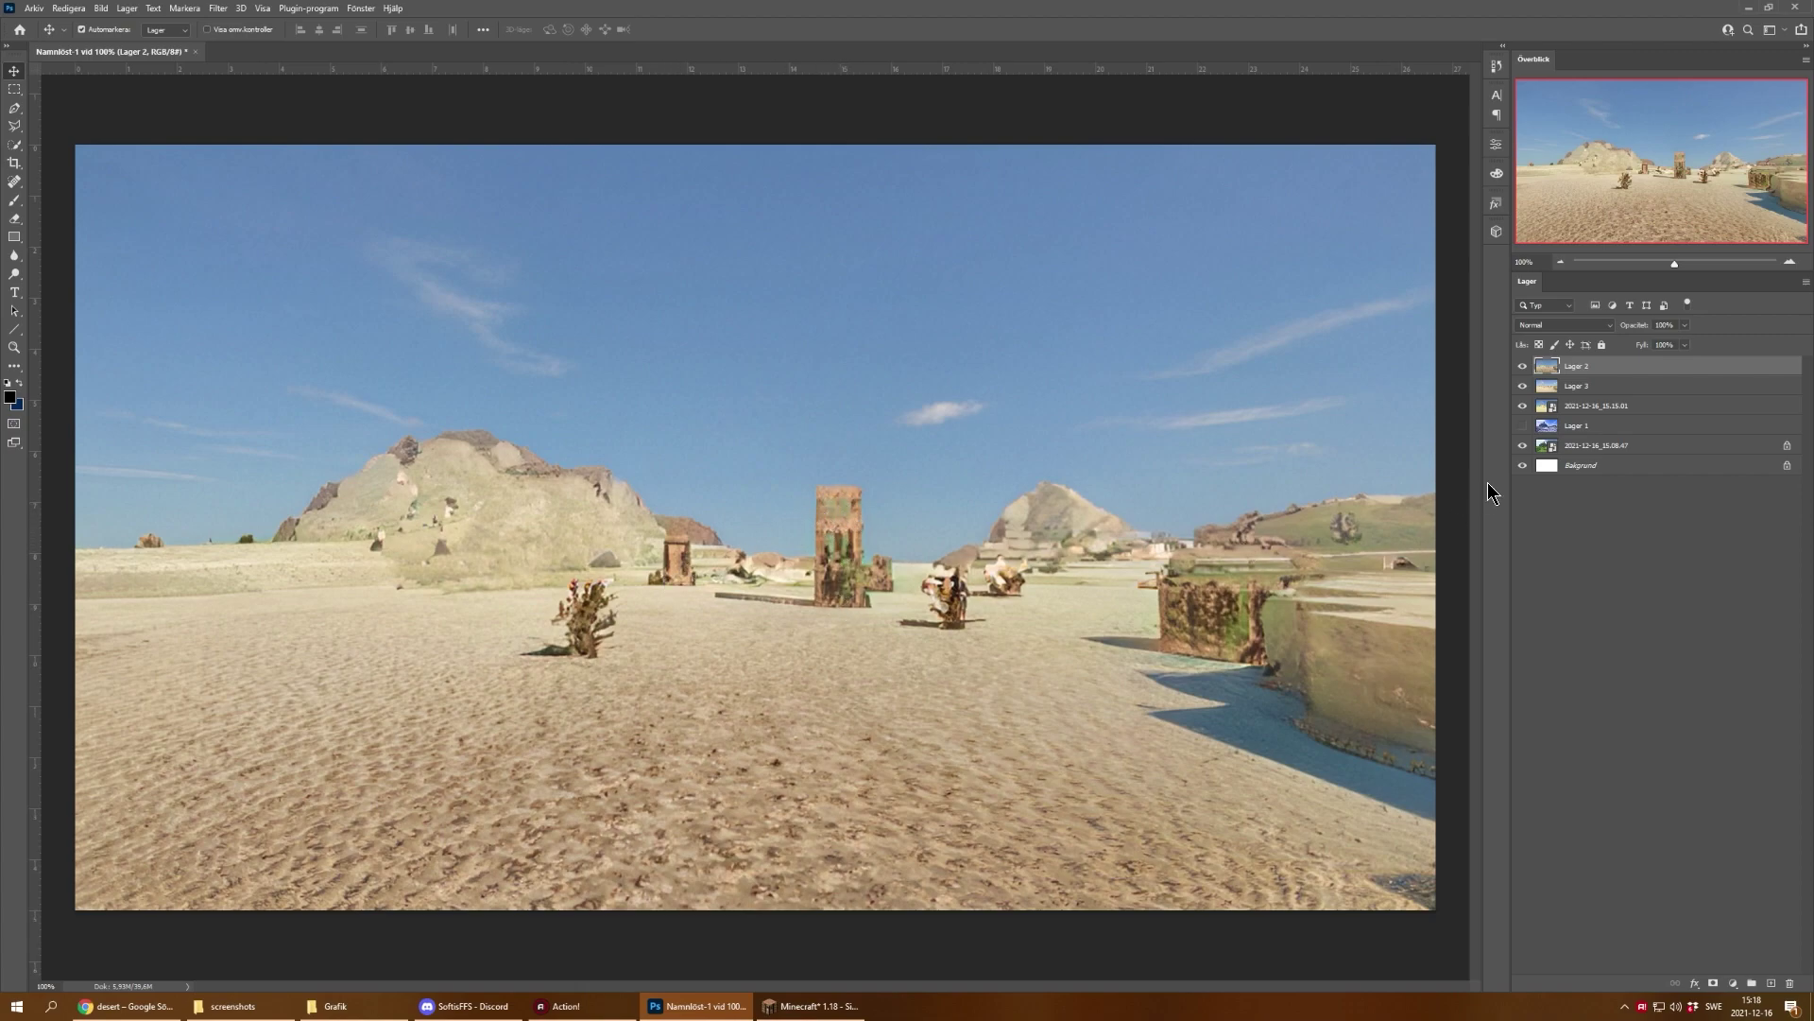
left_click_drag(1529, 390, 1526, 477)
Step: Switch to Minecraft, run /locate village, and teleport to the coordinates of the nearest village
key("alt+Tab")
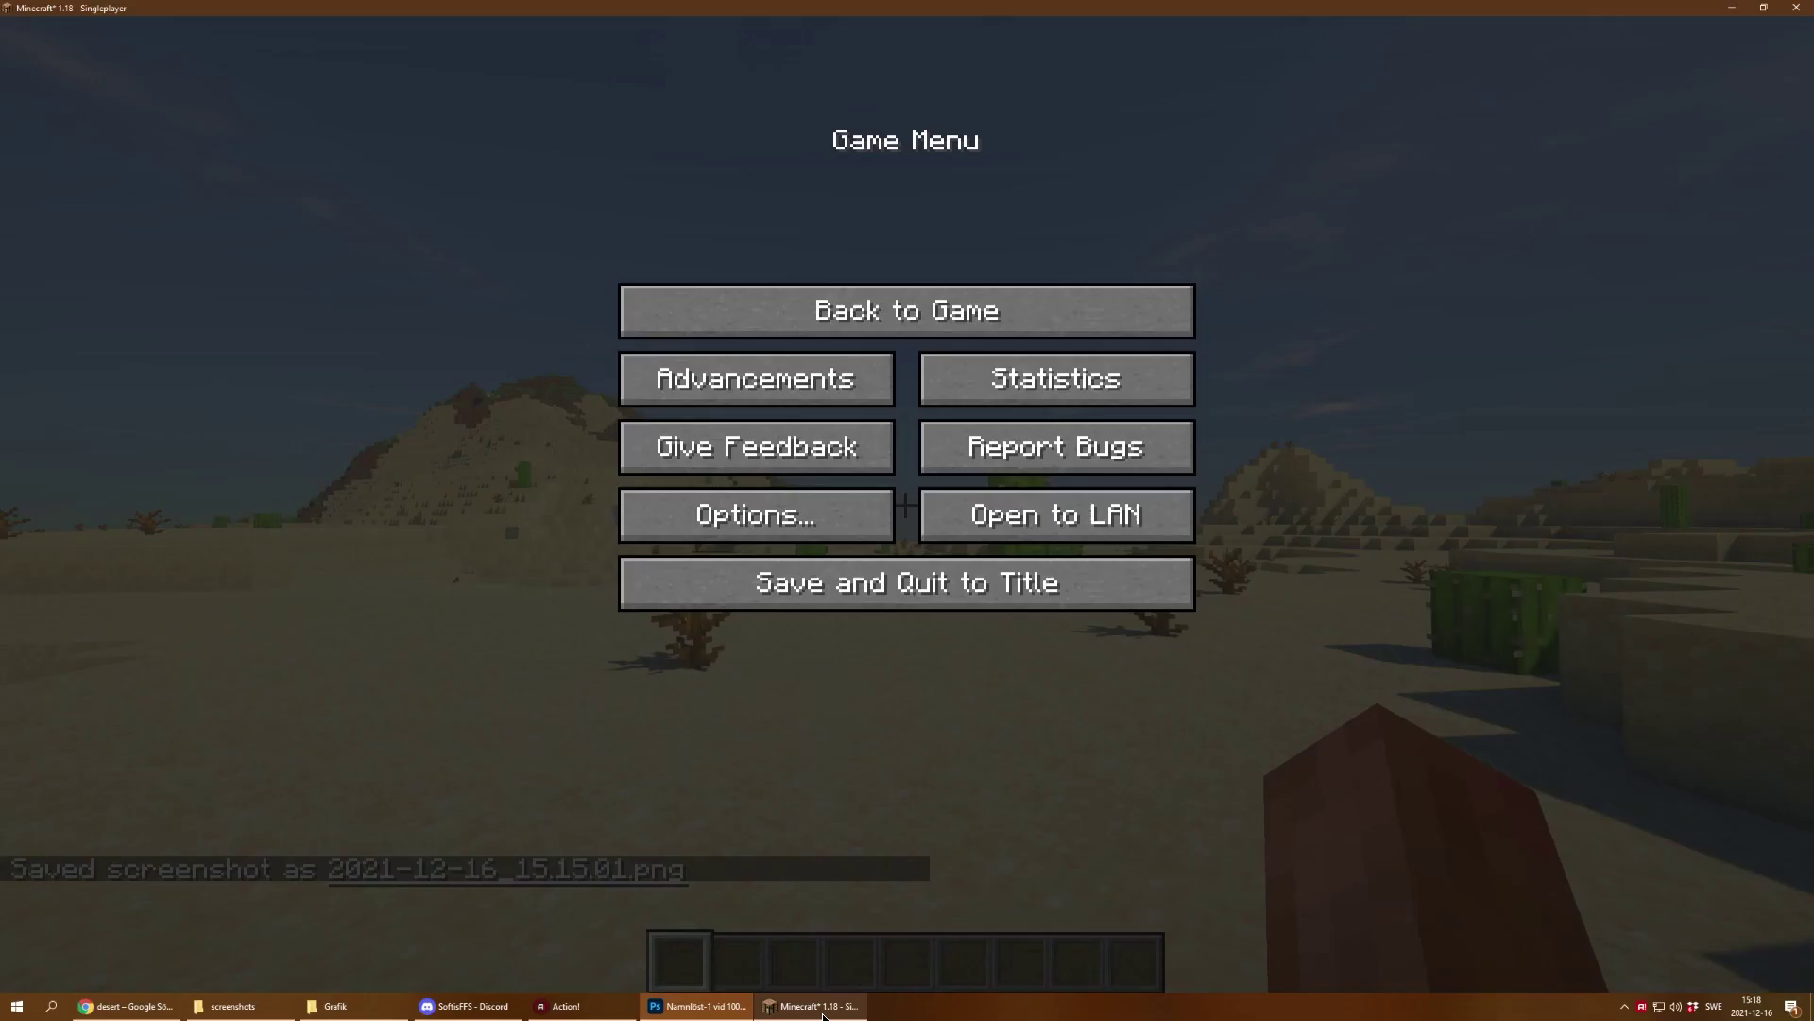
key("Escape")
type("/locate village")
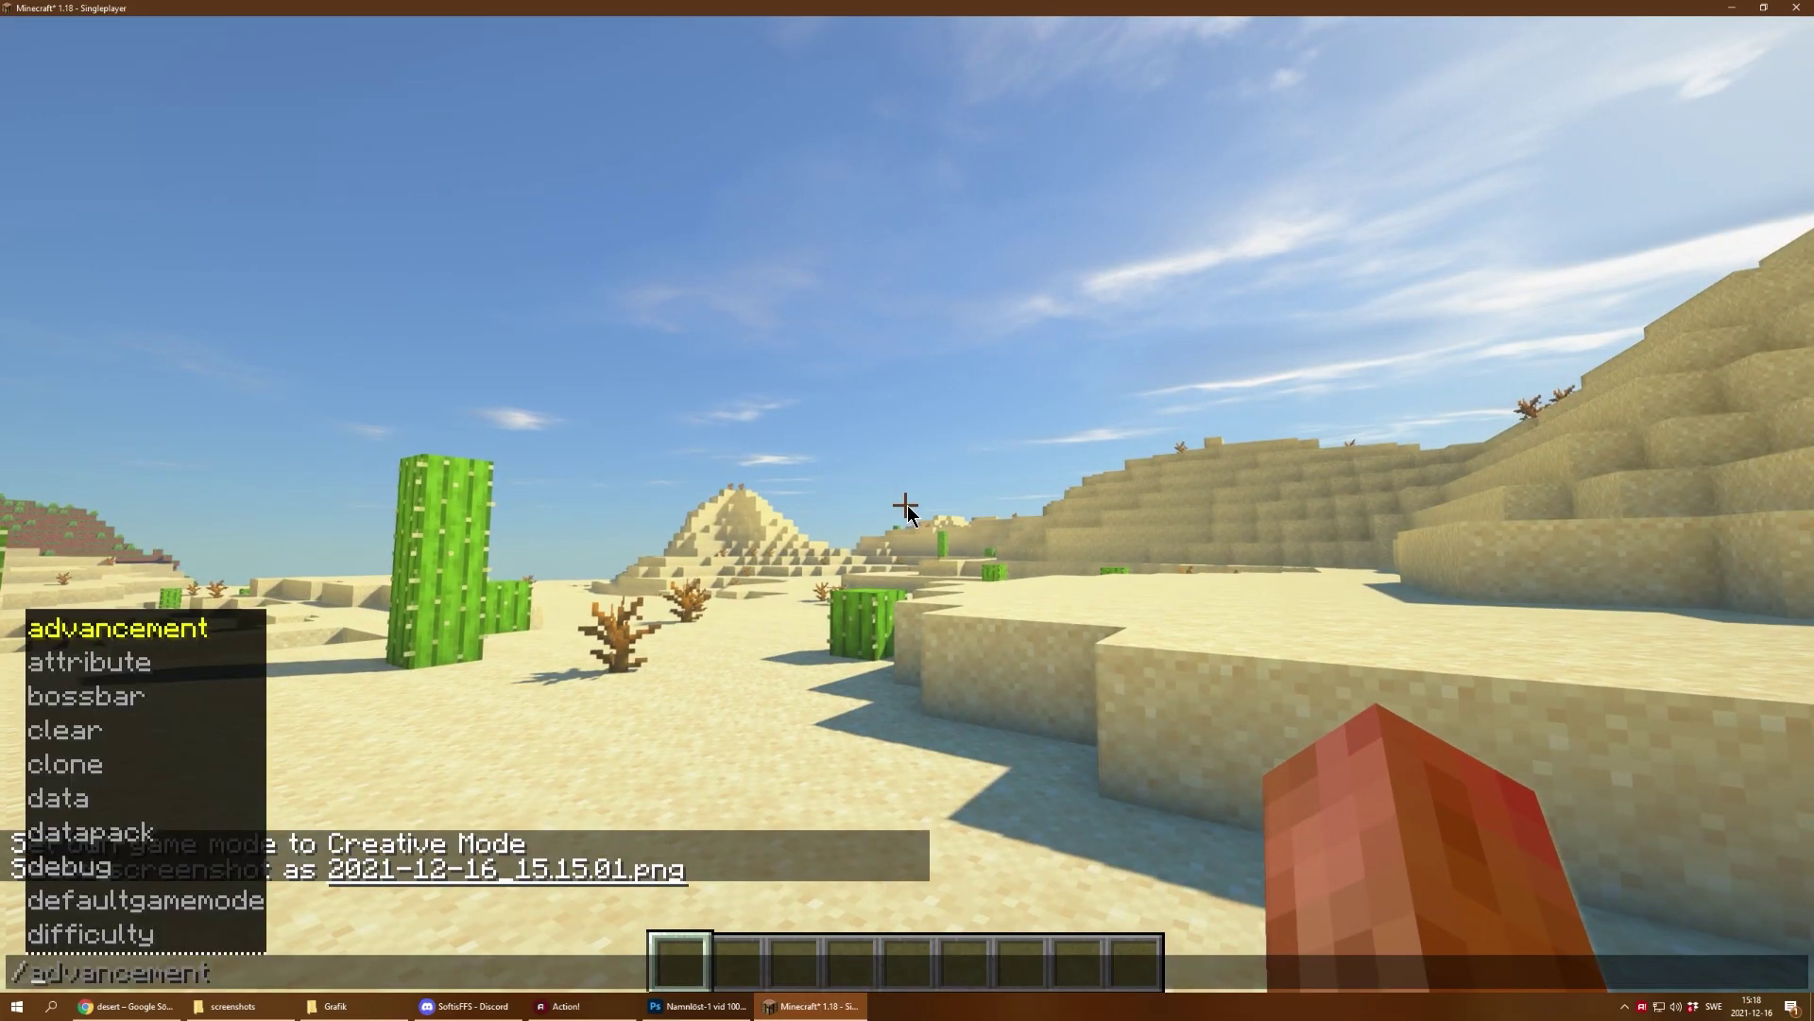
key("Return")
key("t")
left_click(533, 869)
key("Return")
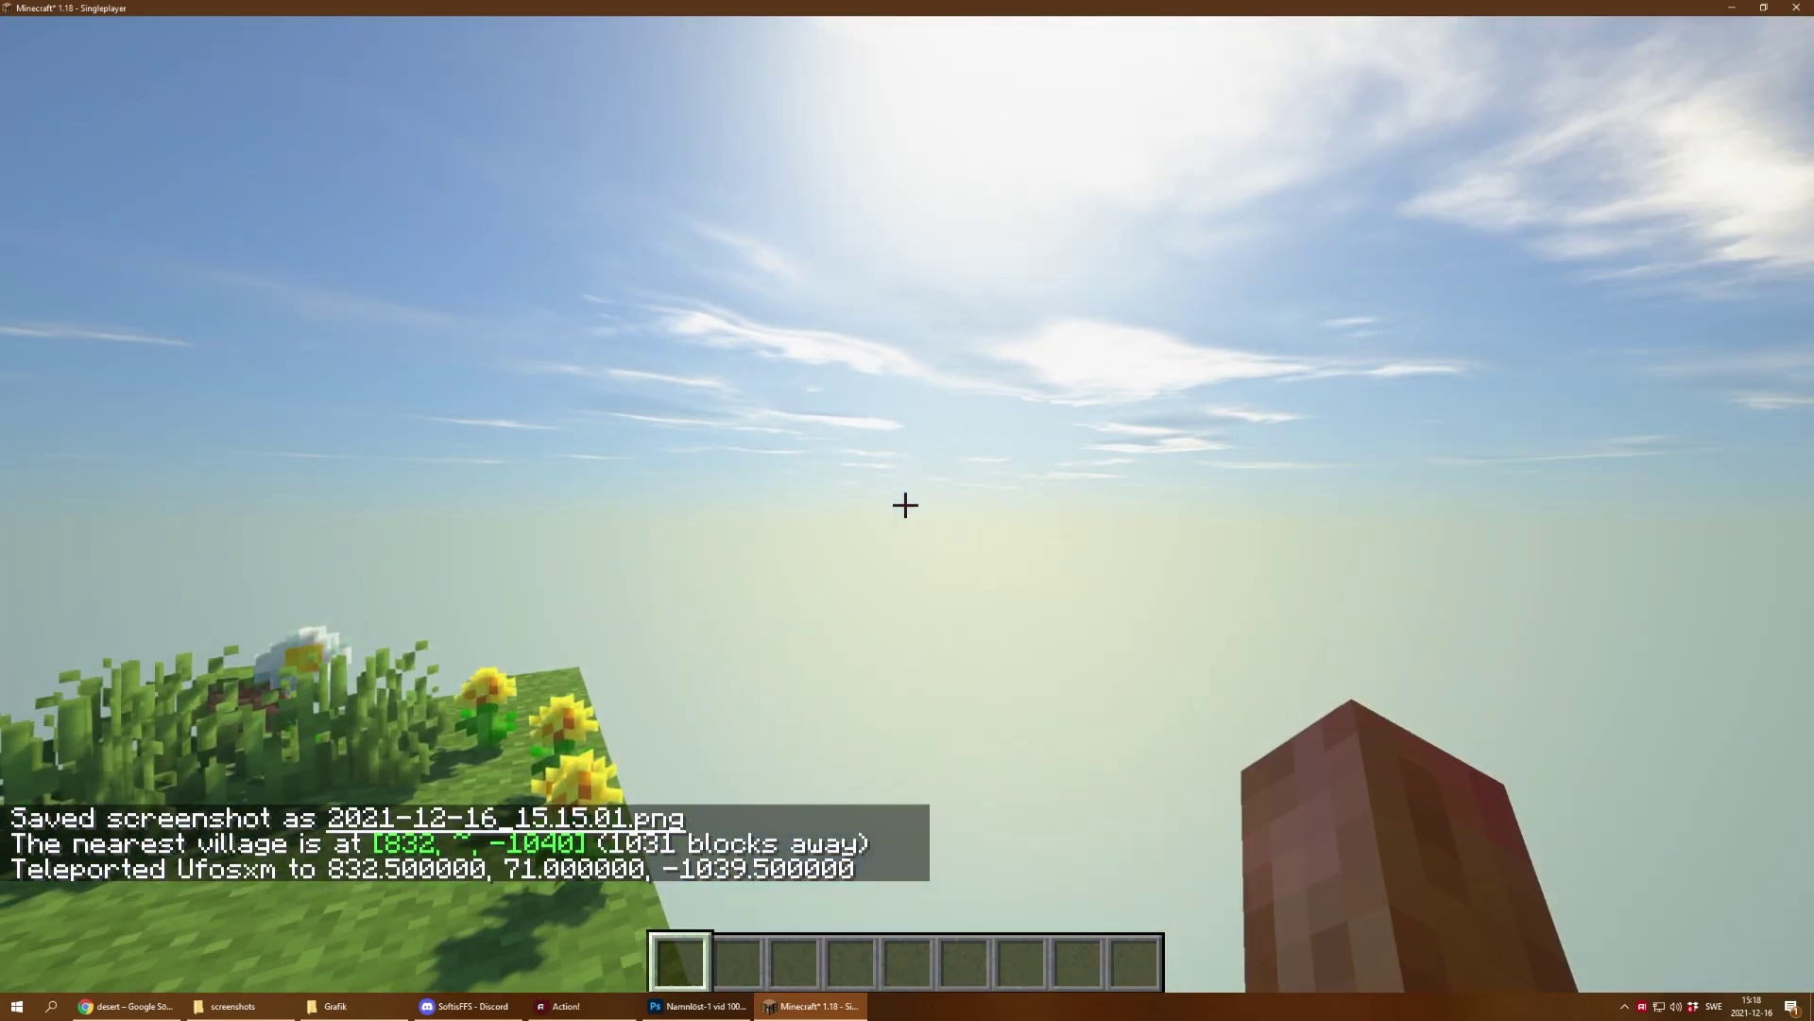
Step: Explore the village, capture screenshots of the small waterside house and the two-storey house, and pause the game
key("w")
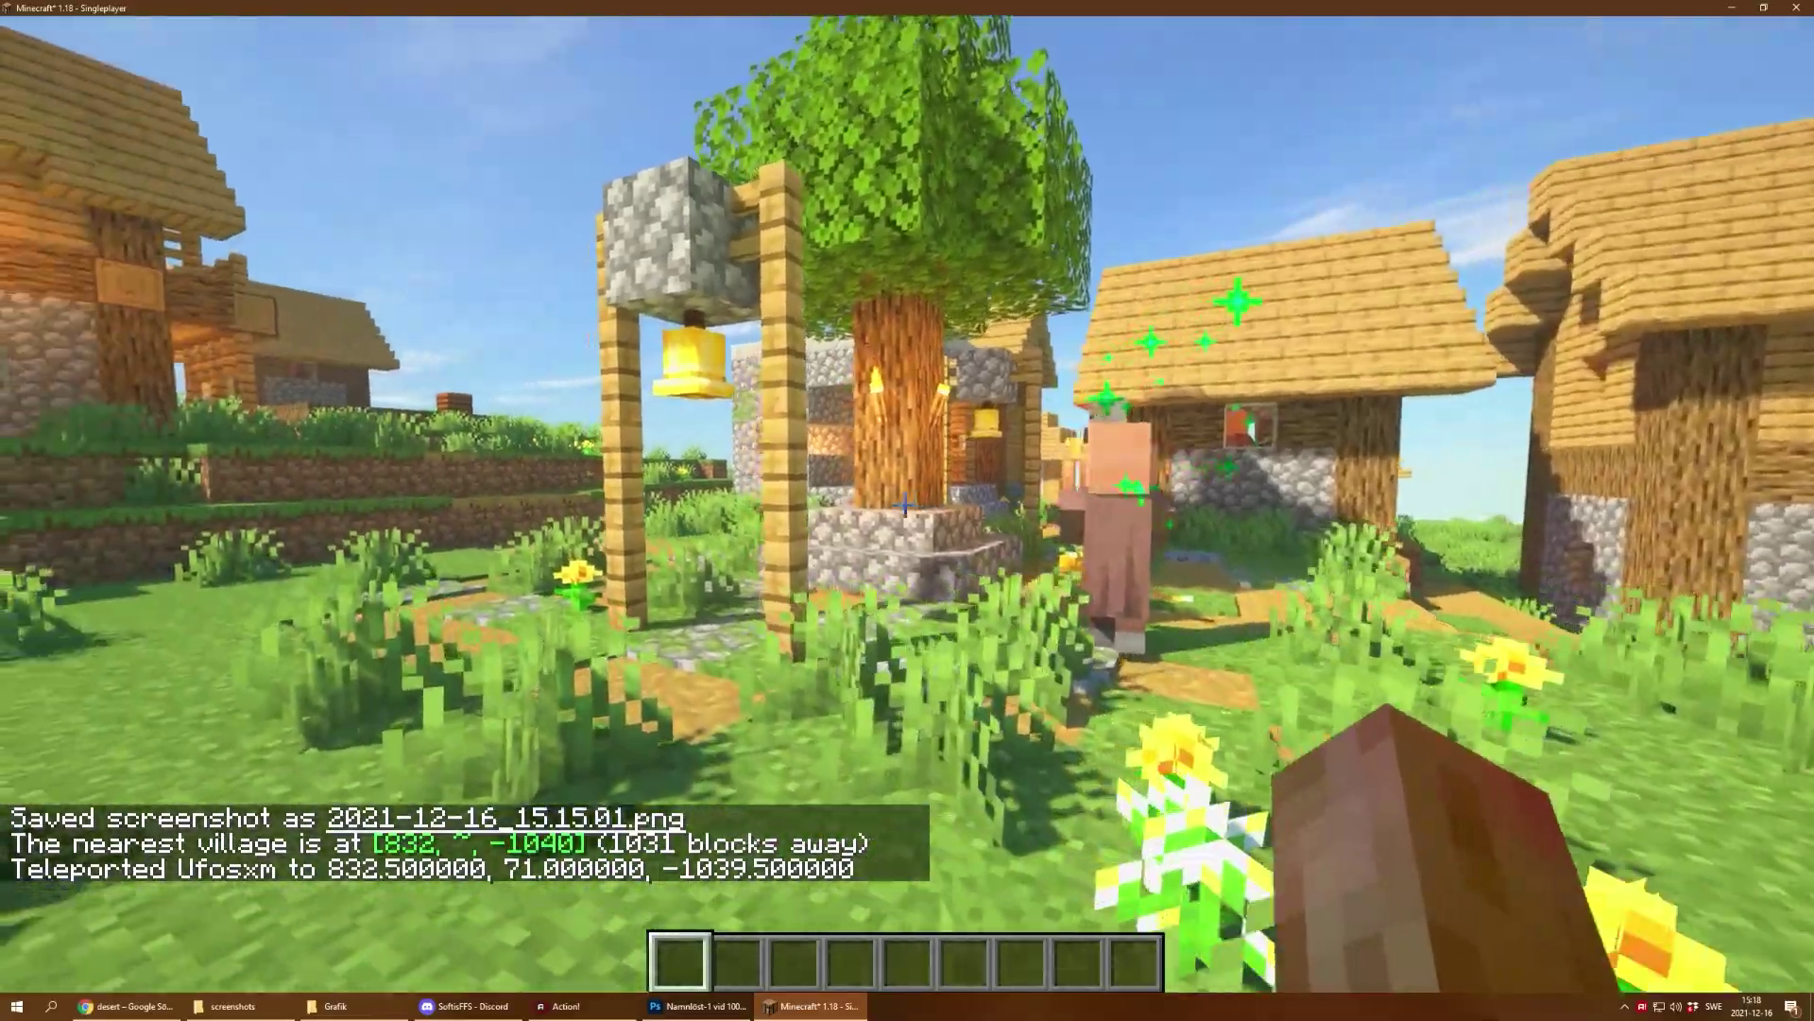
key("w")
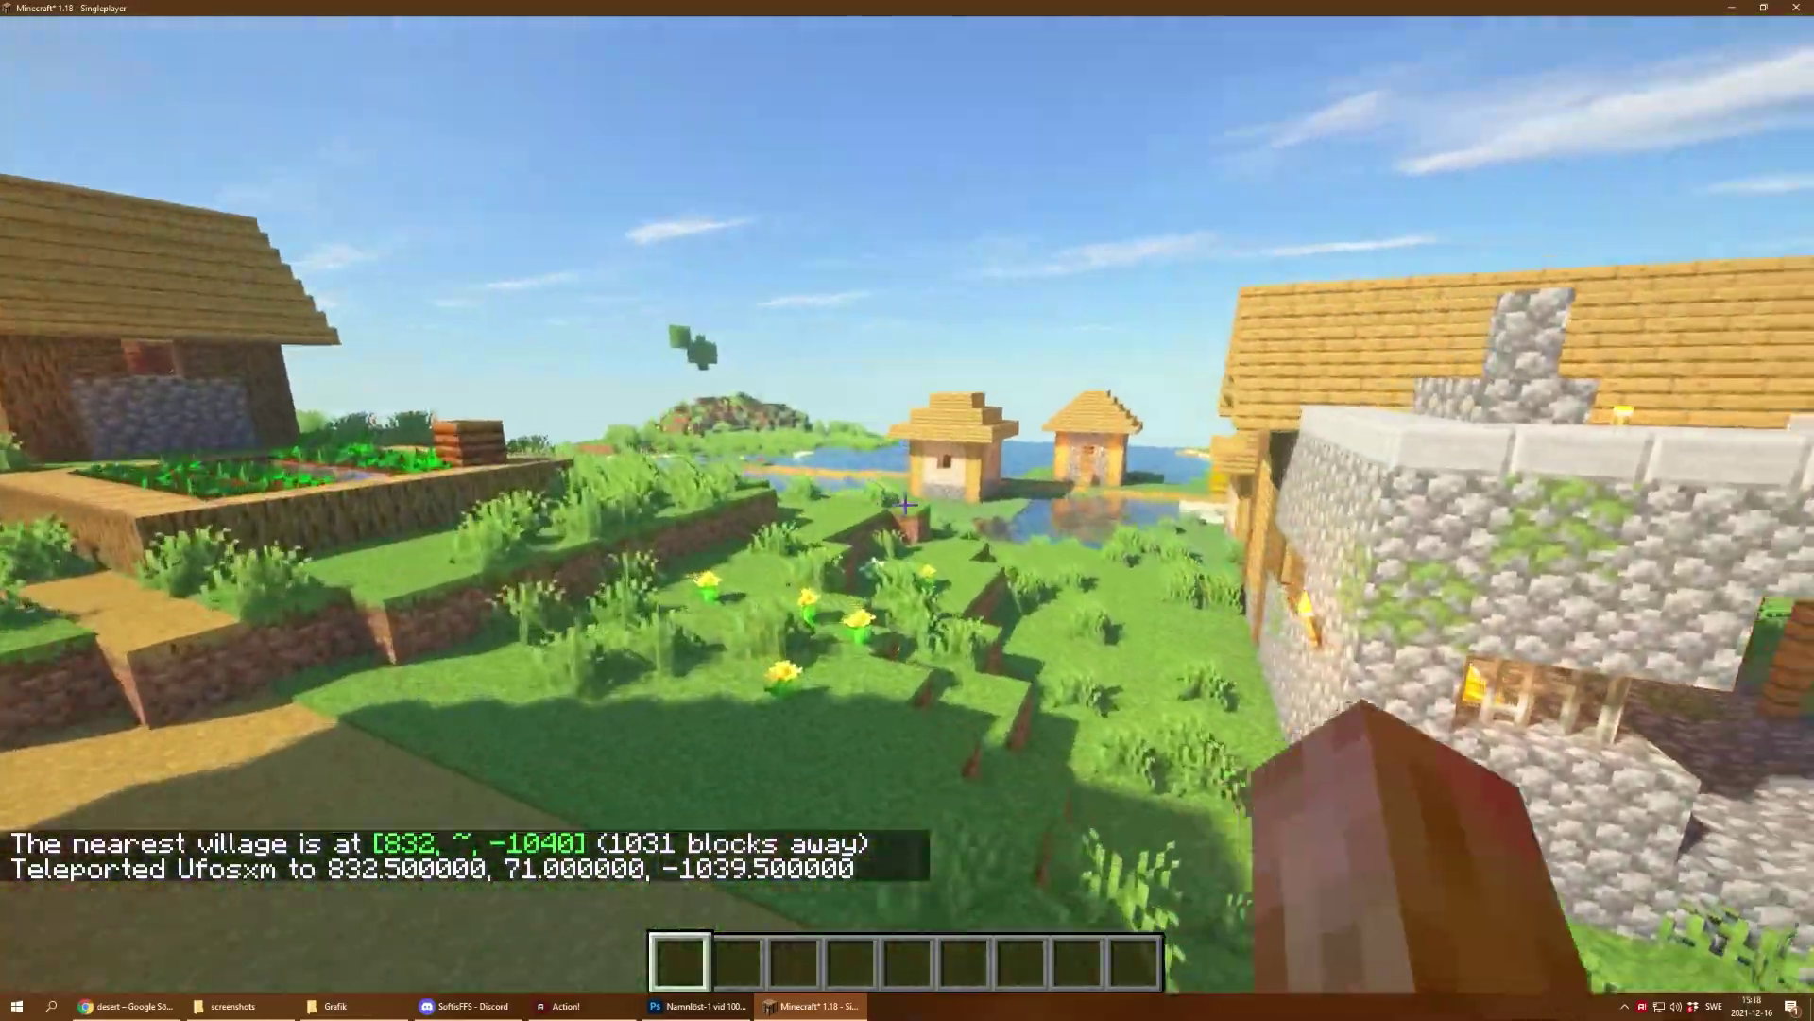
key("w")
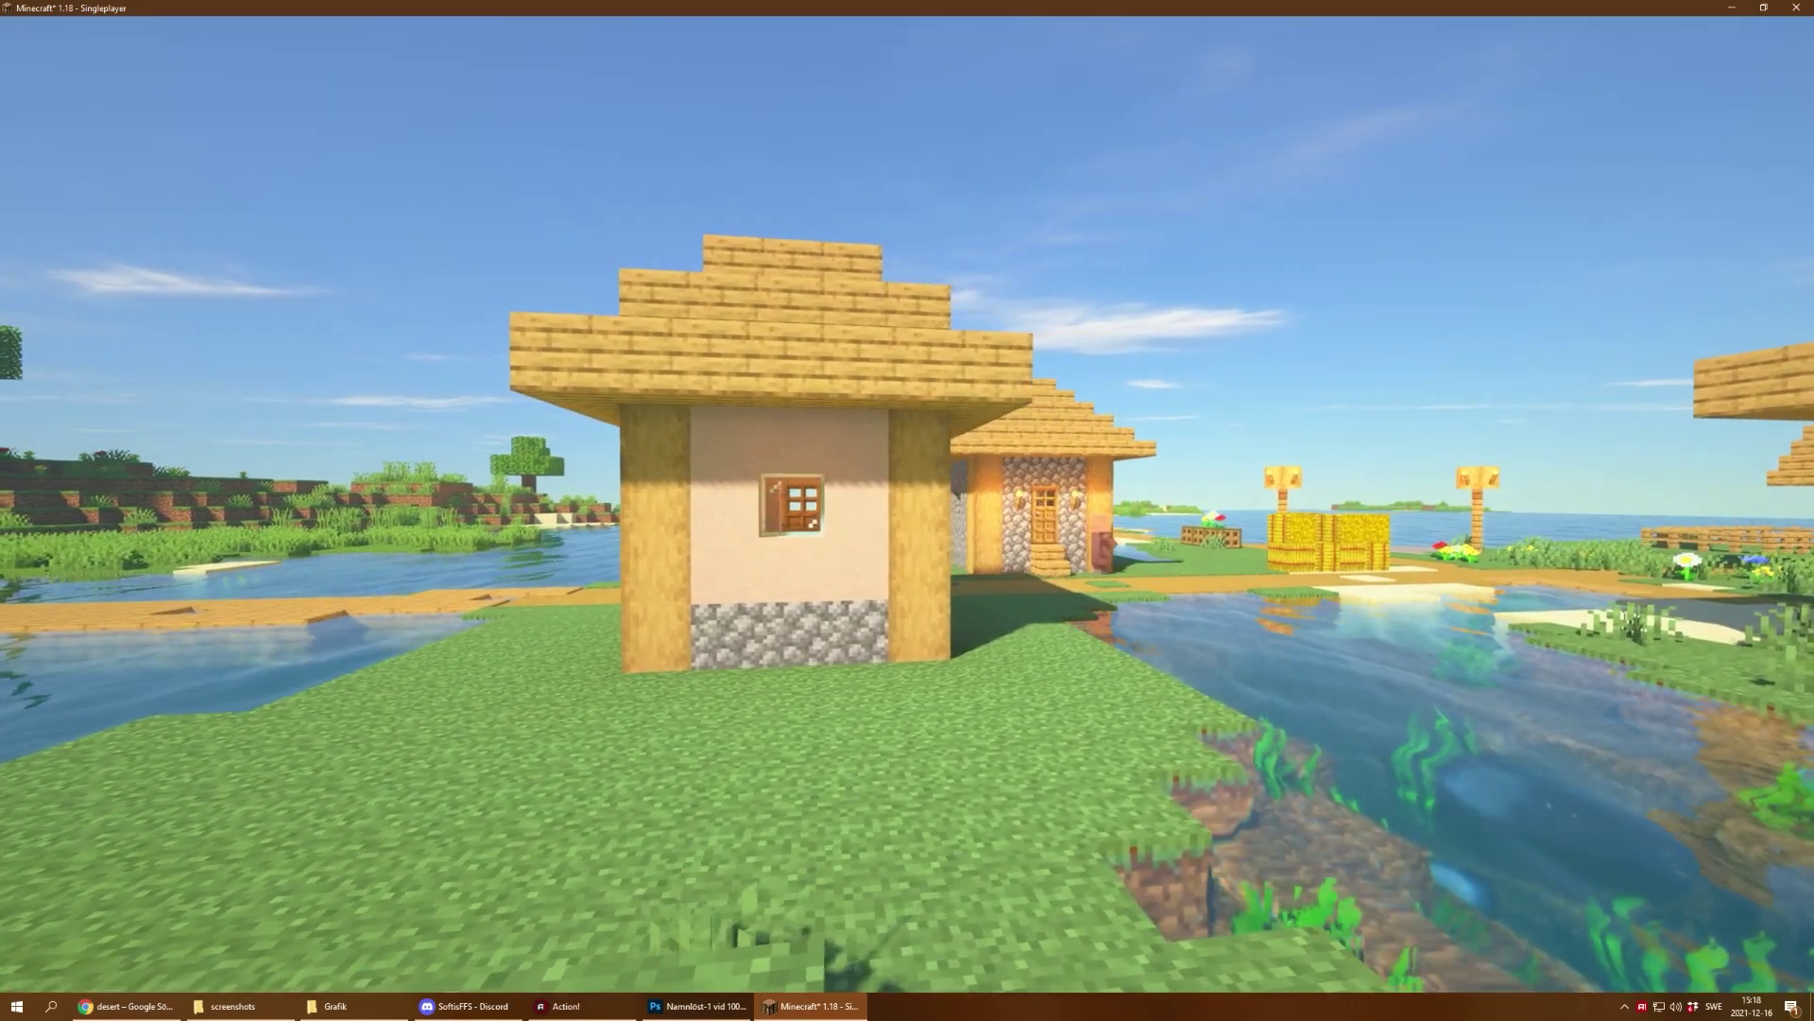
key("w")
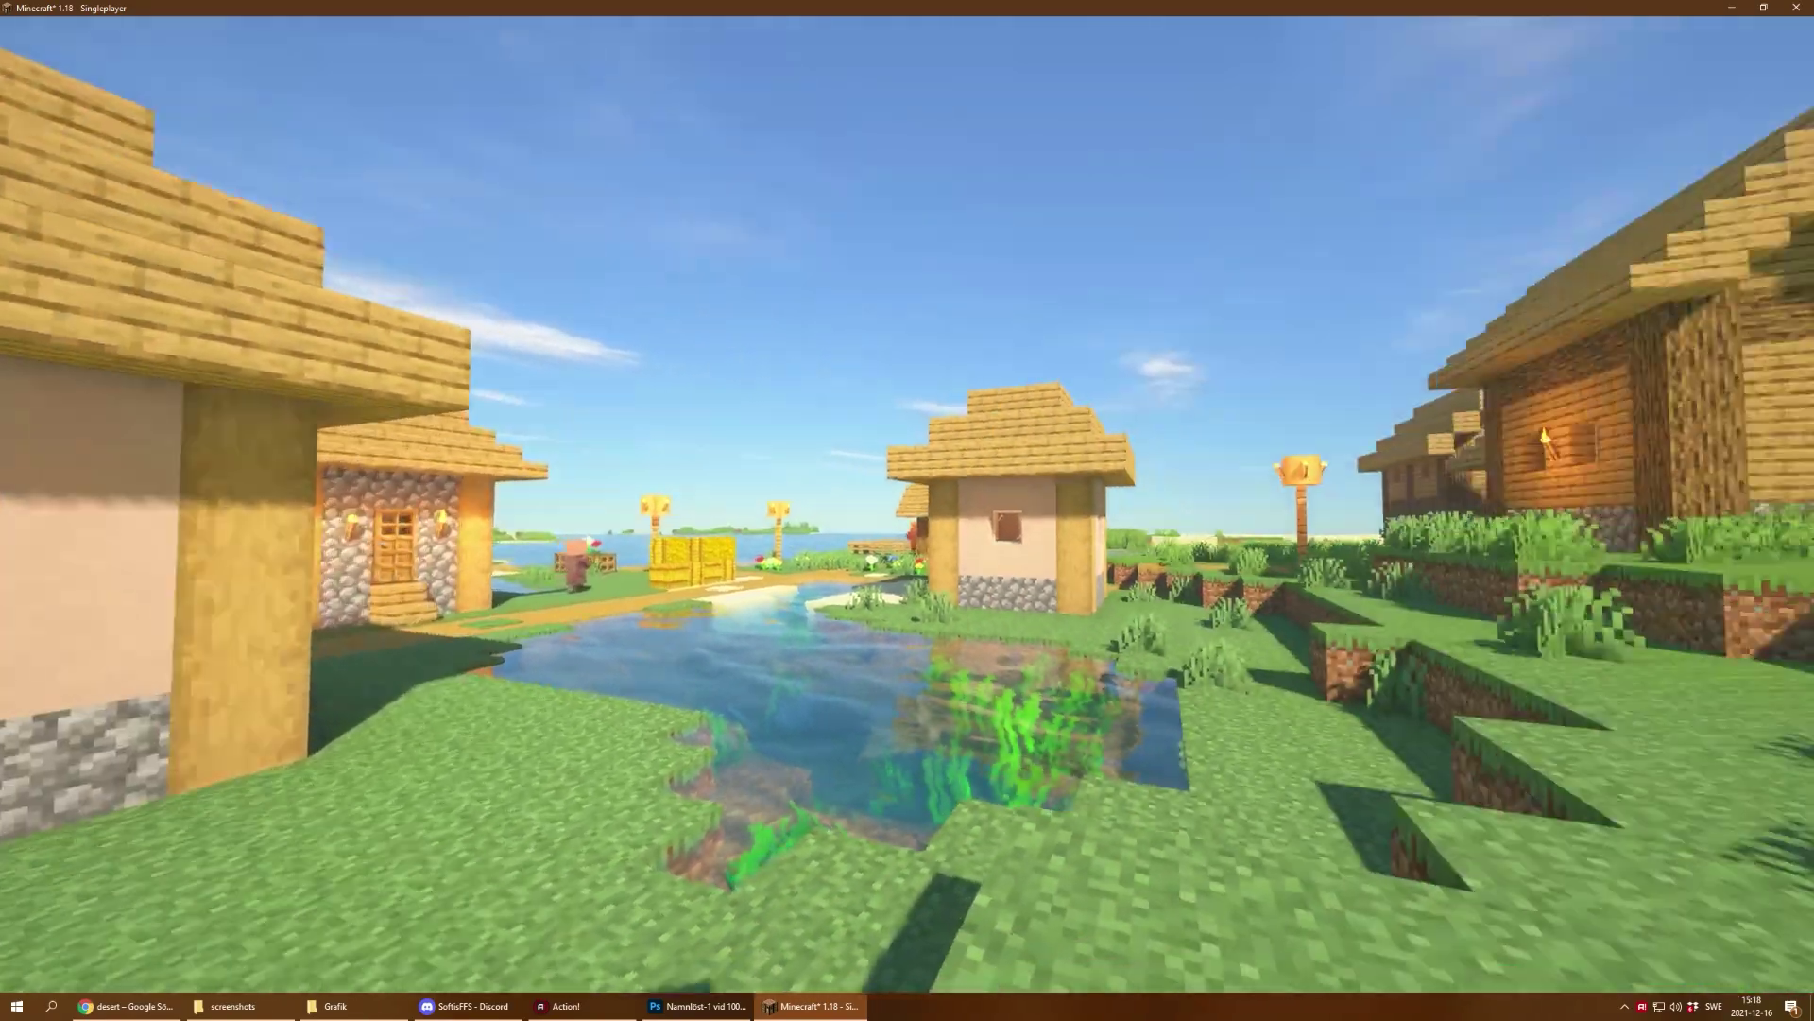
key("w")
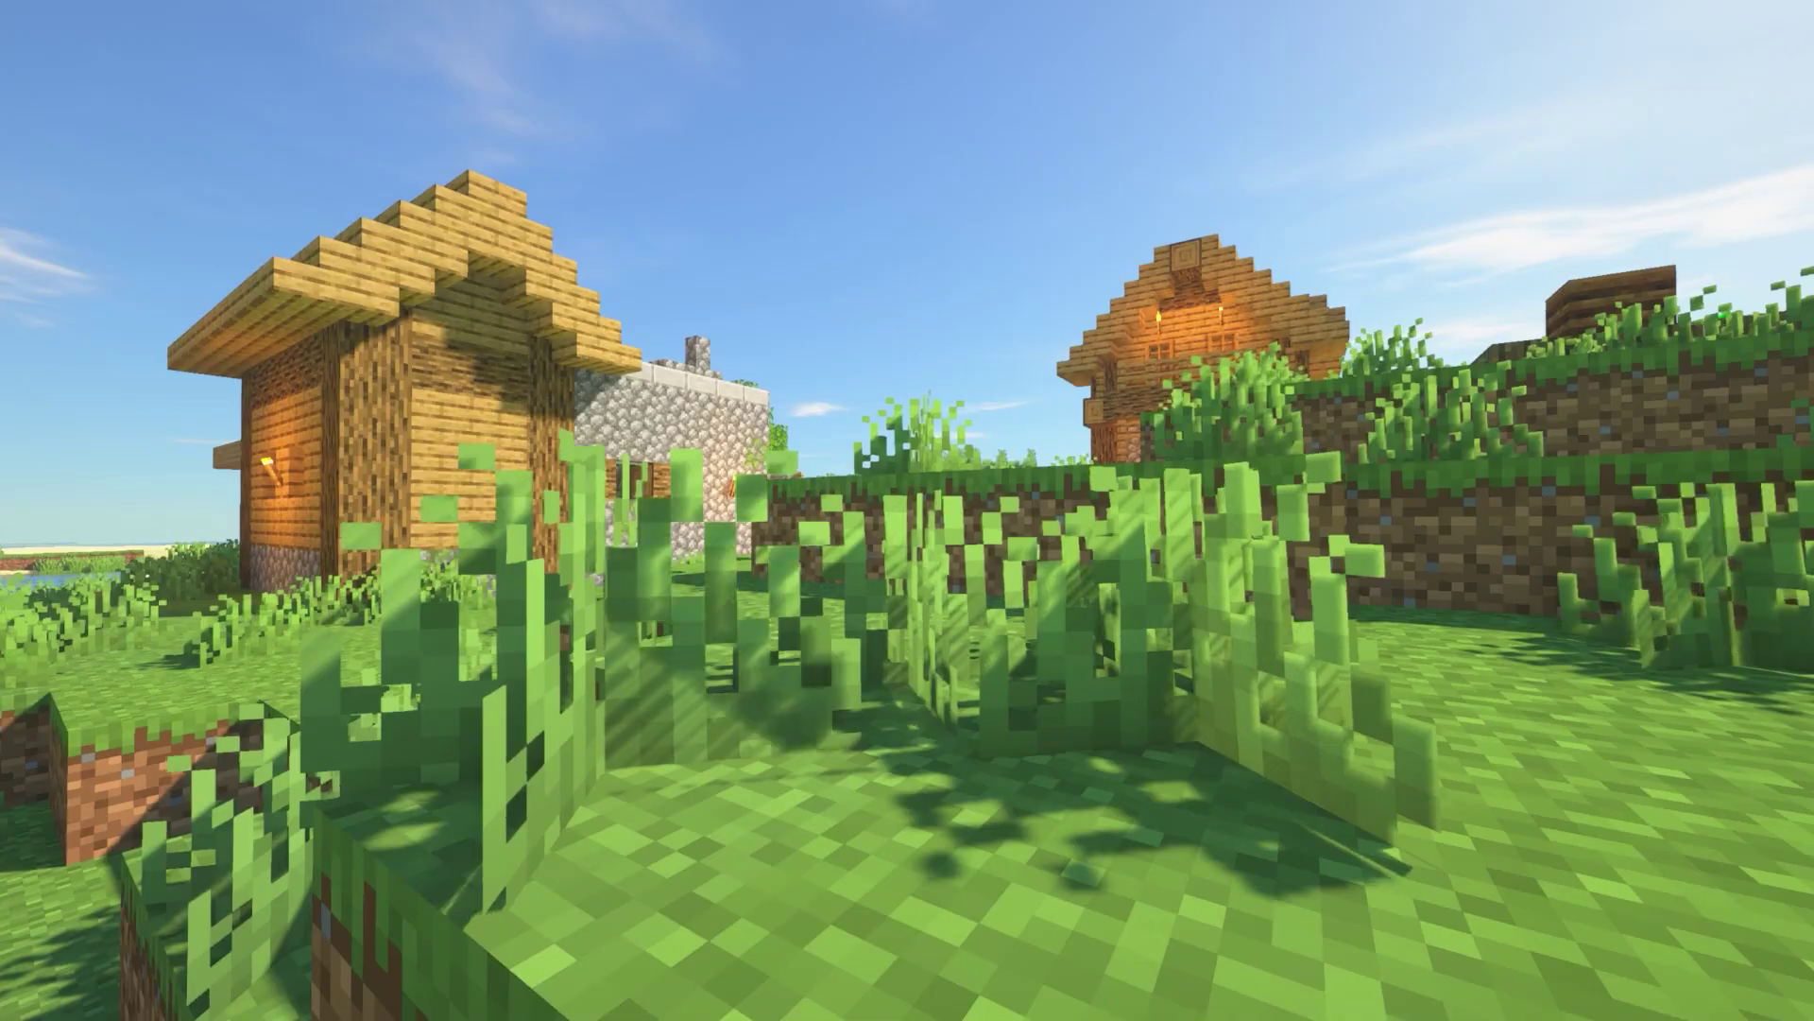
key("w")
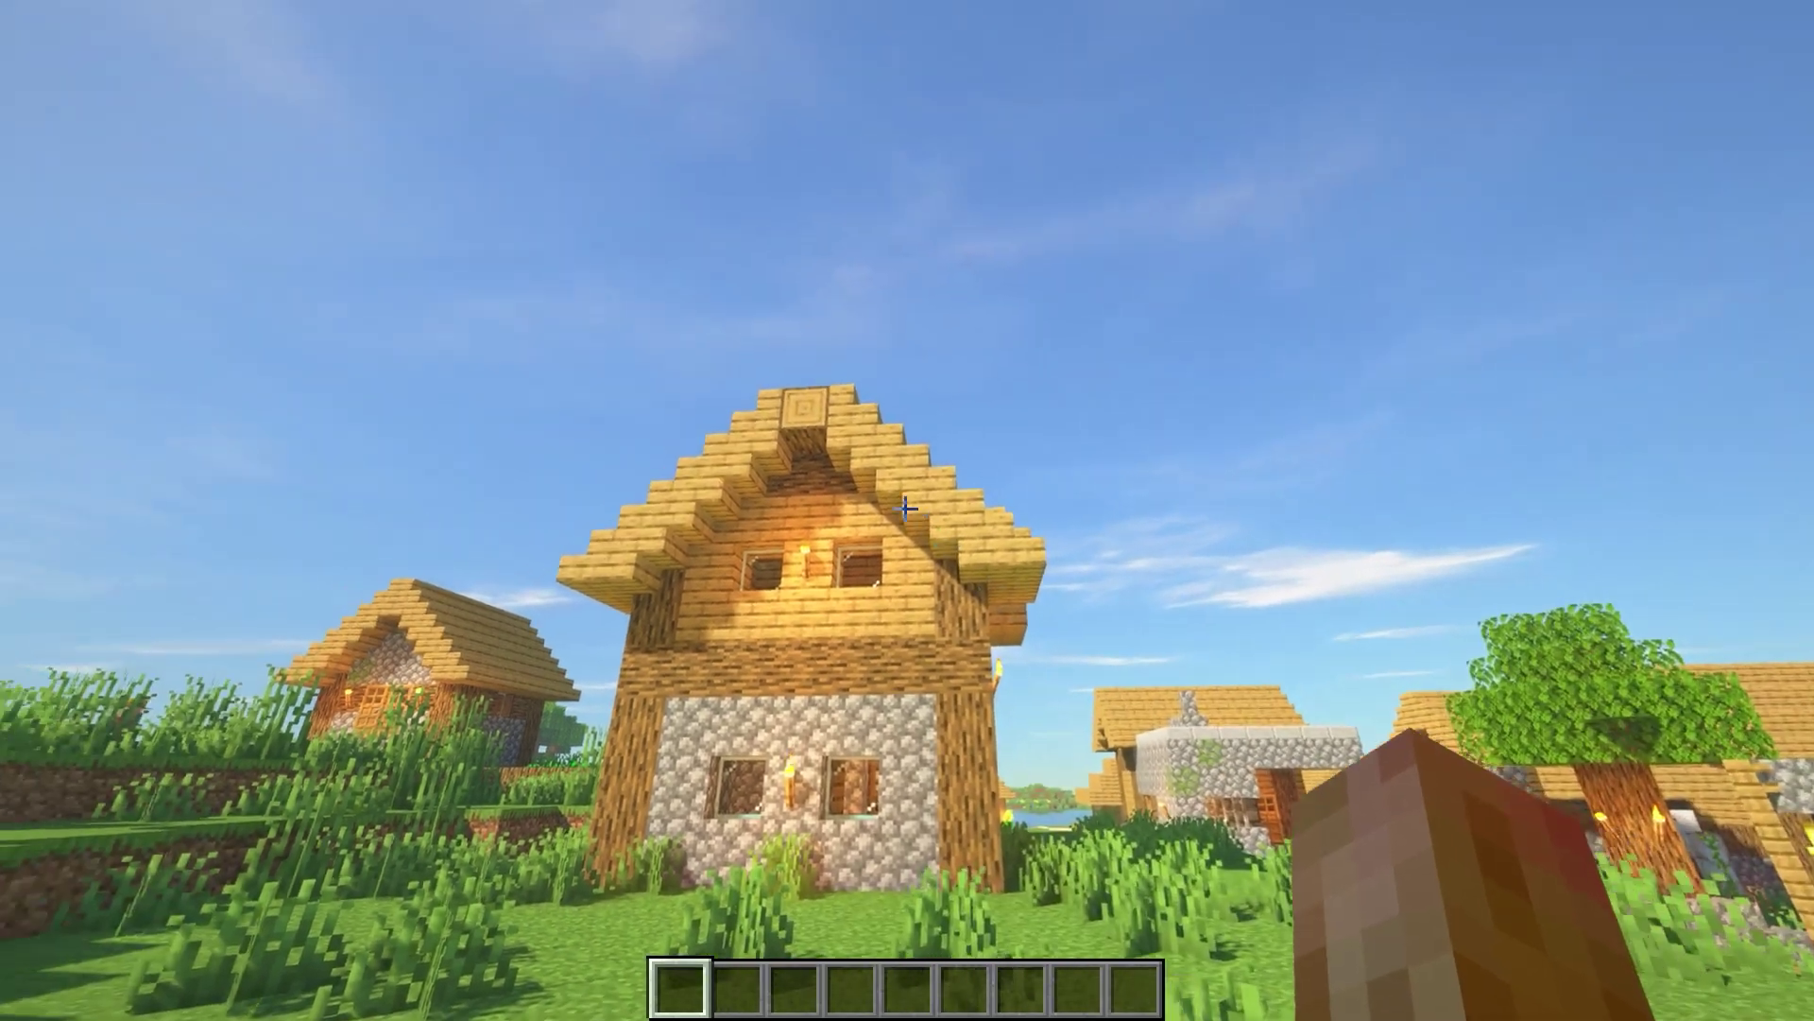
key("F2")
key("Escape")
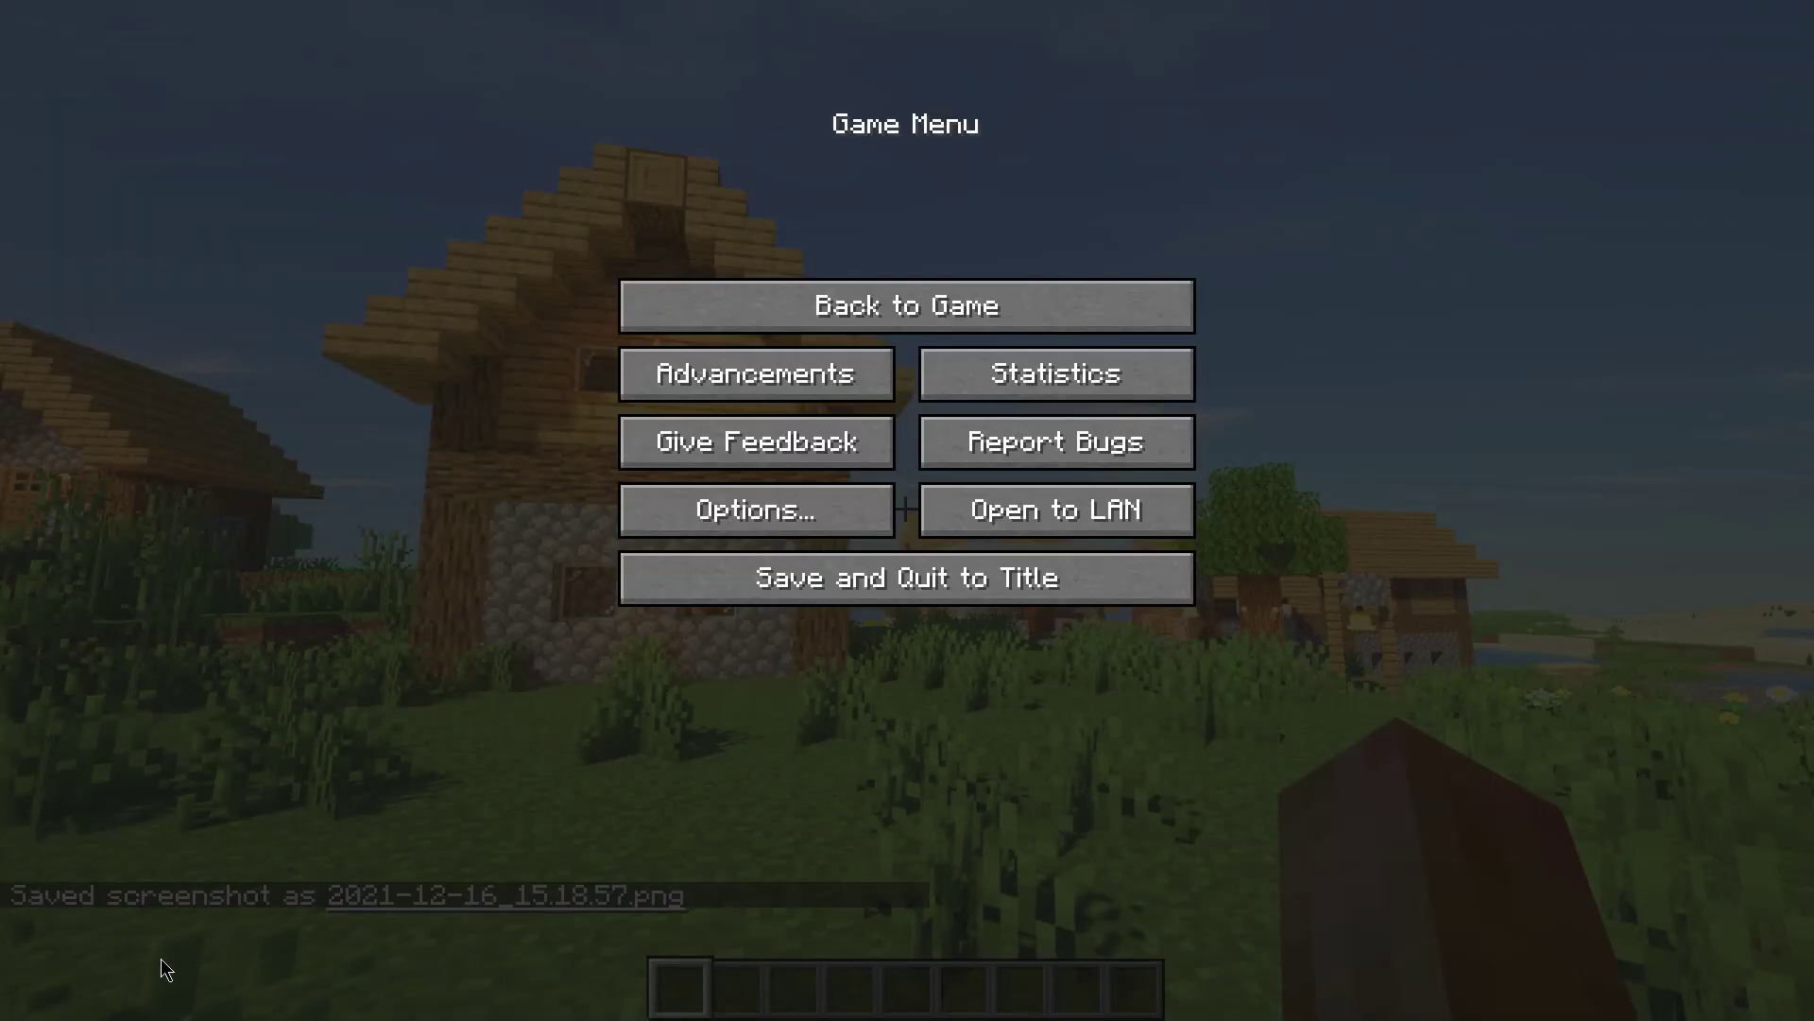
Step: Switch to Chrome and search Google Images for "village"
key("alt+Tab")
left_click(361, 99)
key("ctrl+a")
type("village")
key("Return")
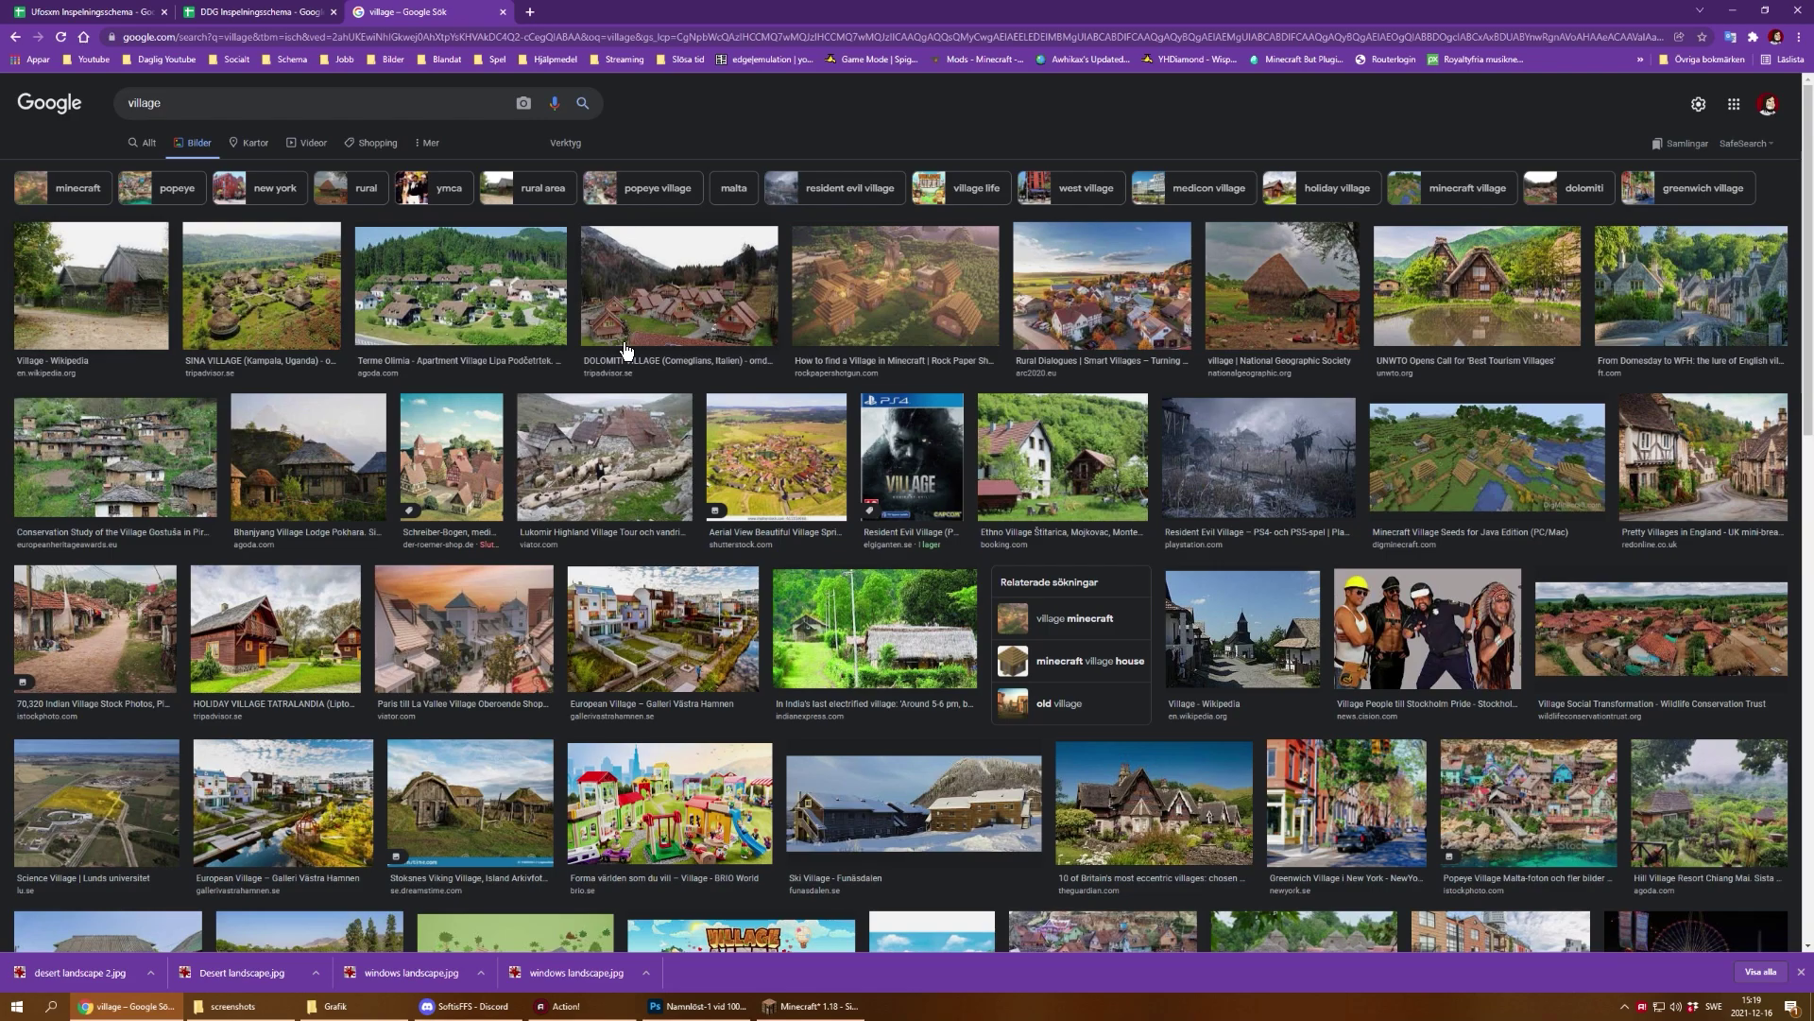
Step: Save the UNWTO 'Best Tourism Villages' photo from the results as "village maddatracka" in the Grafik folder
left_click(1438, 287)
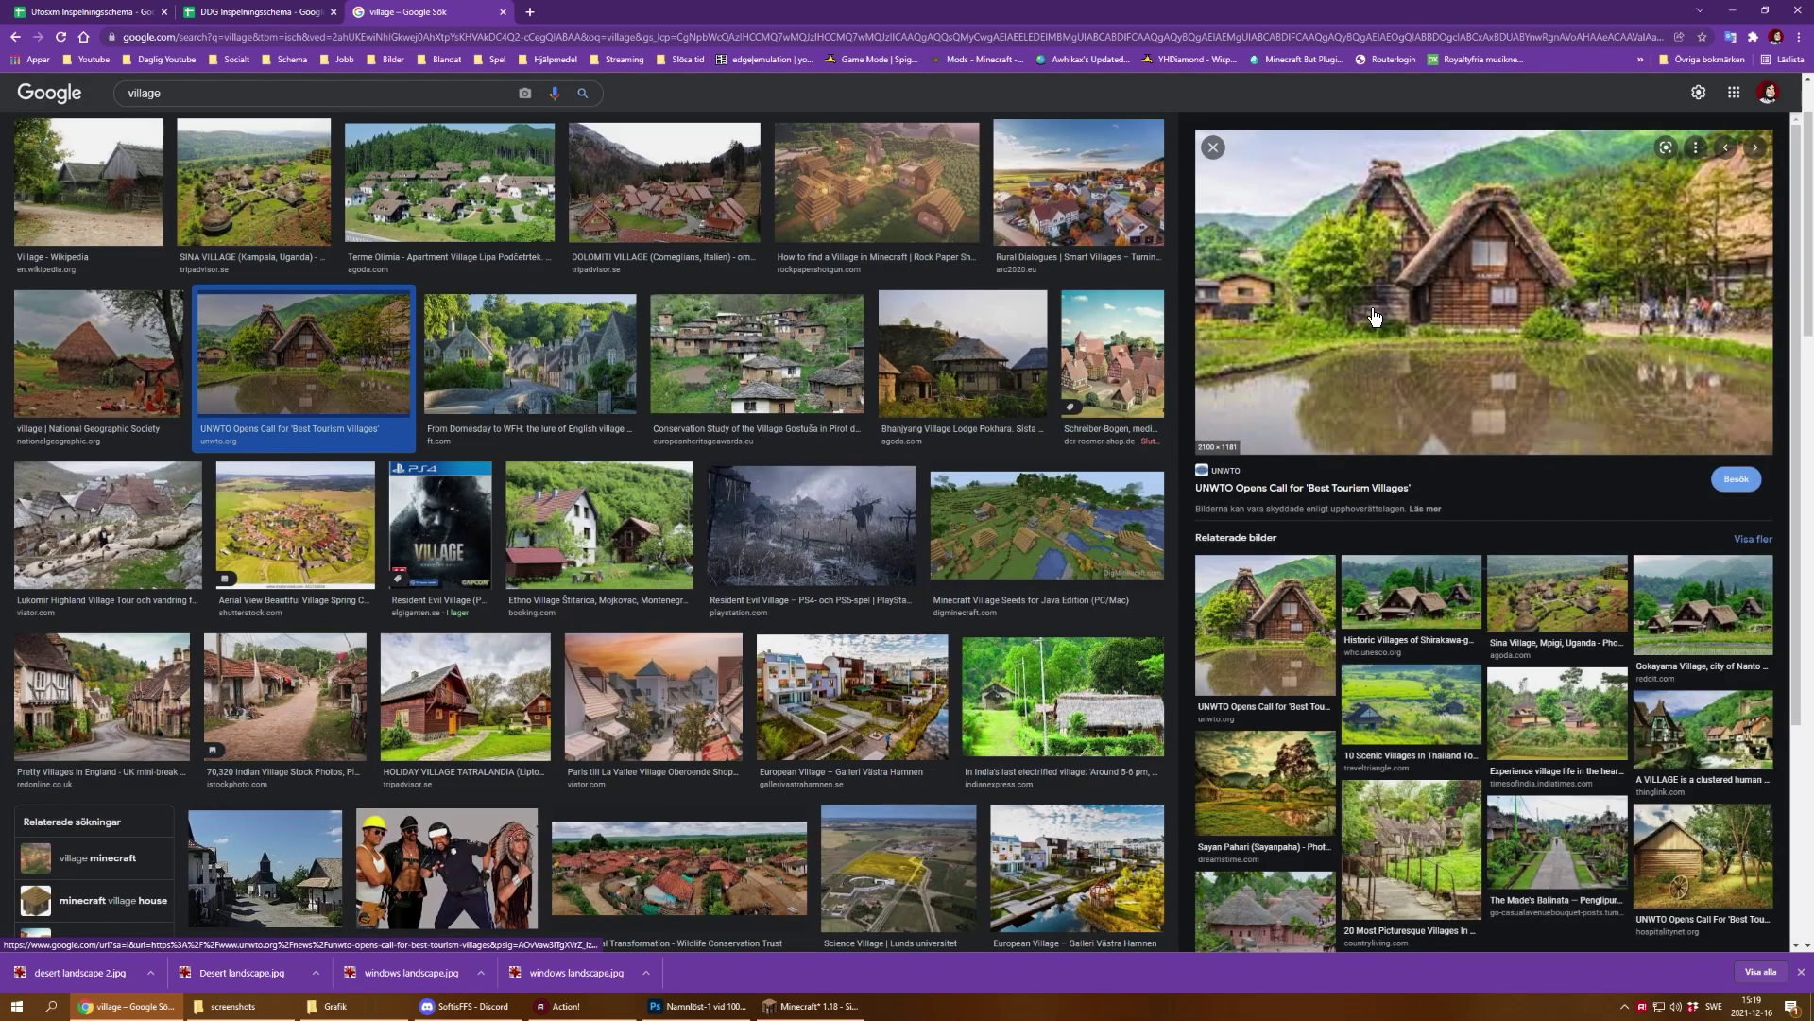
right_click(1422, 345)
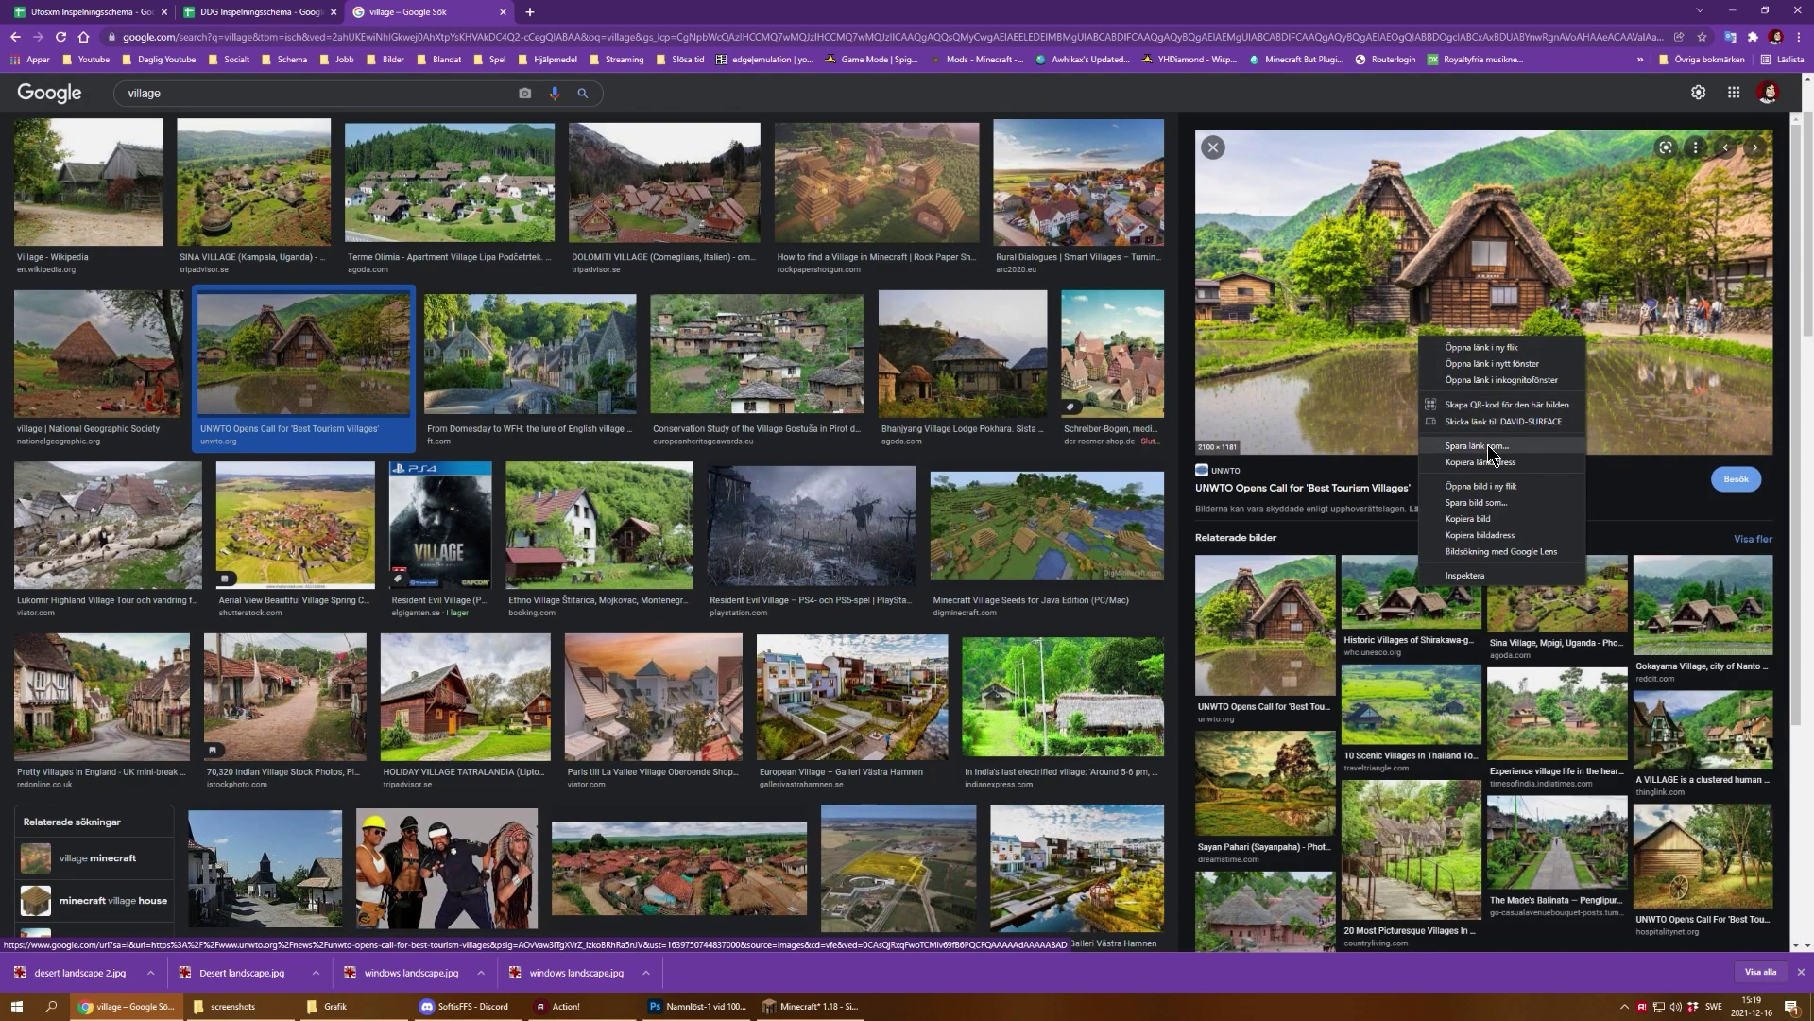
left_click(1487, 515)
type("village")
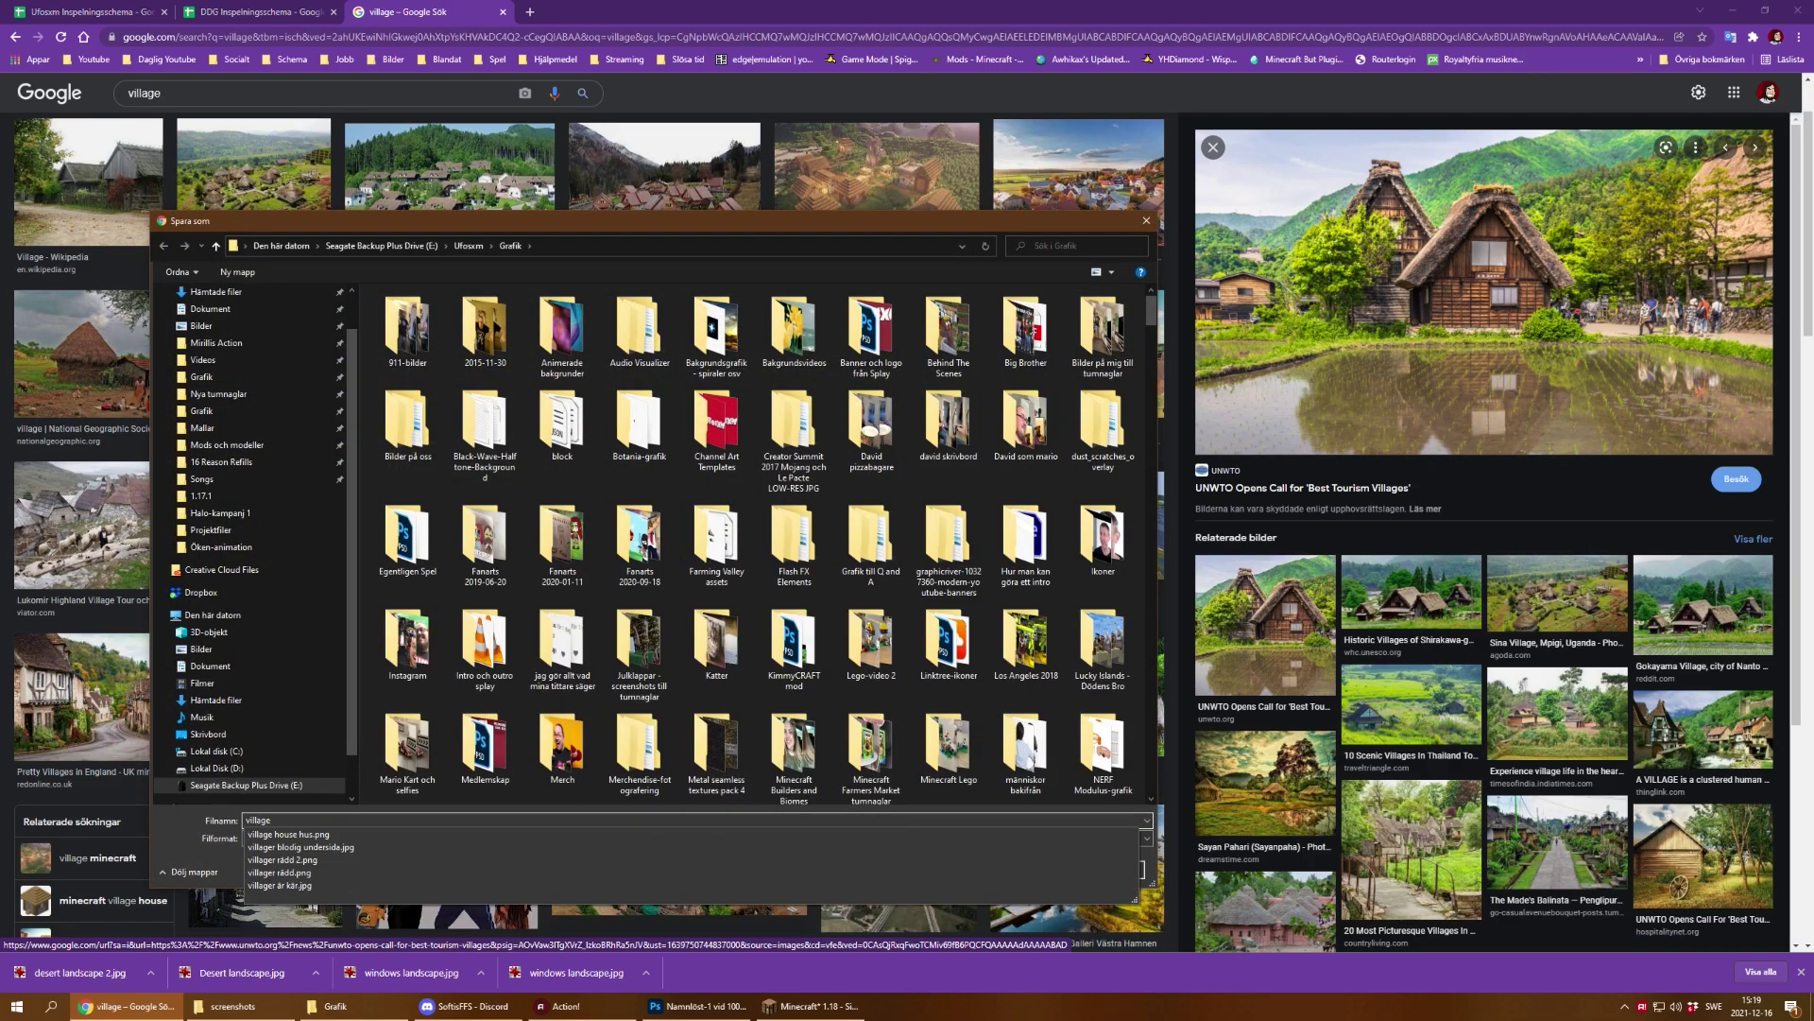
type(" maddatracka")
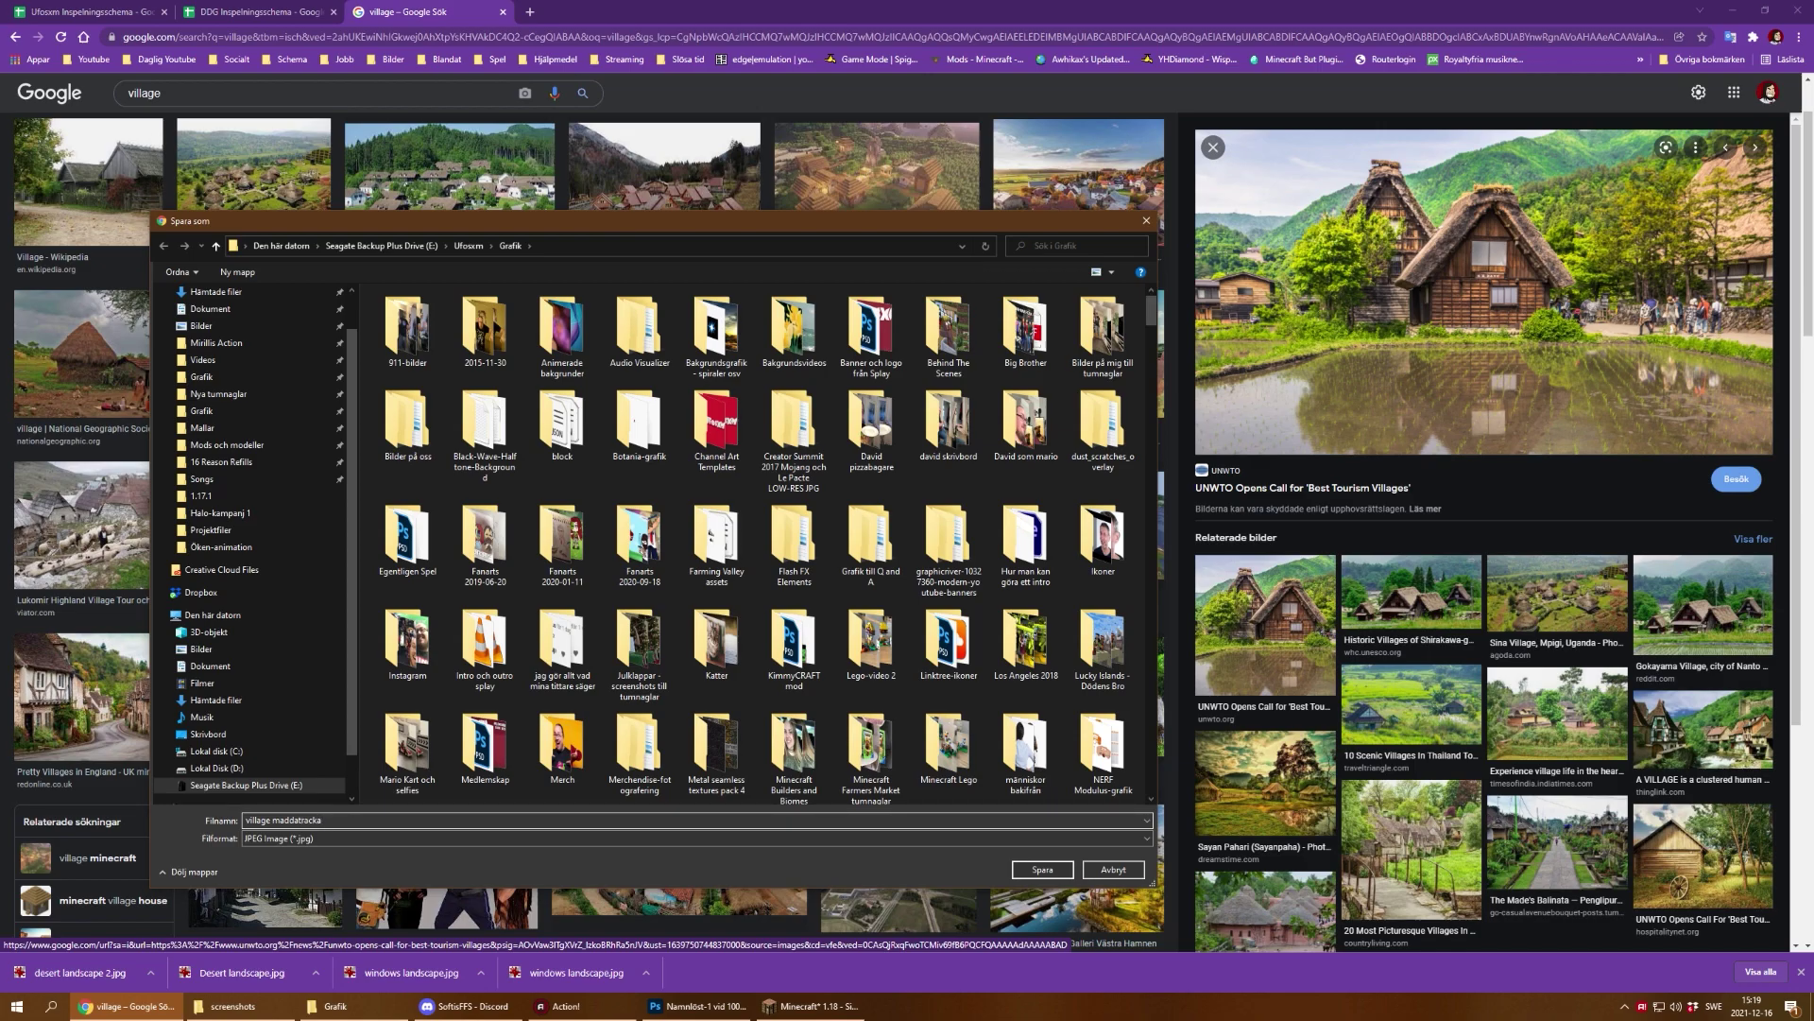
key("Return")
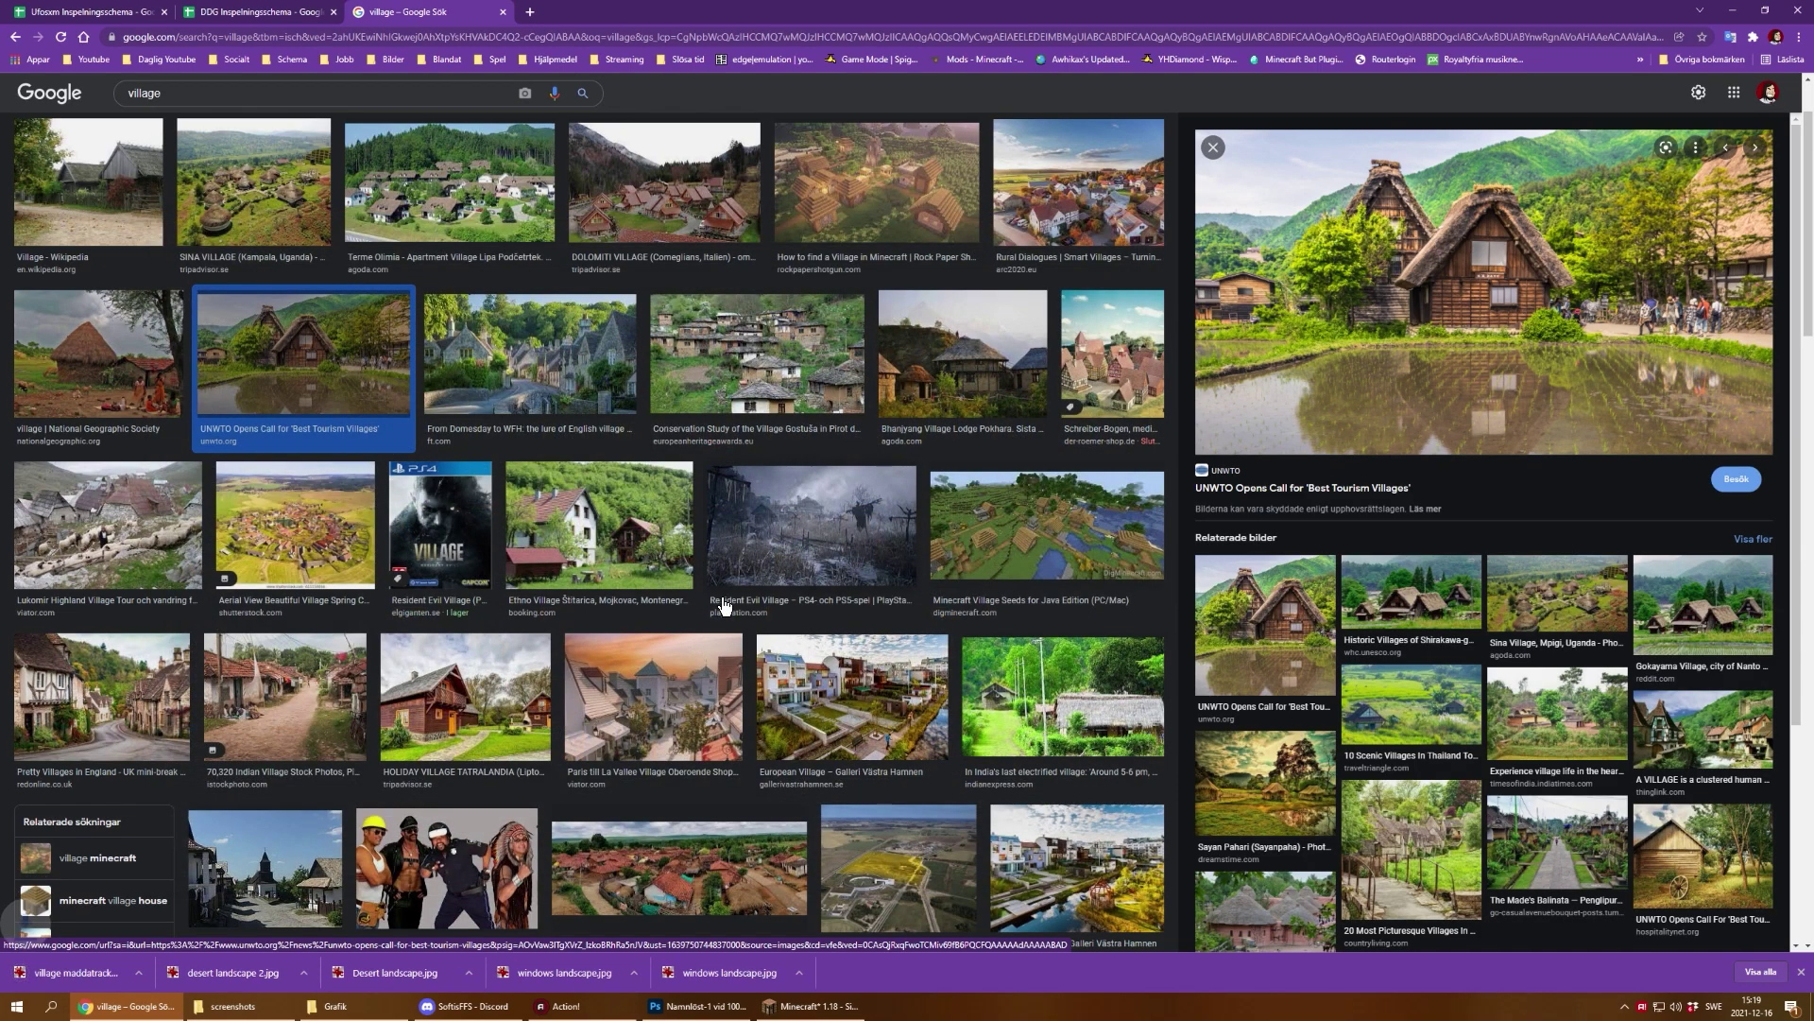
Step: Place the screenshot 2021-12-16_15.18.57.png from the screenshots folder into the Photoshop document
left_click(696, 1005)
left_click(232, 1006)
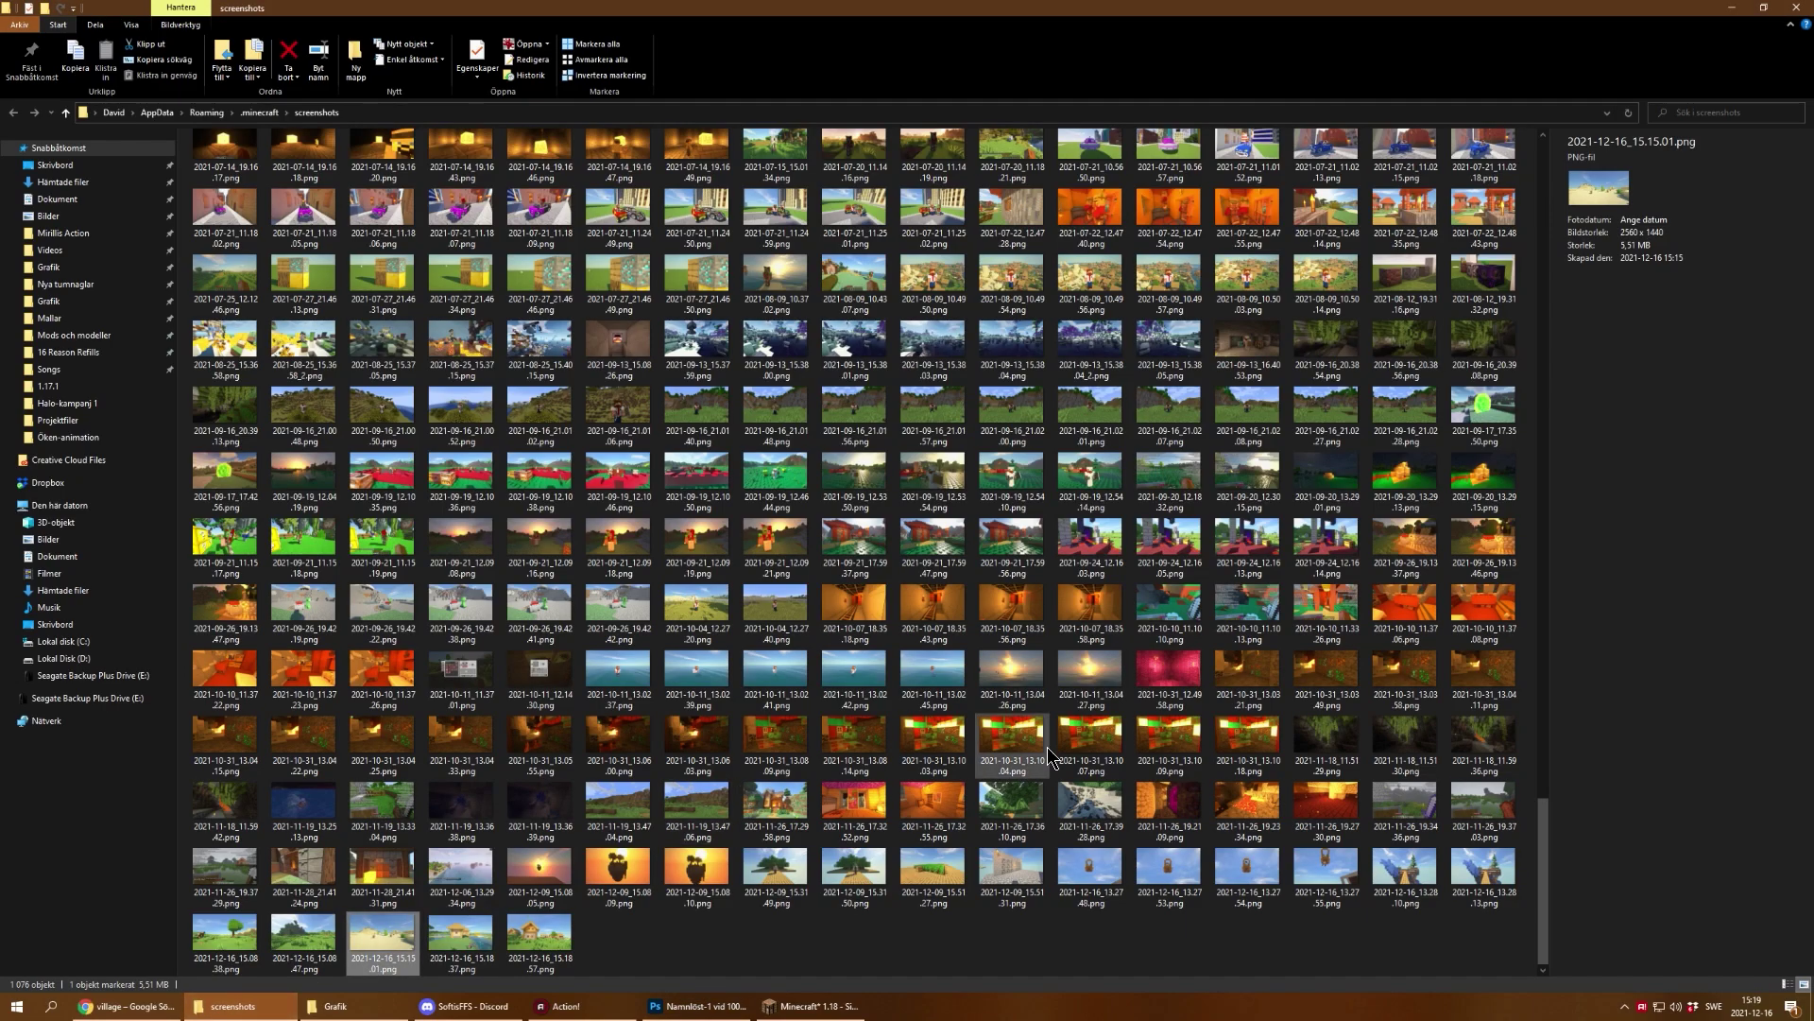
left_click_drag(626, 941, 828, 639)
Step: Open Neural Filters for the village screenshot and turn on Blandare för landskap
left_click(218, 8)
left_click(243, 62)
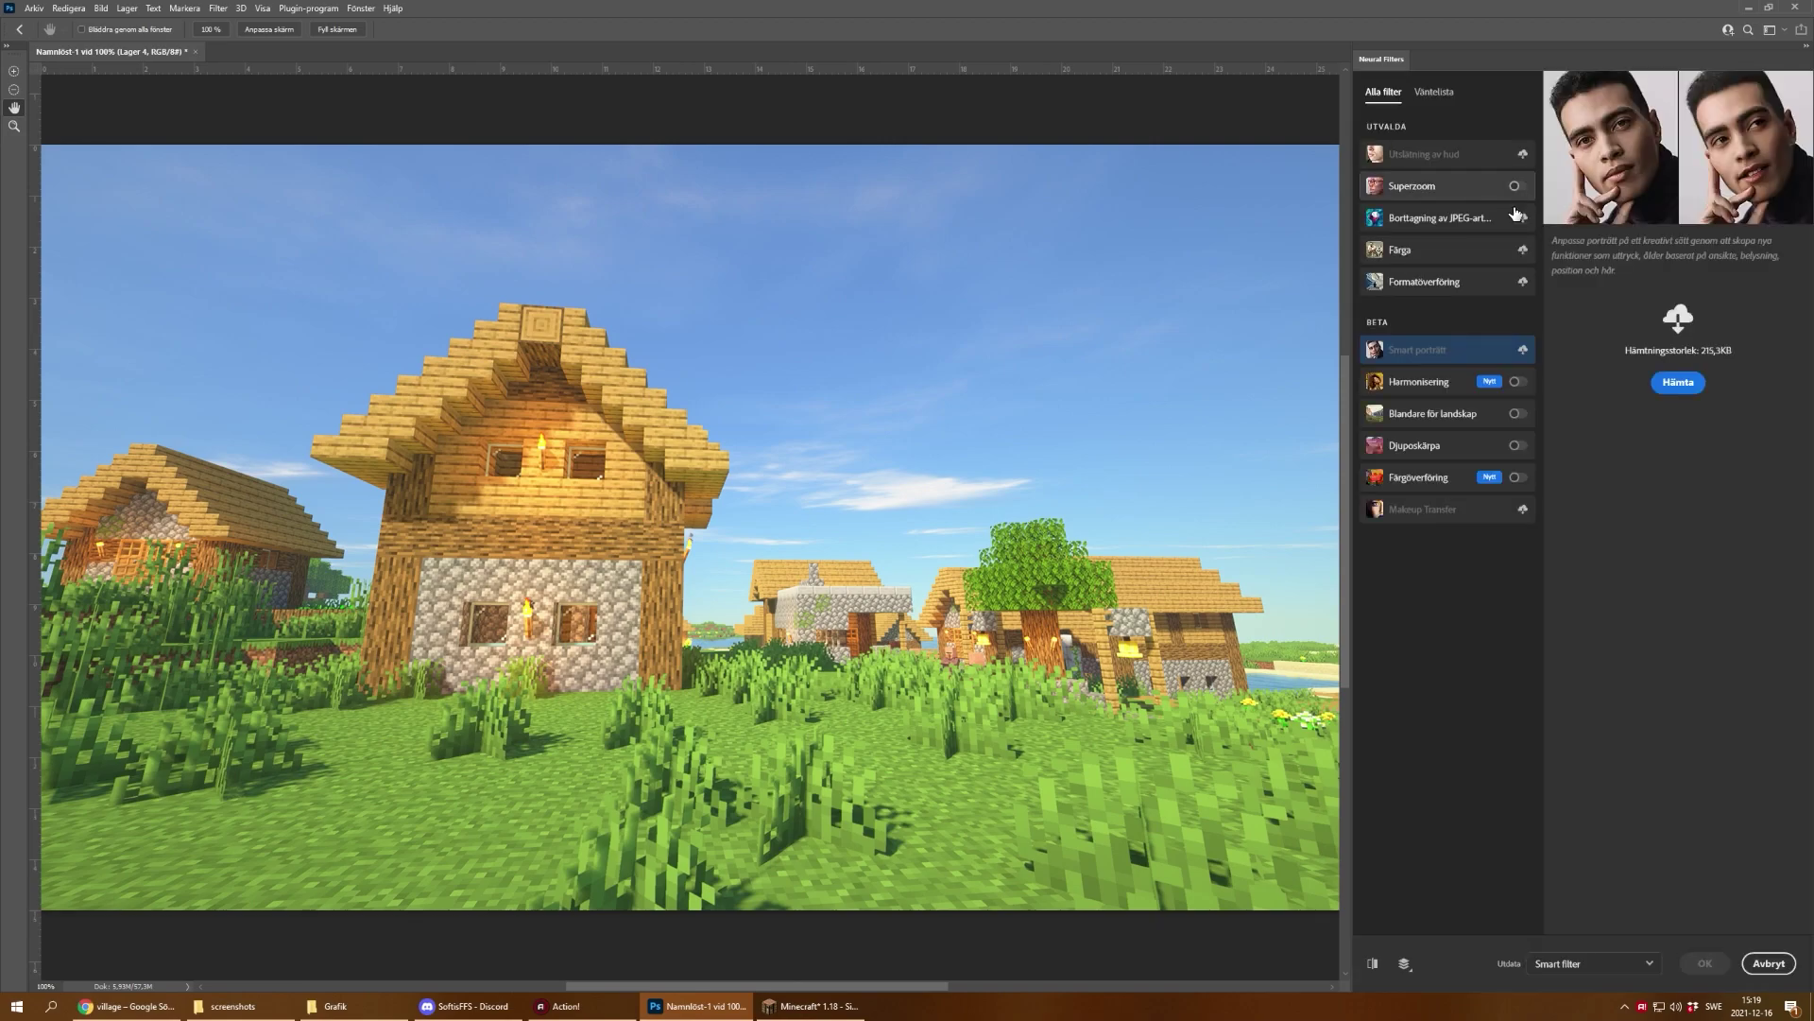
left_click(1457, 422)
Step: Load village maddatracka.jpg from the Grafik folder as the filter's custom reference image
left_click(1737, 134)
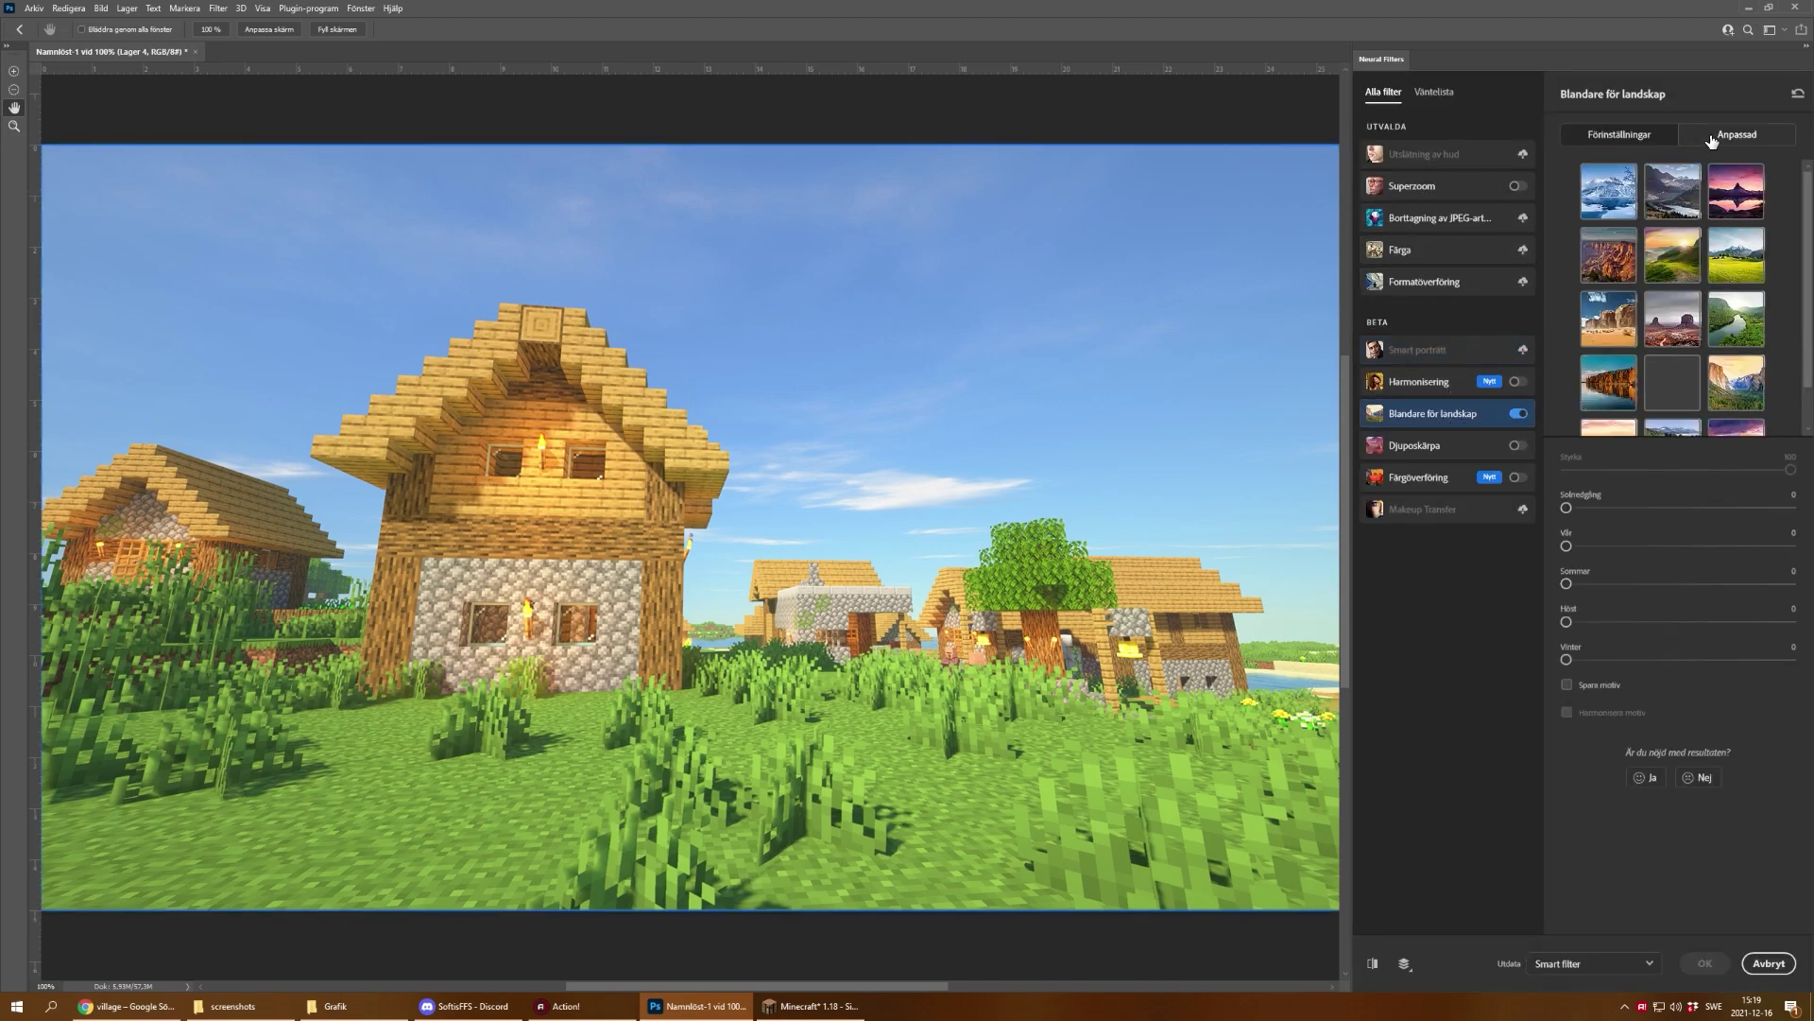
left_click(1663, 236)
left_click(1669, 264)
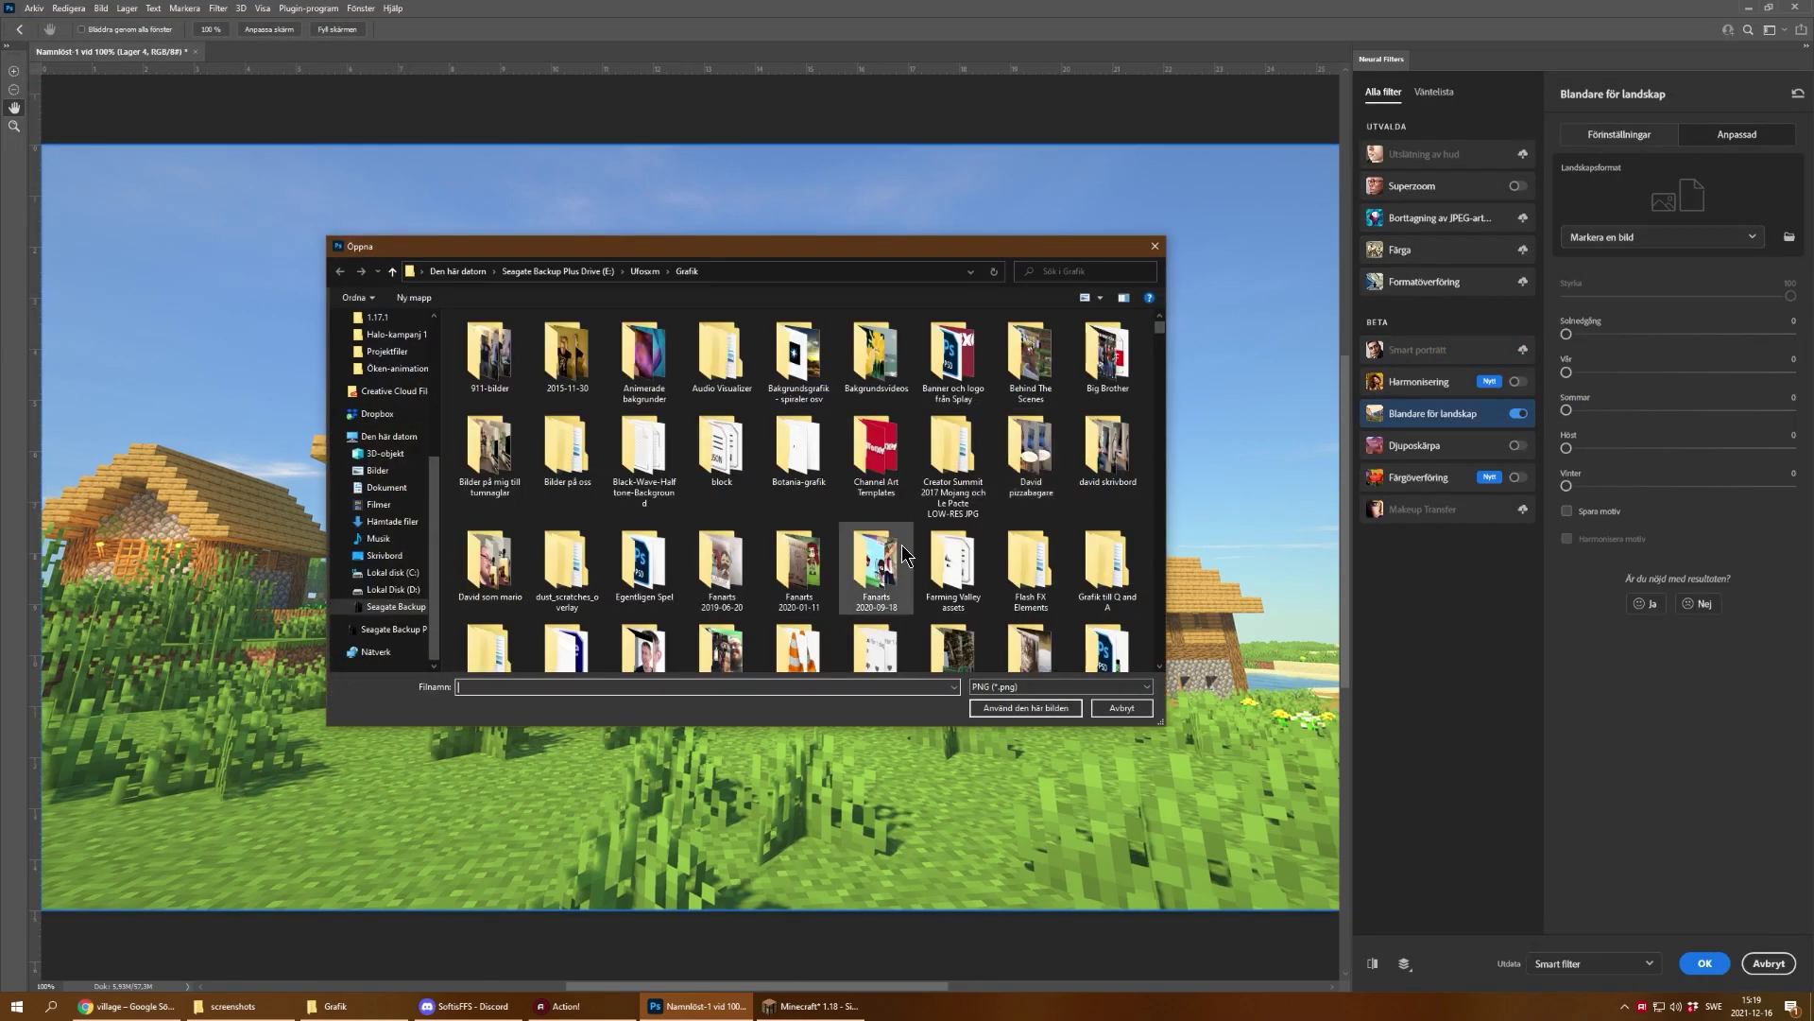
left_click(1007, 693)
left_click(996, 726)
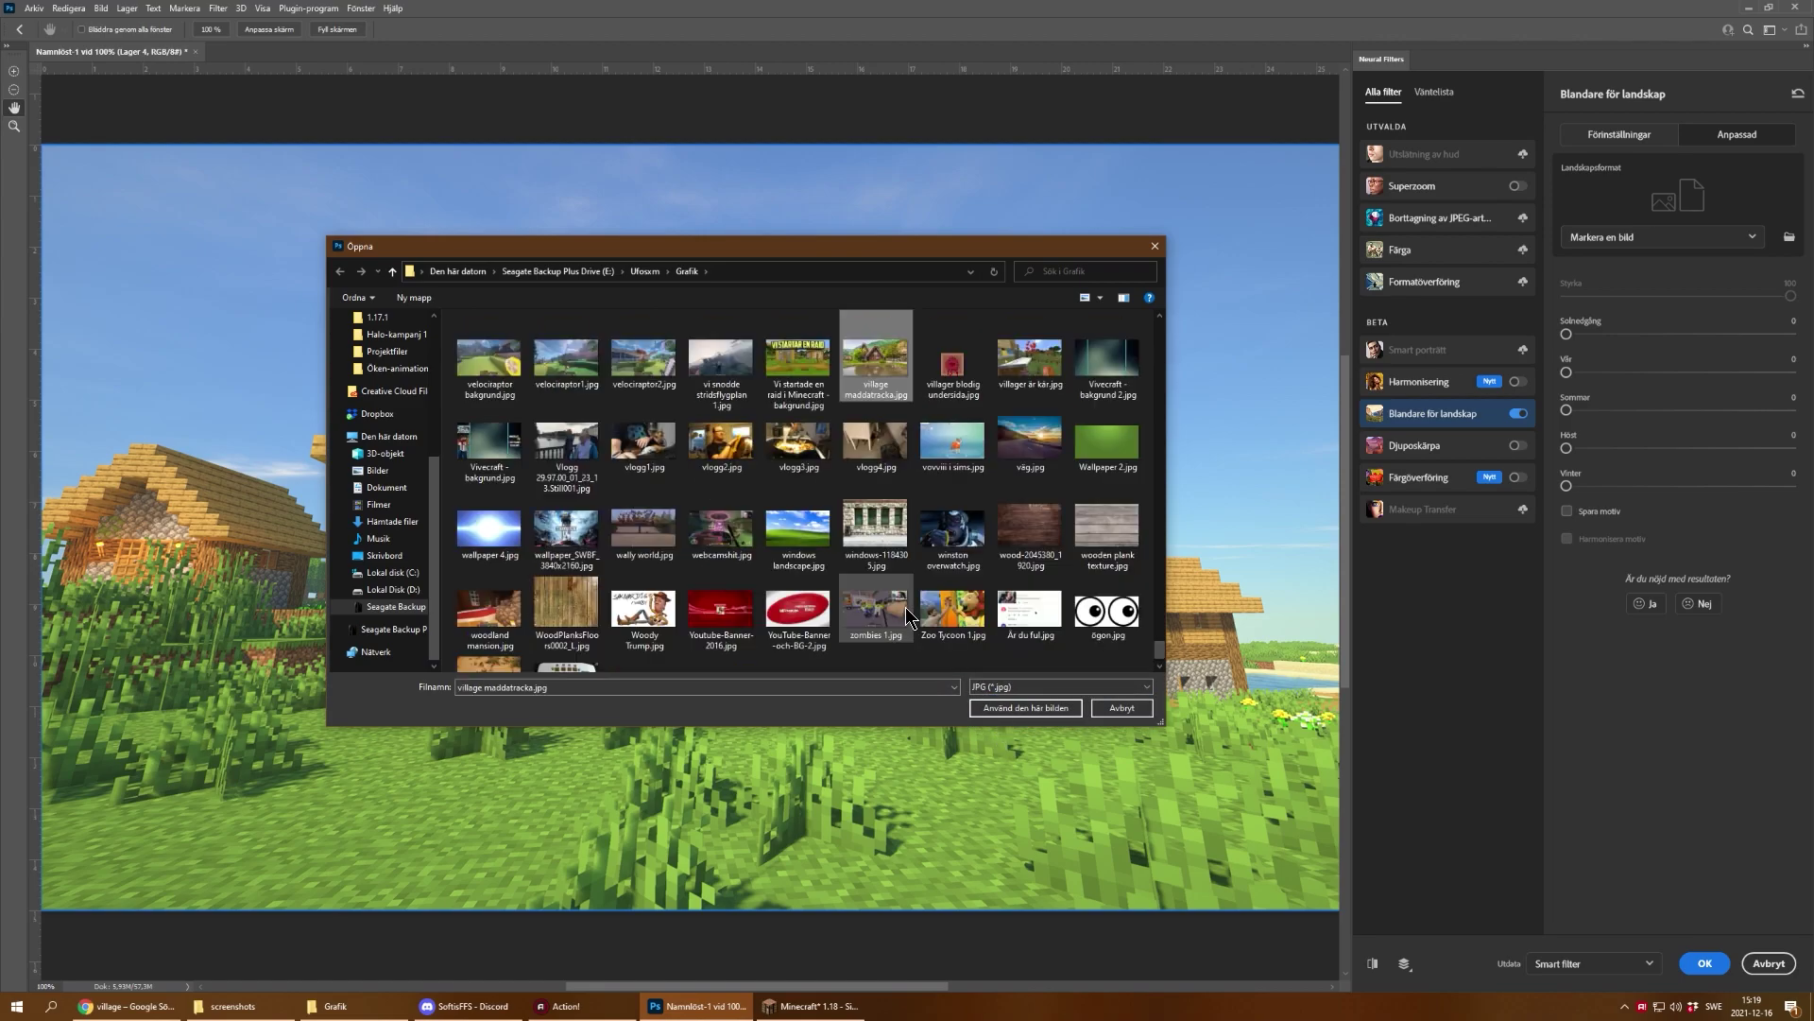
double_click(877, 371)
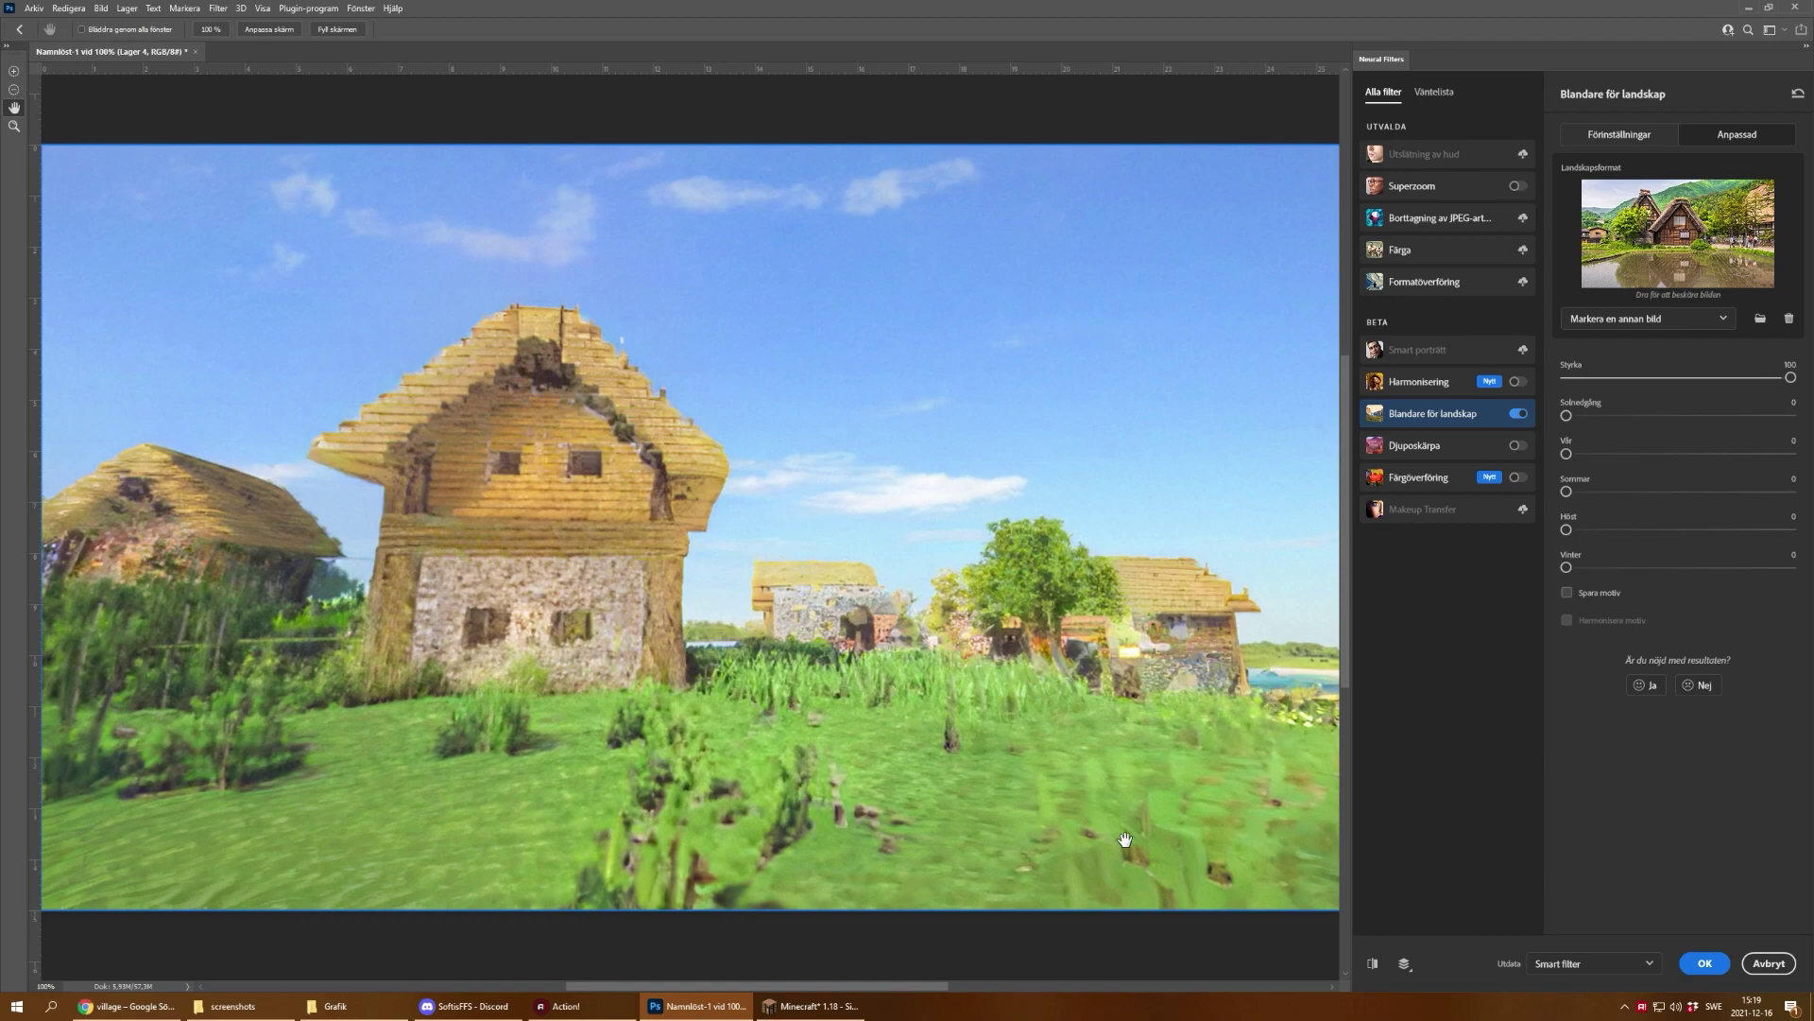
Step: Set the filter output to a new layer and apply the village landscape mix
left_click(1593, 963)
left_click(1597, 930)
left_click(1692, 965)
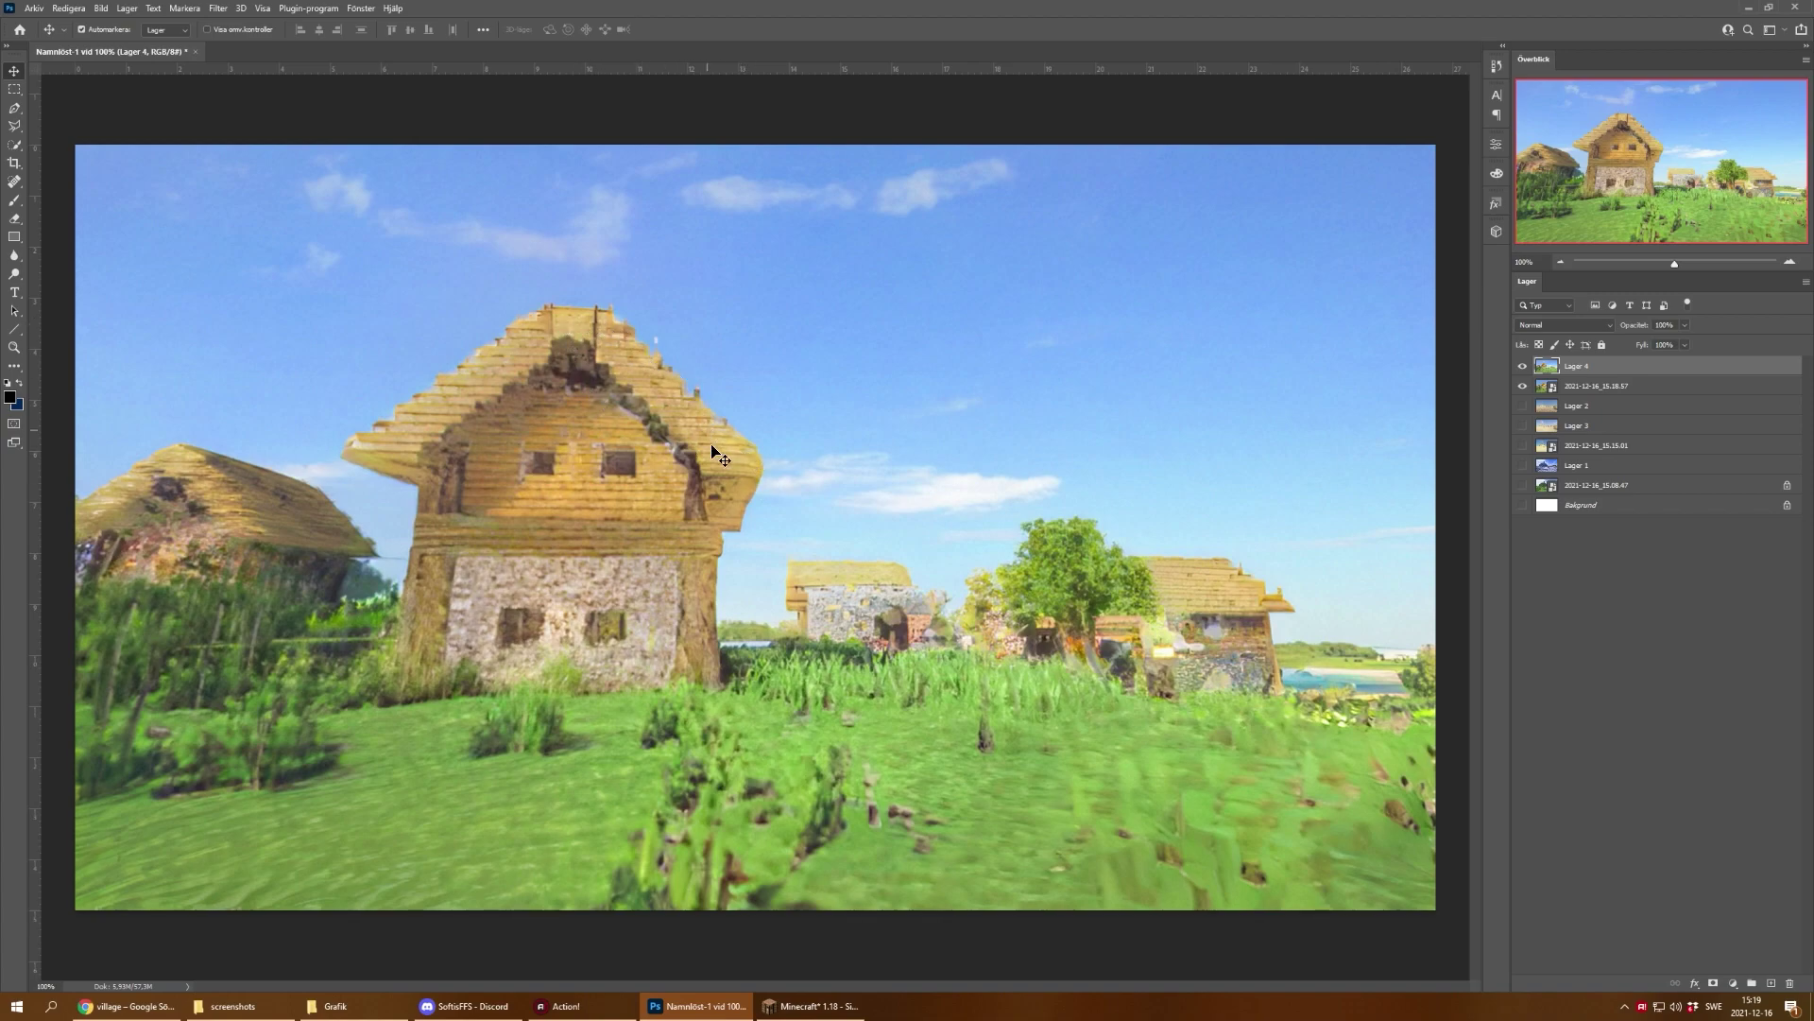
Step: Compare the filtered layer Lager 4 with the original village screenshot, and leave both layers hidden
left_click(1524, 370)
left_click(1524, 370)
left_click(1526, 369)
left_click(1525, 369)
left_click(1524, 367)
left_click(1523, 368)
left_click(1524, 367)
left_click(1523, 368)
left_click(1523, 367)
left_click(1523, 367)
left_click(1523, 367)
left_click(1524, 384)
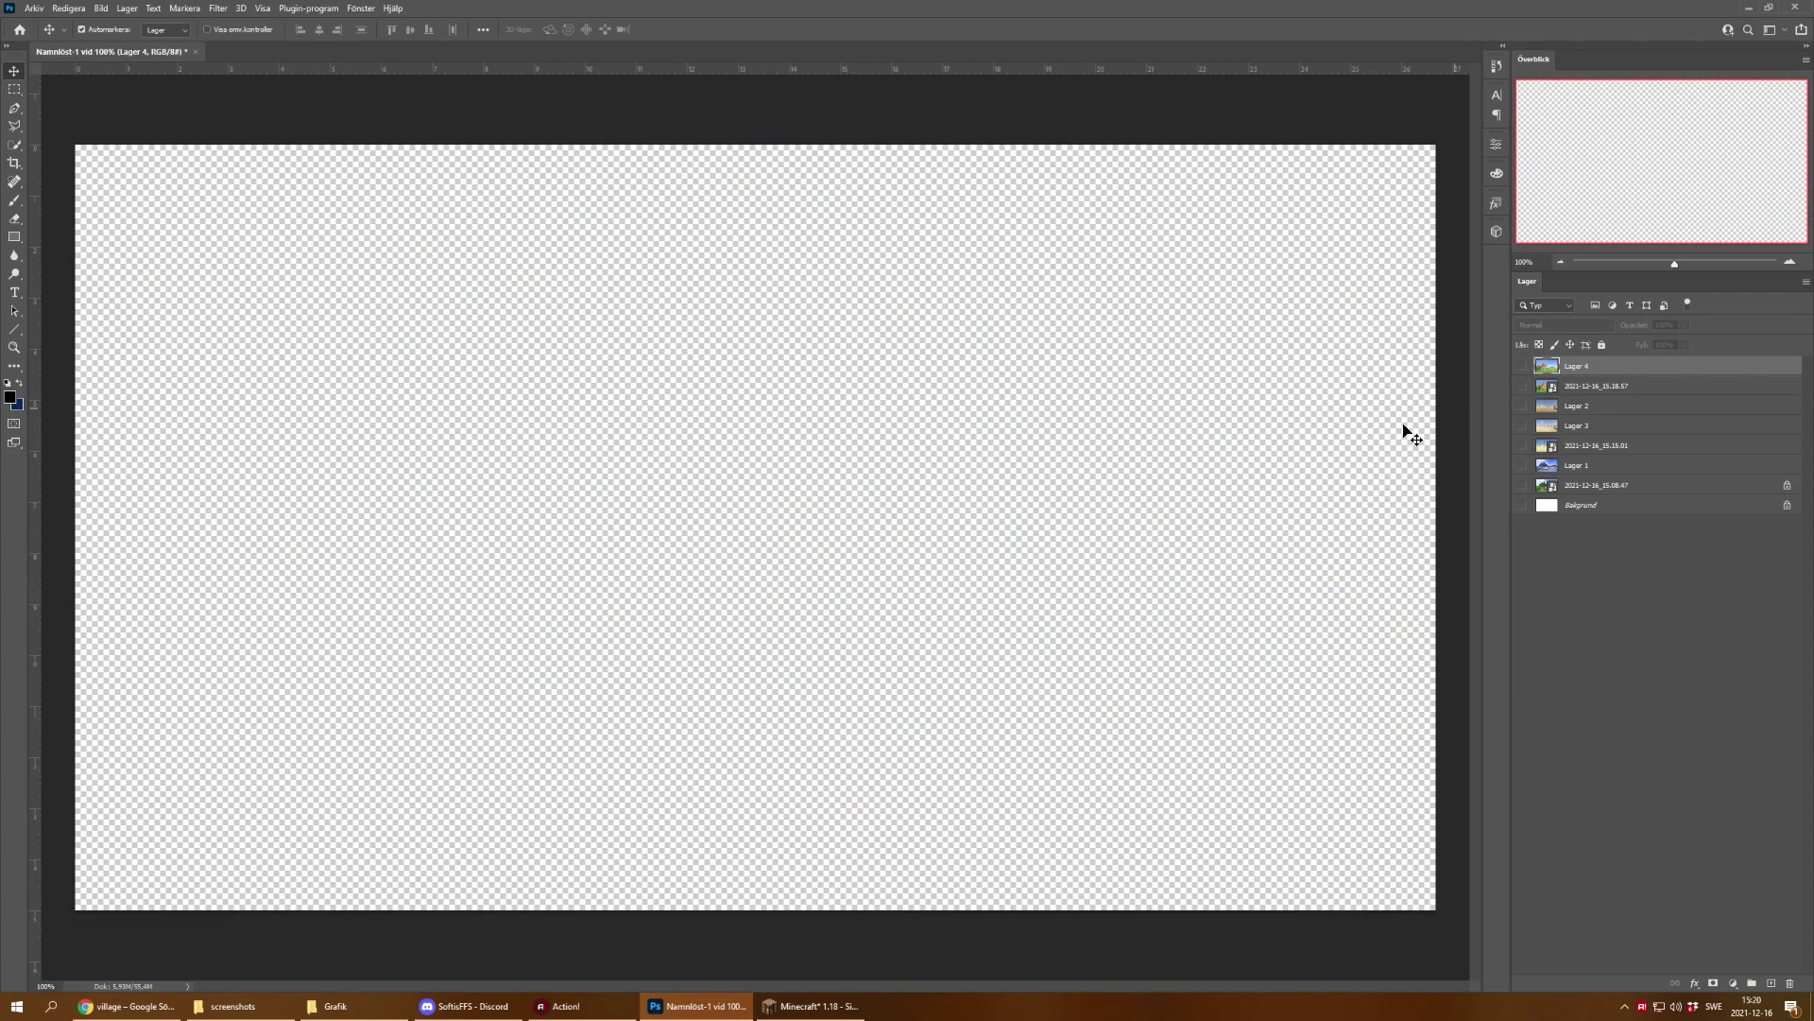
Step: Place screenshot 2021-12-16_15.18.37.png from the screenshots folder as a new layer, enlarged to fill the whole canvas
left_click(232, 1006)
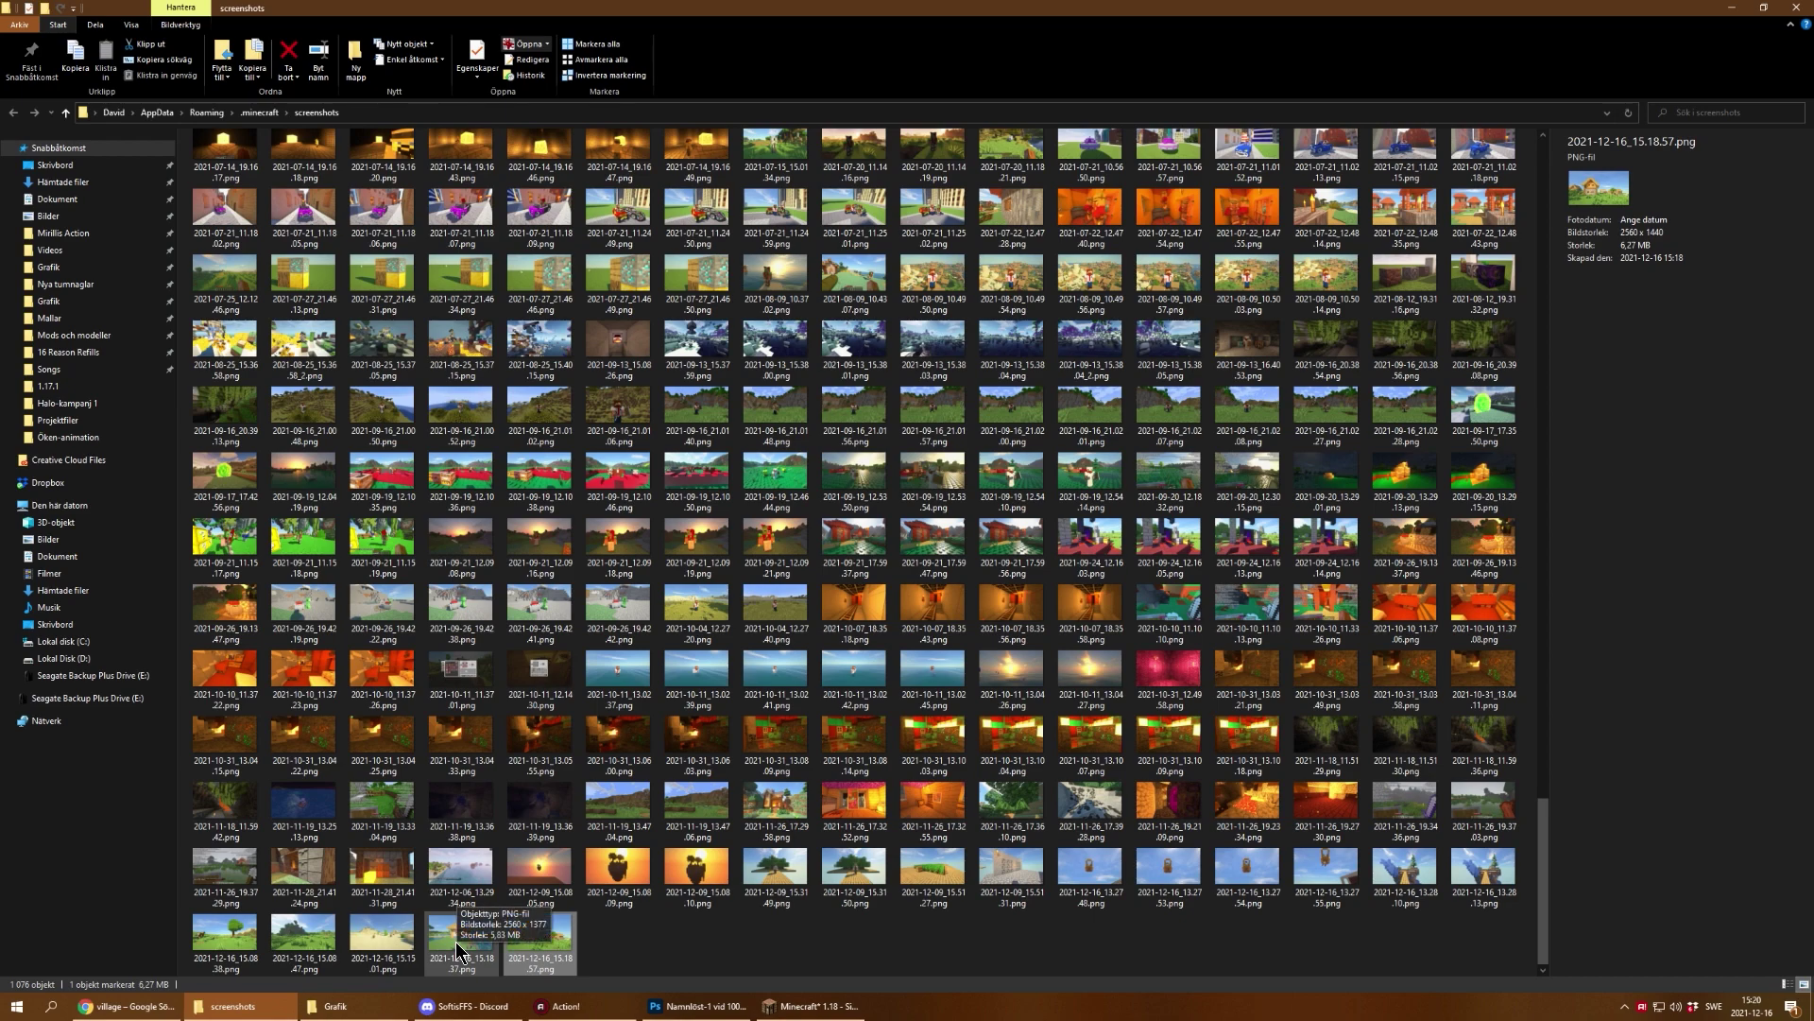
left_click_drag(457, 950, 831, 527)
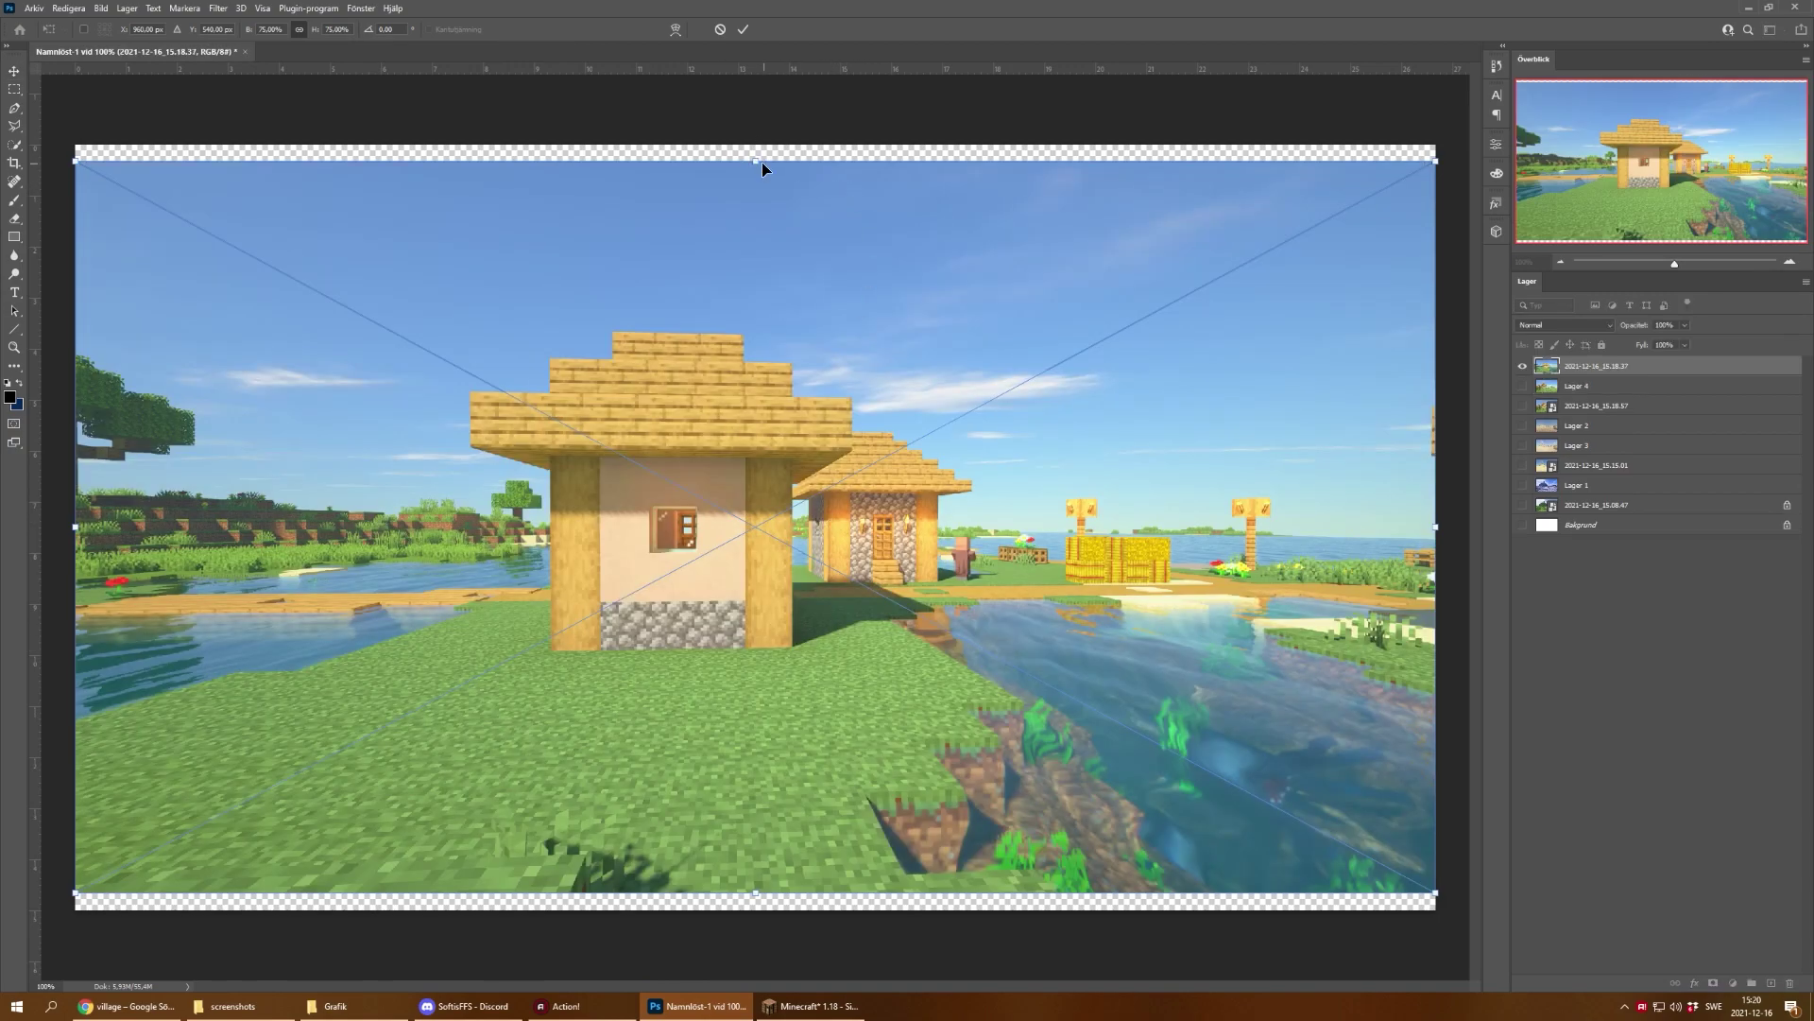
left_click_drag(765, 168, 753, 110)
key("Return")
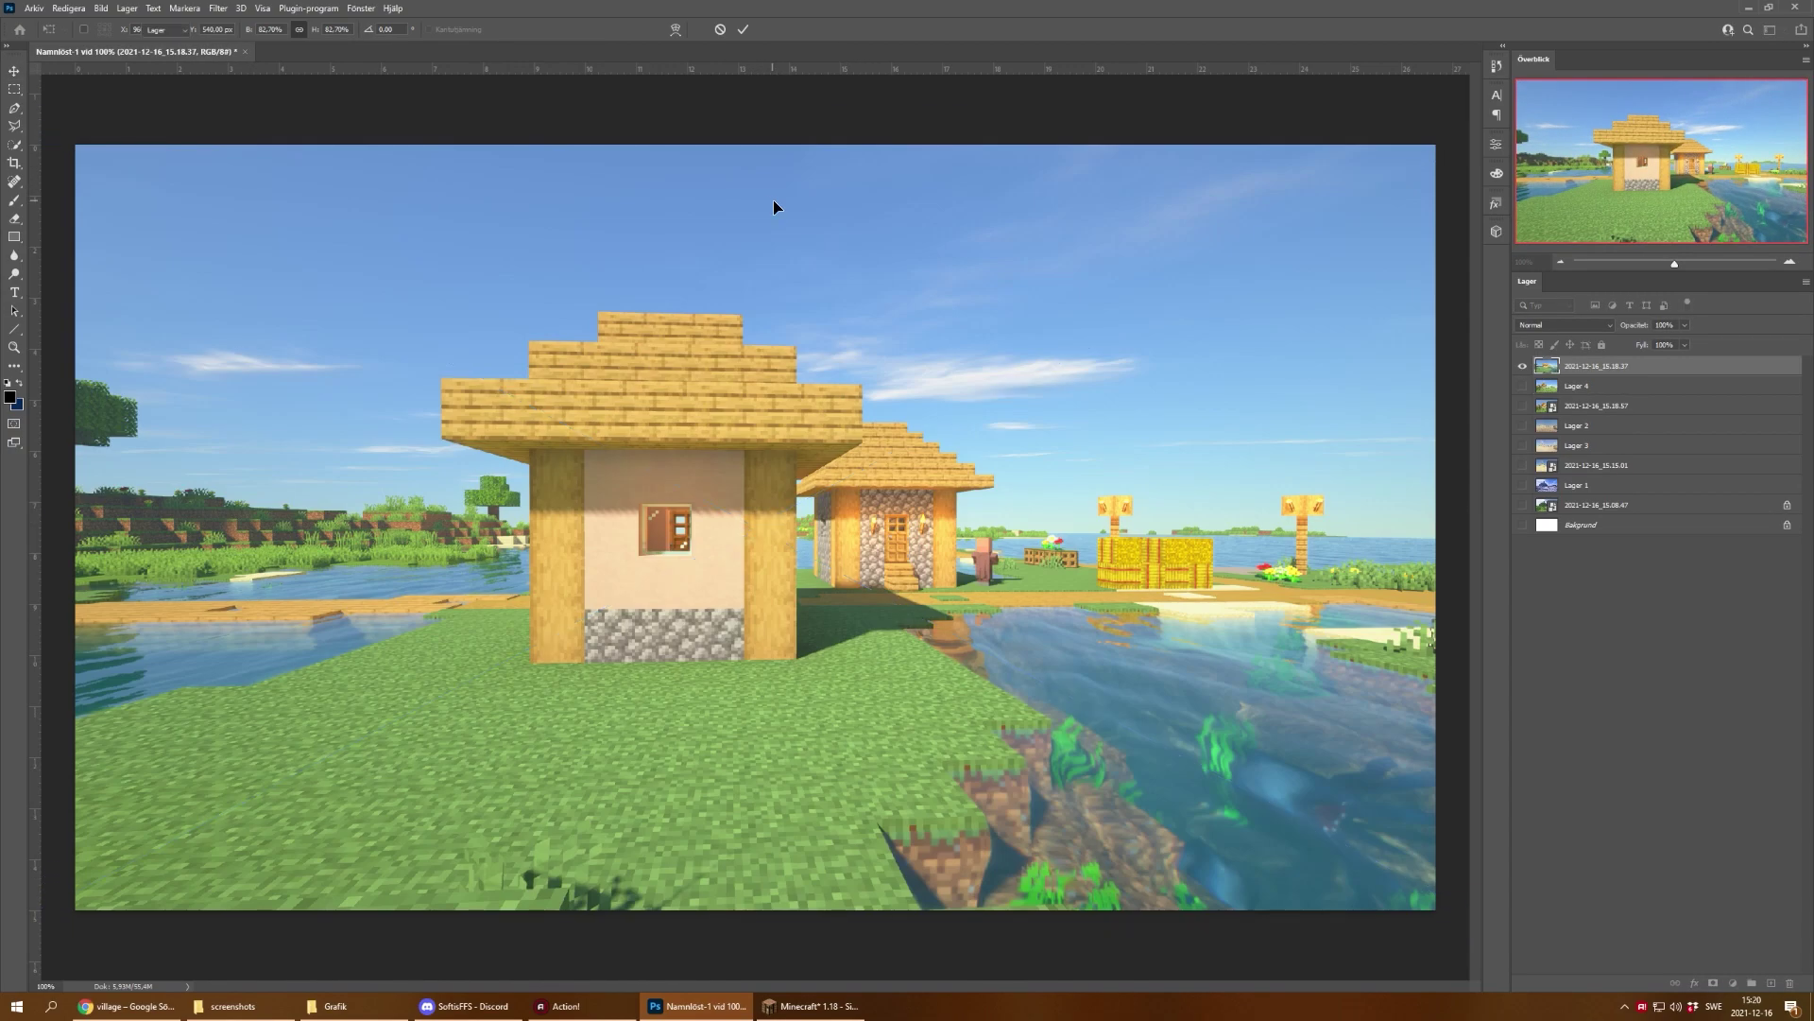
Step: Open Neural Filters for the new village screenshot and turn on Blandare för landskap in its custom reference mode
left_click(218, 8)
left_click(259, 68)
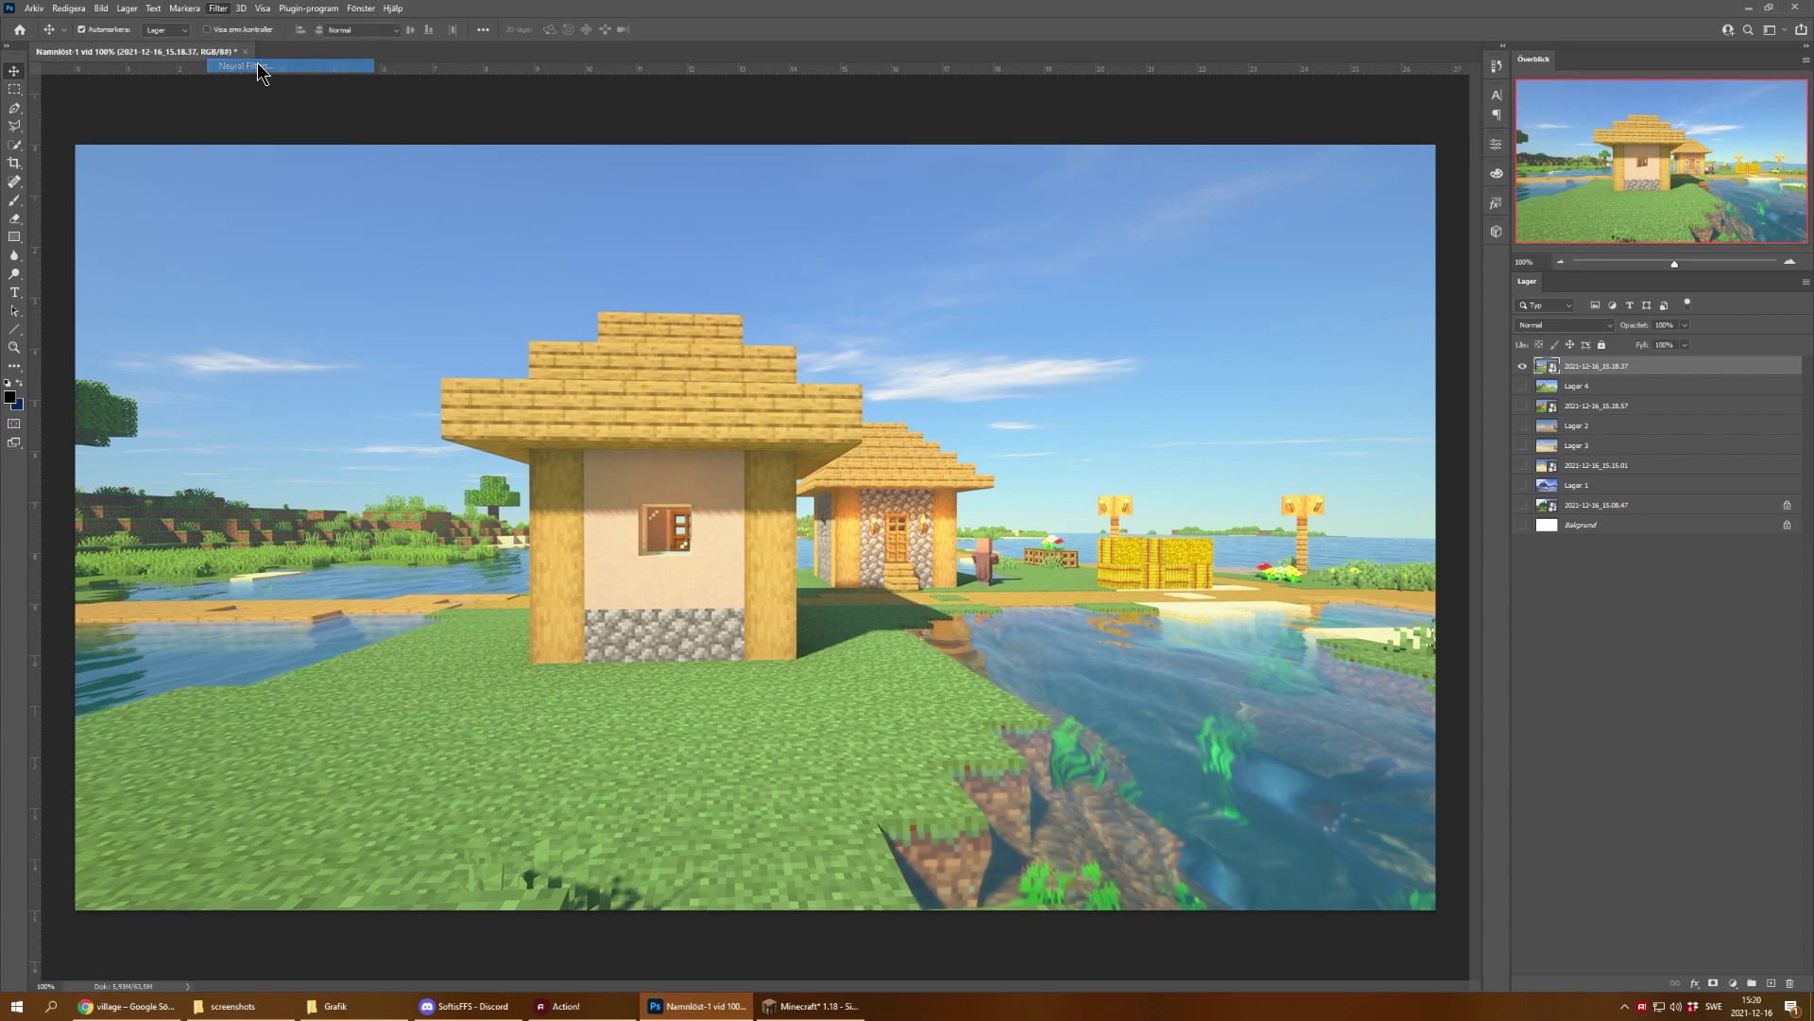
left_click(1518, 412)
left_click(1737, 134)
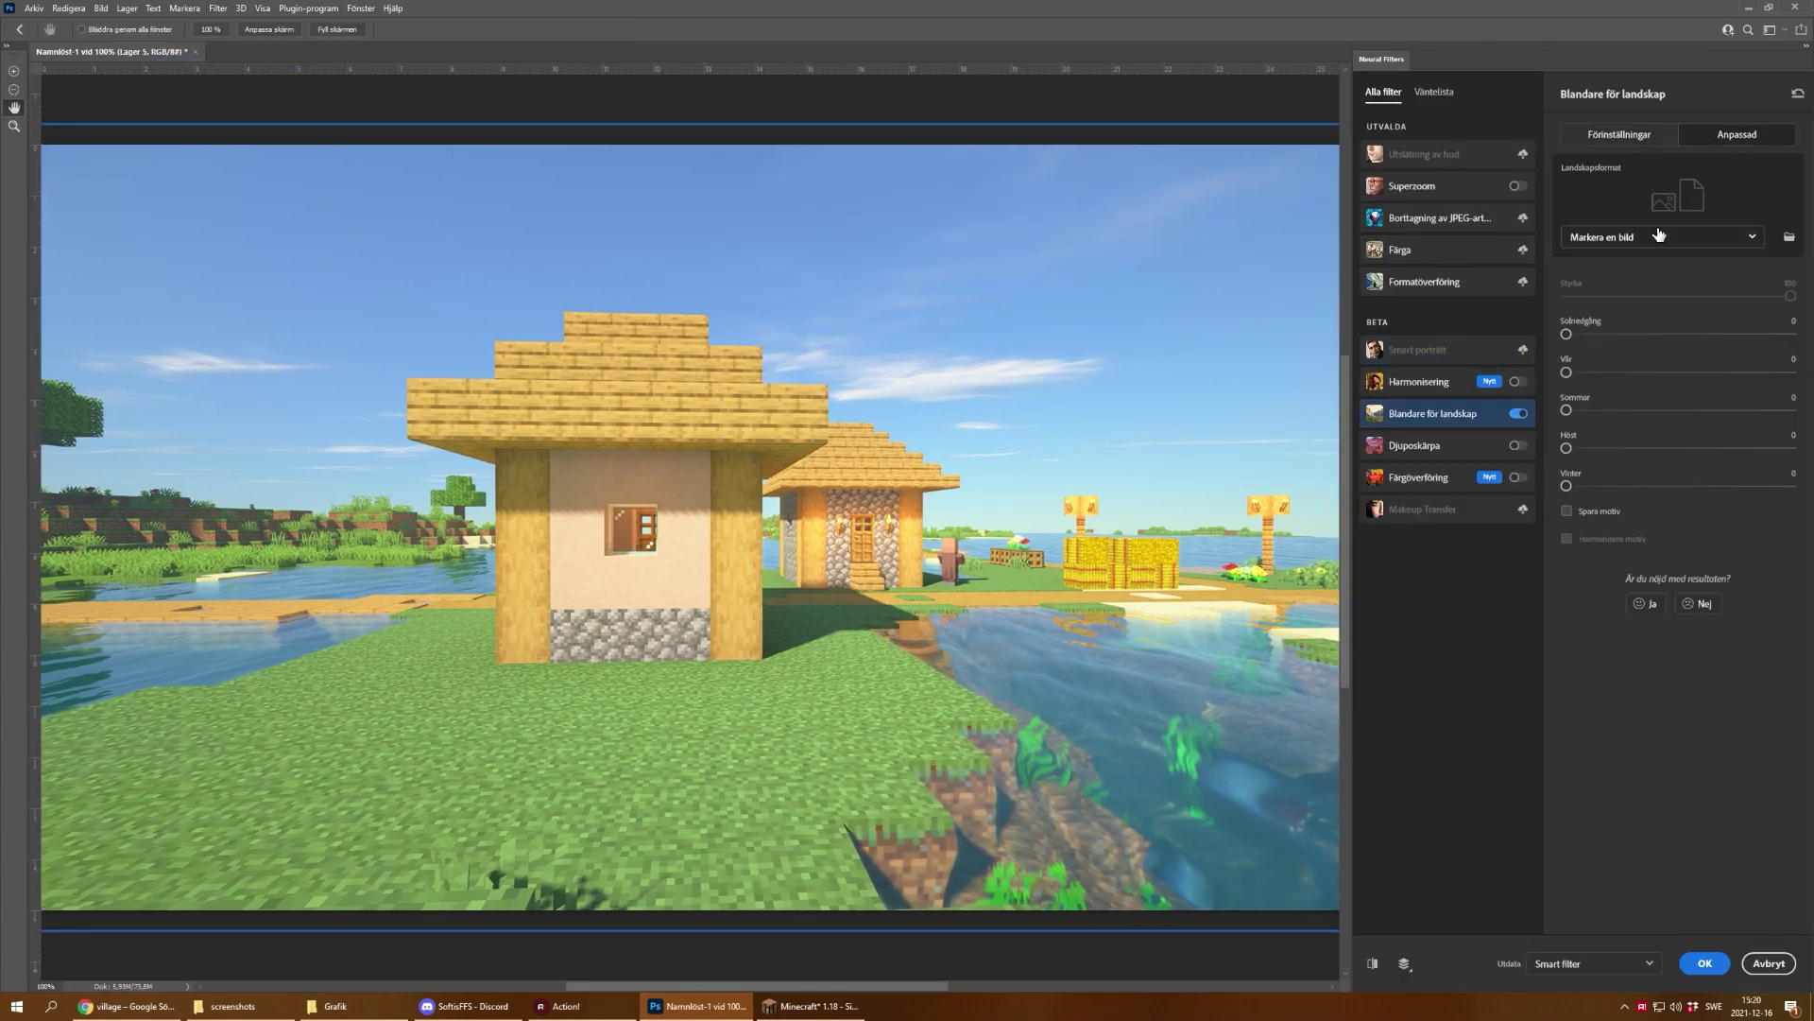
Step: Load village maddatracka.jpg from the Grafik folder as the reference image and apply the landscape mix to a new layer
left_click(1654, 237)
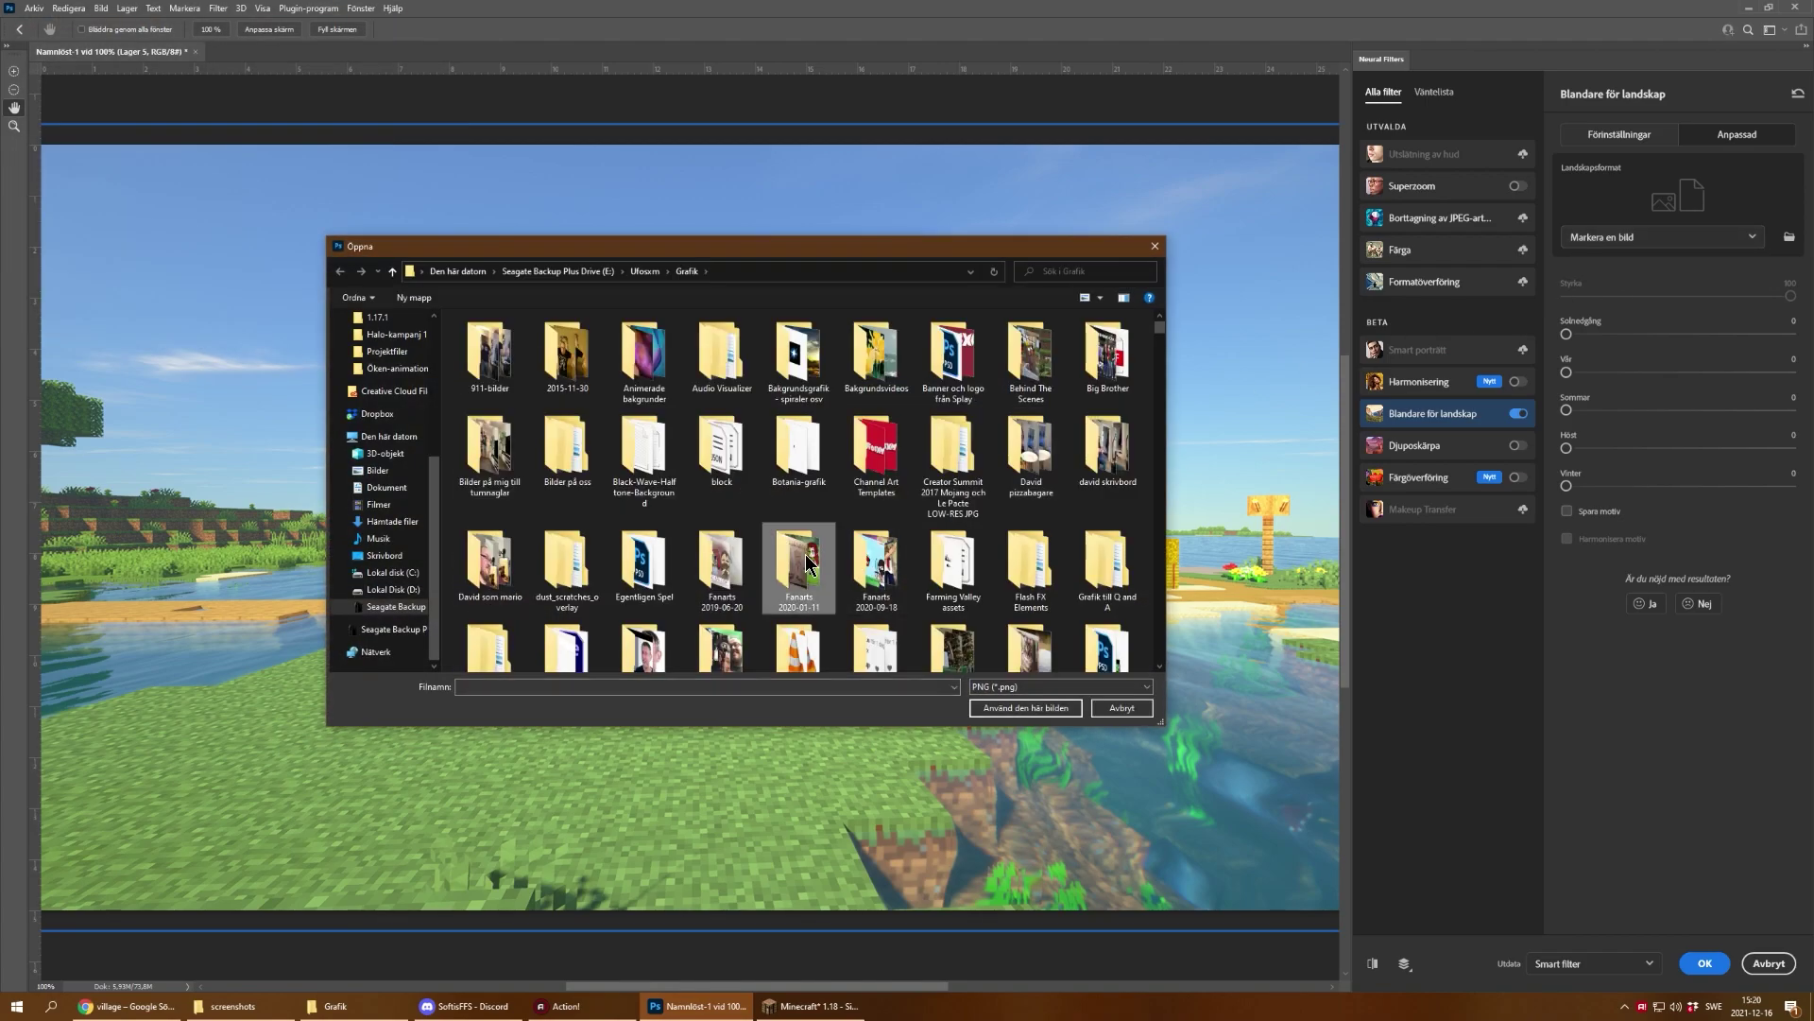
left_click(1057, 686)
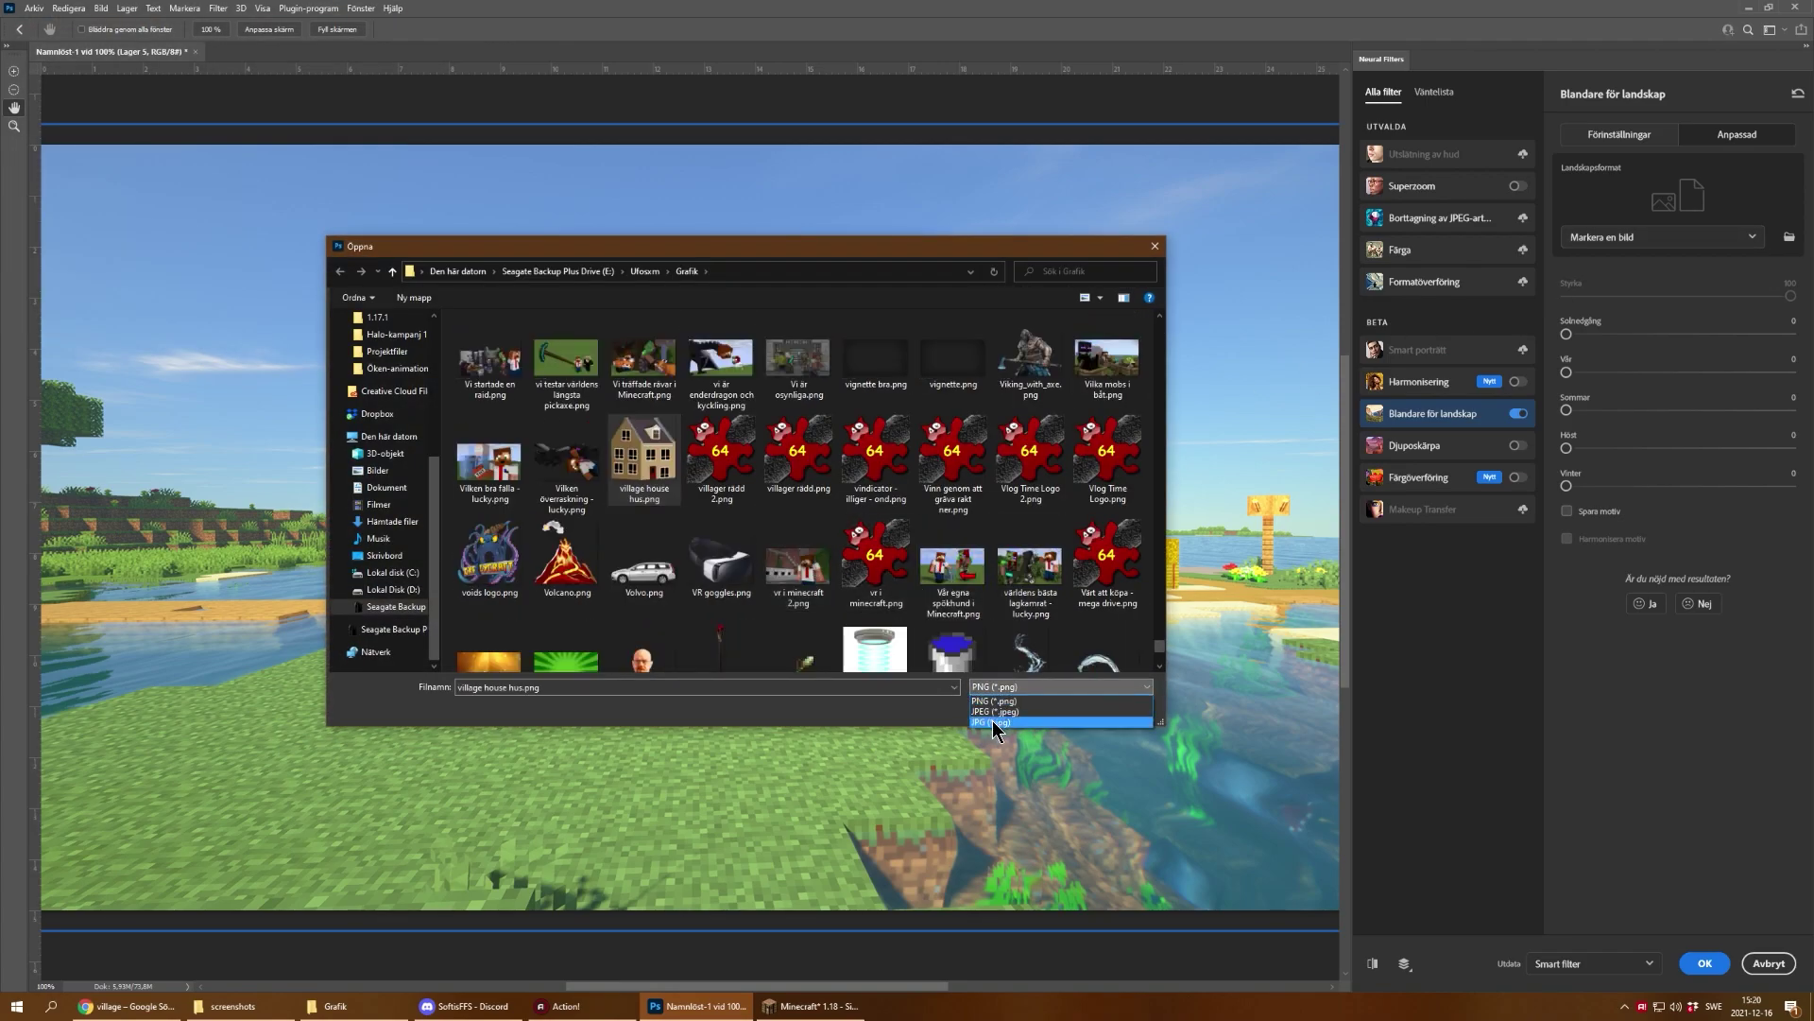
left_click(989, 724)
double_click(881, 560)
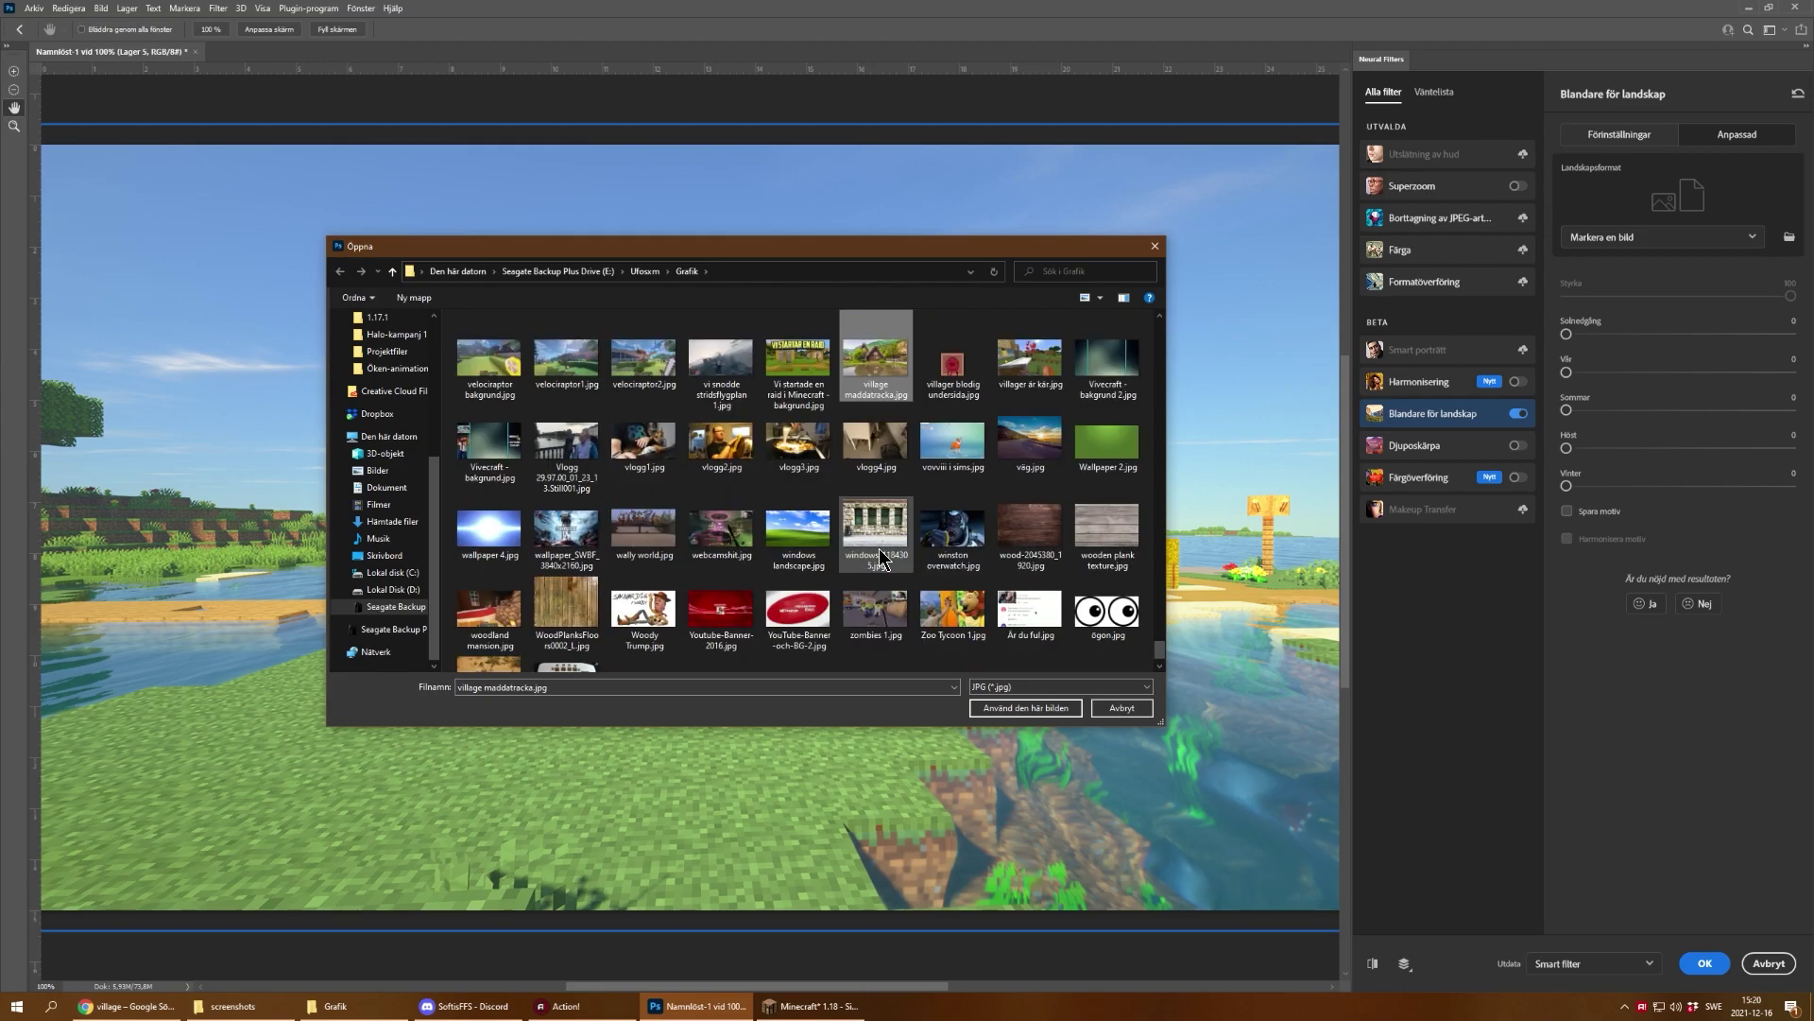
double_click(882, 365)
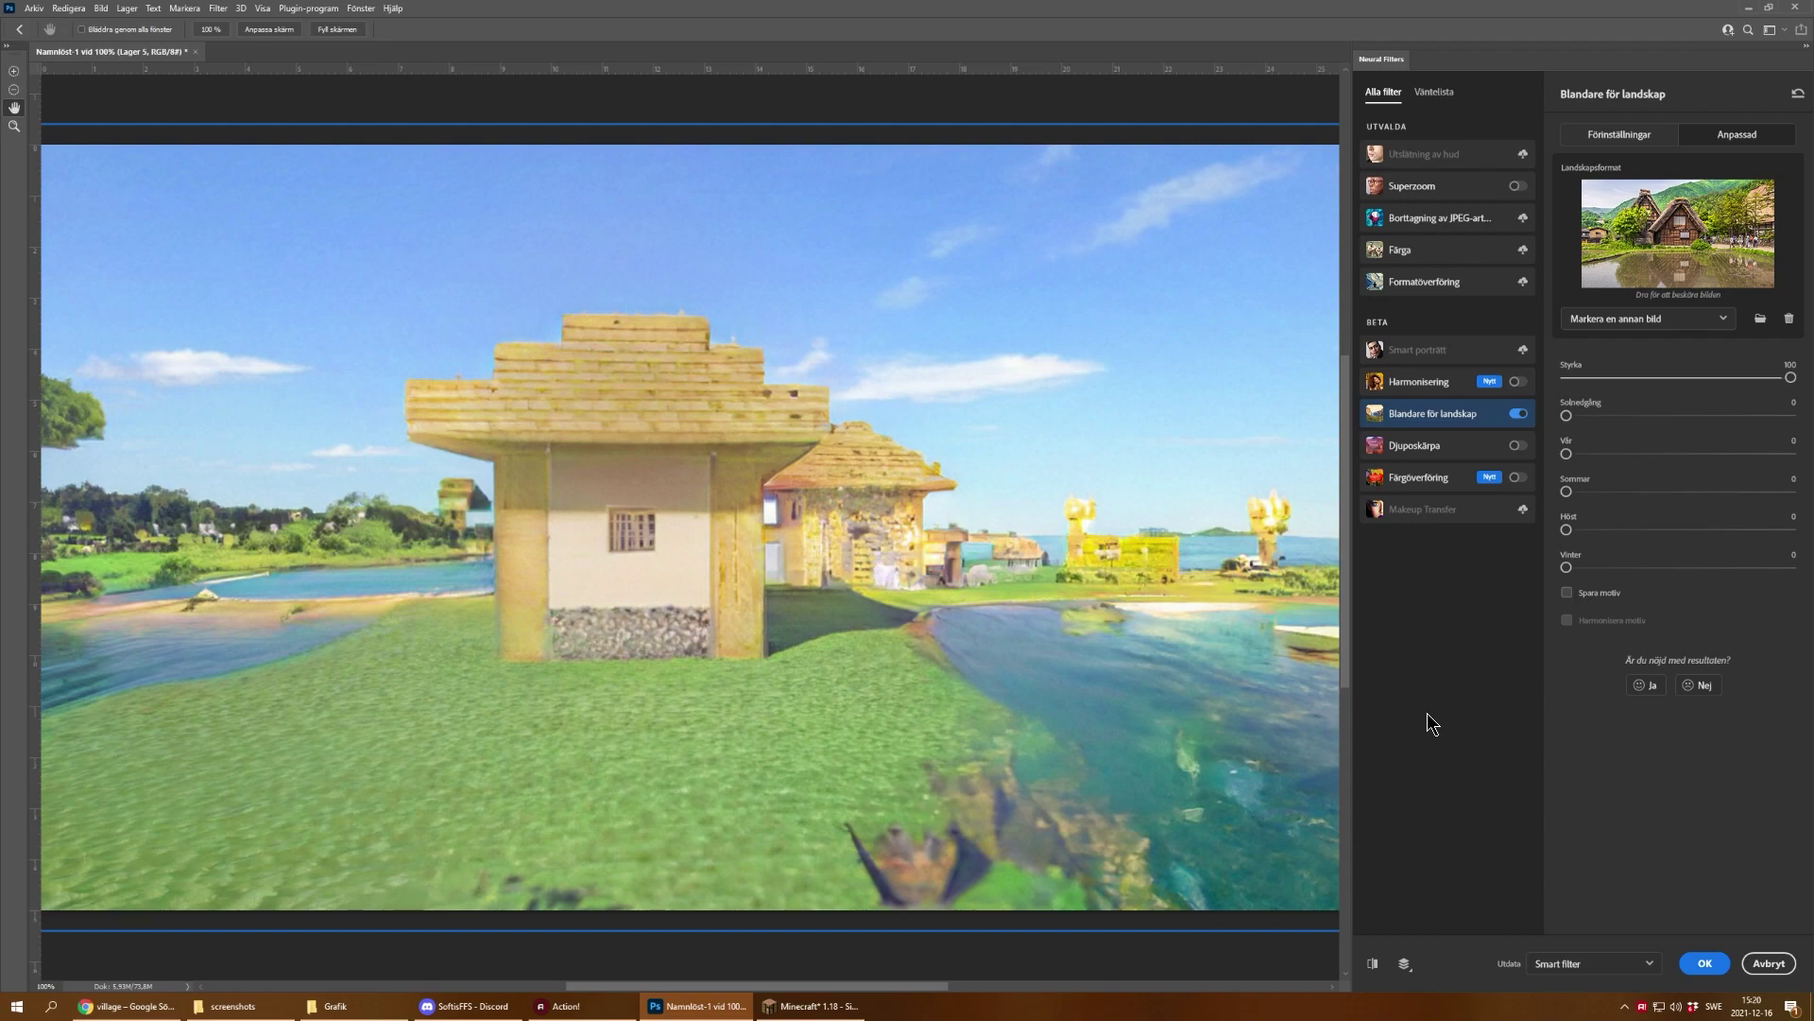
left_click(1594, 963)
left_click(1591, 926)
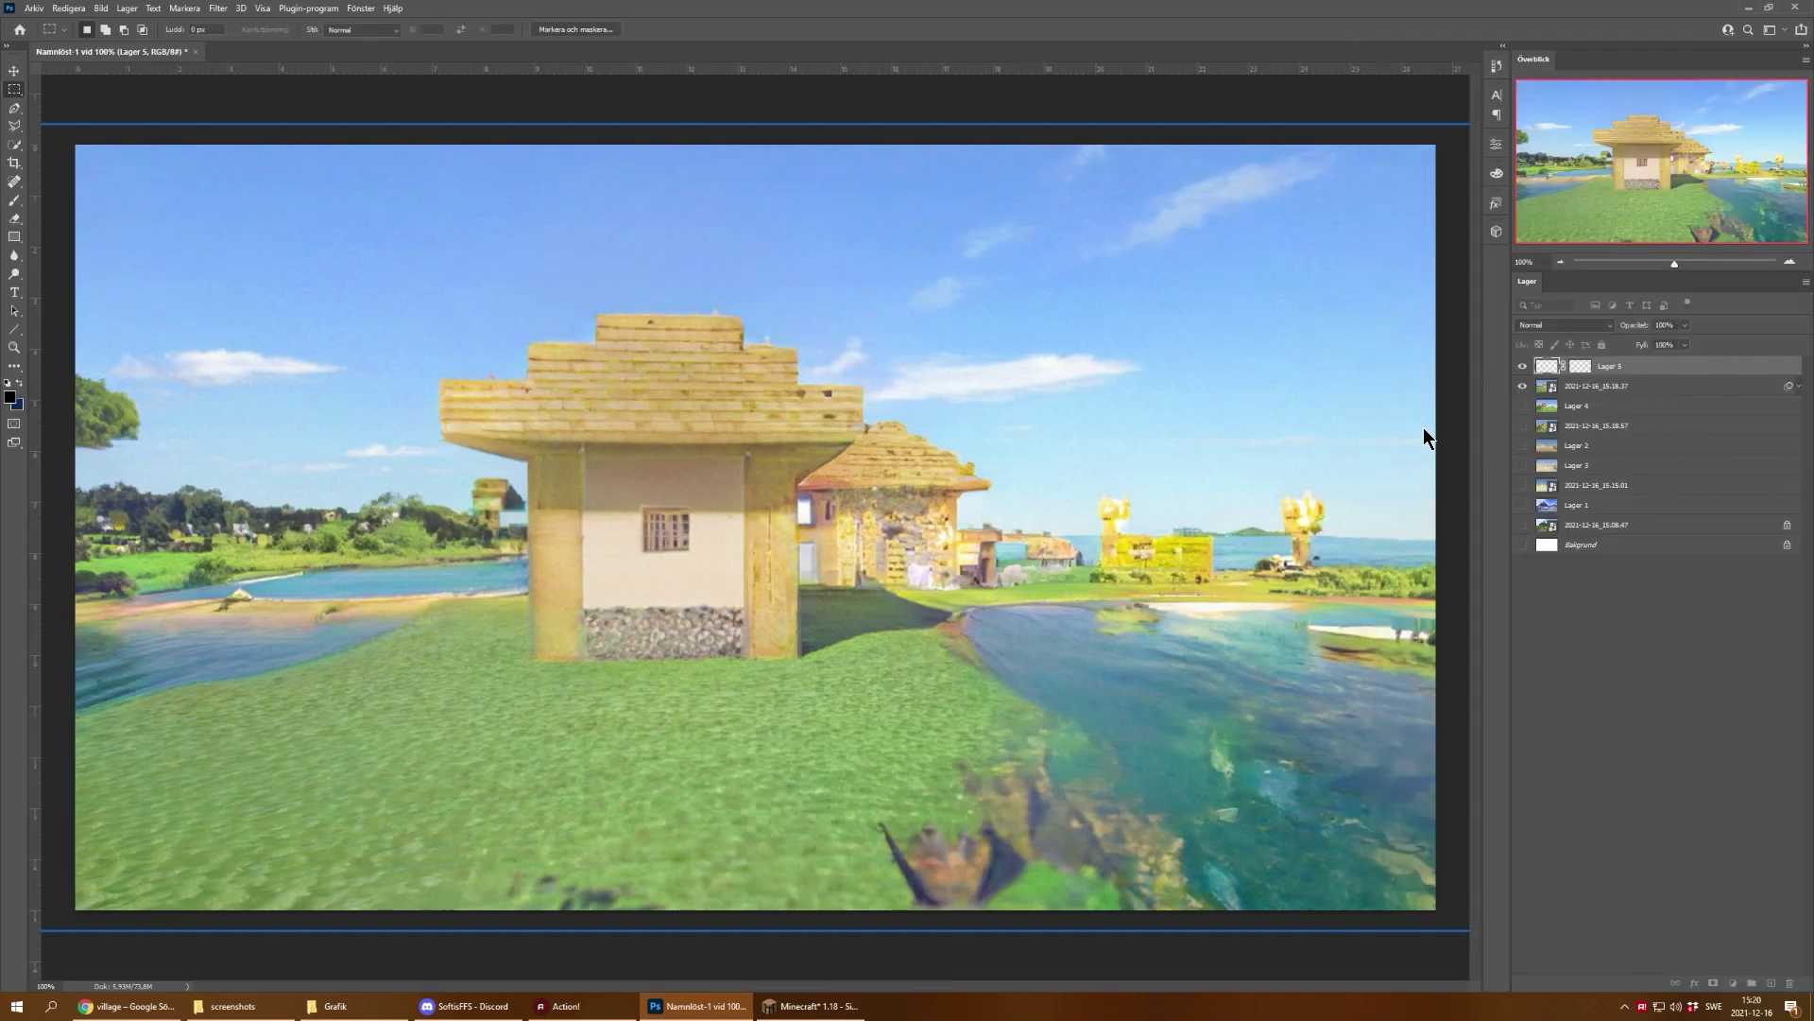
Step: Compare the filtered layer Lager 5 with the original village house screenshot, and leave both layers hidden
left_click(1525, 369)
left_click(1525, 369)
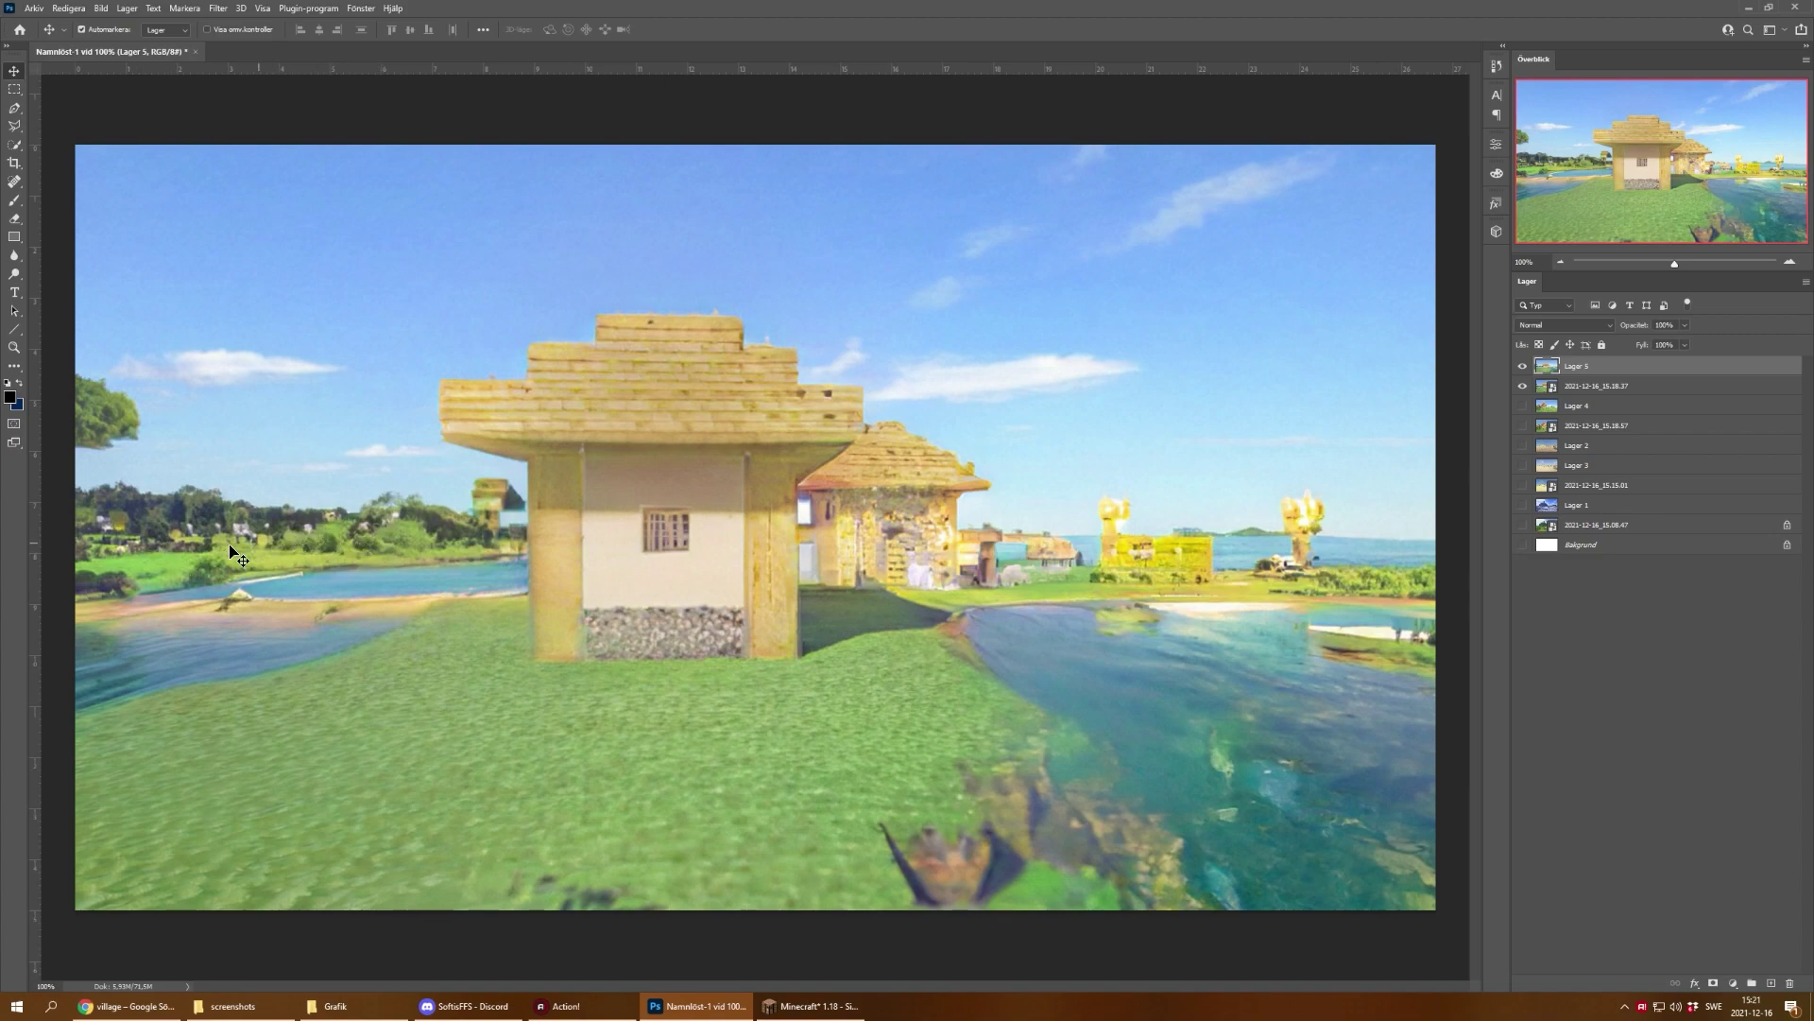
left_click(1524, 373)
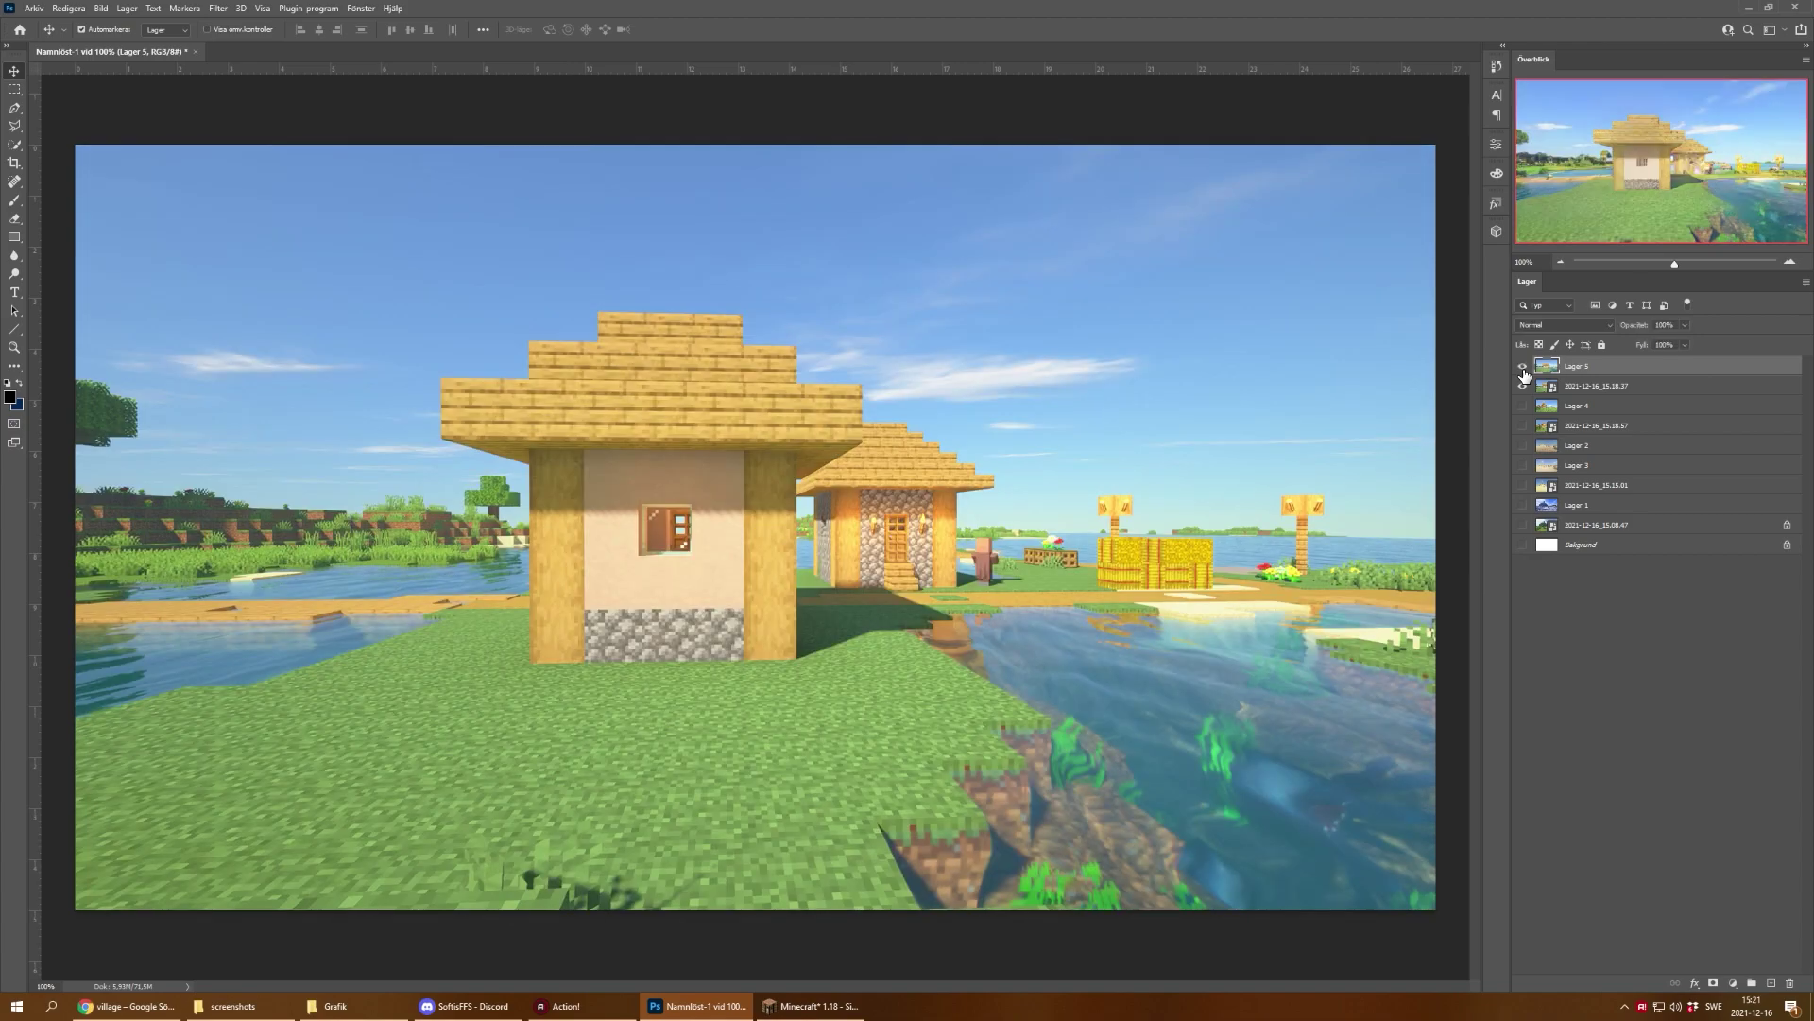
left_click(1523, 373)
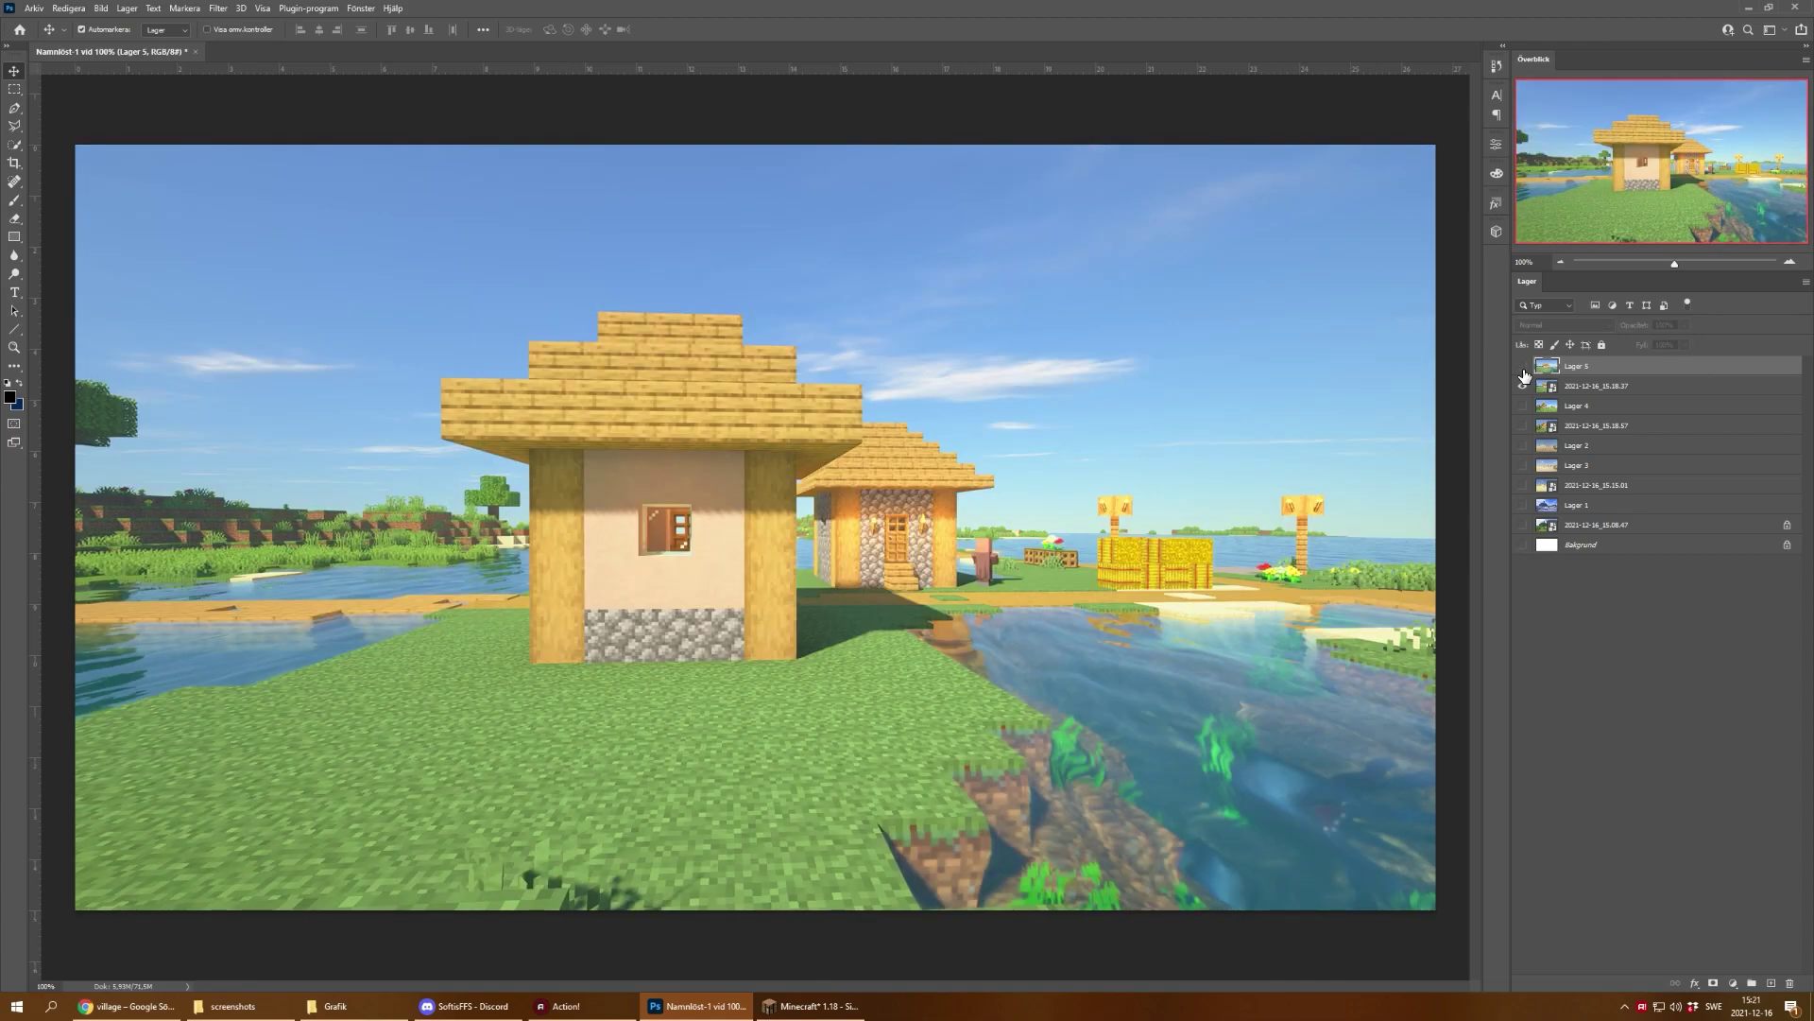
left_click(1523, 369)
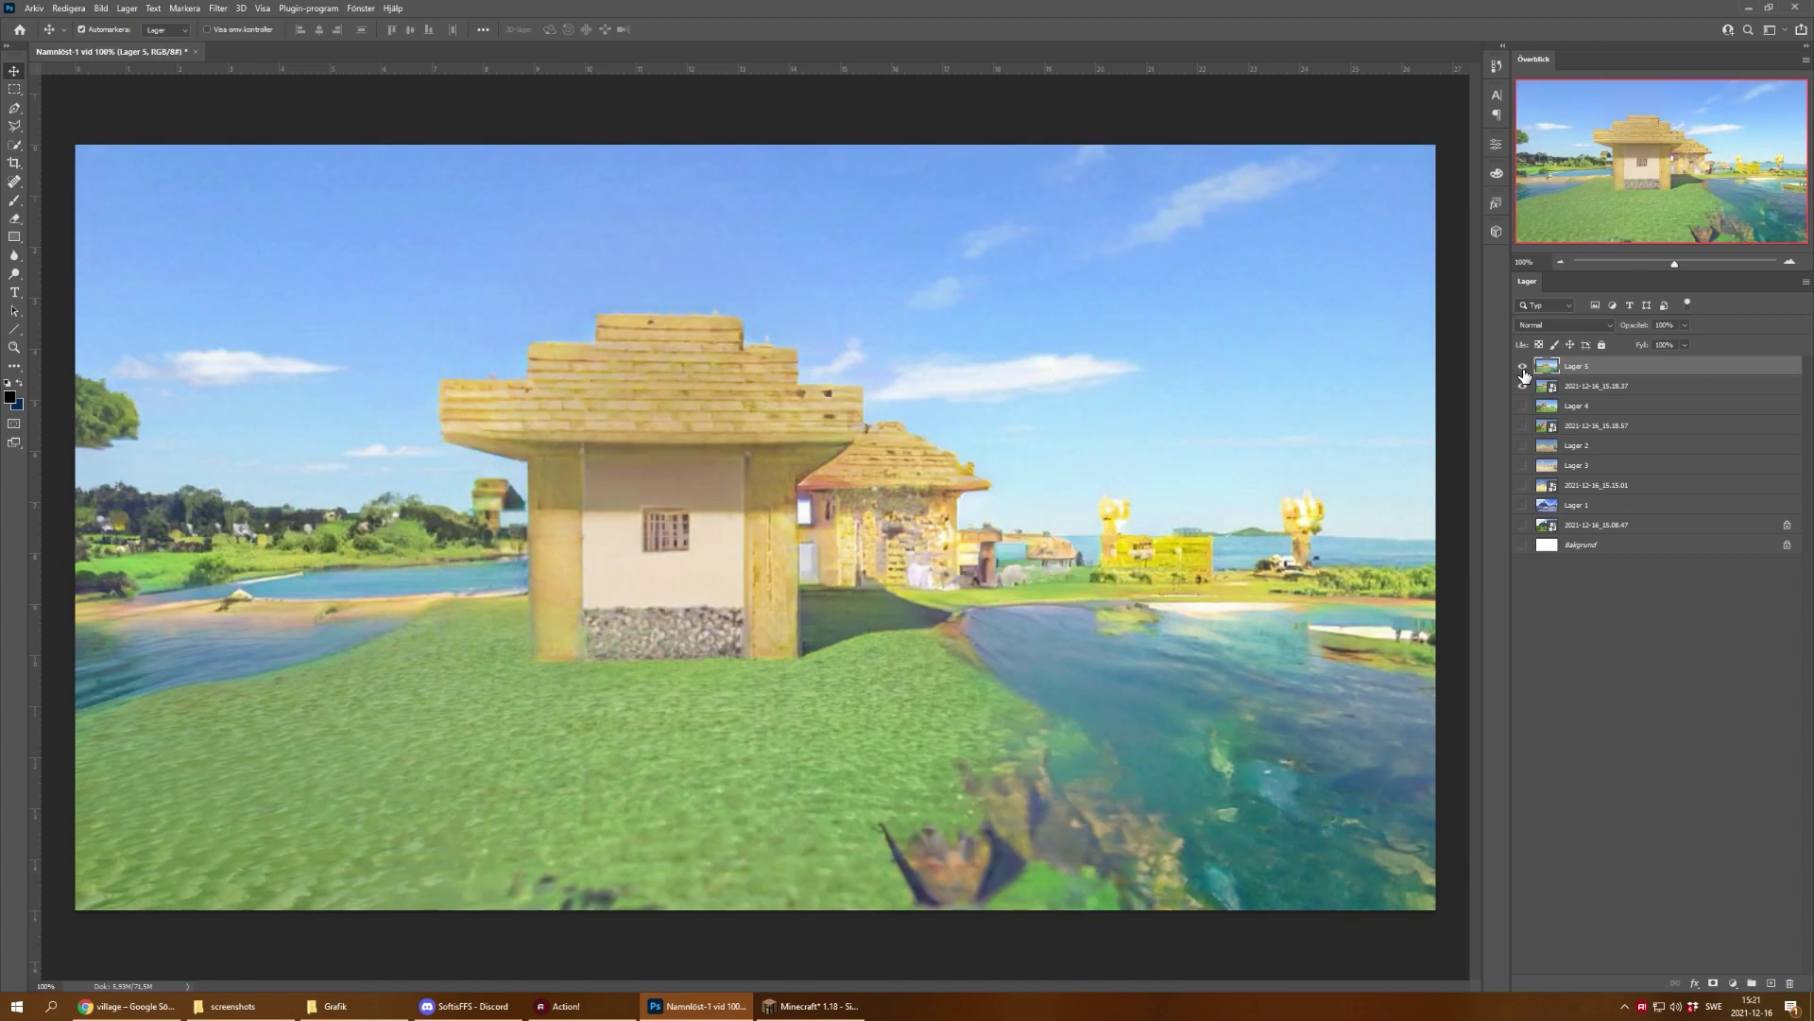
left_click(1523, 369)
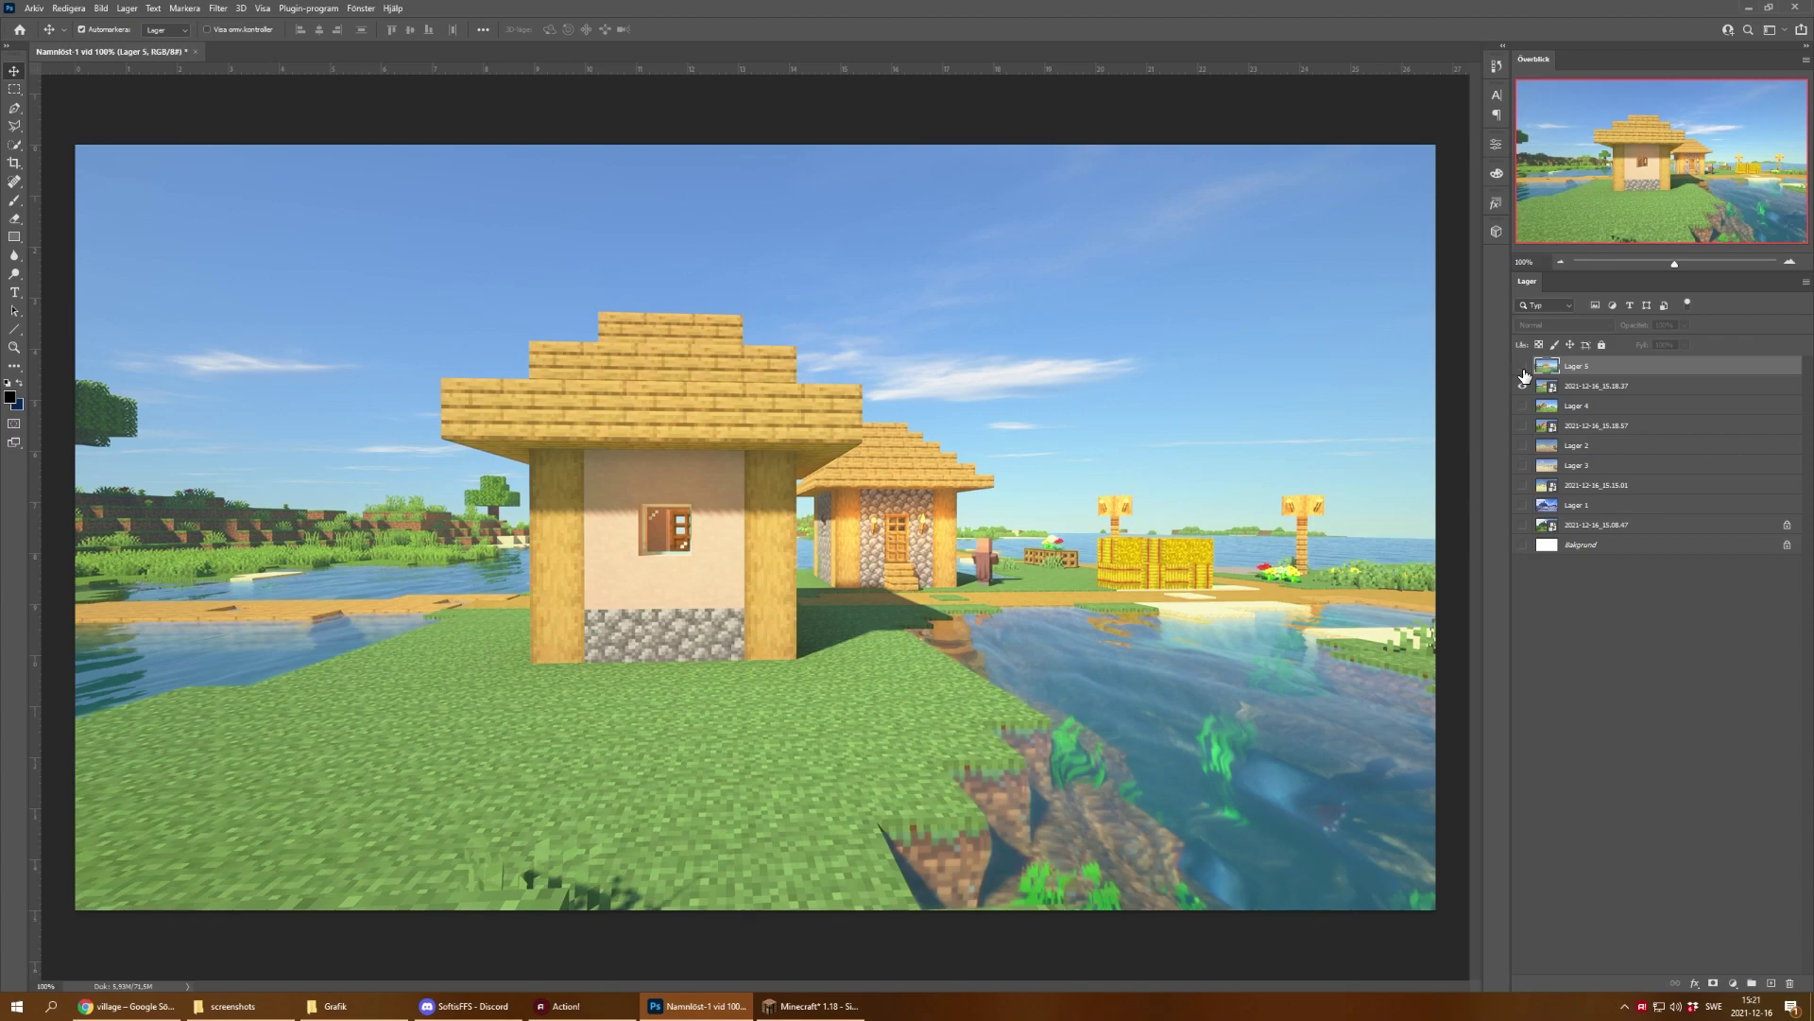
left_click(1523, 386)
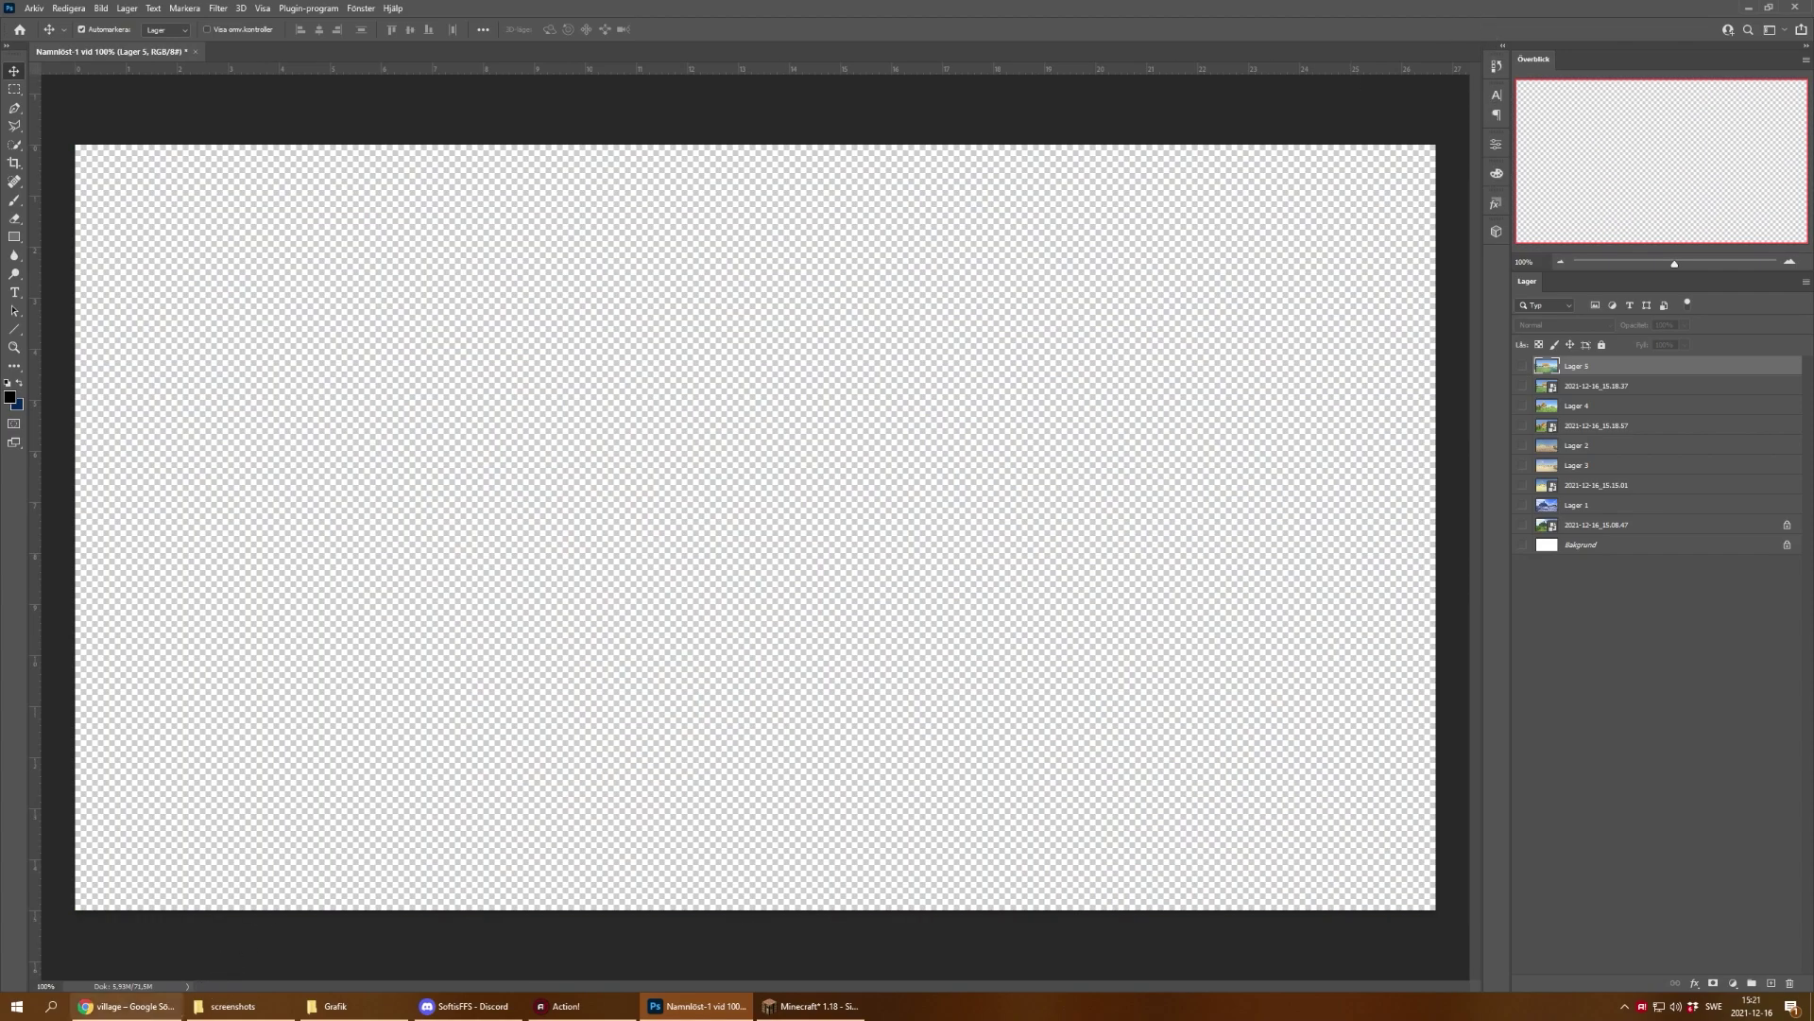
Step: Open village maddatracka.jpg from the Grafik folder as its own document in Photoshop
key("alt+Tab")
scroll(565, 584, "up", 2)
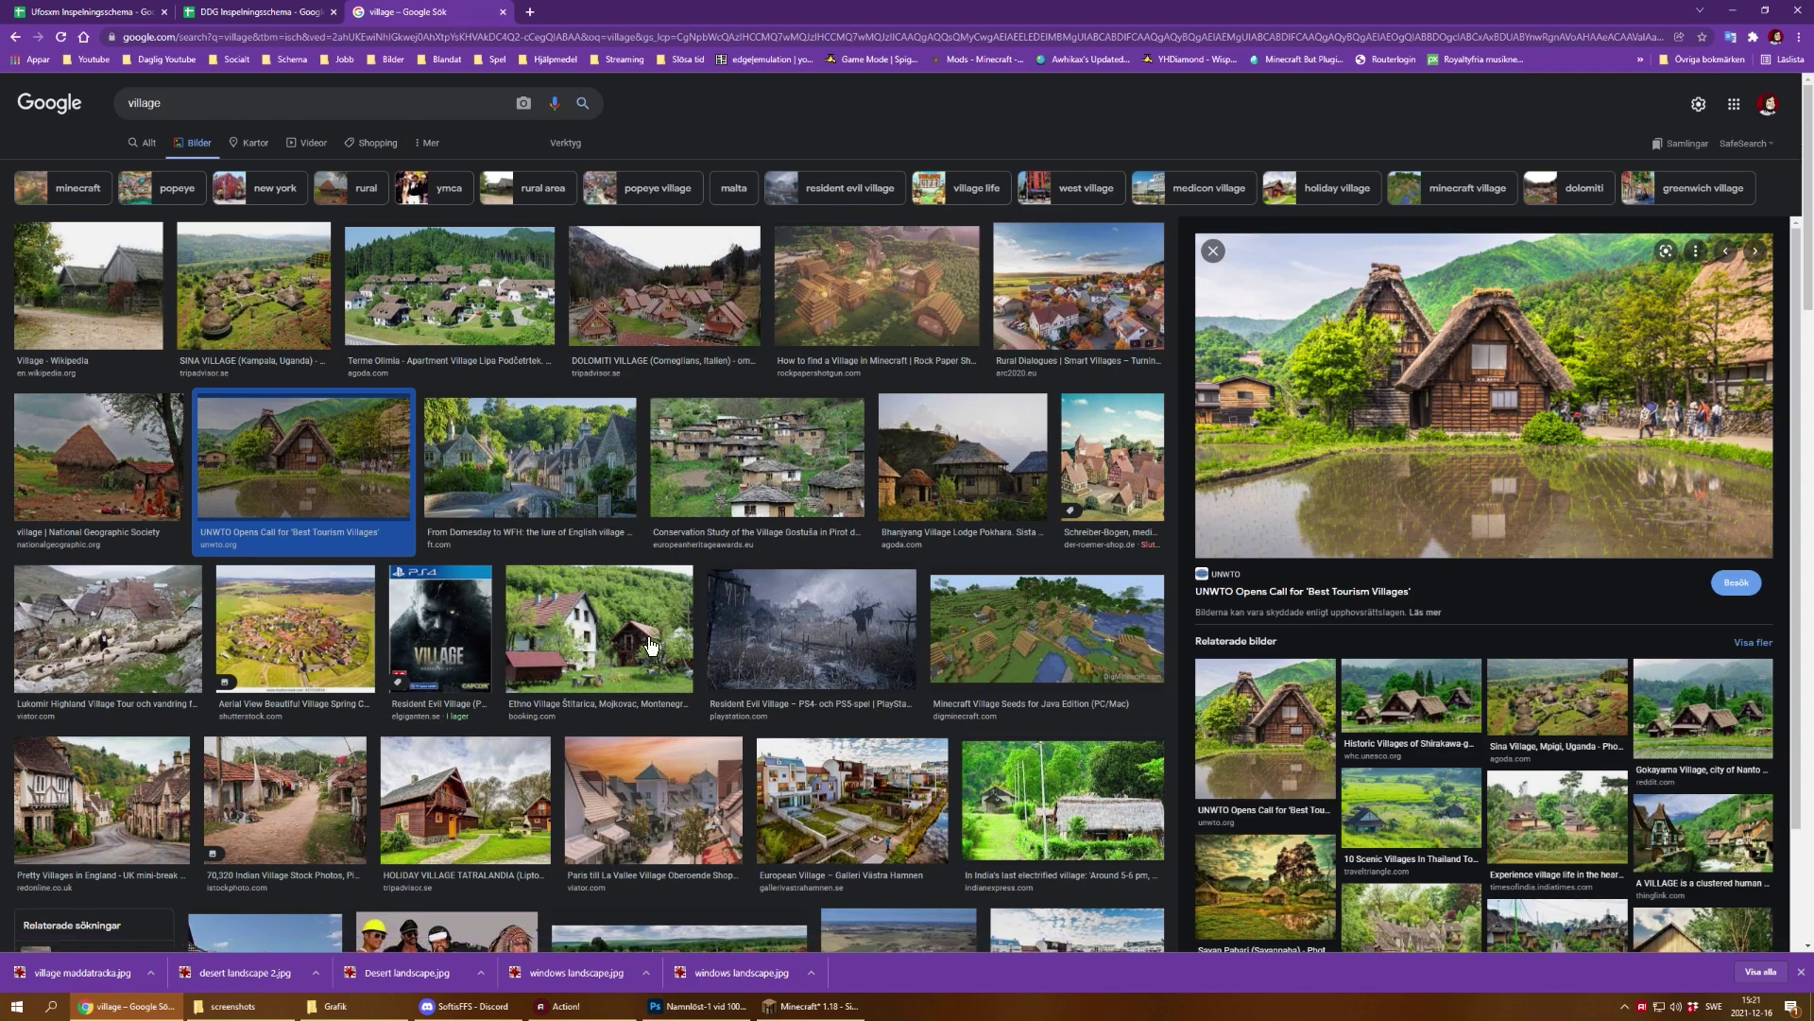
left_click(698, 1007)
left_click(335, 1007)
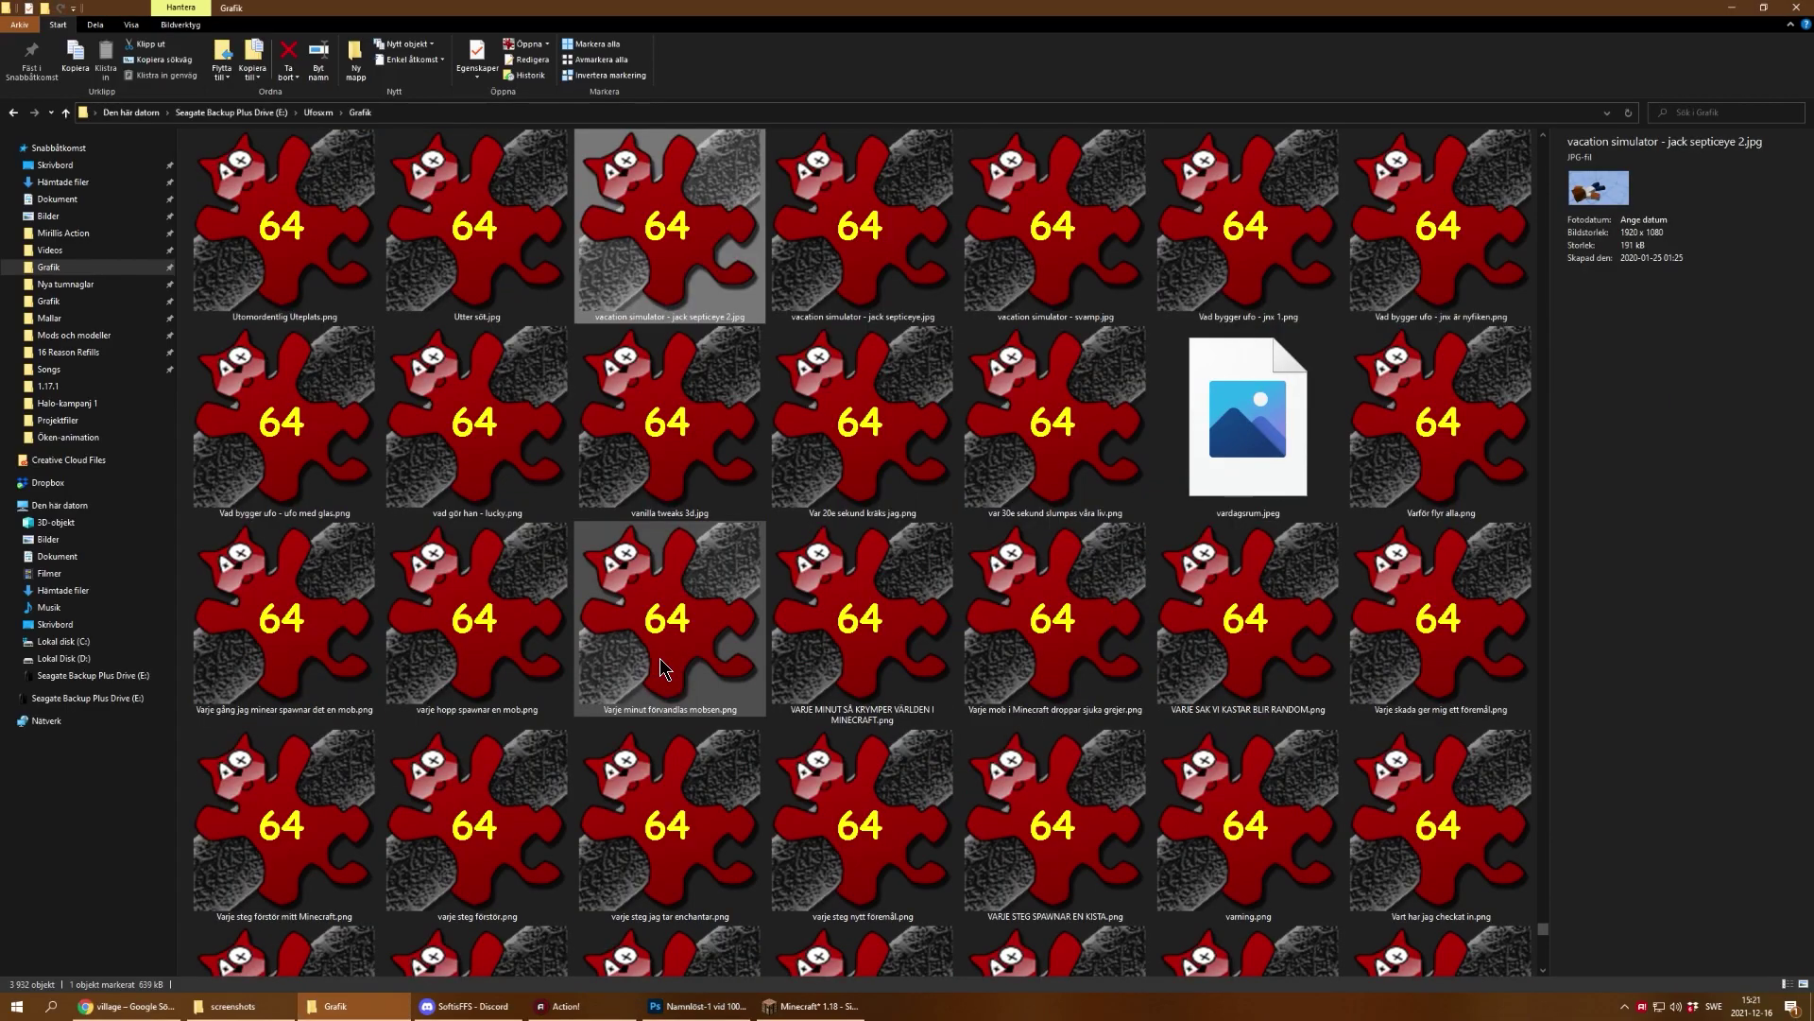
type("village")
left_click_drag(439, 316, 806, 61)
Step: Open Neural Filters for the village photo, turn on Blandare för landskap, and start choosing a custom reference image
left_click(218, 8)
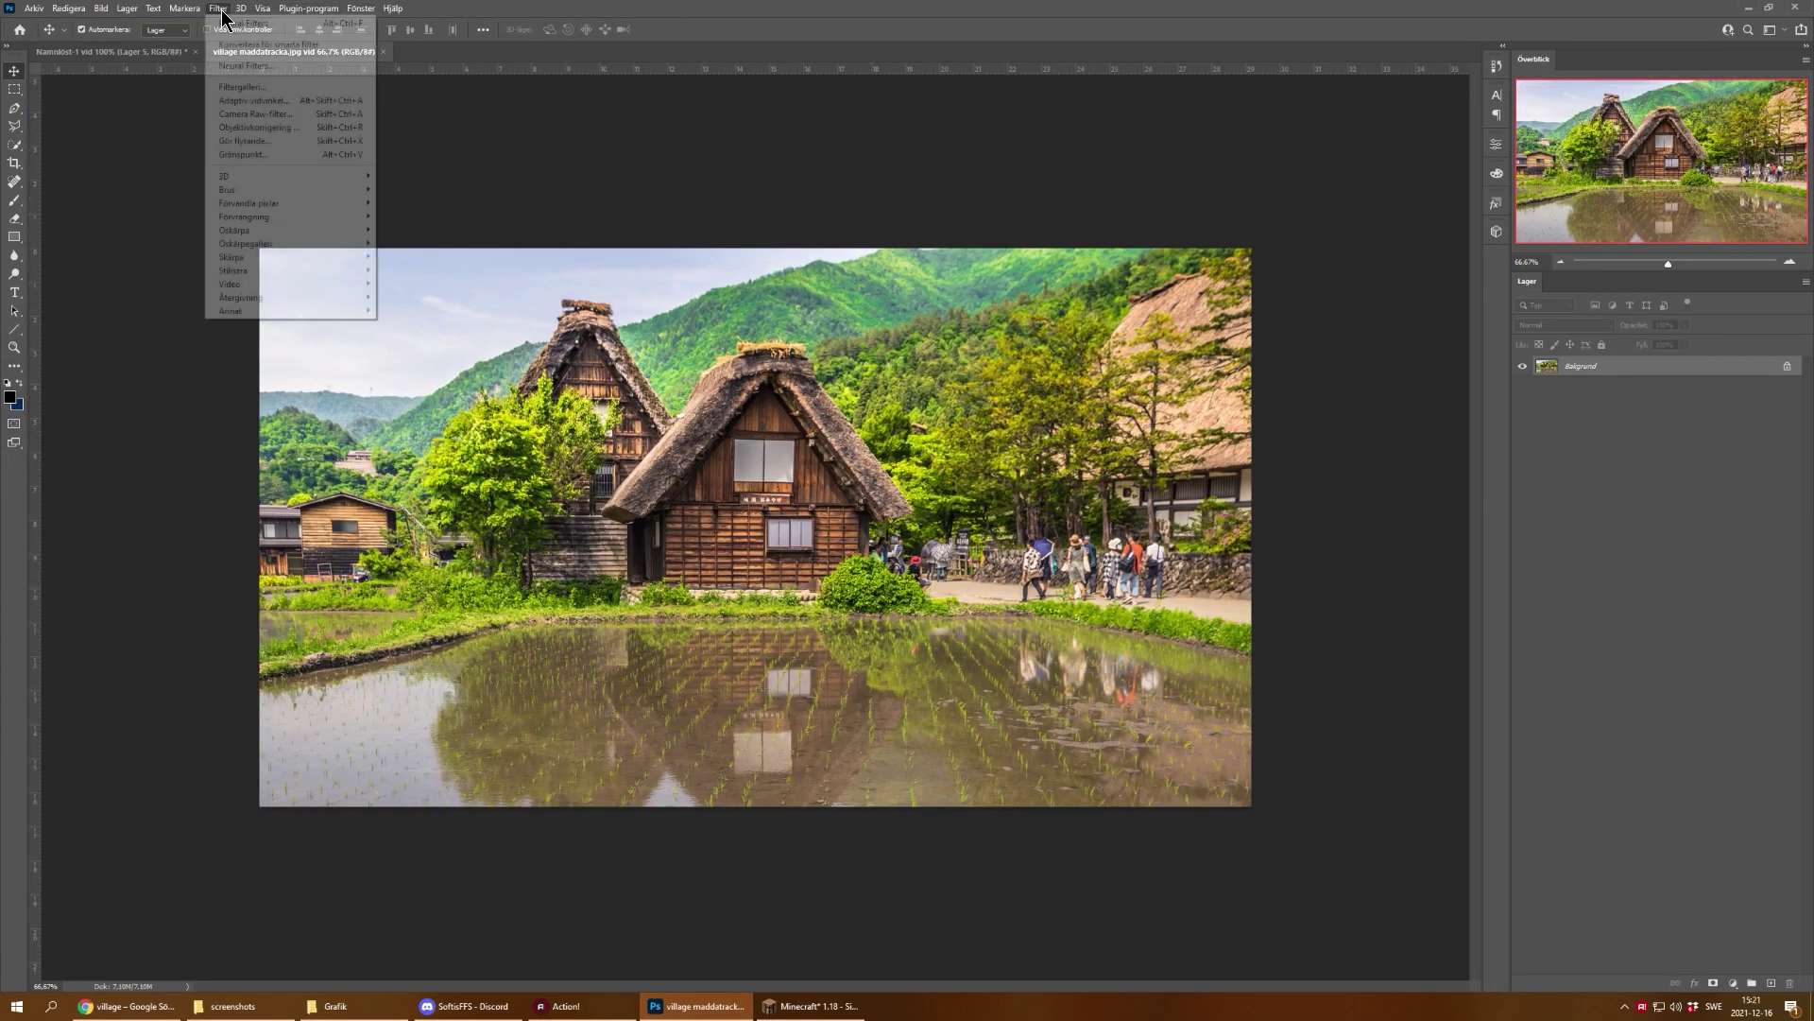
left_click(237, 66)
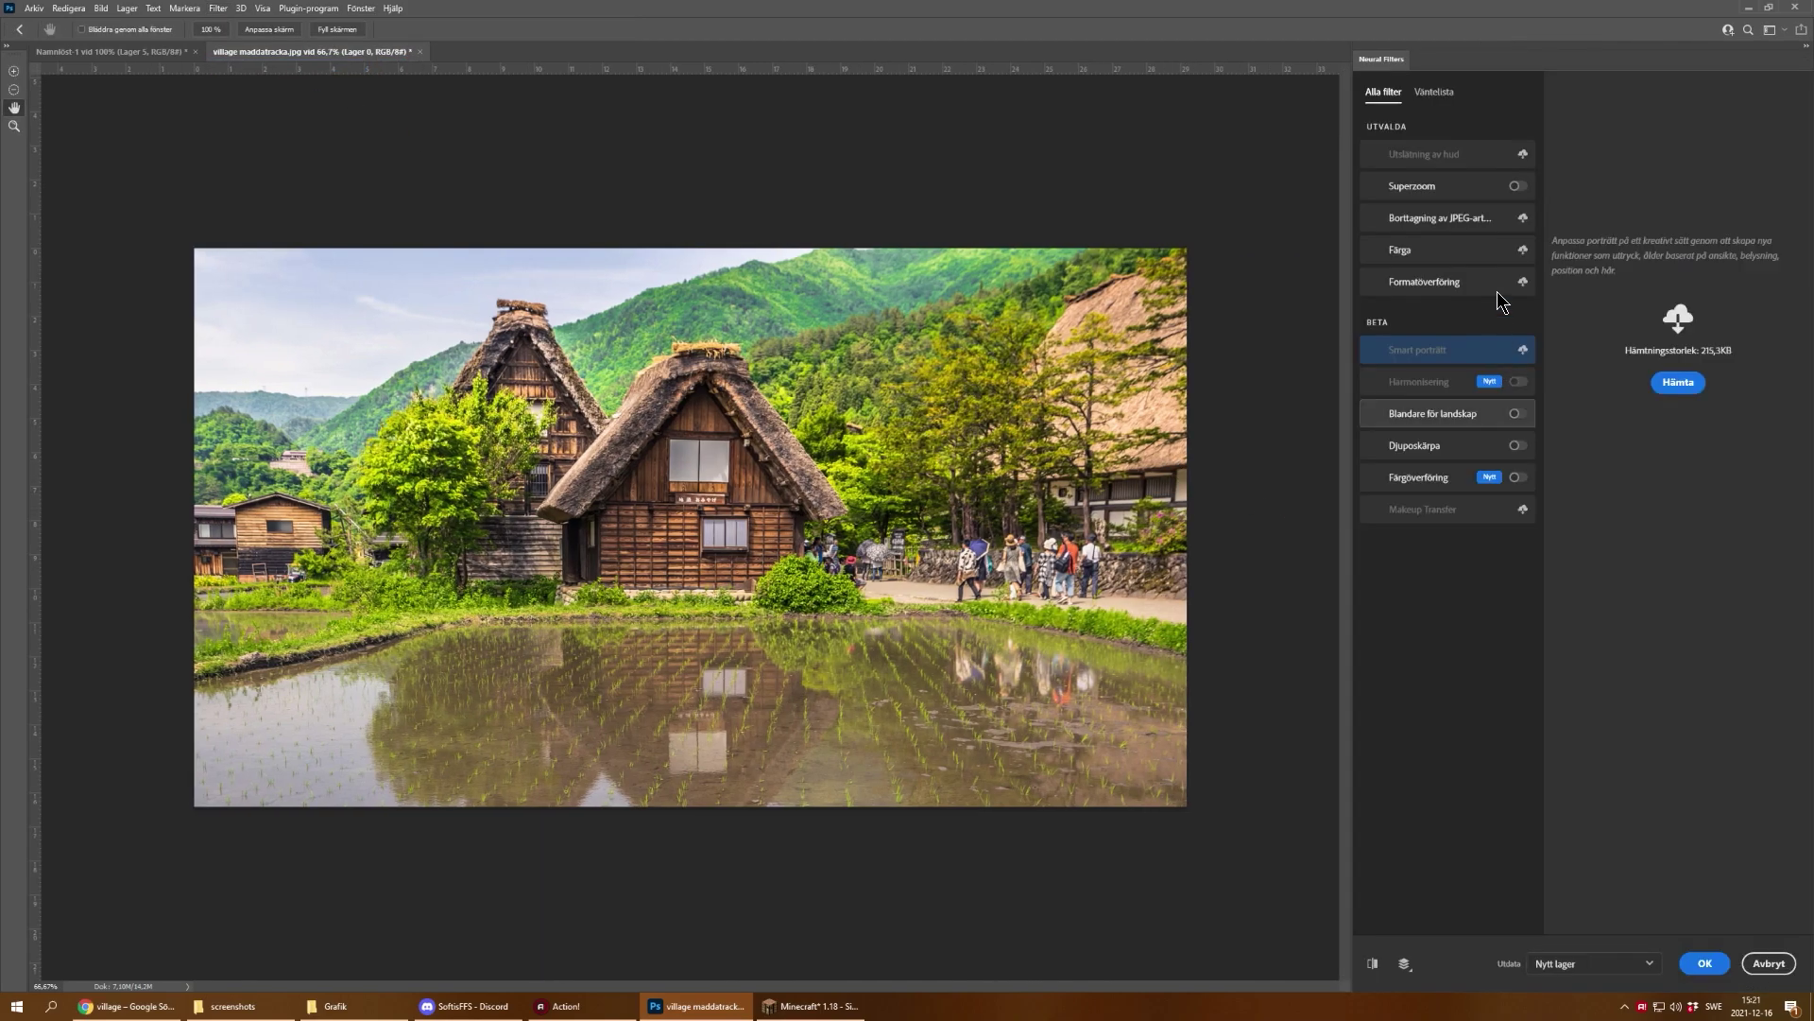
left_click(1434, 413)
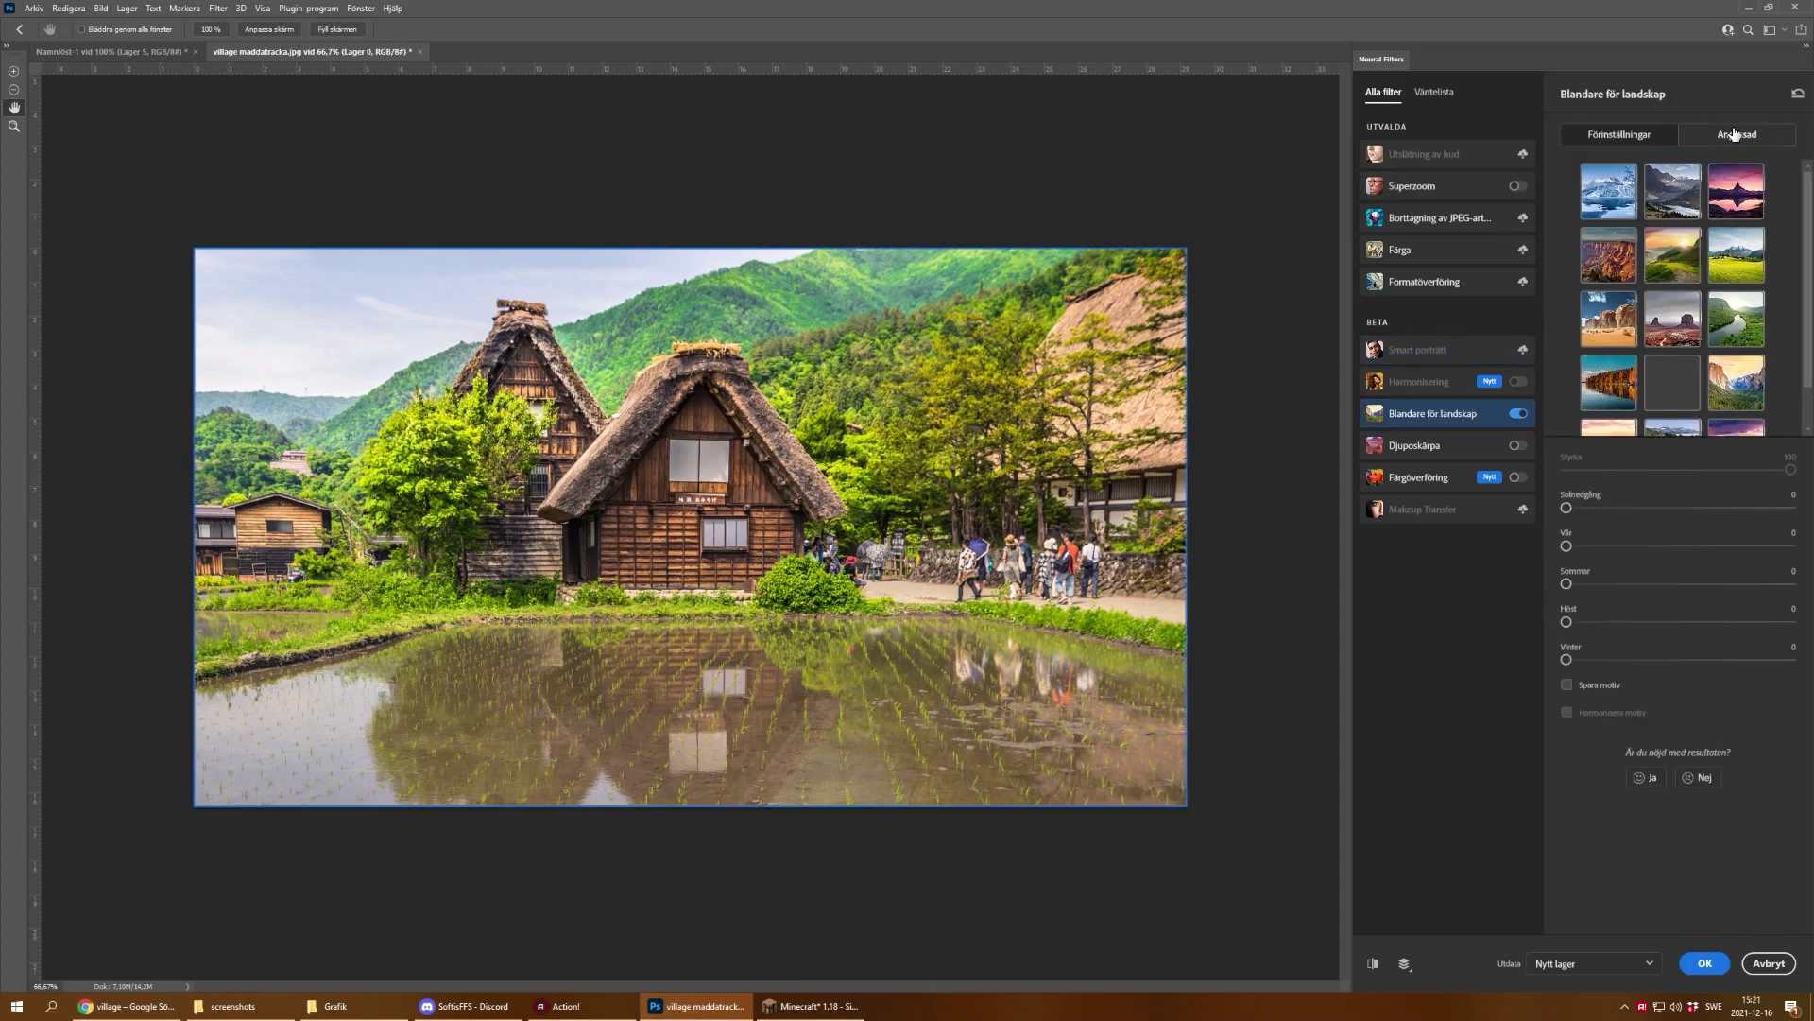
left_click(1726, 133)
left_click(1660, 237)
left_click(1625, 283)
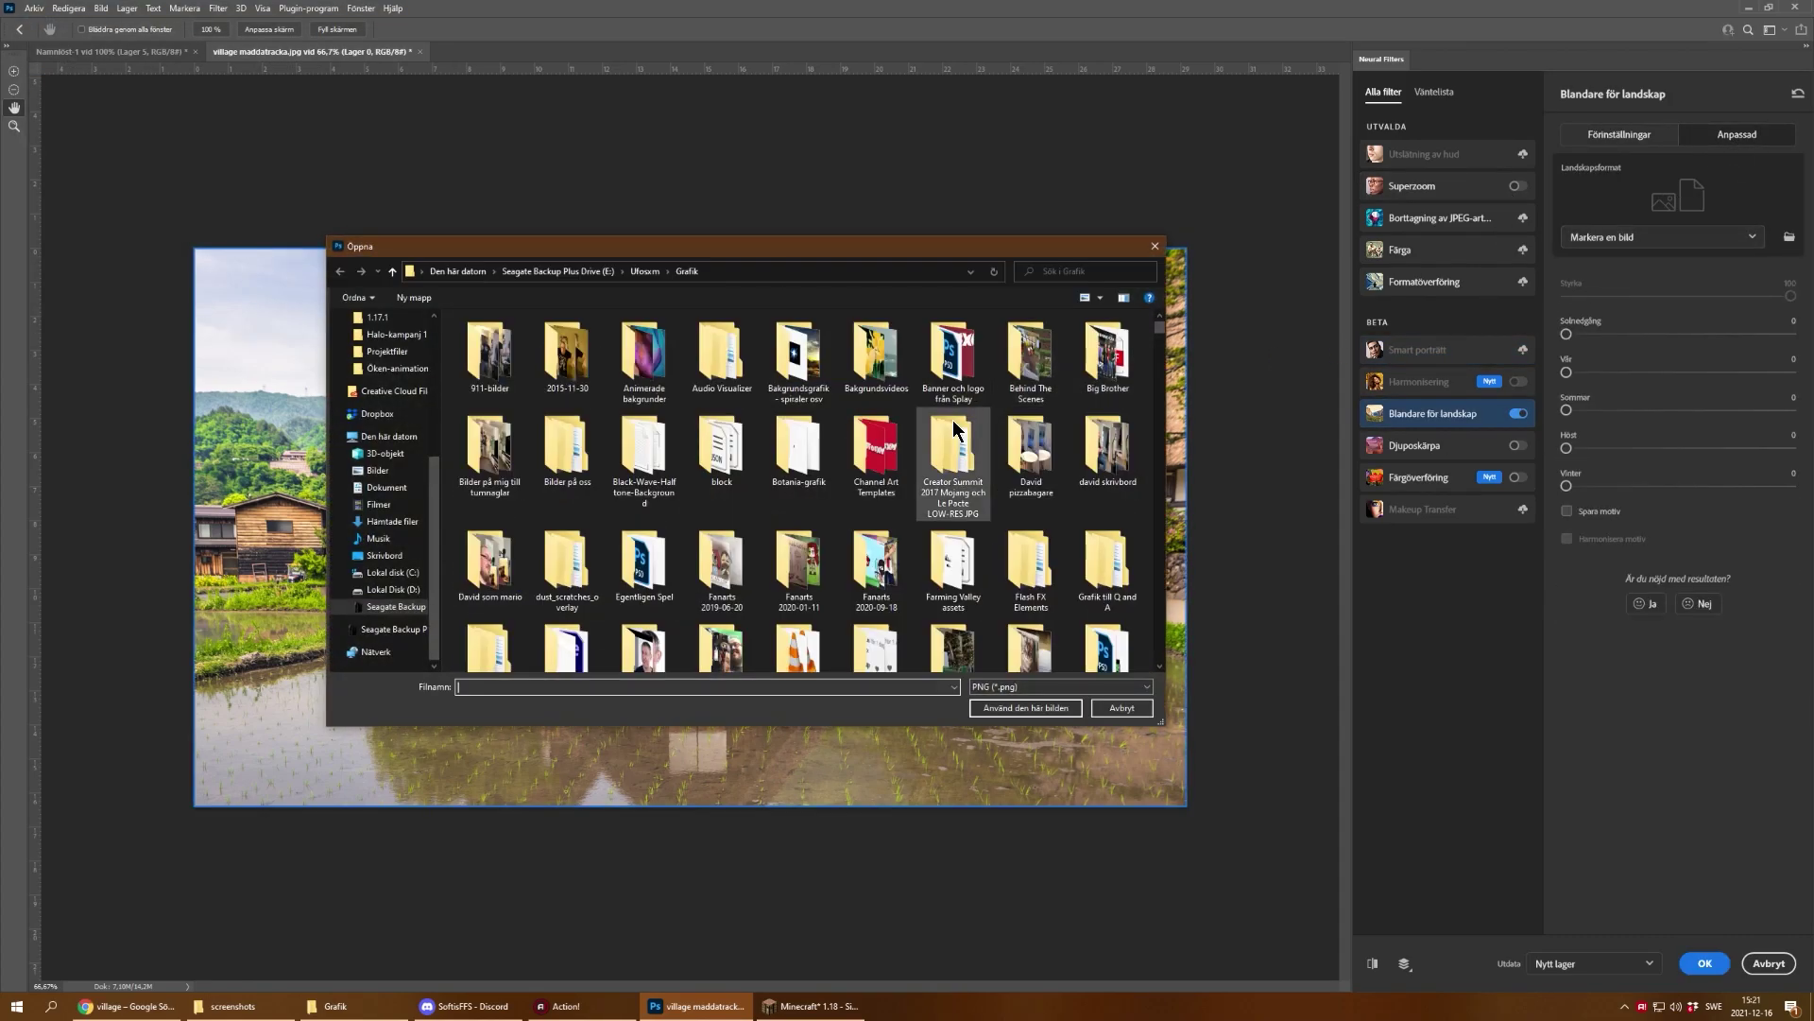
Step: Load the JPG file desert landscape 2.jpg from the Grafik folder as the reference for the village photo
scroll(798, 453, "down", 10)
left_click(722, 463)
left_click(1058, 686)
left_click(1002, 721)
scroll(969, 423, "down", 6)
left_click(956, 378)
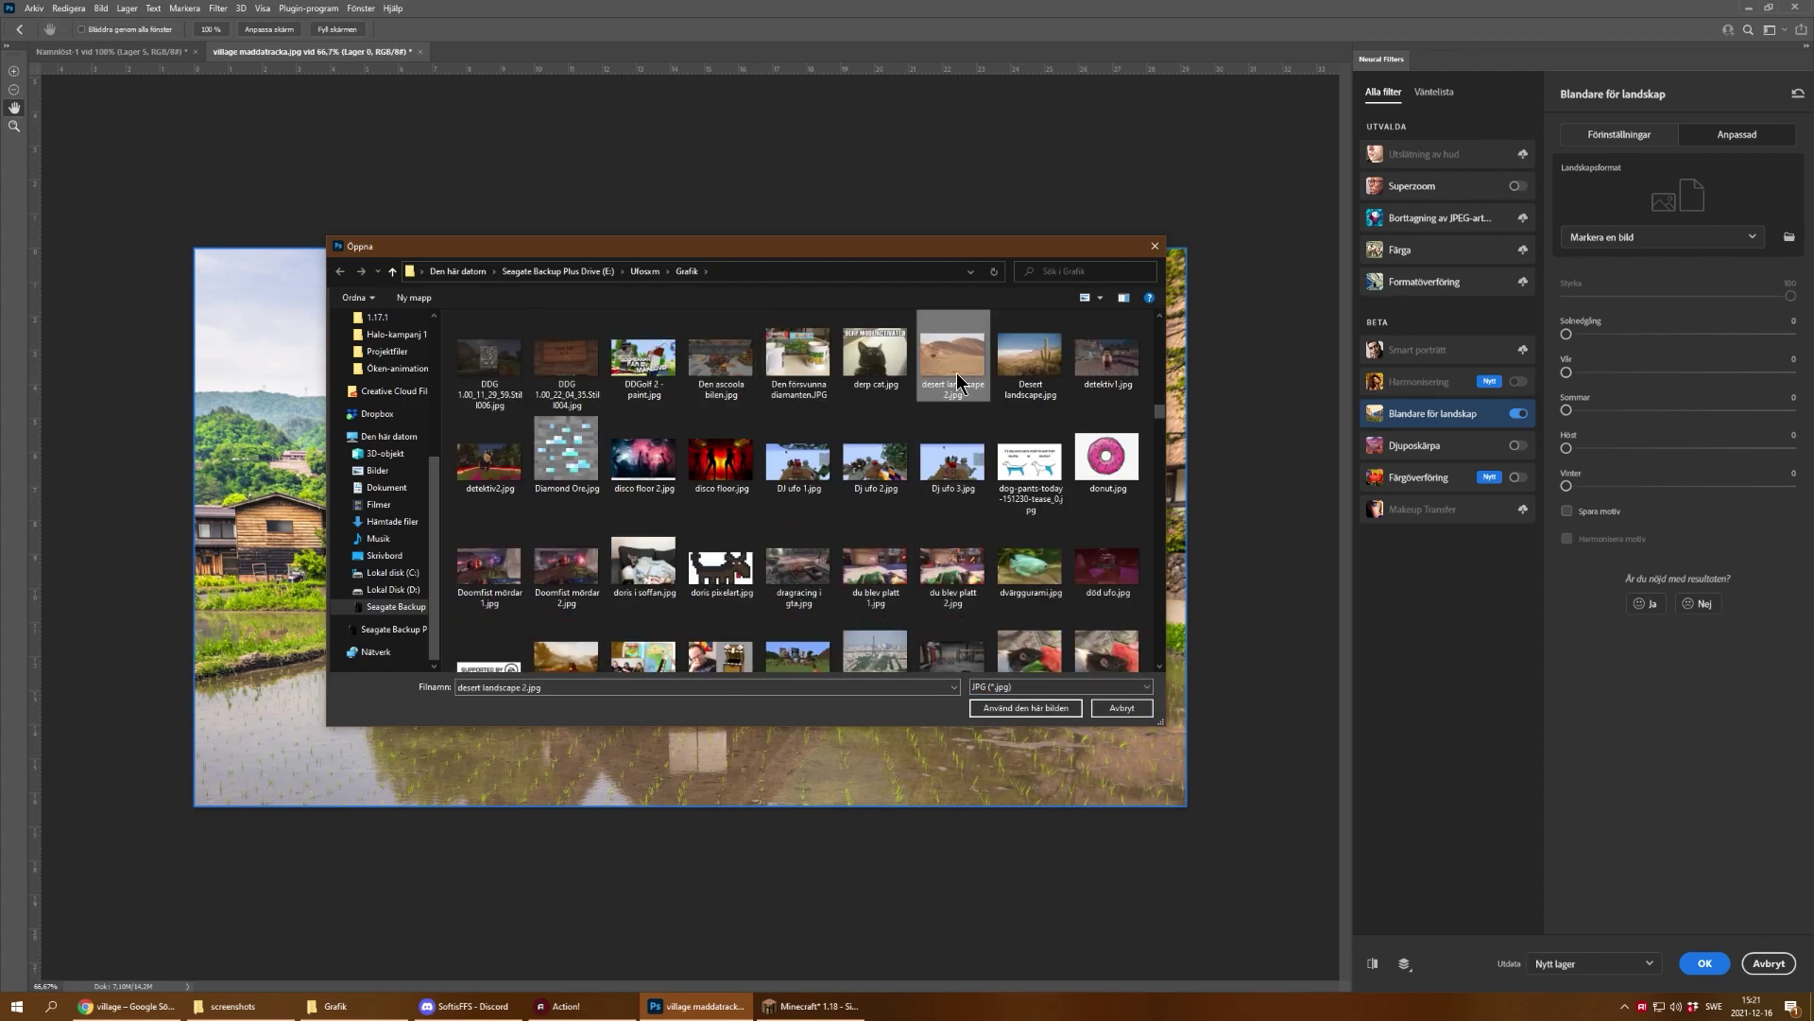
double_click(957, 376)
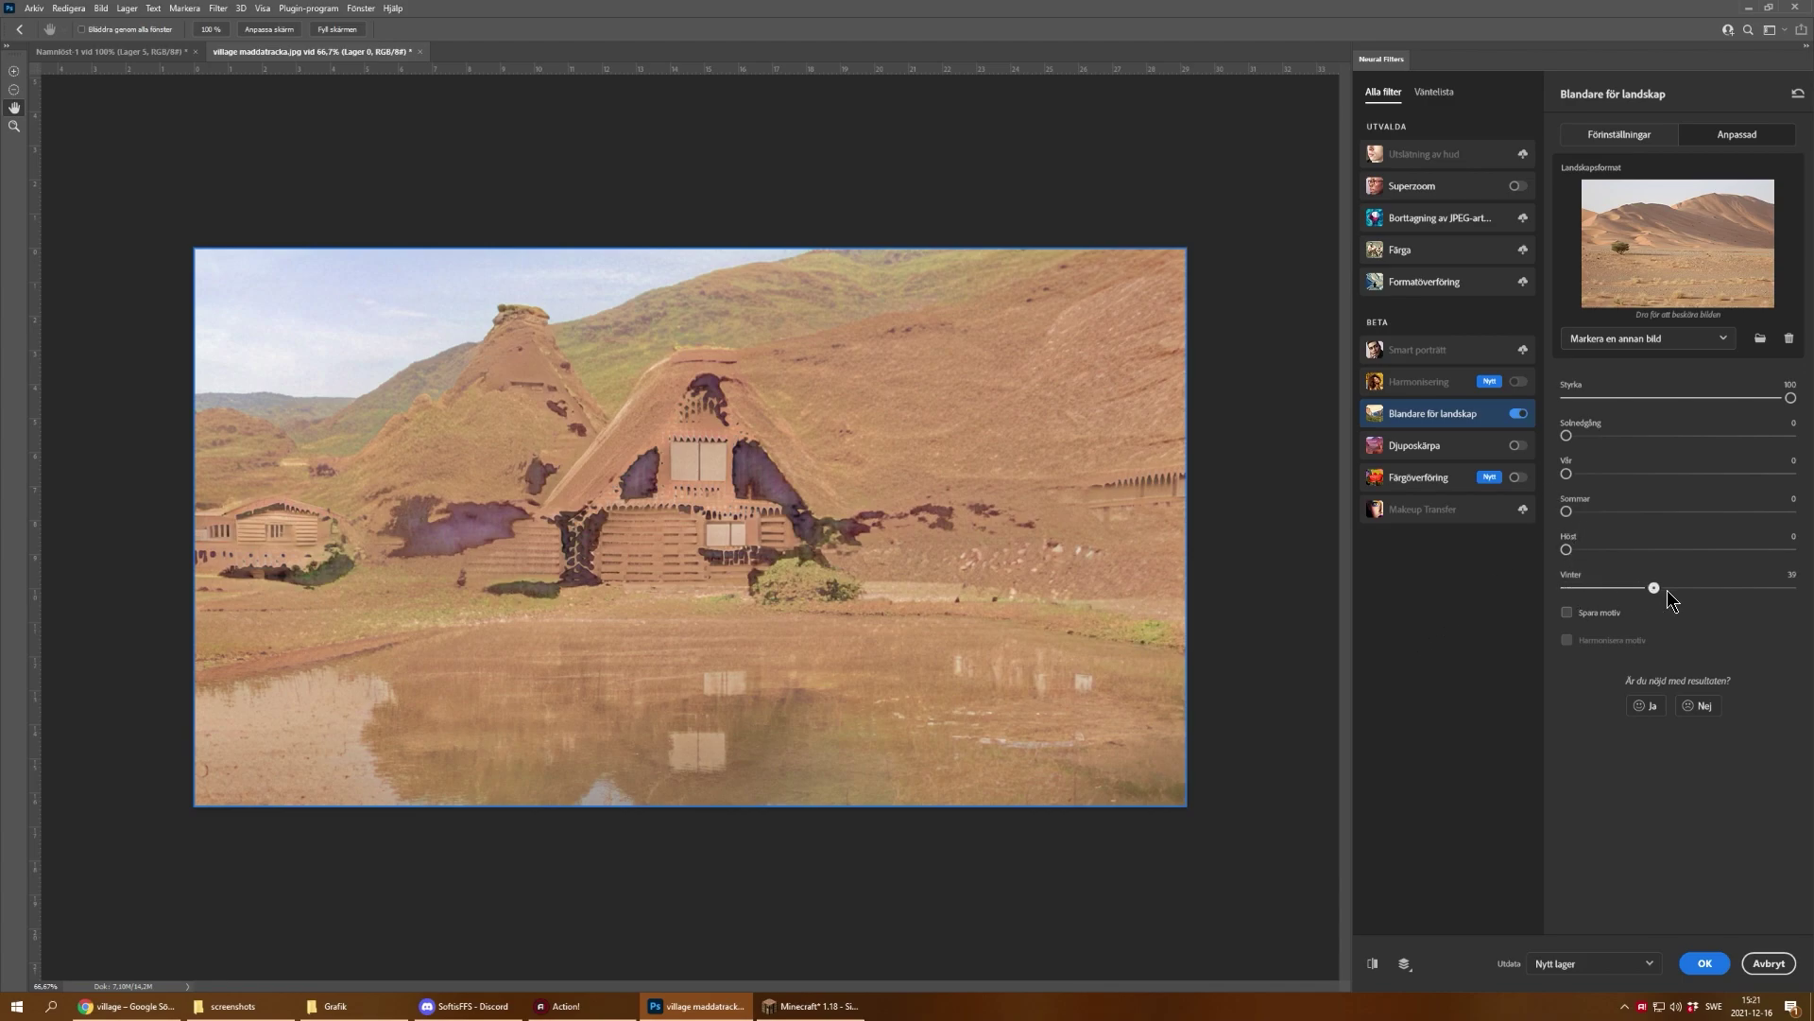
Step: Try Vinter at 72 on the desert mix, then reset it to 0 and set Sommar to 76
left_click(1729, 588)
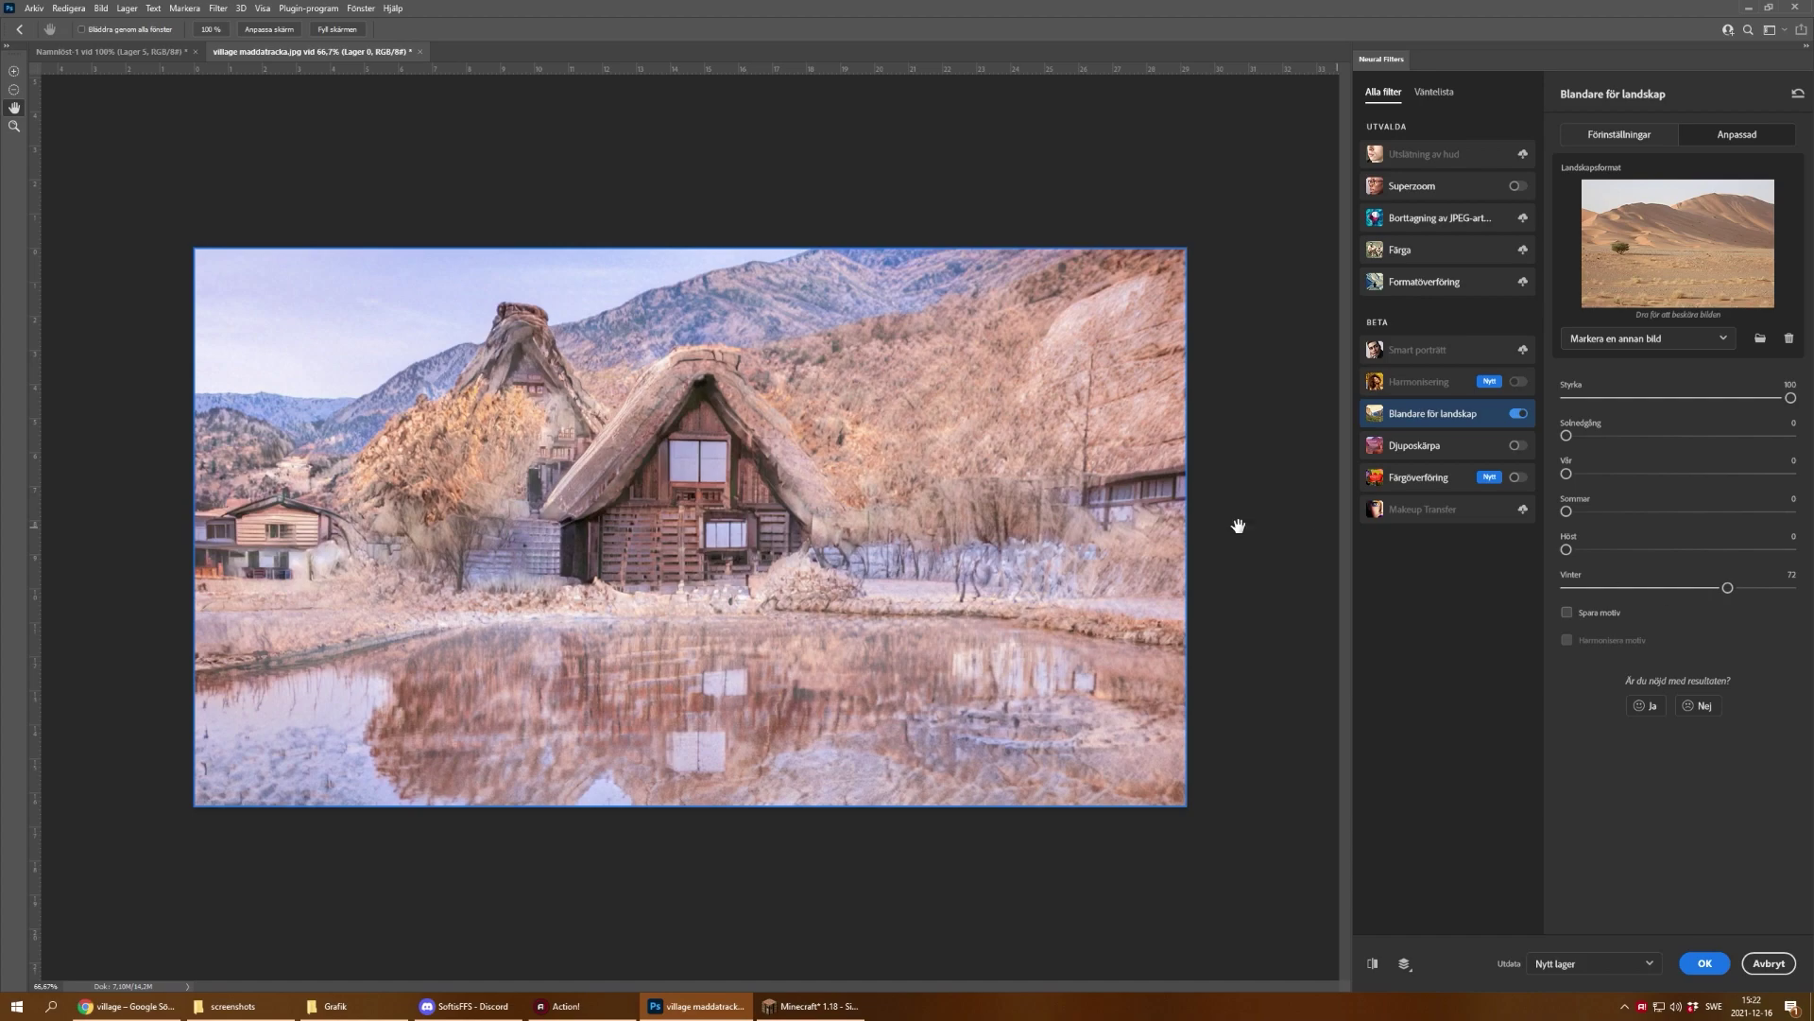
left_click_drag(1580, 599, 1566, 587)
left_click_drag(1568, 512, 1699, 515)
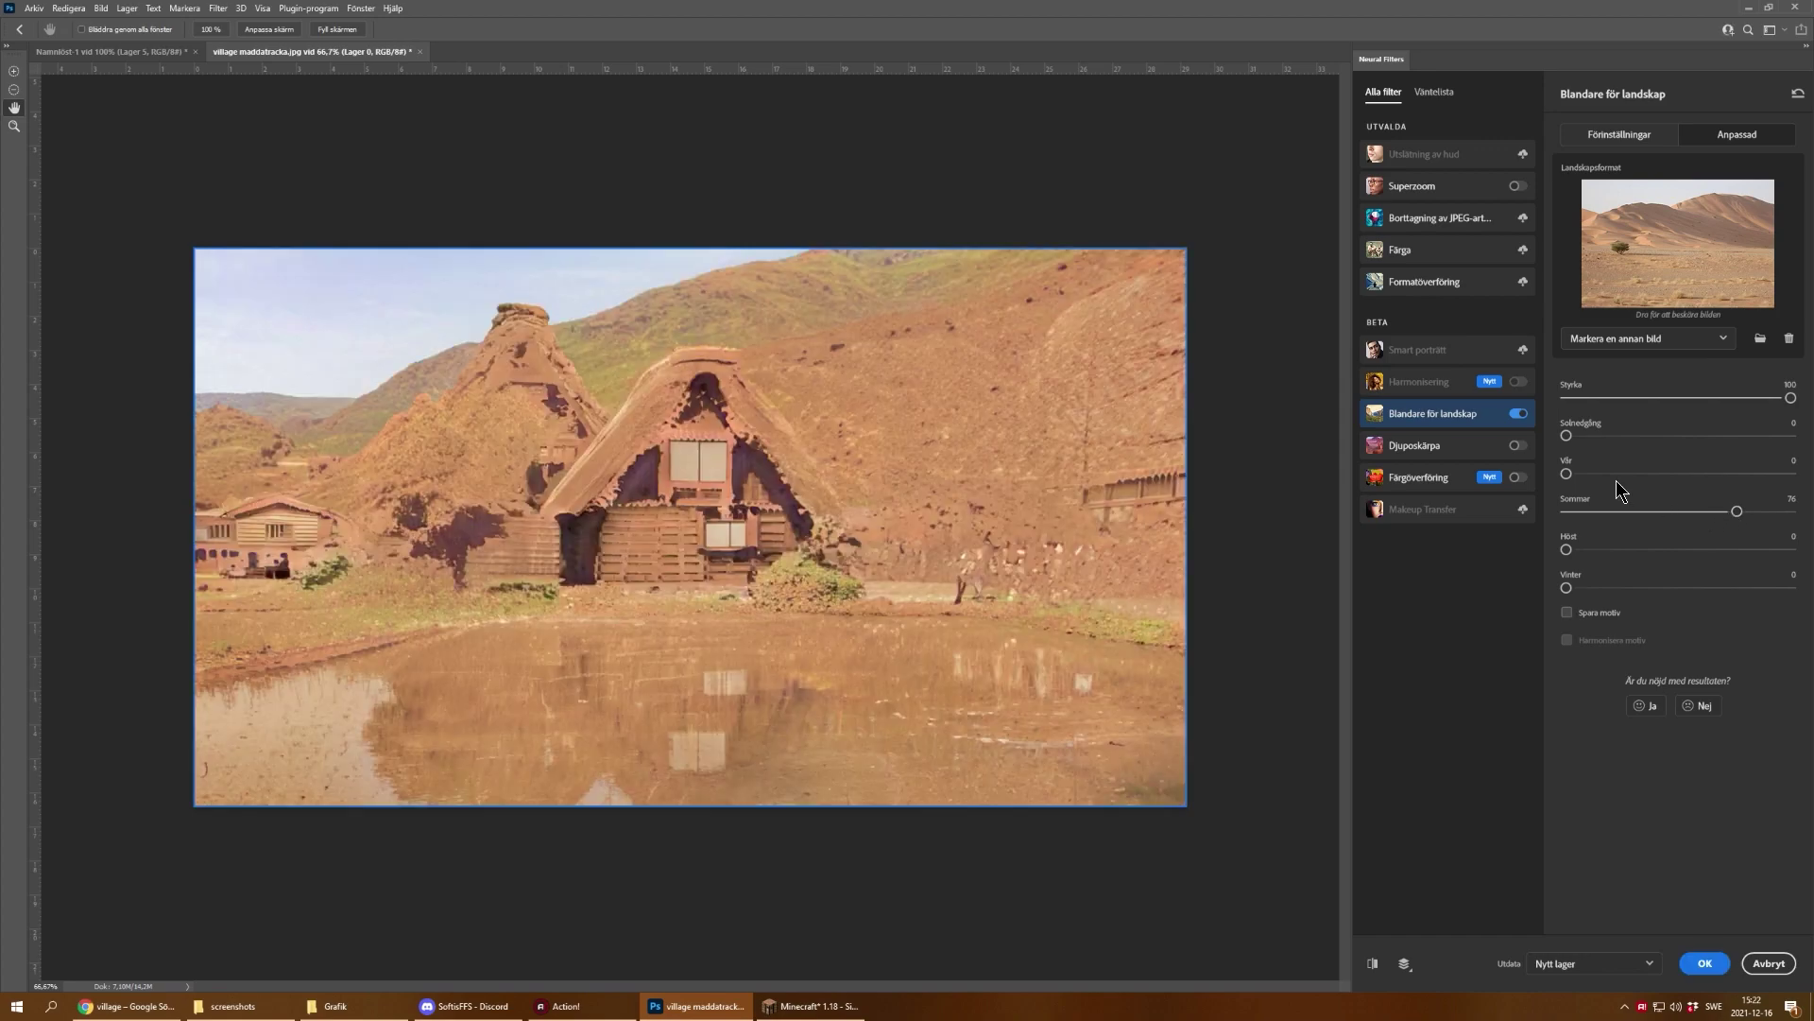
Step: Try Vår 68, Vinter 52, Höst 100 and Solnedgång 68 on the mix, then cancel the filter and close the village photo
left_click_drag(1720, 476, 1721, 476)
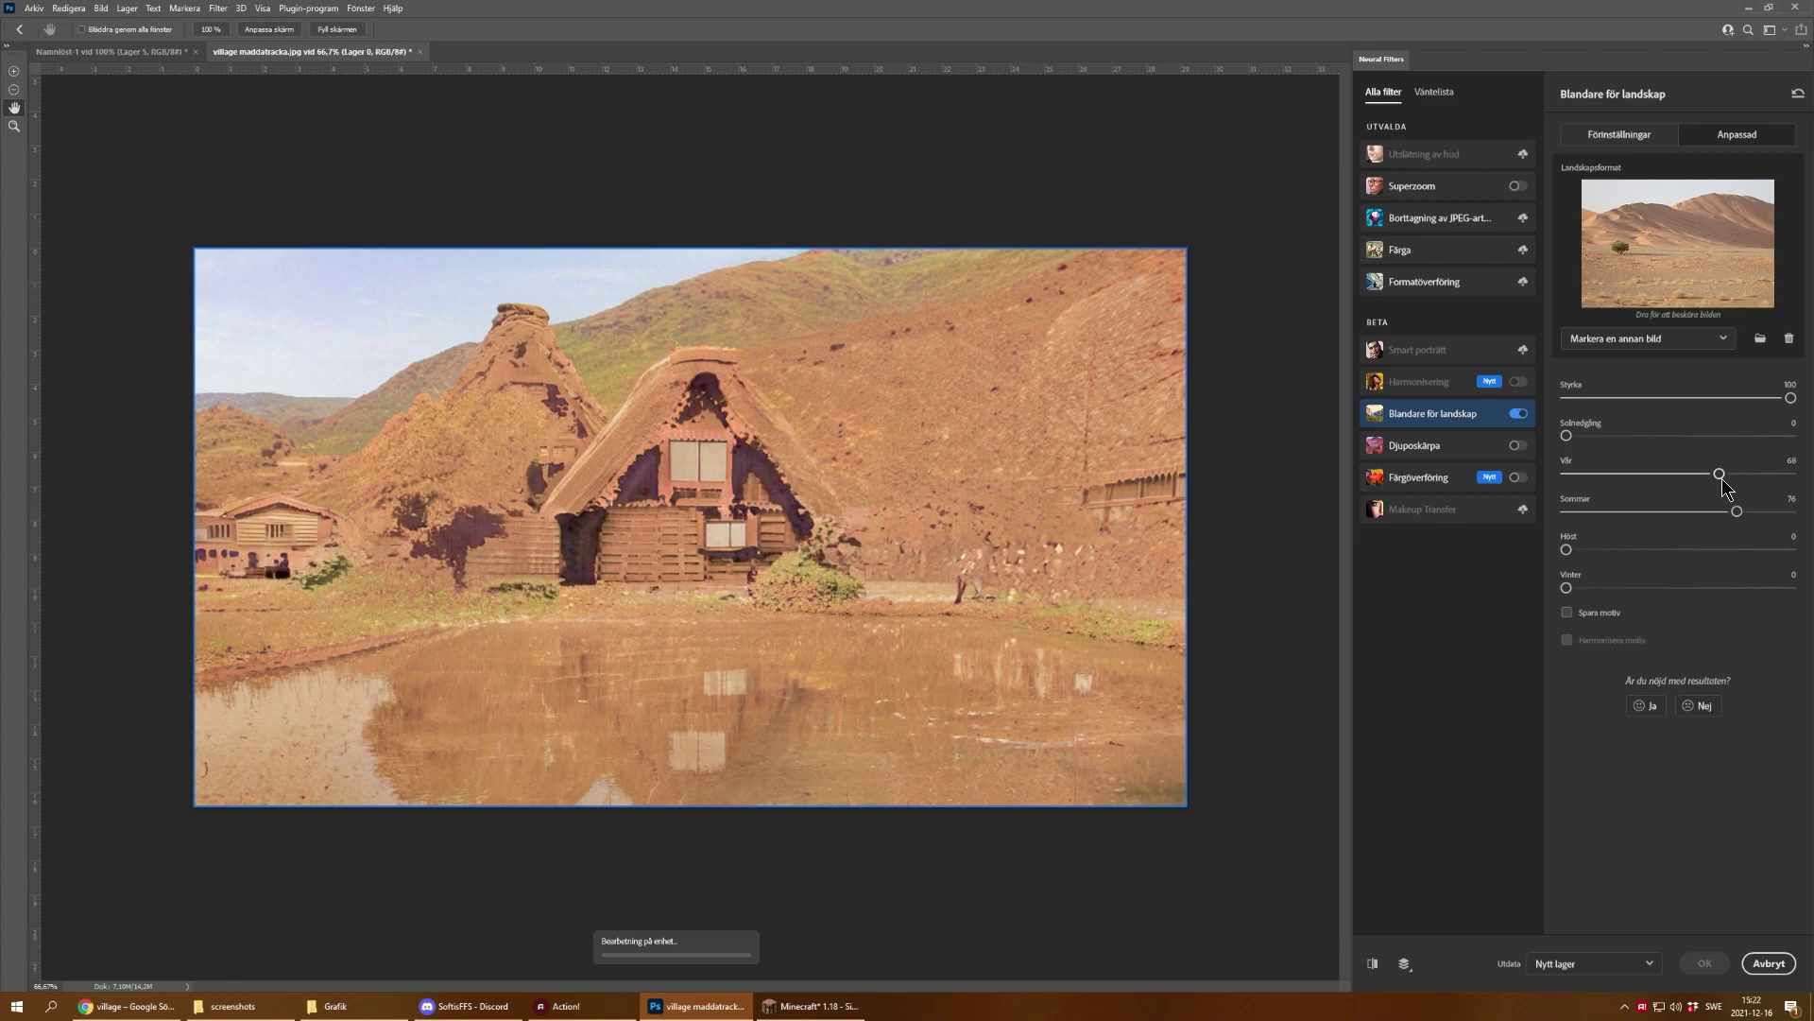
left_click_drag(1566, 587, 1684, 588)
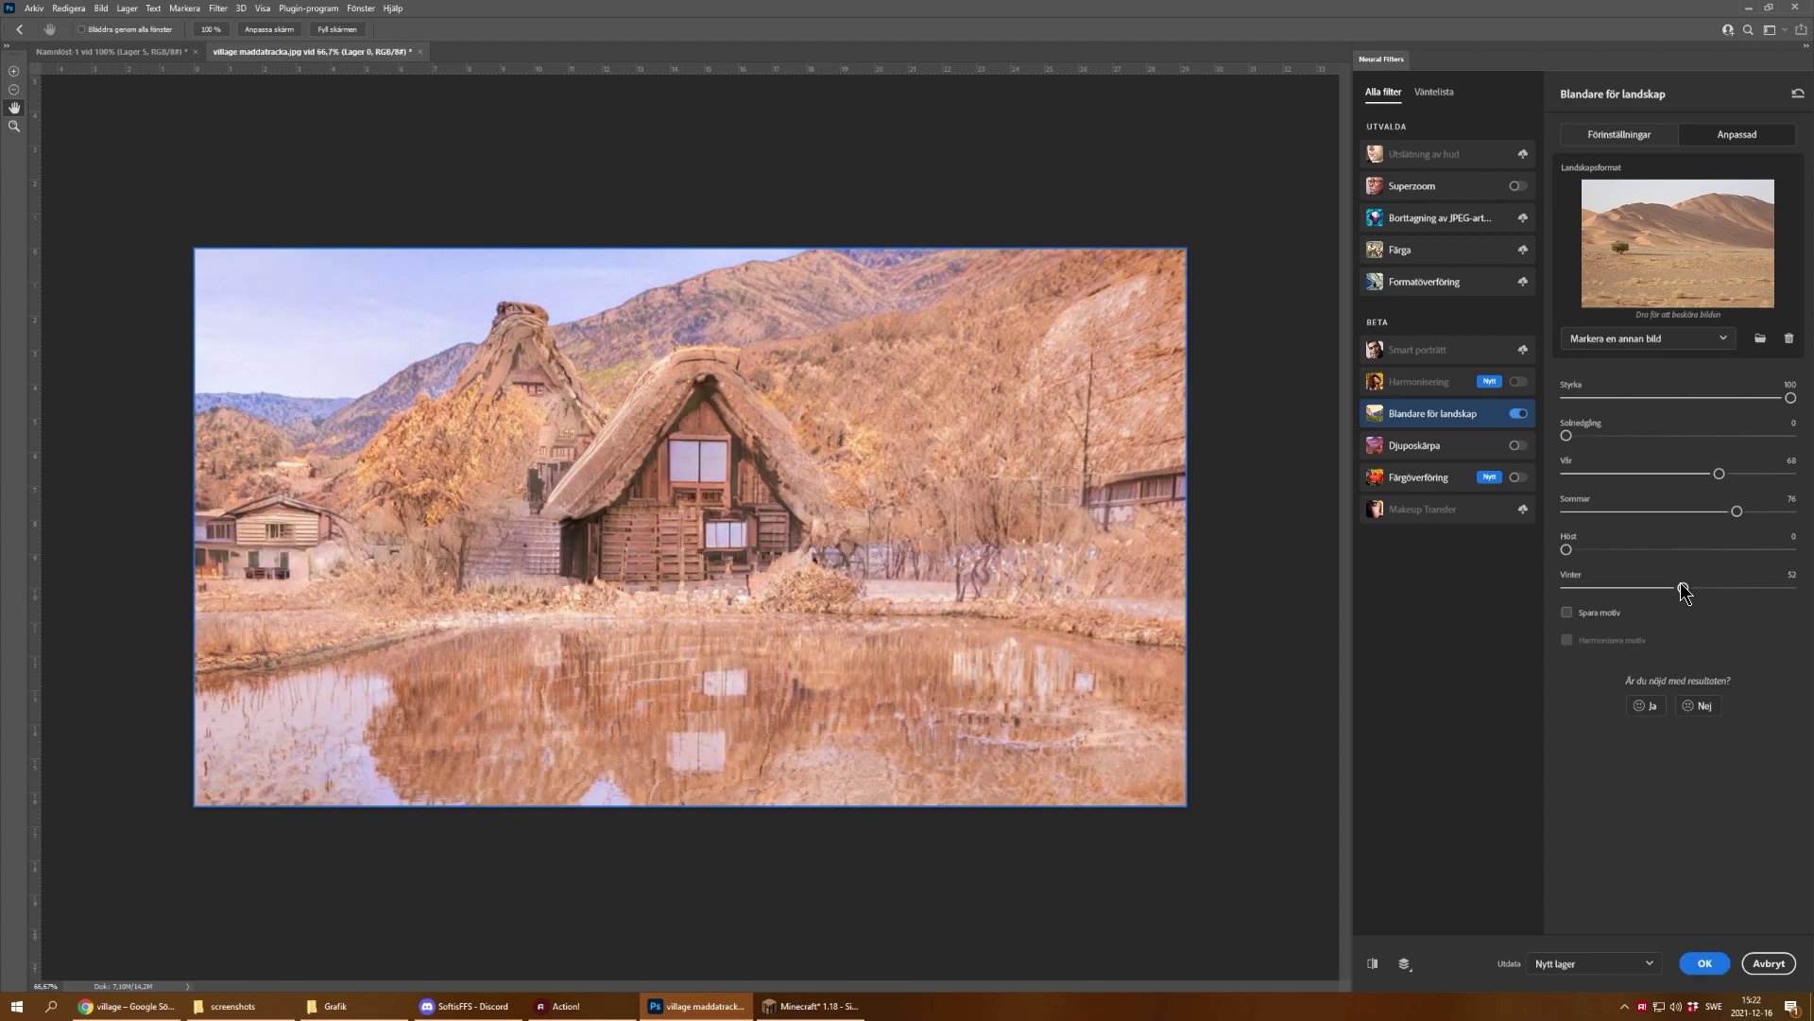
left_click_drag(1609, 590, 1794, 550)
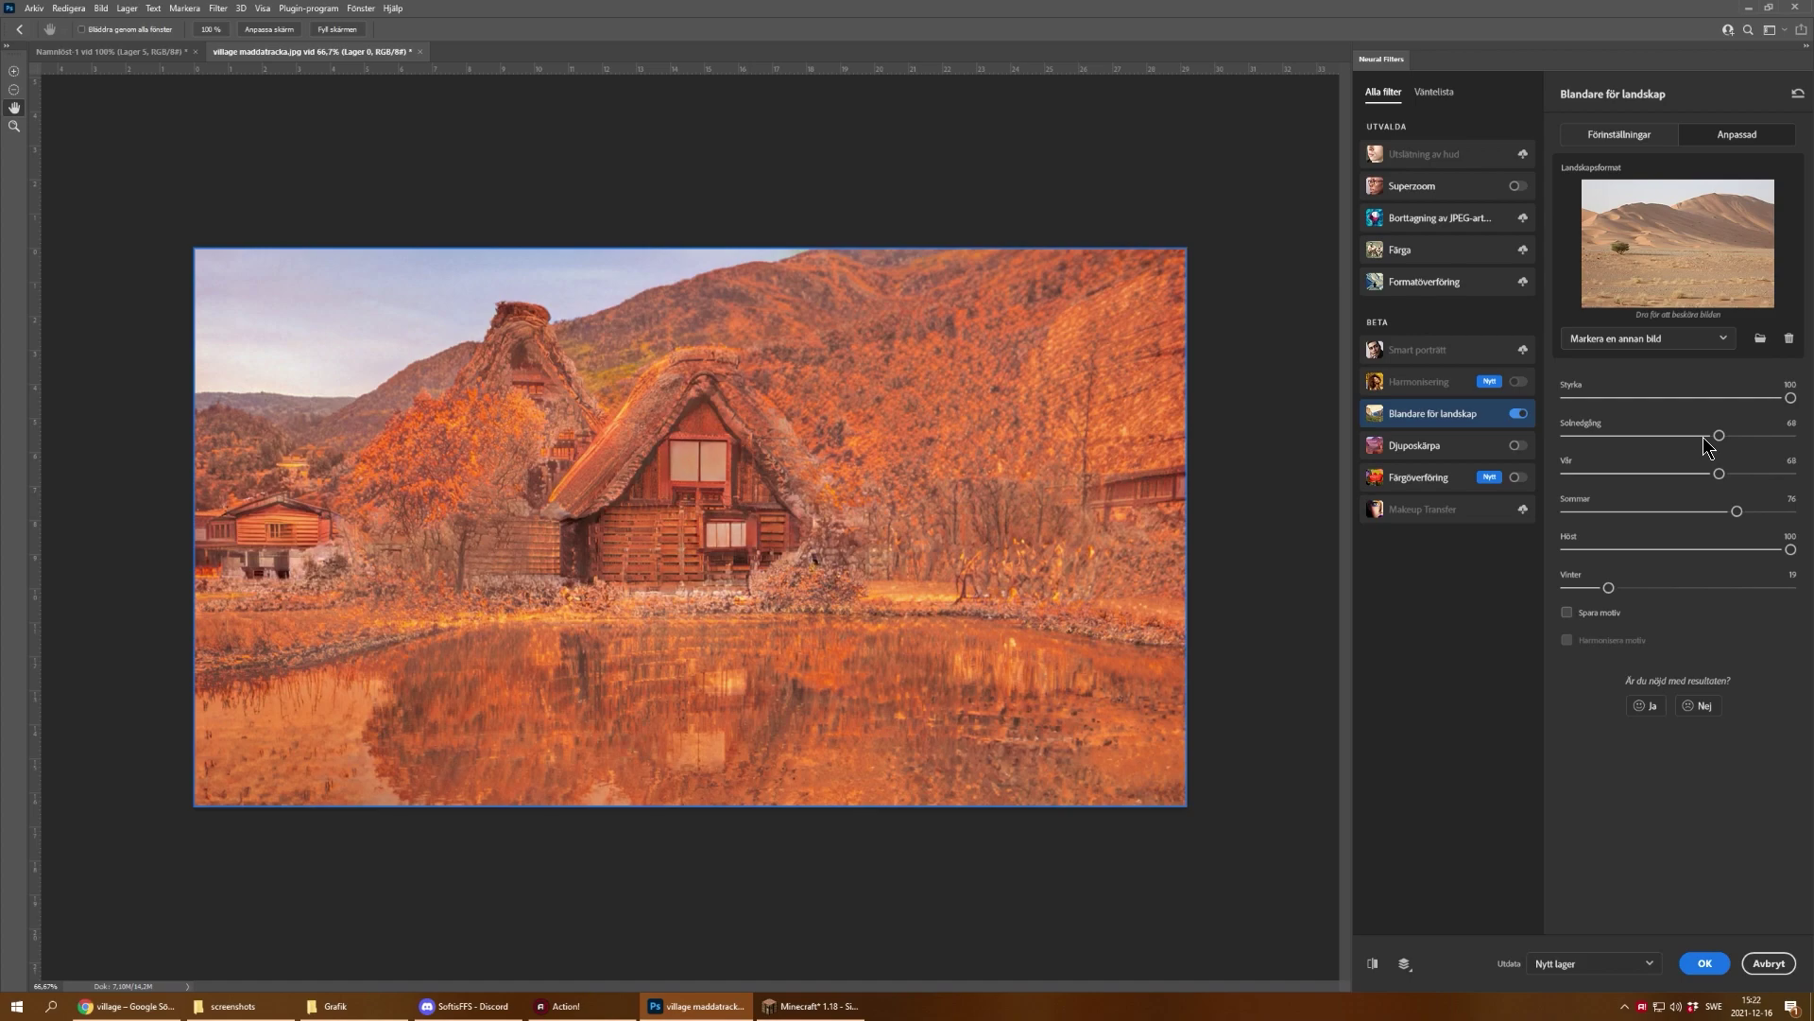
left_click(1768, 962)
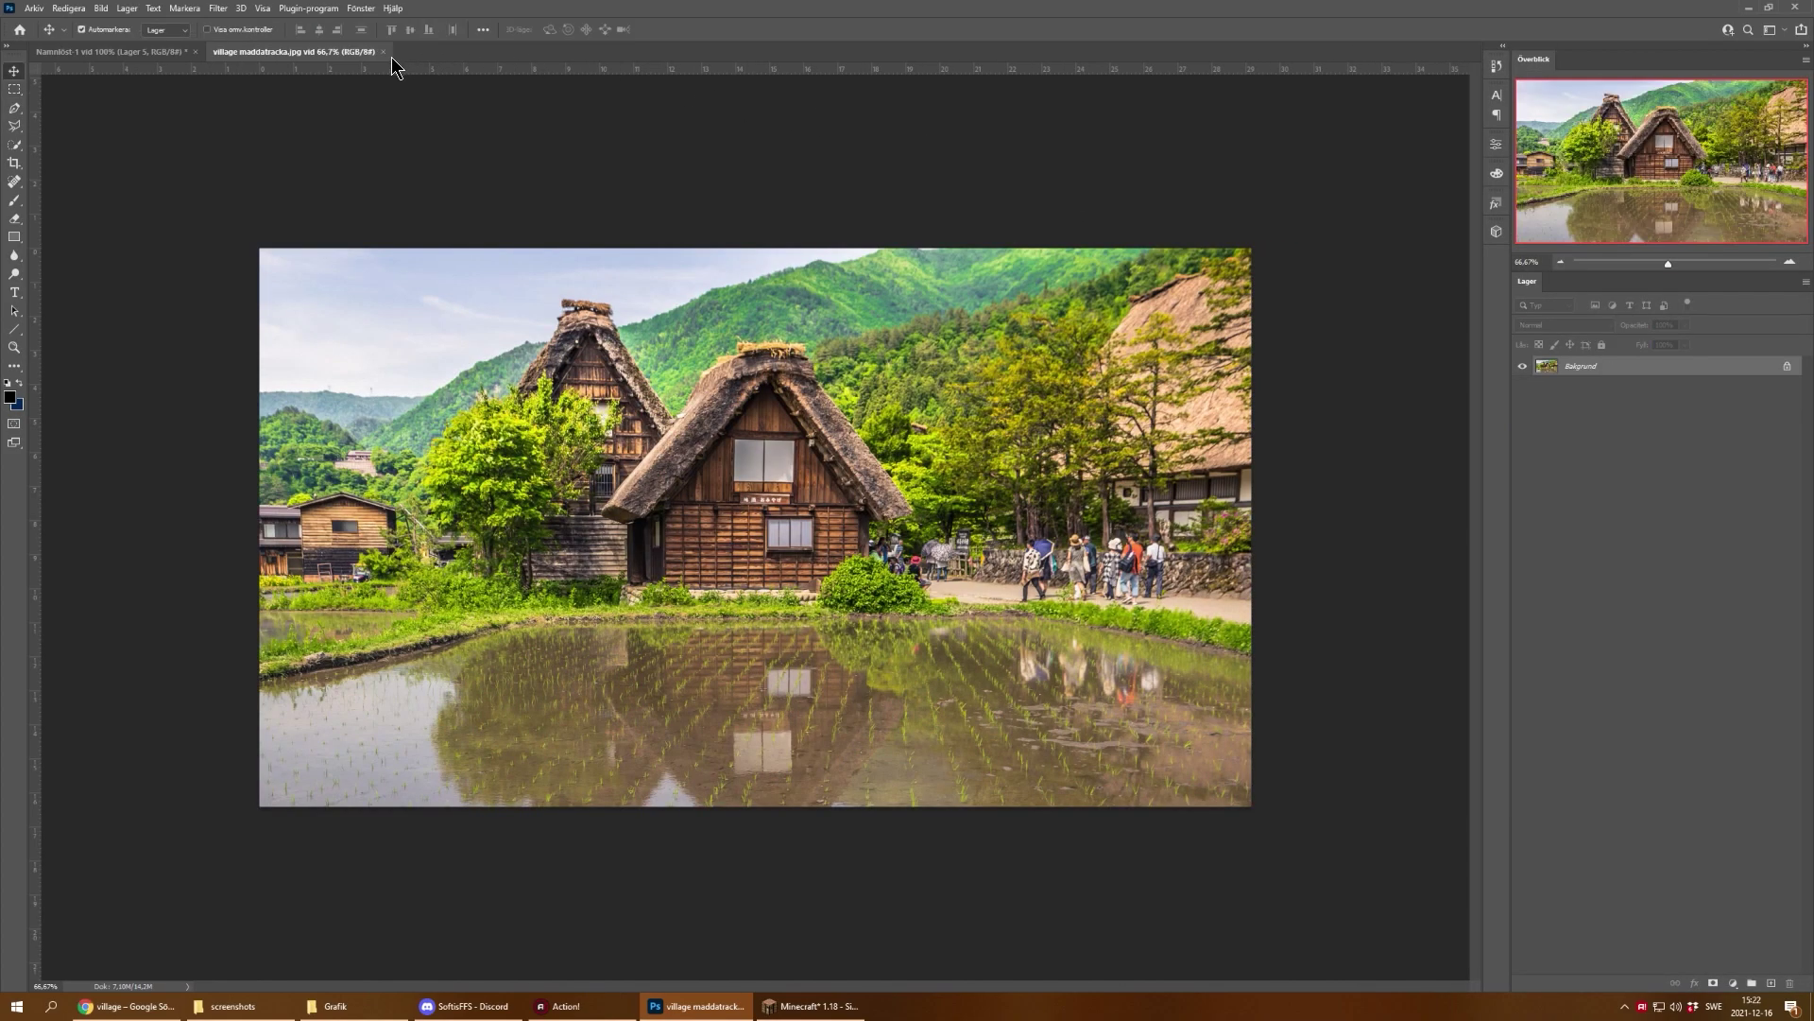
left_click(382, 52)
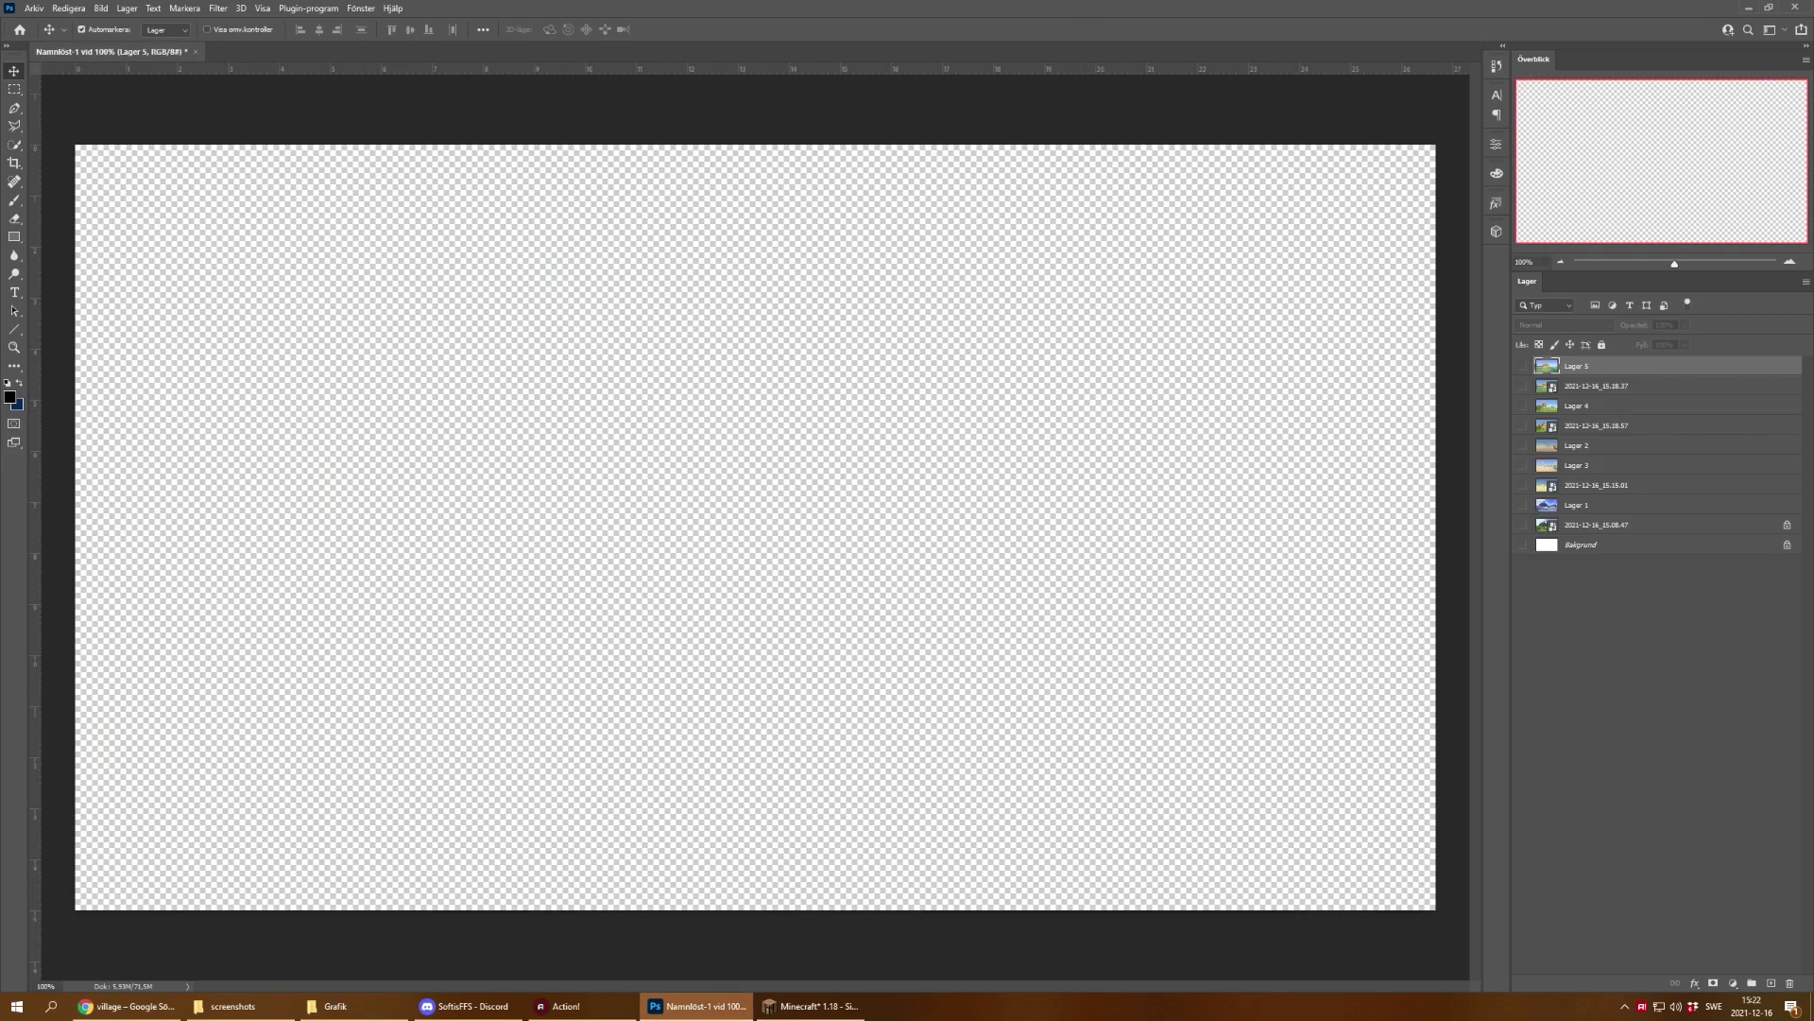
Step: Switch to Minecraft, save two screenshots of the sea and wooded coast from the sandy shore, then pause and leave full screen
key("alt+Tab")
key("Escape")
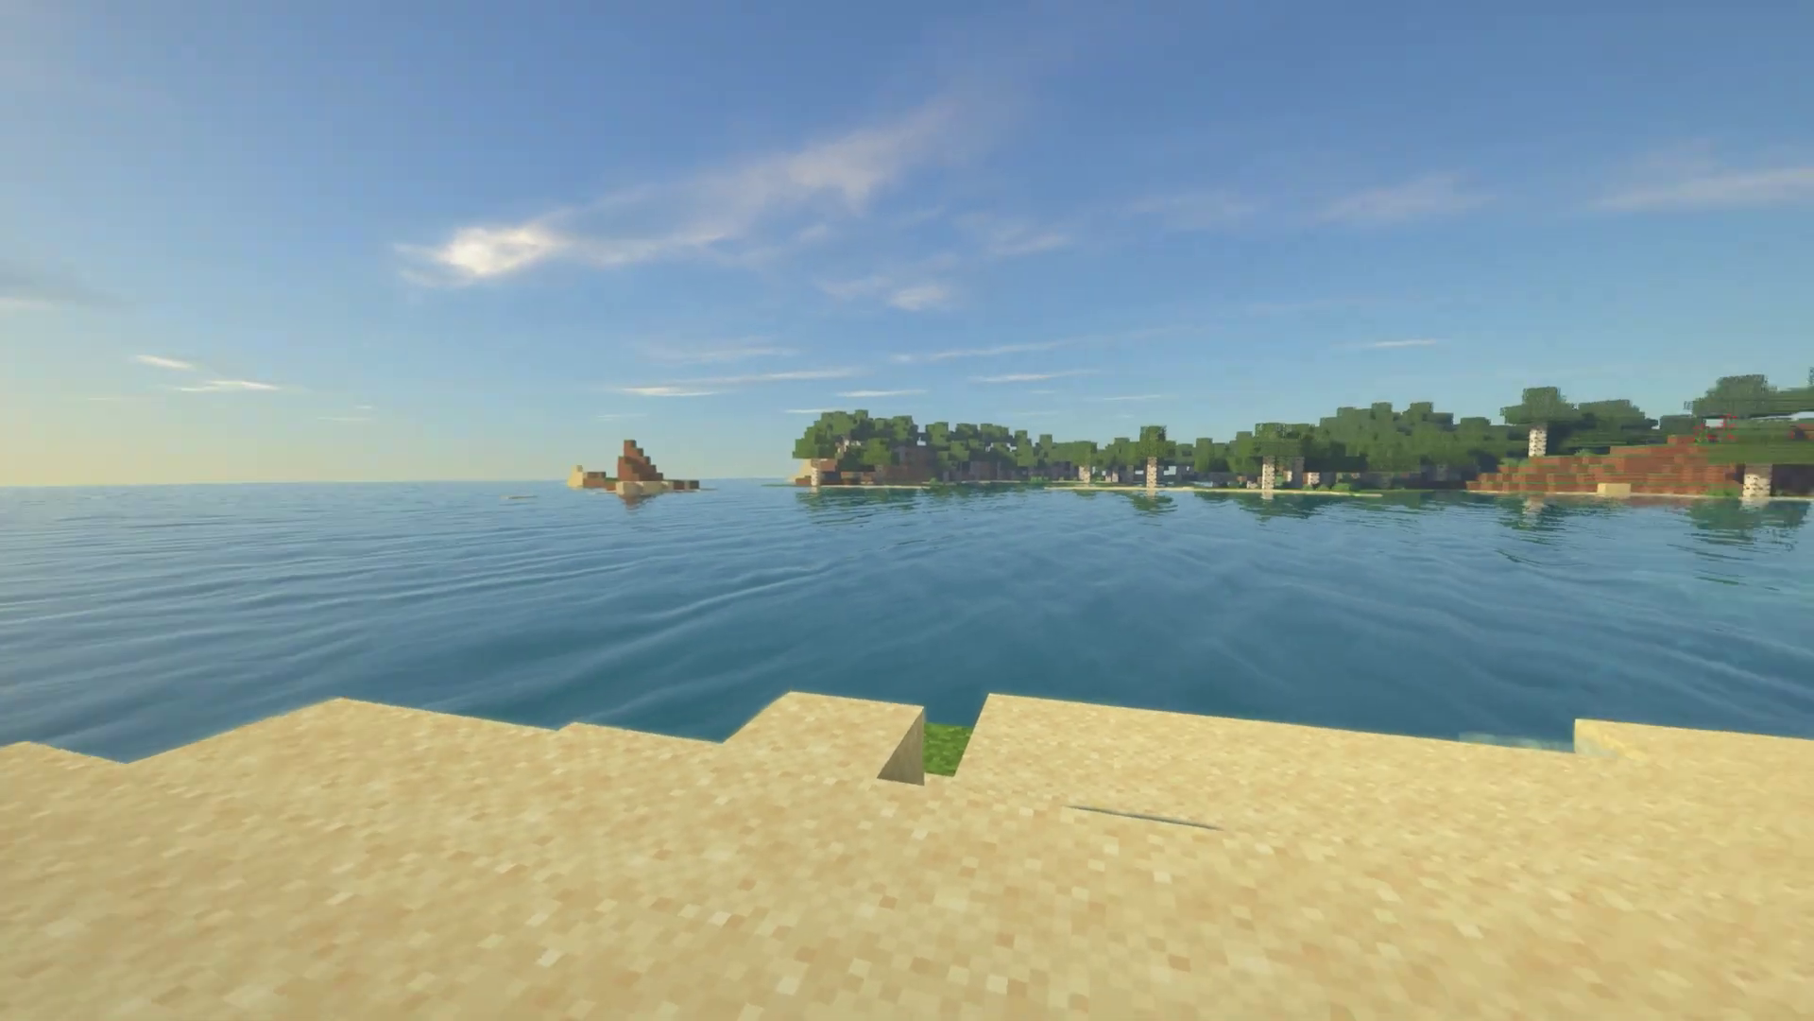
key("F2")
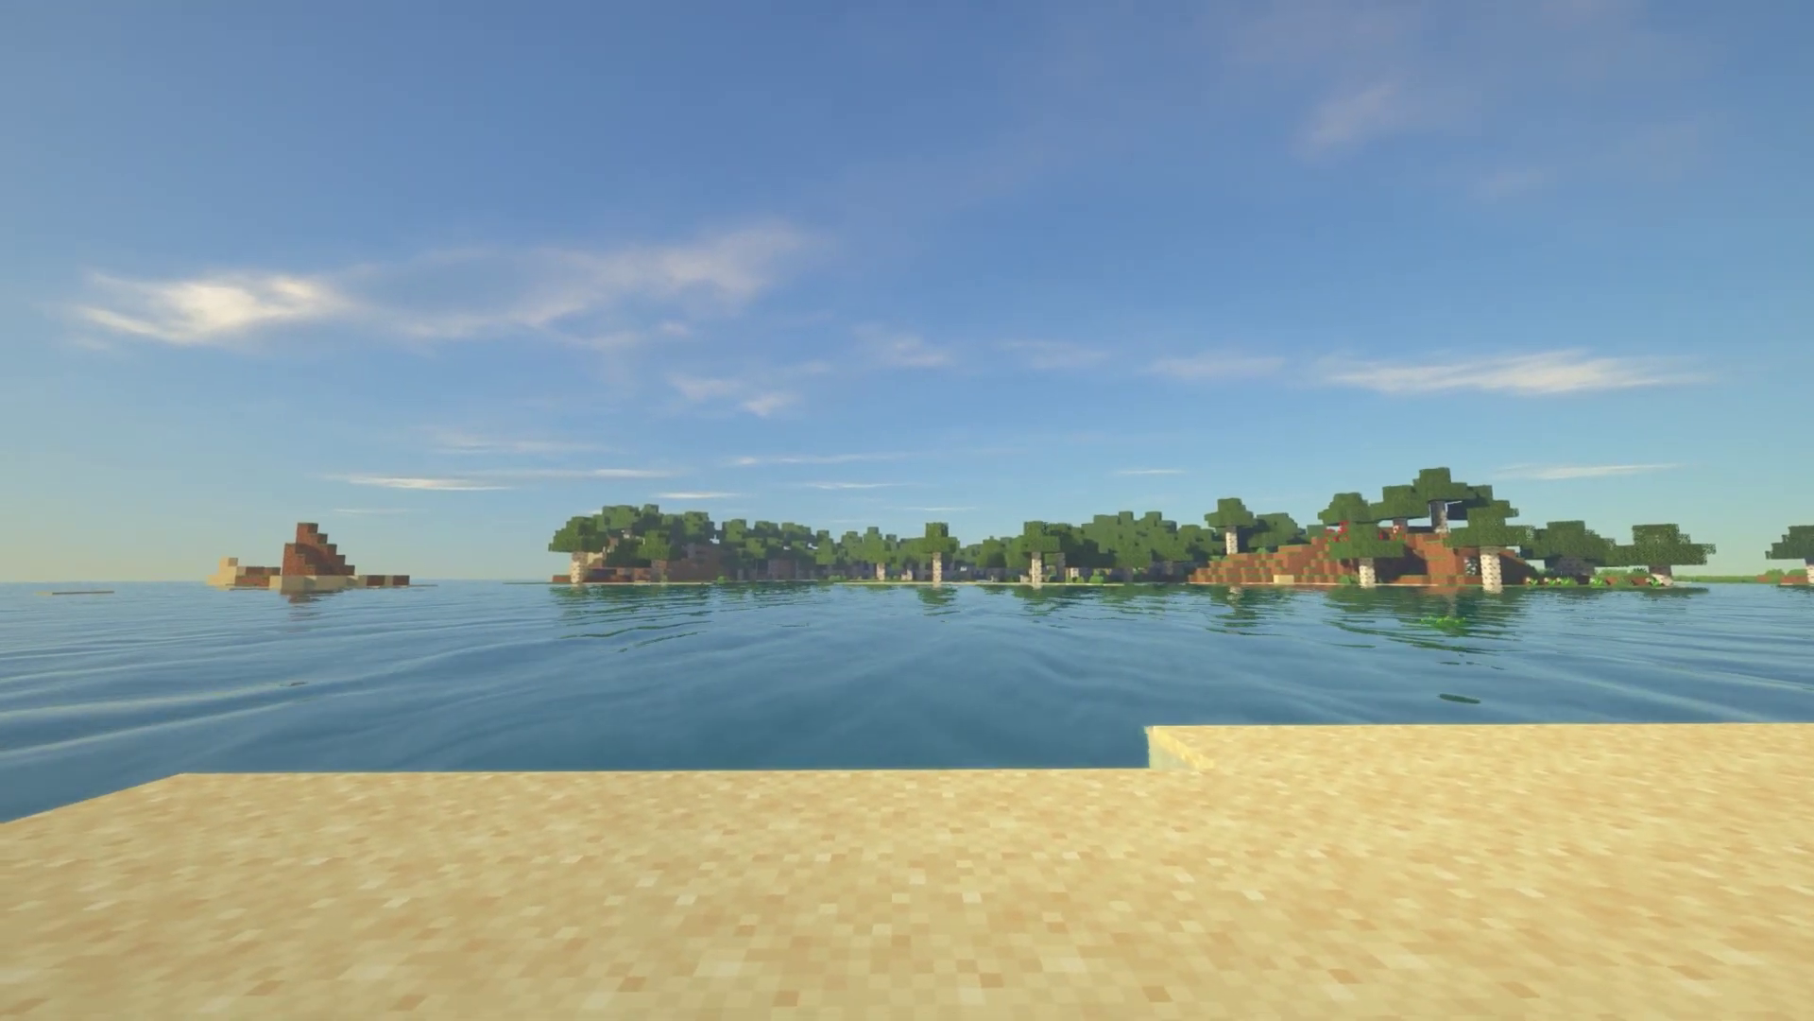
key("F2")
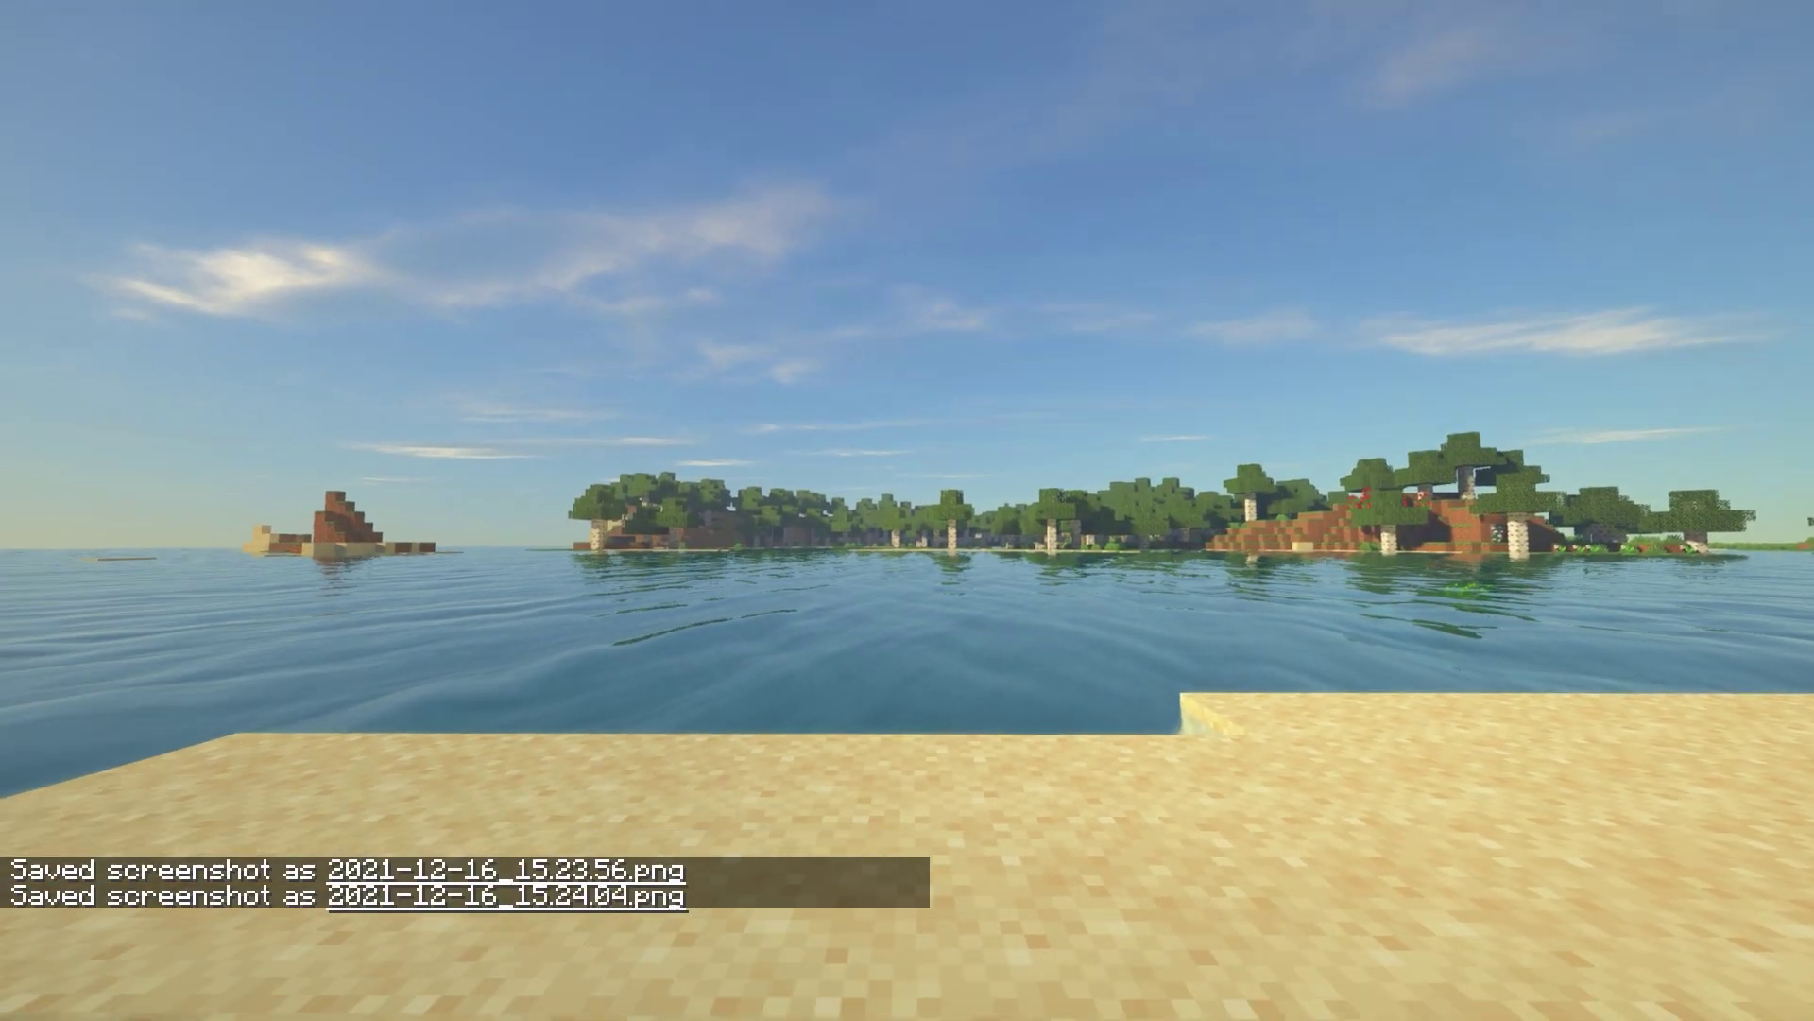
key("Escape")
key("F11")
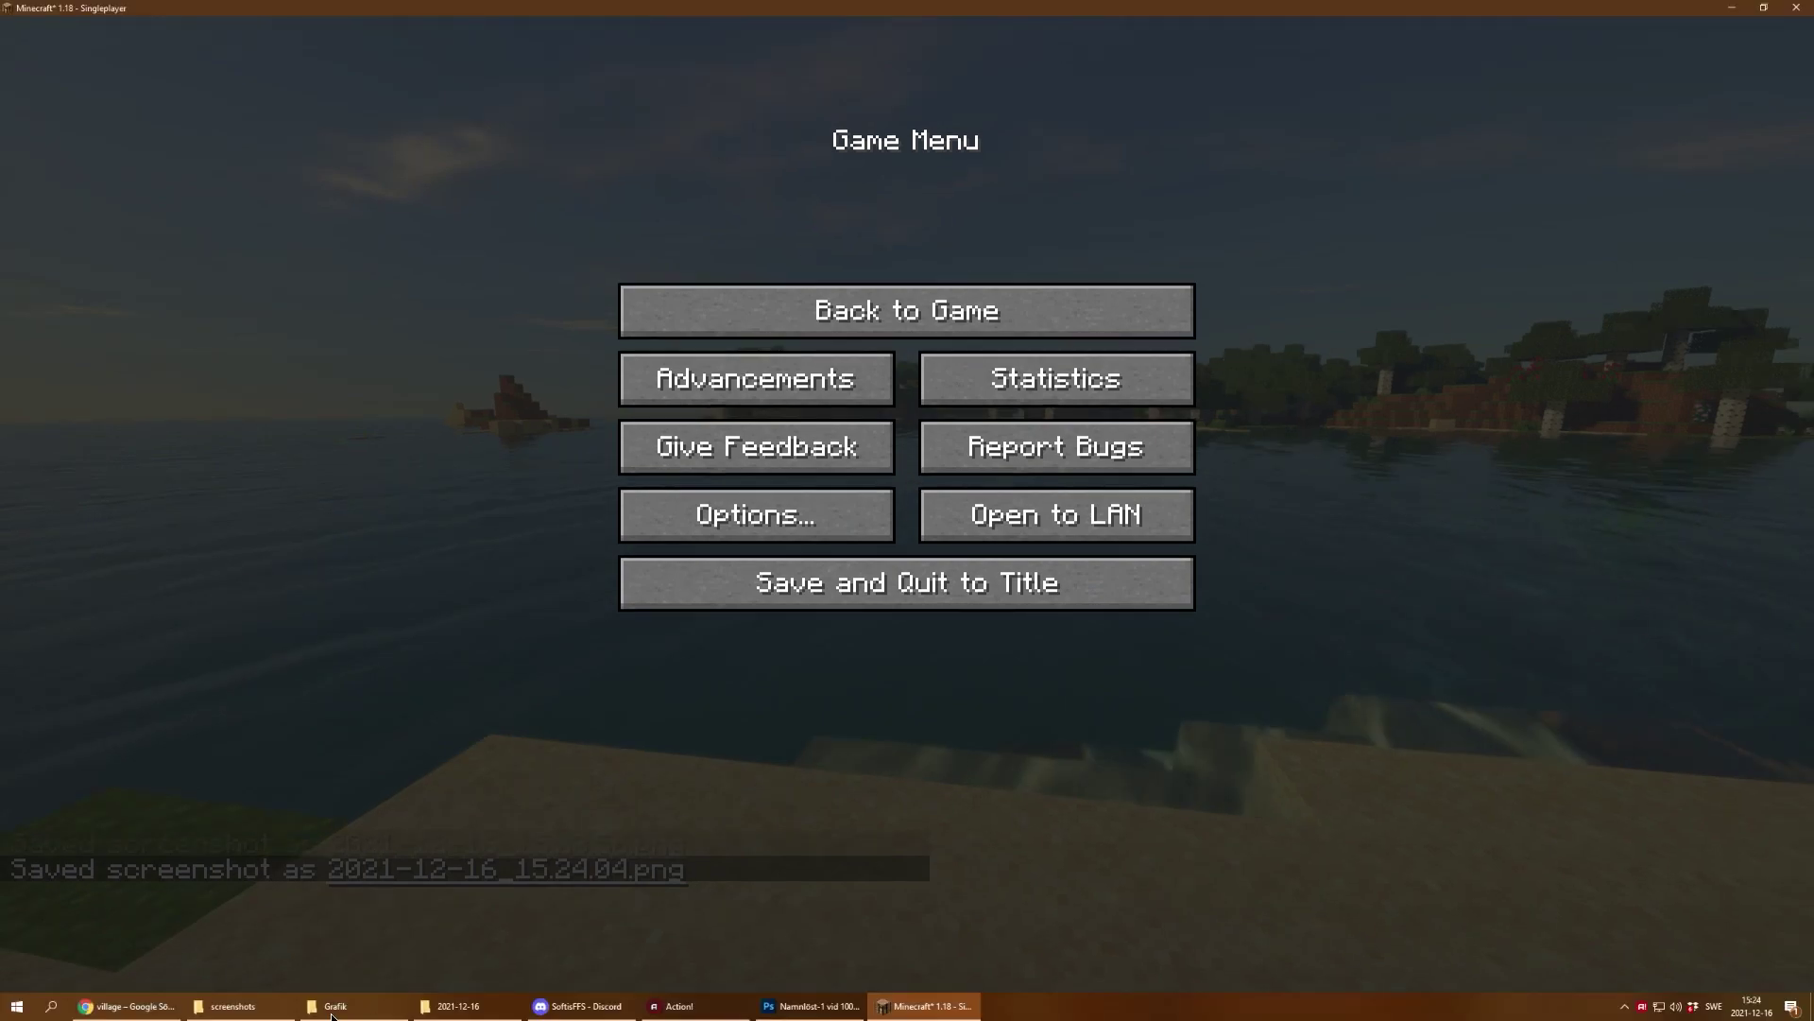
Step: Place the shaded sea screenshot 2021-12-16_15.23.56 from the screenshots folder into the open Photoshop document
left_click(227, 1006)
left_click_drag(696, 935, 816, 660)
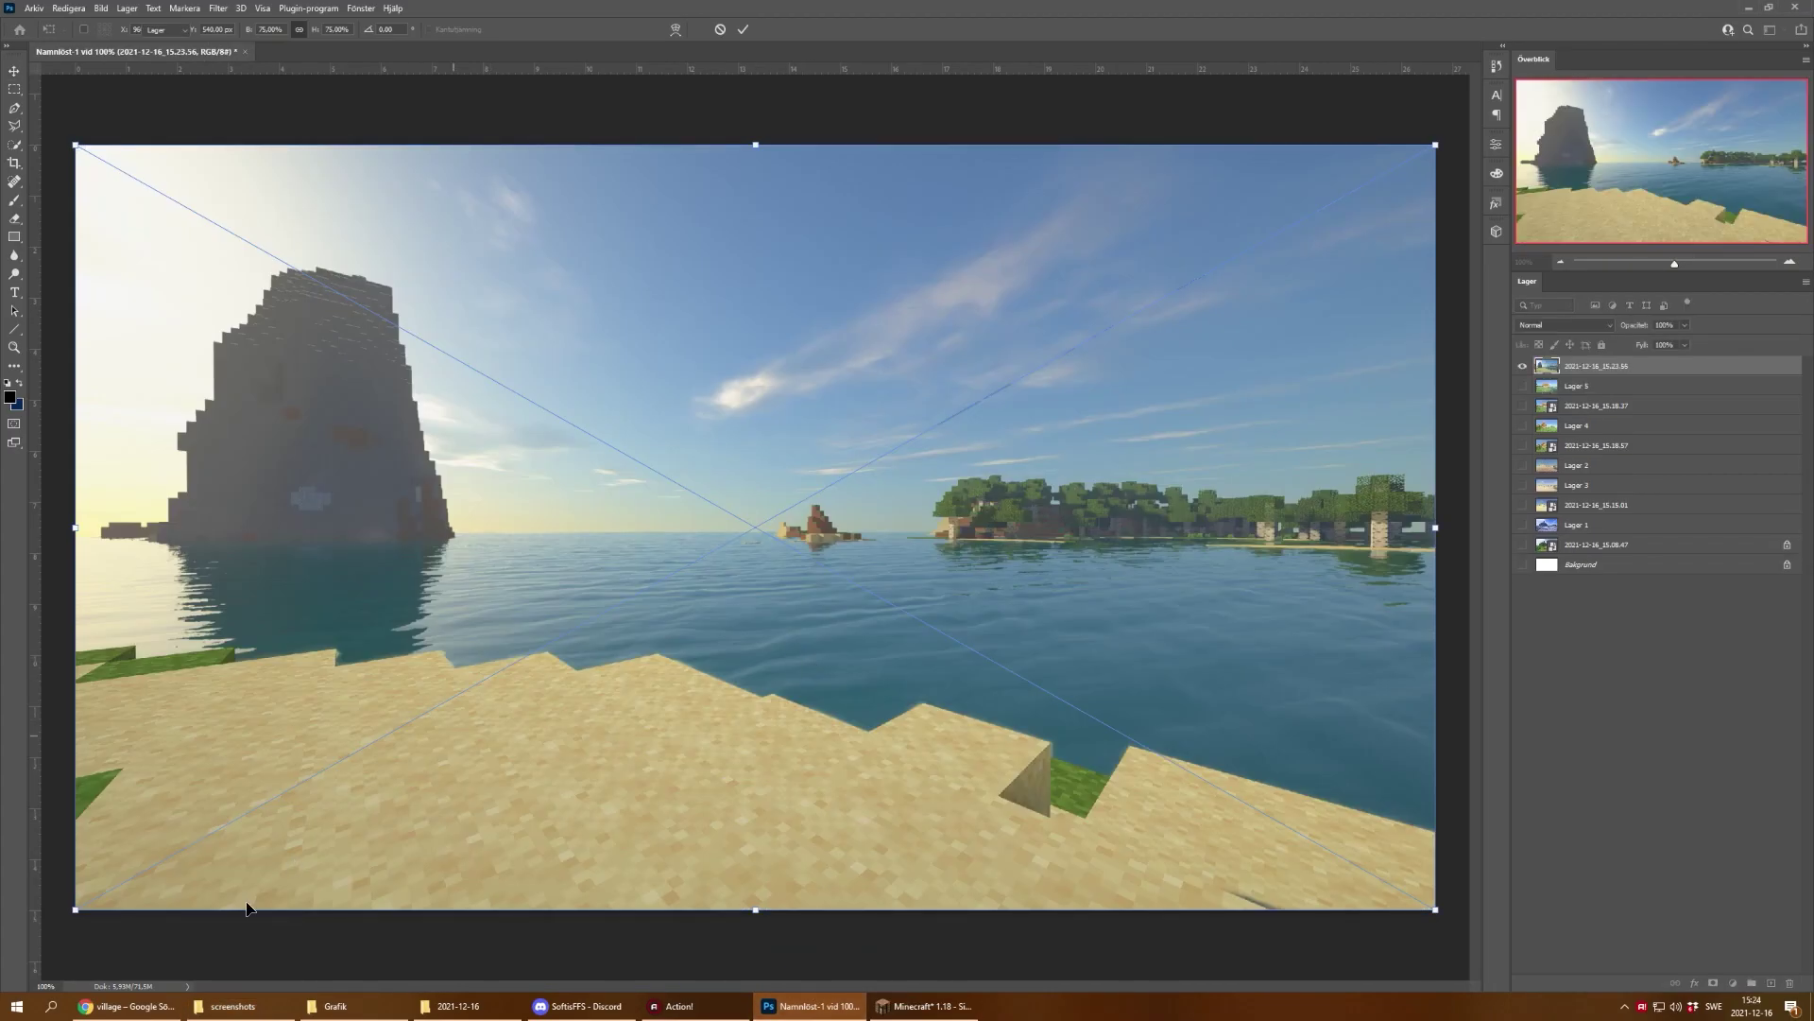
Step: Switch to Chrome and run a Google image search for beach
left_click(125, 1006)
double_click(368, 108)
type("beach")
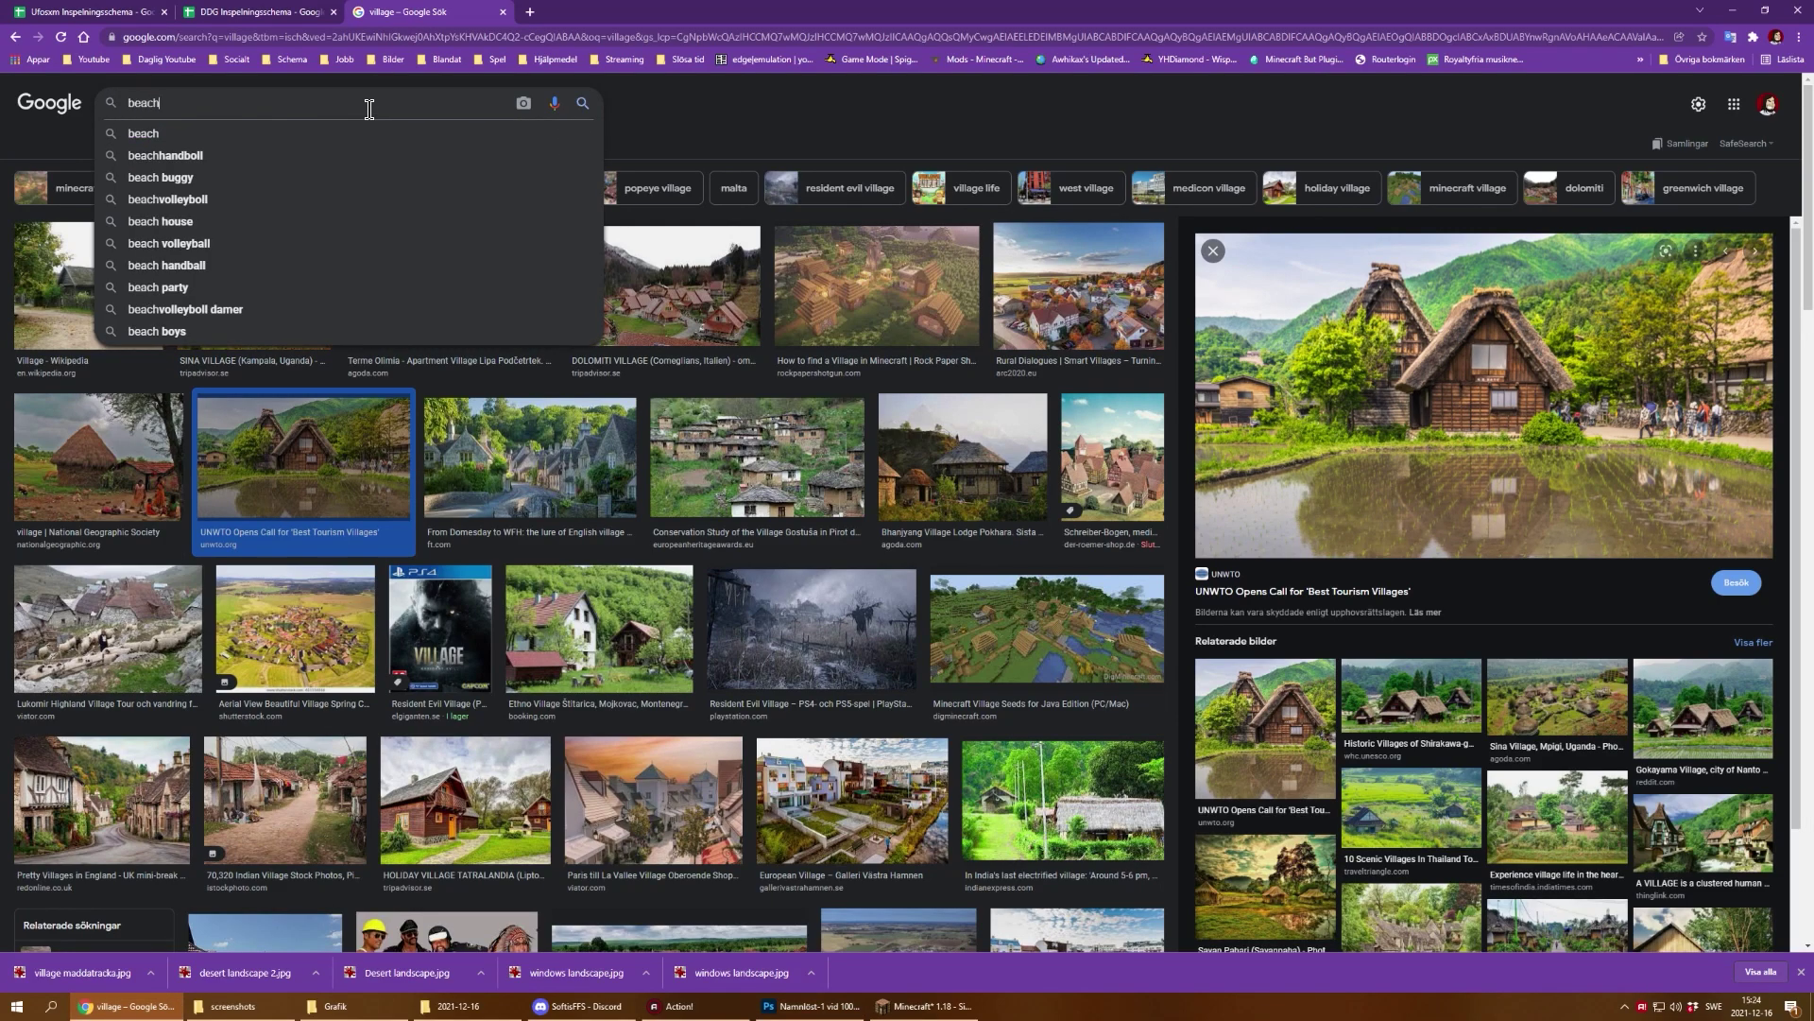
key("Return")
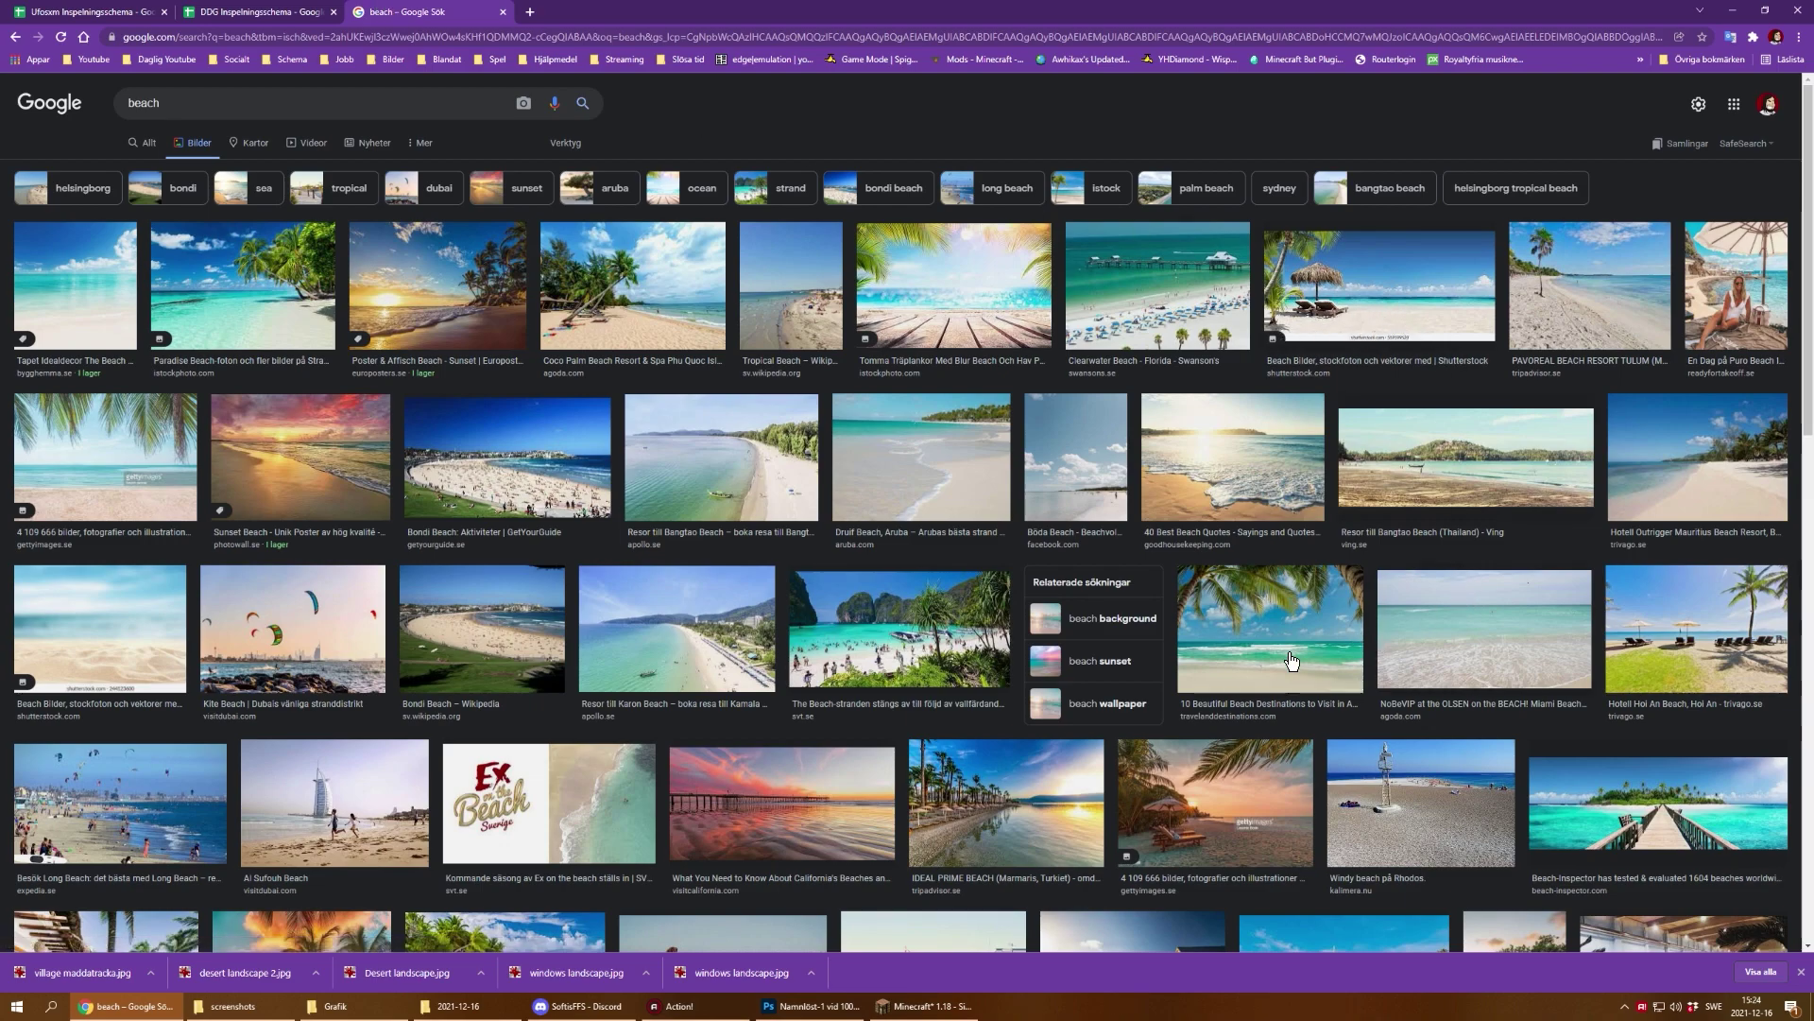
Step: Save the palm-framed beach photo as beach 1.jpg, and view the beach pictures in the Grafik folder, selecting beach-1641791.jpg
left_click(1233, 621)
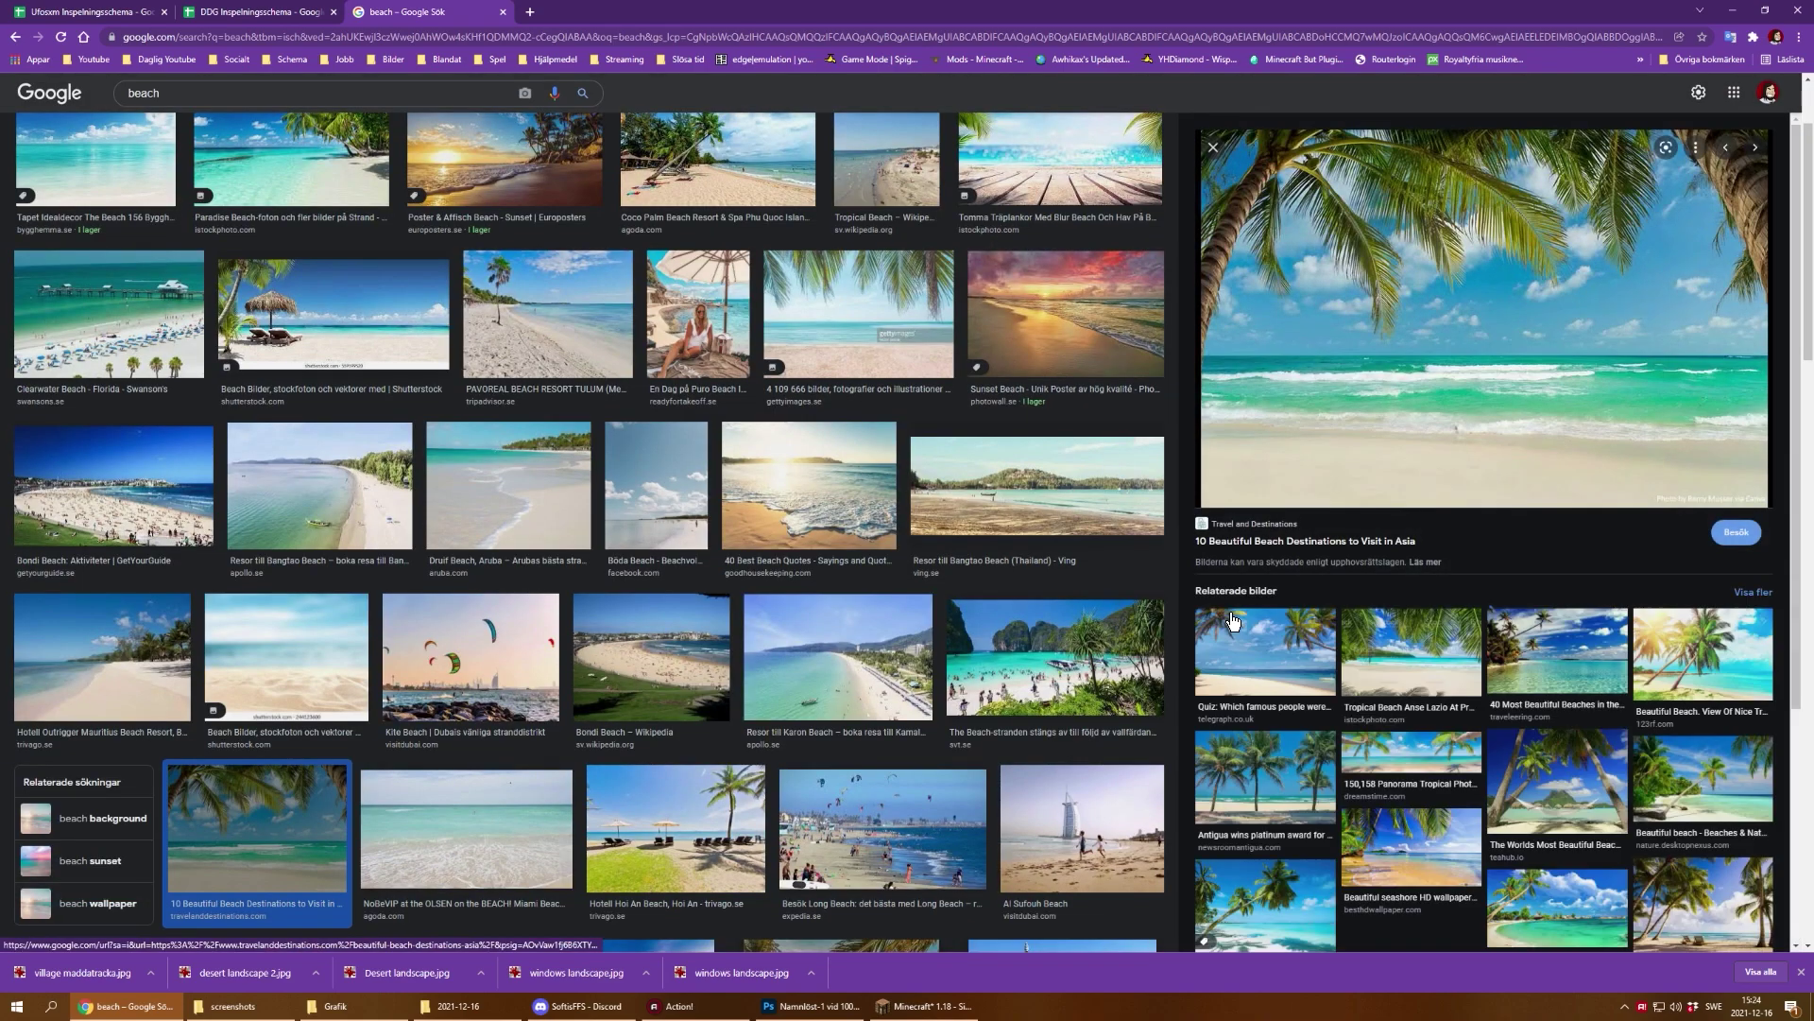
right_click(1452, 382)
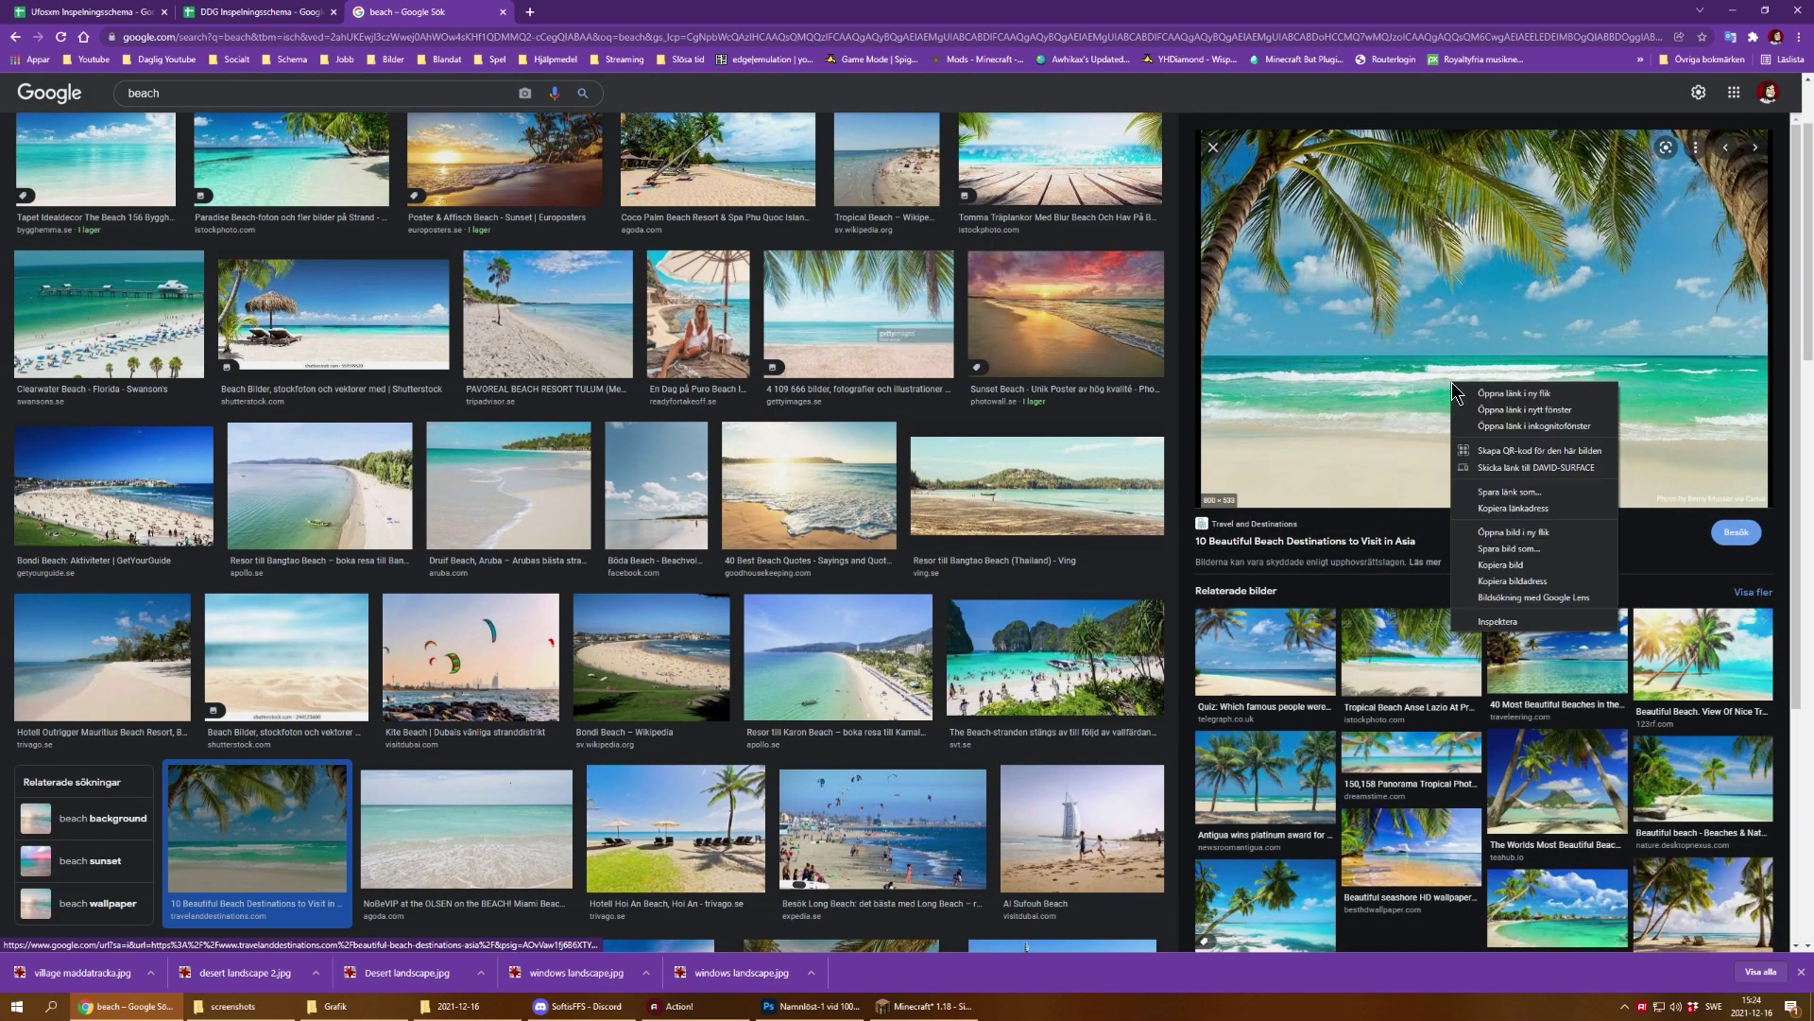
left_click(1515, 558)
type("beach")
key("Return")
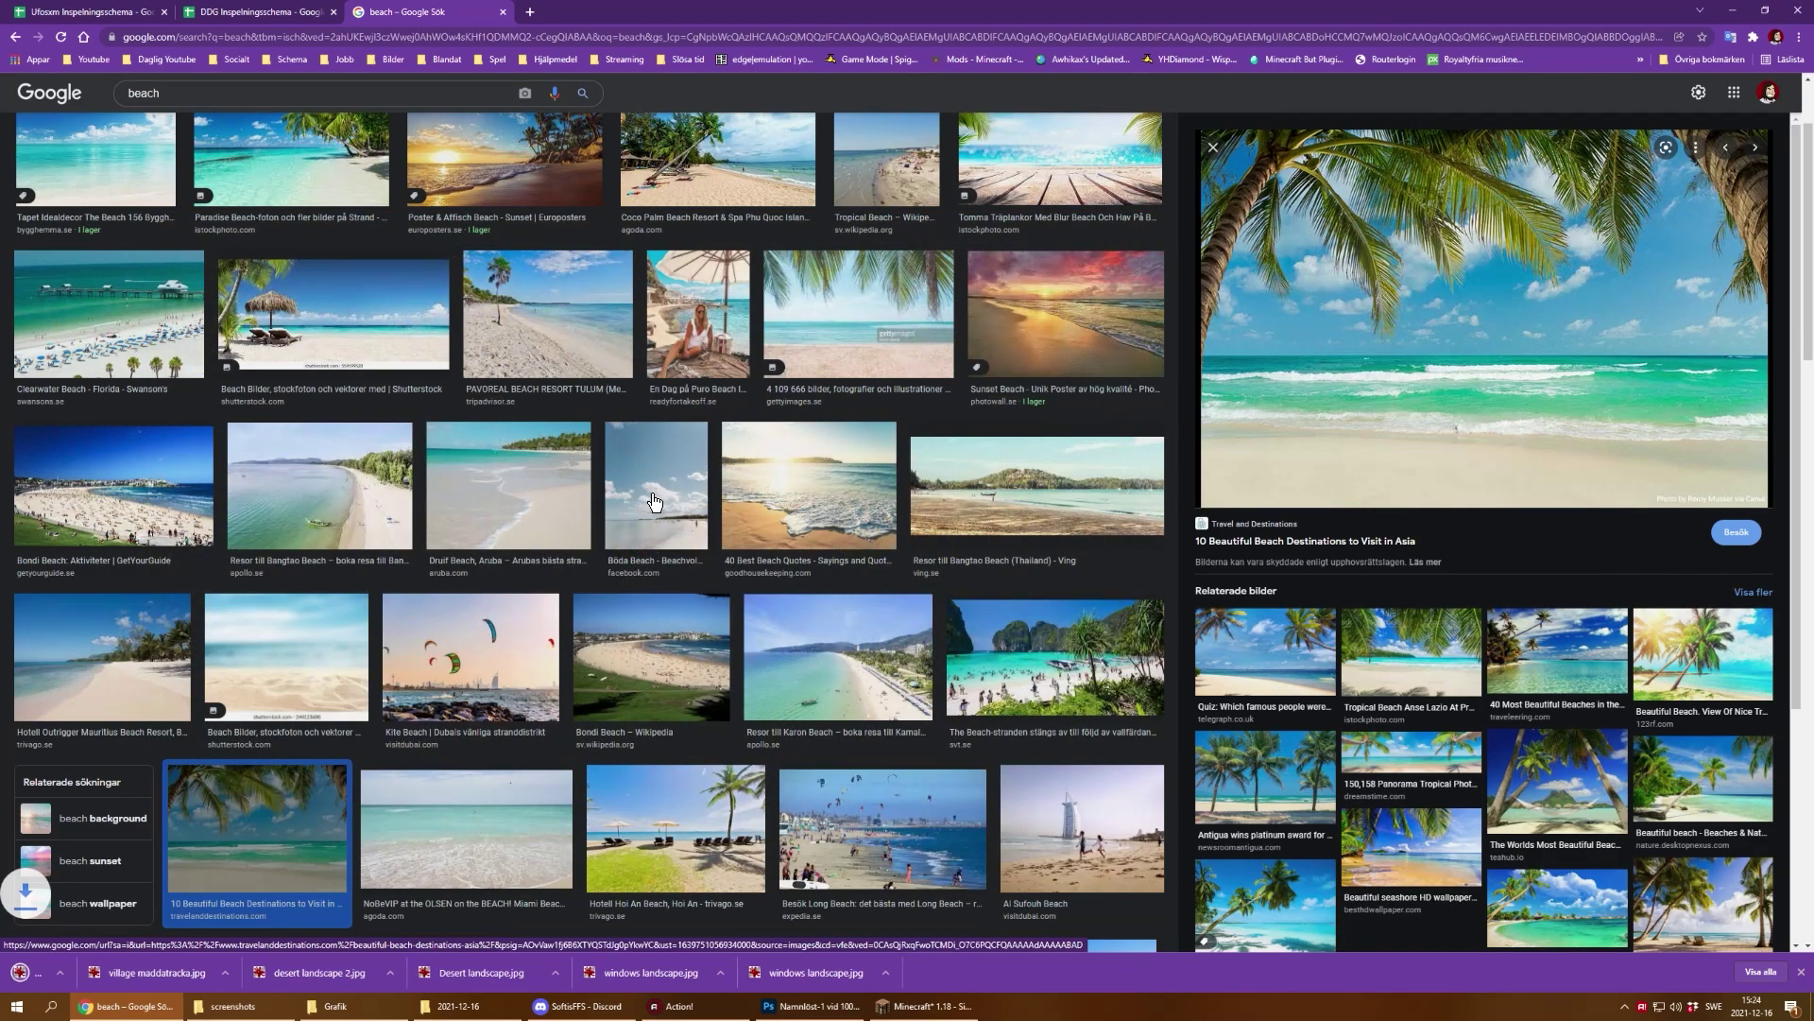
left_click(336, 1005)
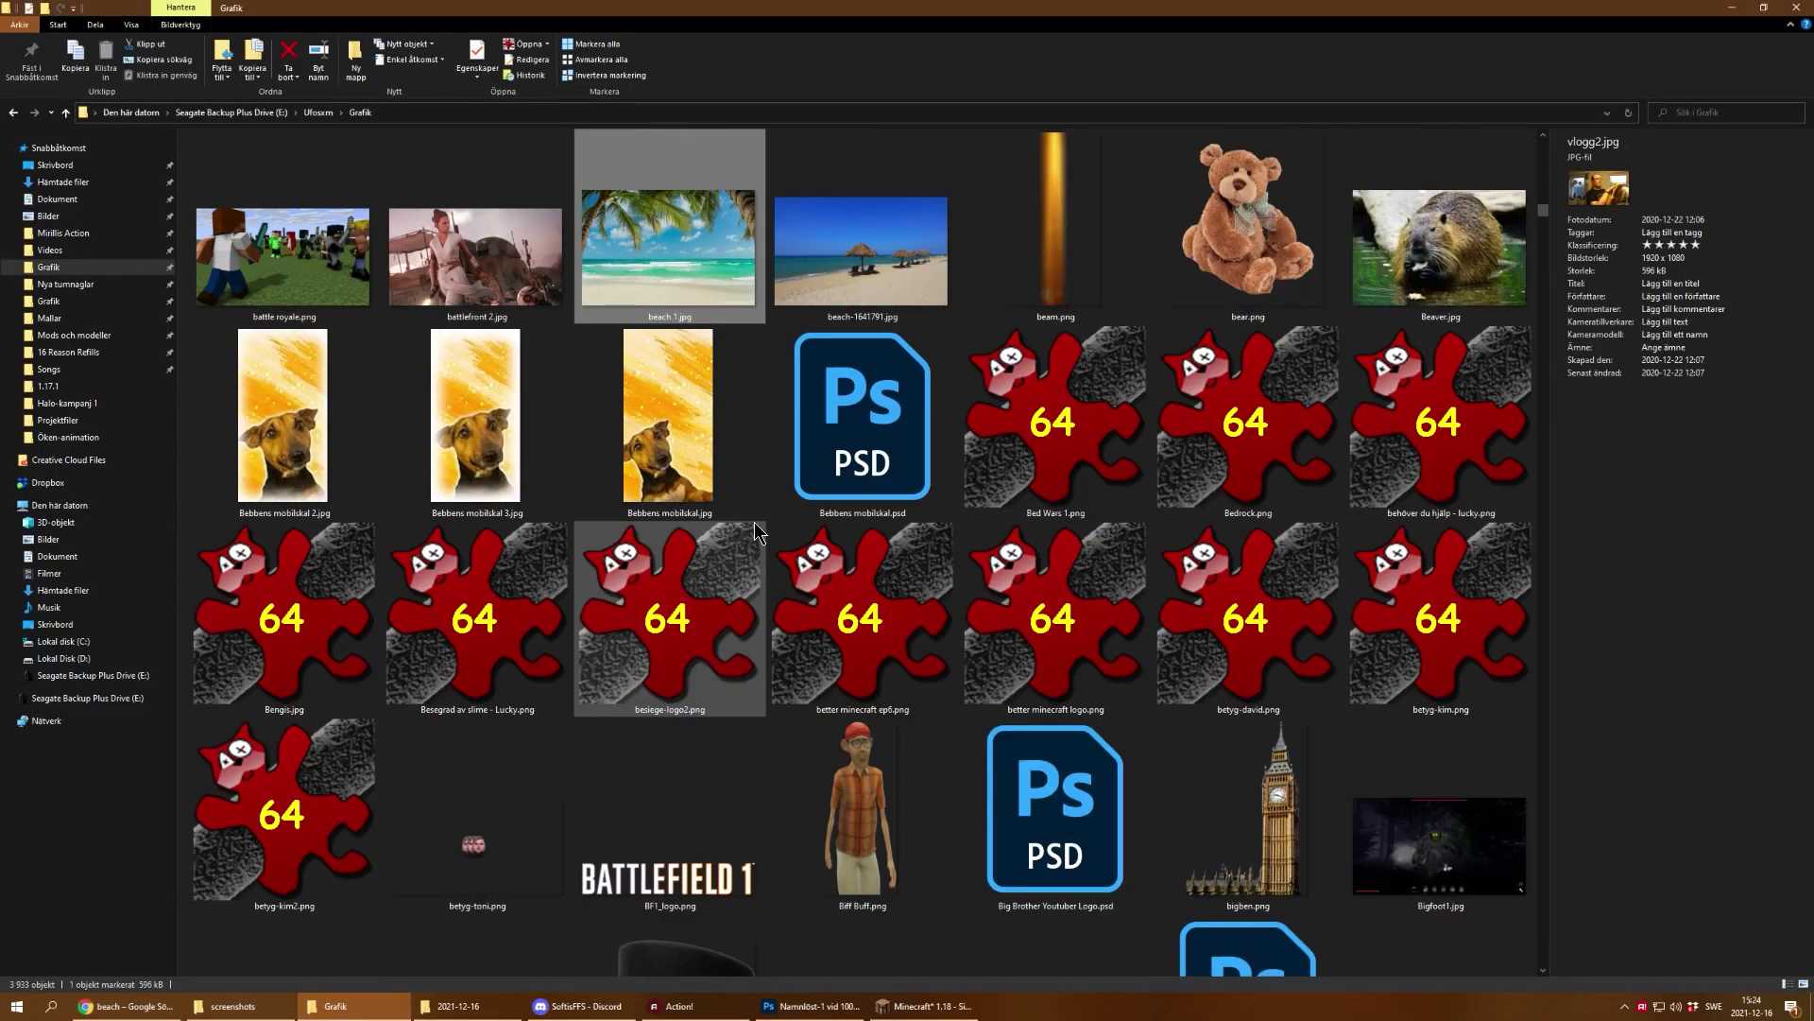
left_click(799, 301)
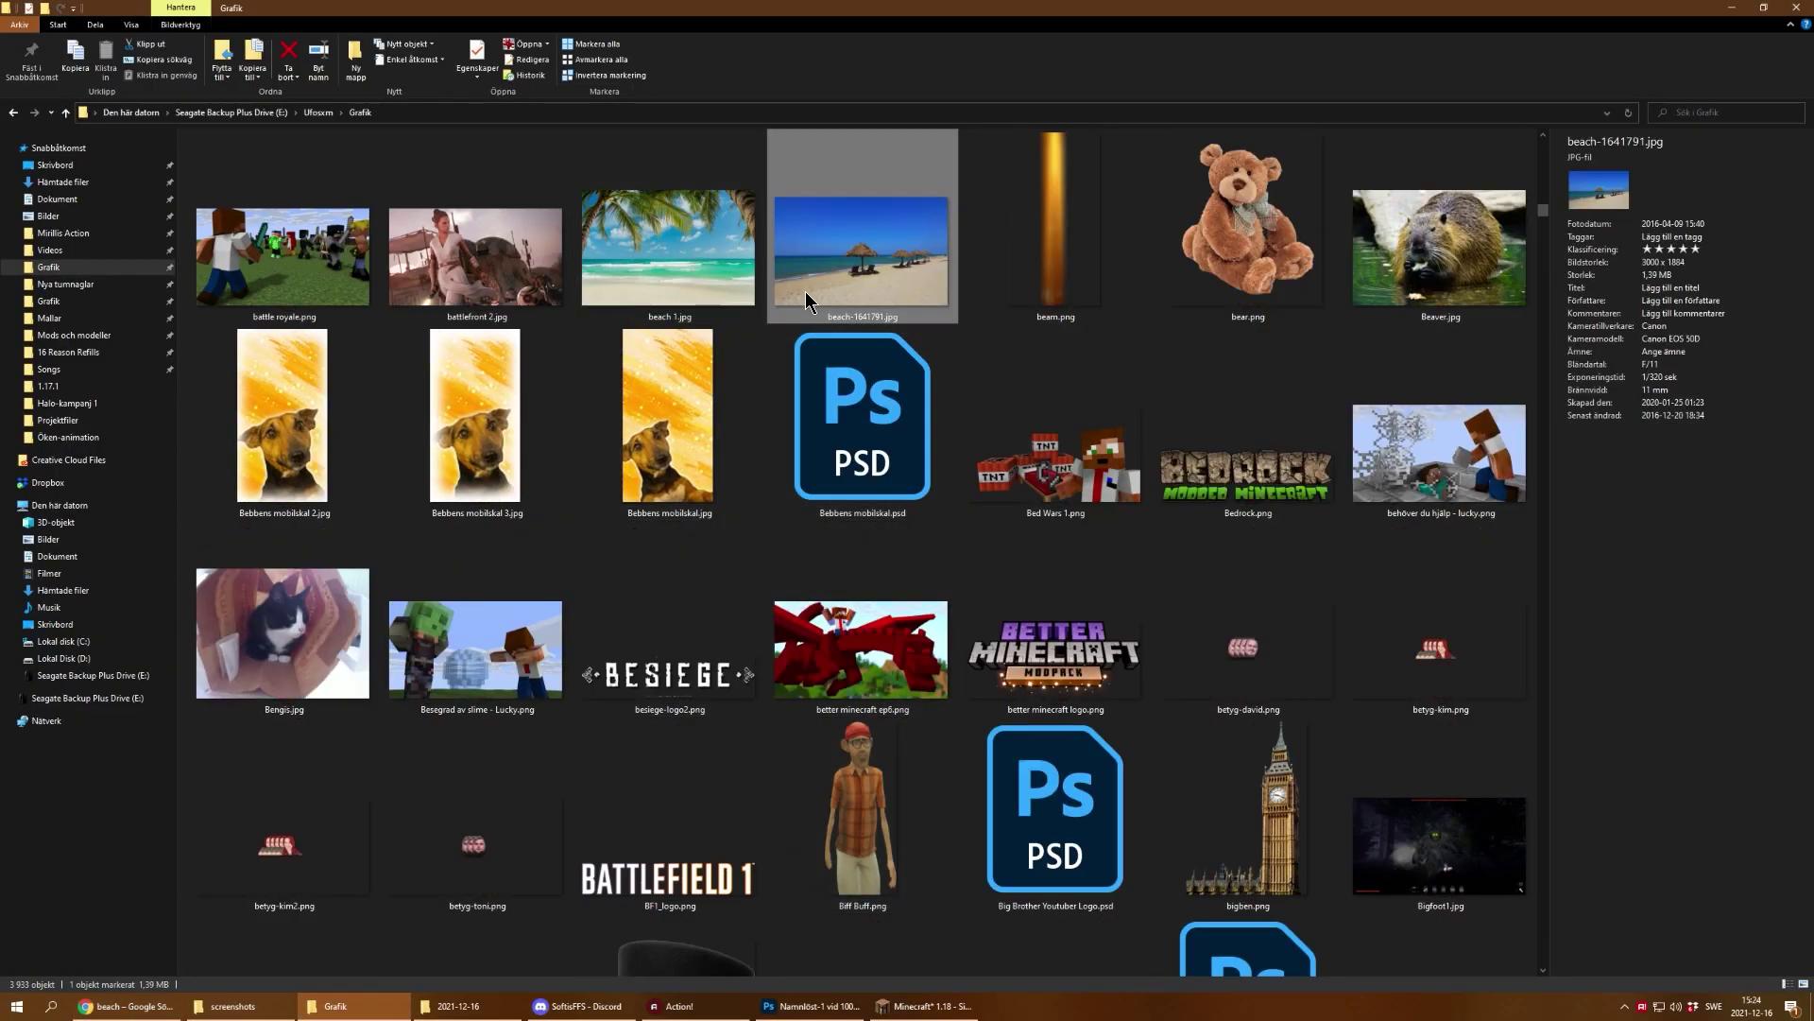
Step: Switch to Photoshop and turn on the landscape mixer neural filter for the sea screenshot in its custom mode
left_click(780, 1007)
left_click(219, 8)
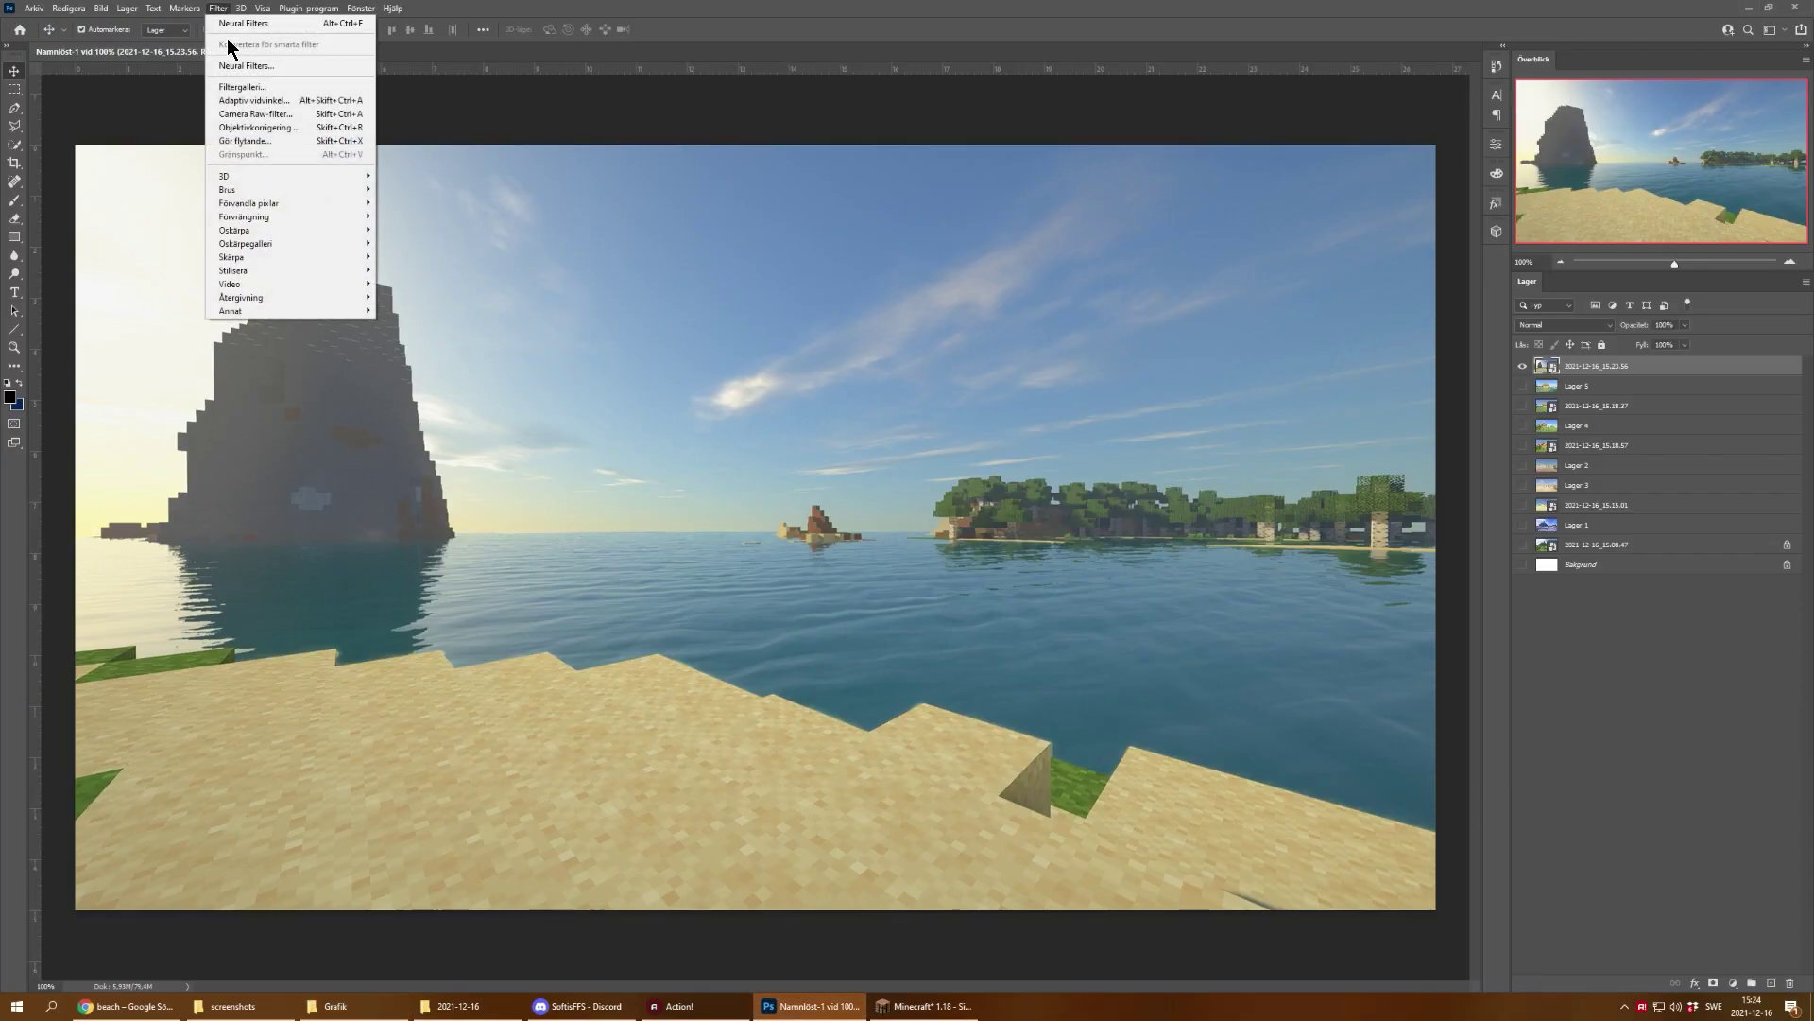
left_click(247, 65)
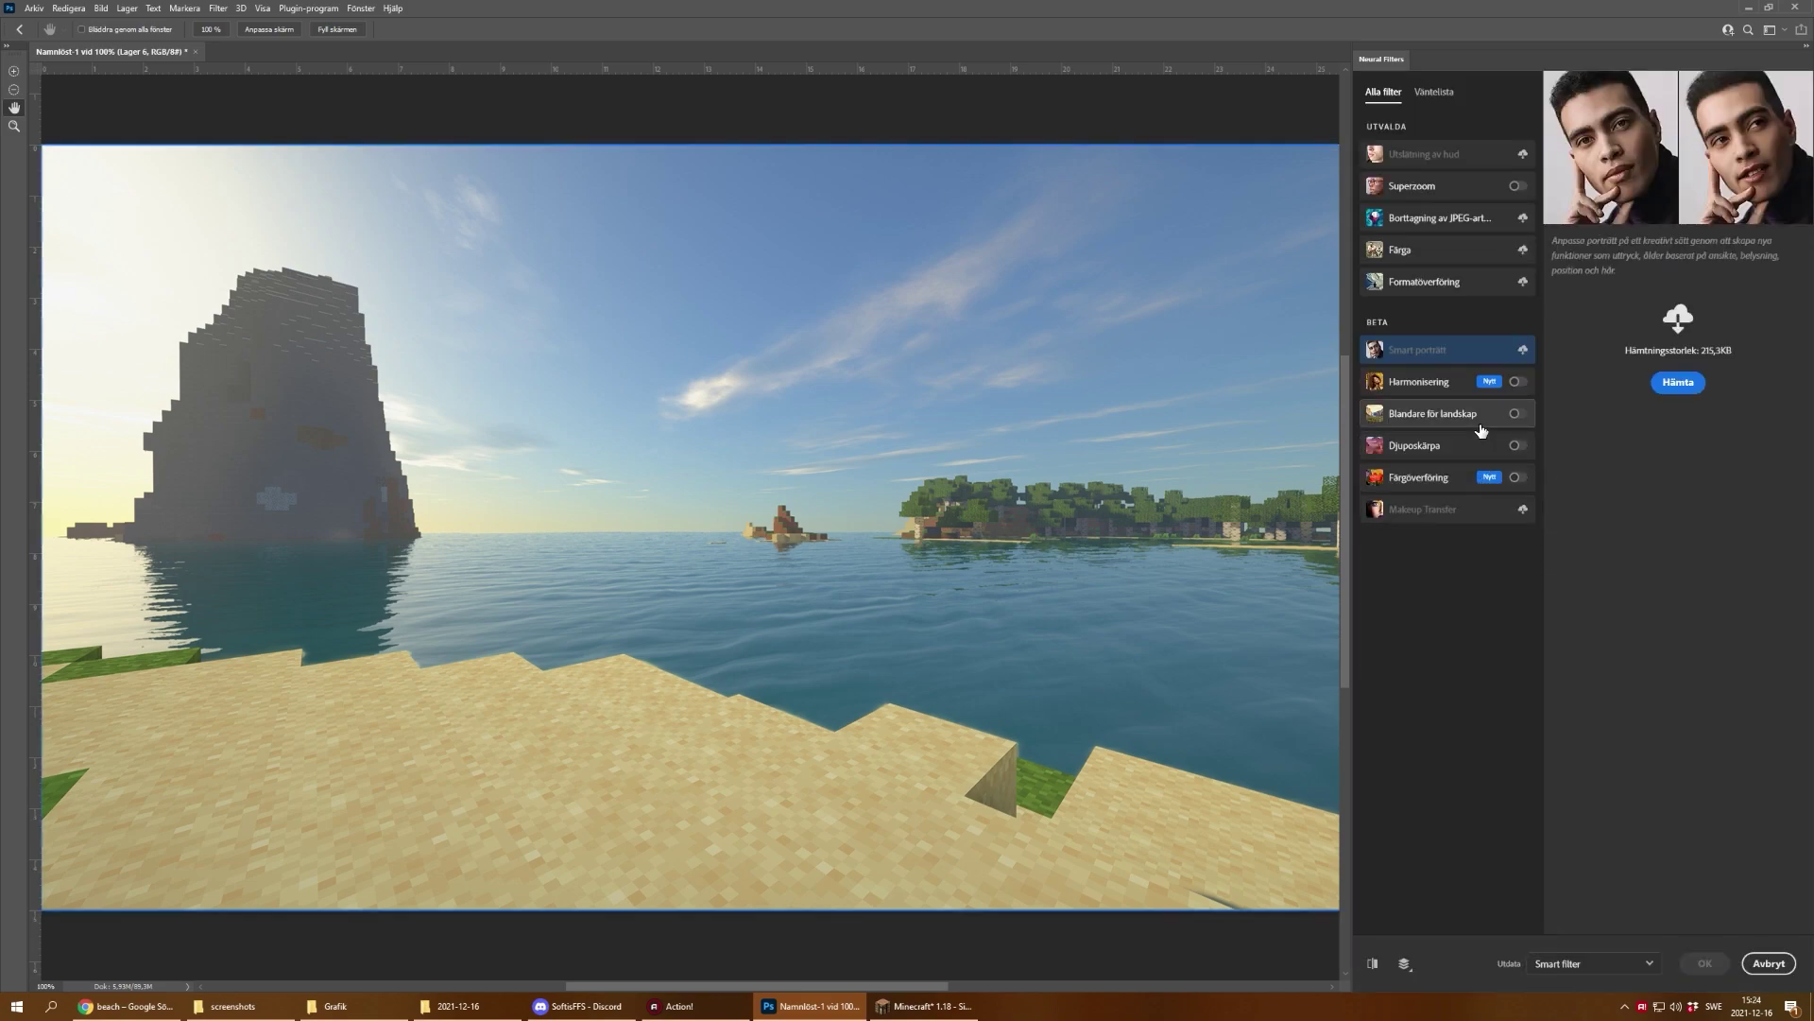
left_click(1481, 426)
left_click(1737, 134)
Step: Load the JPG file beach 1.jpg from the Grafik folder as the landscape reference for the sea screenshot
left_click(1649, 236)
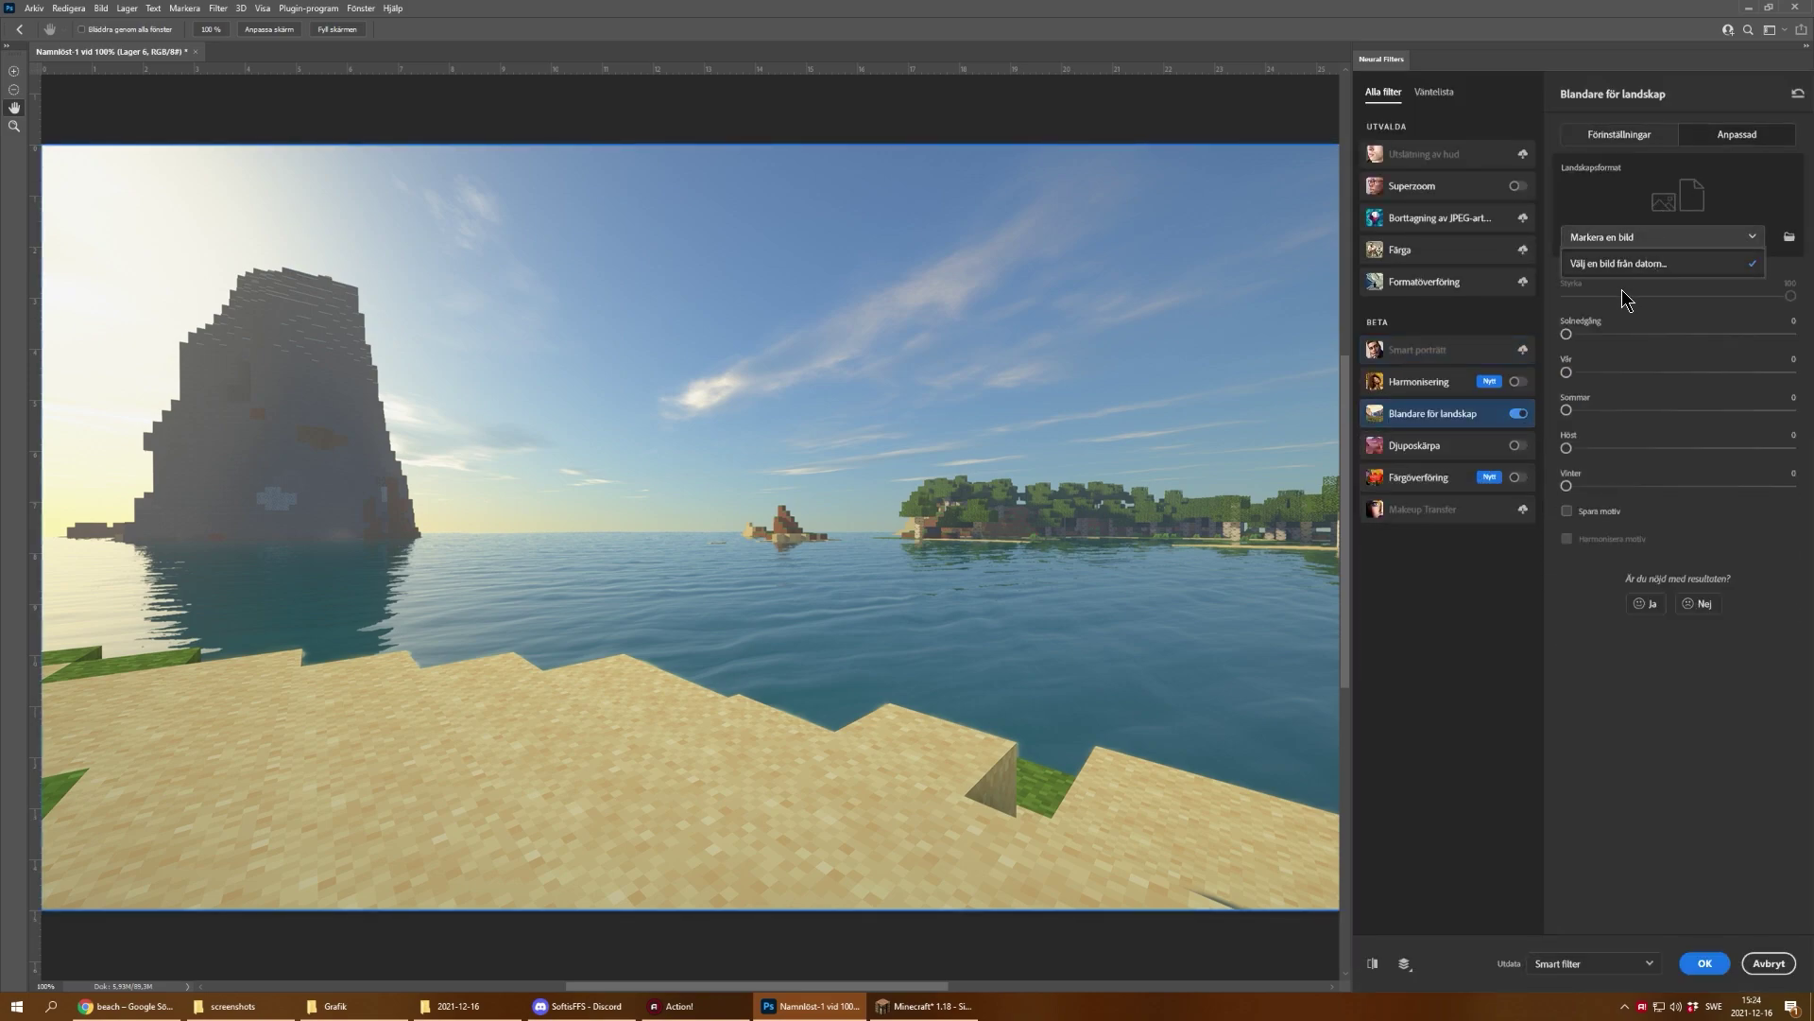
left_click(1620, 262)
left_click(1037, 691)
left_click(1039, 704)
left_click(567, 470)
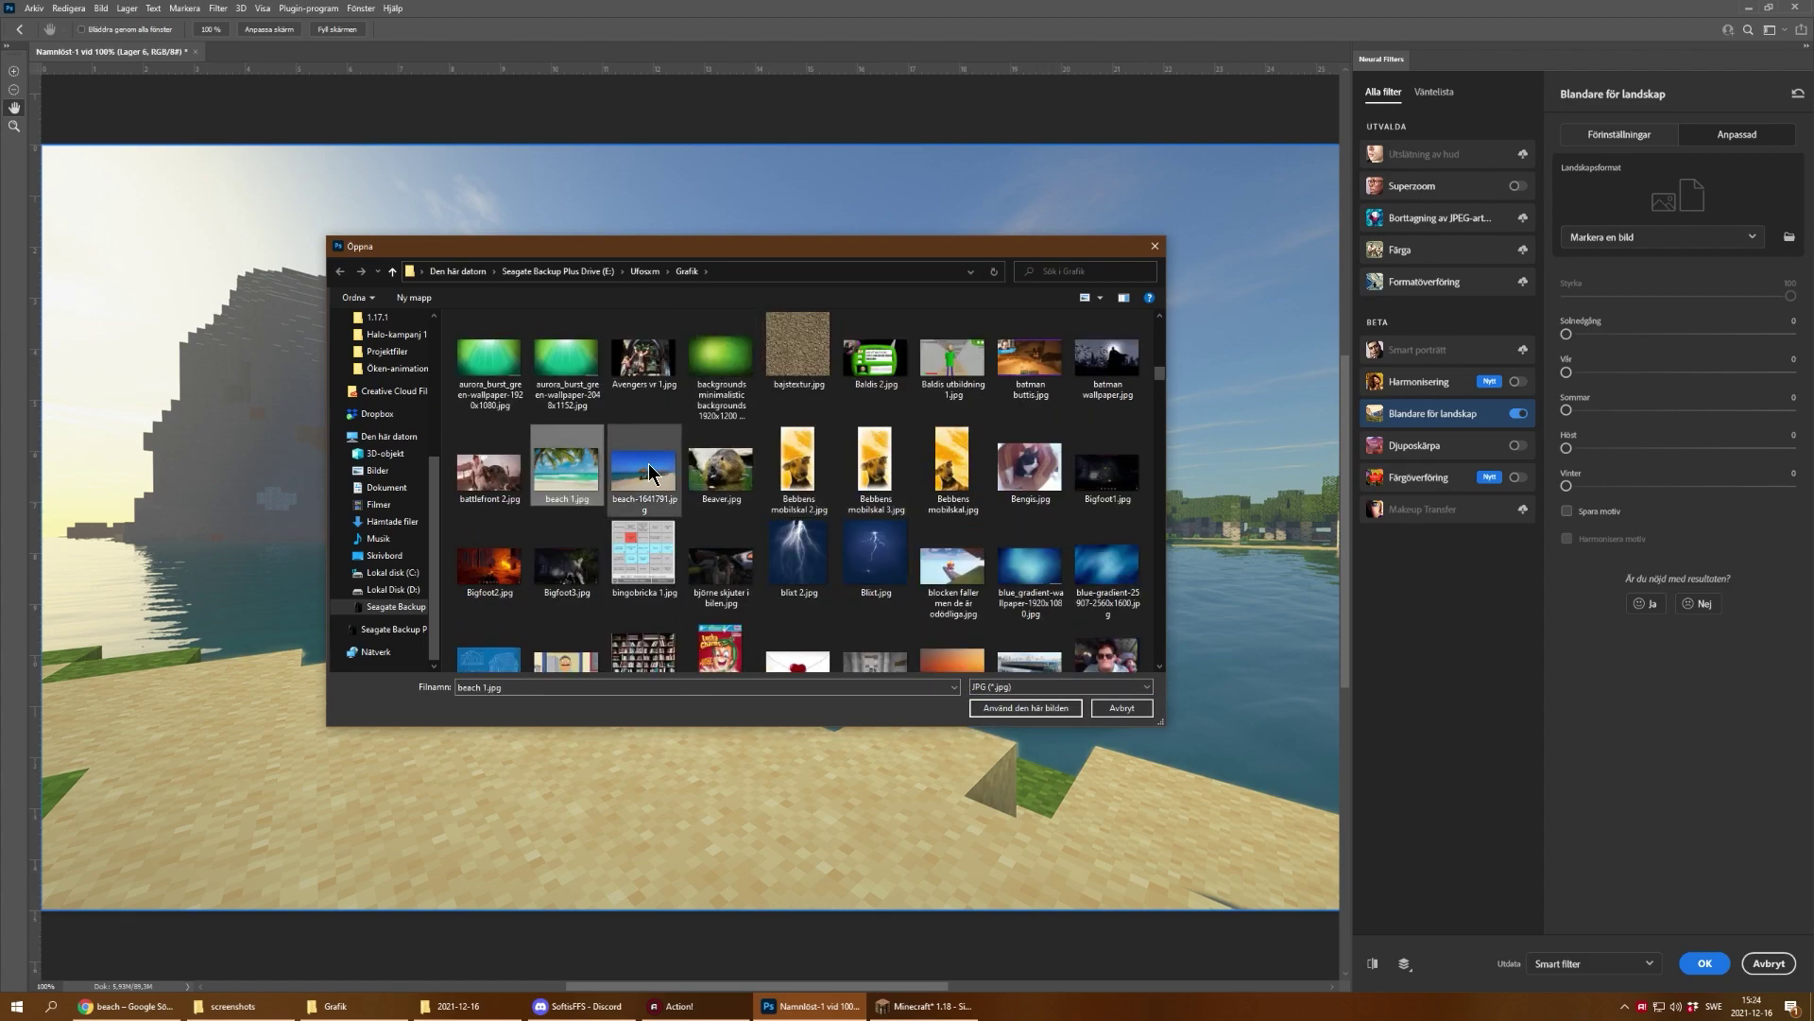
double_click(581, 466)
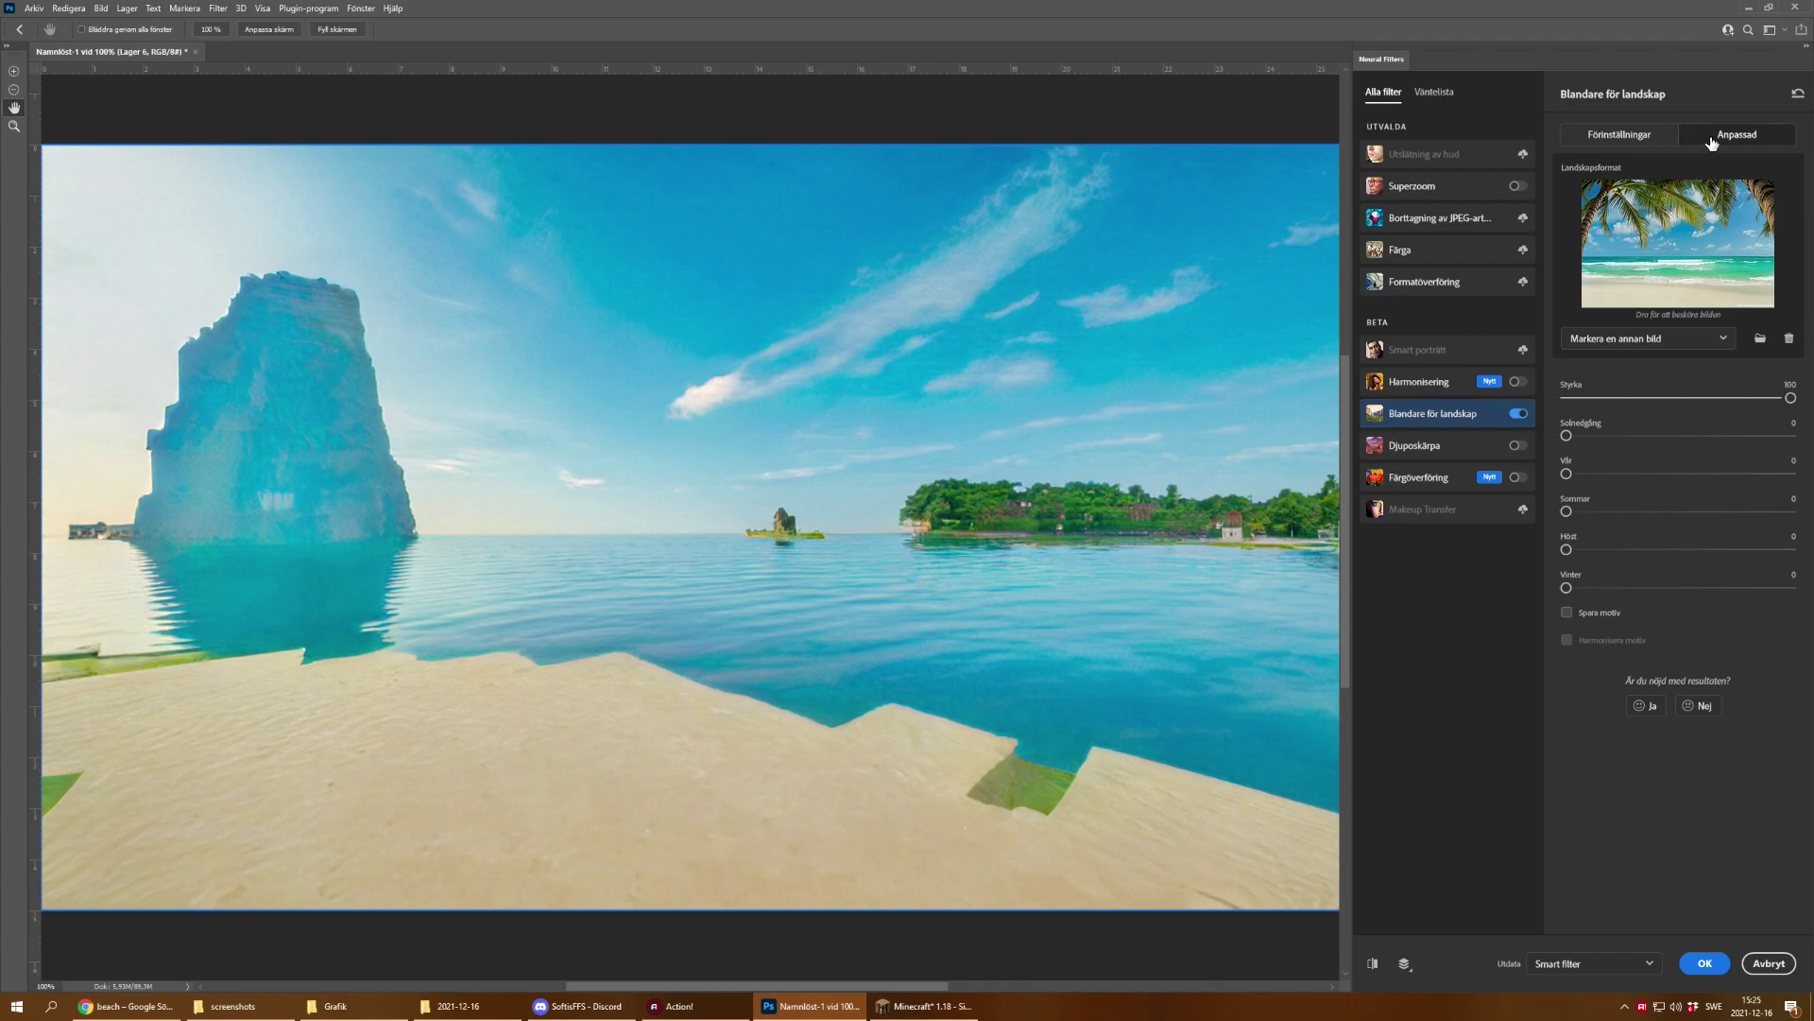
Step: Replace the mixer's reference image with the JPG file beach-1641791.jpg from the Grafik folder
left_click(1638, 342)
left_click(1632, 366)
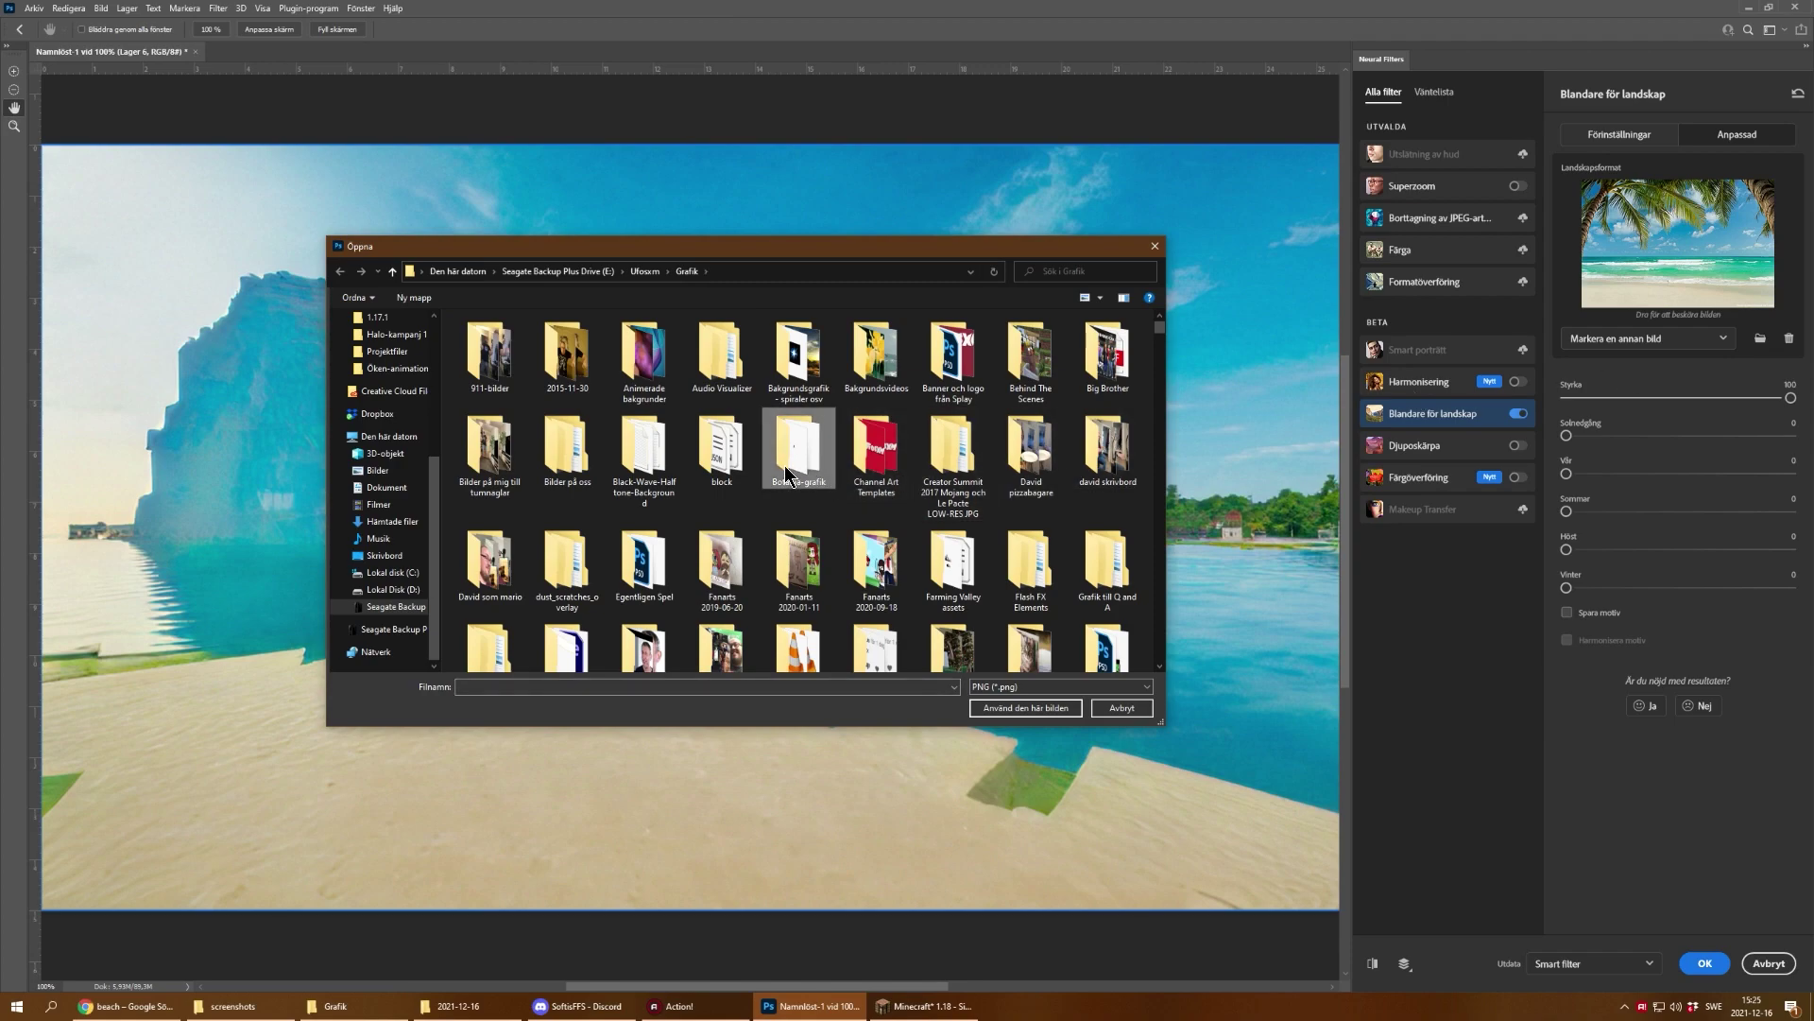
type("beam.png")
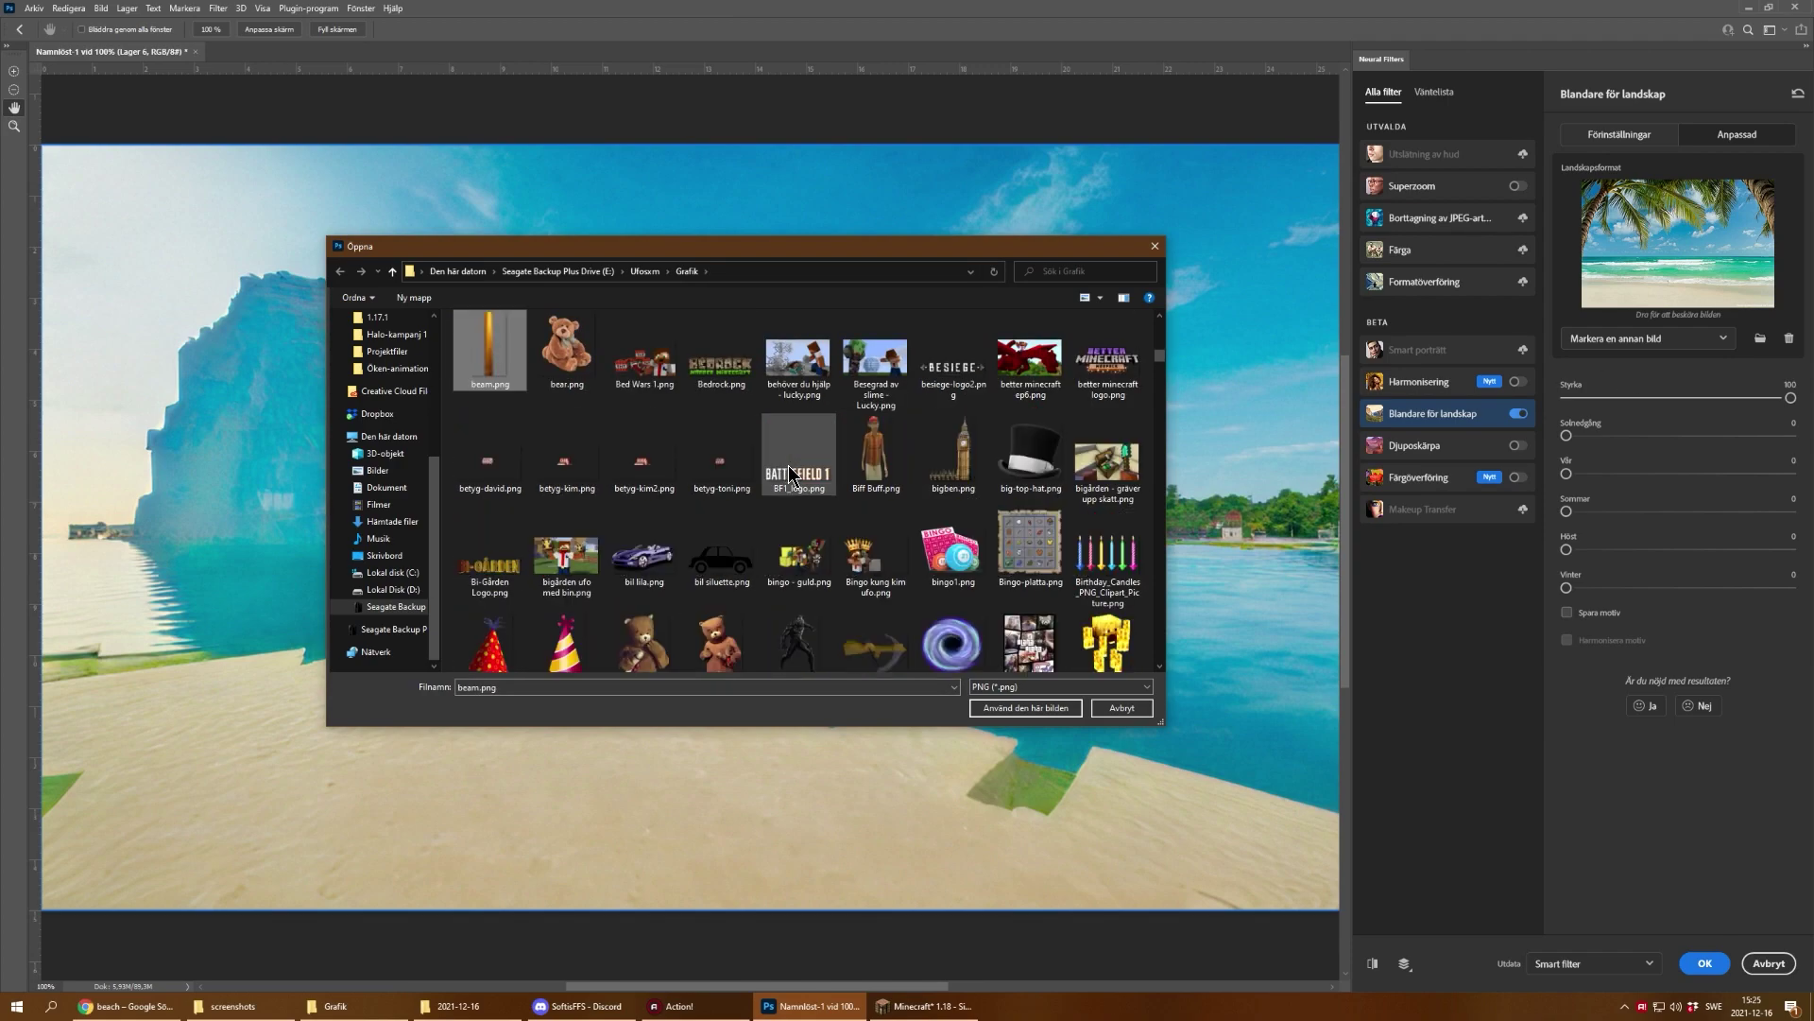
left_click(1072, 688)
left_click(1015, 721)
type("bea")
double_click(641, 480)
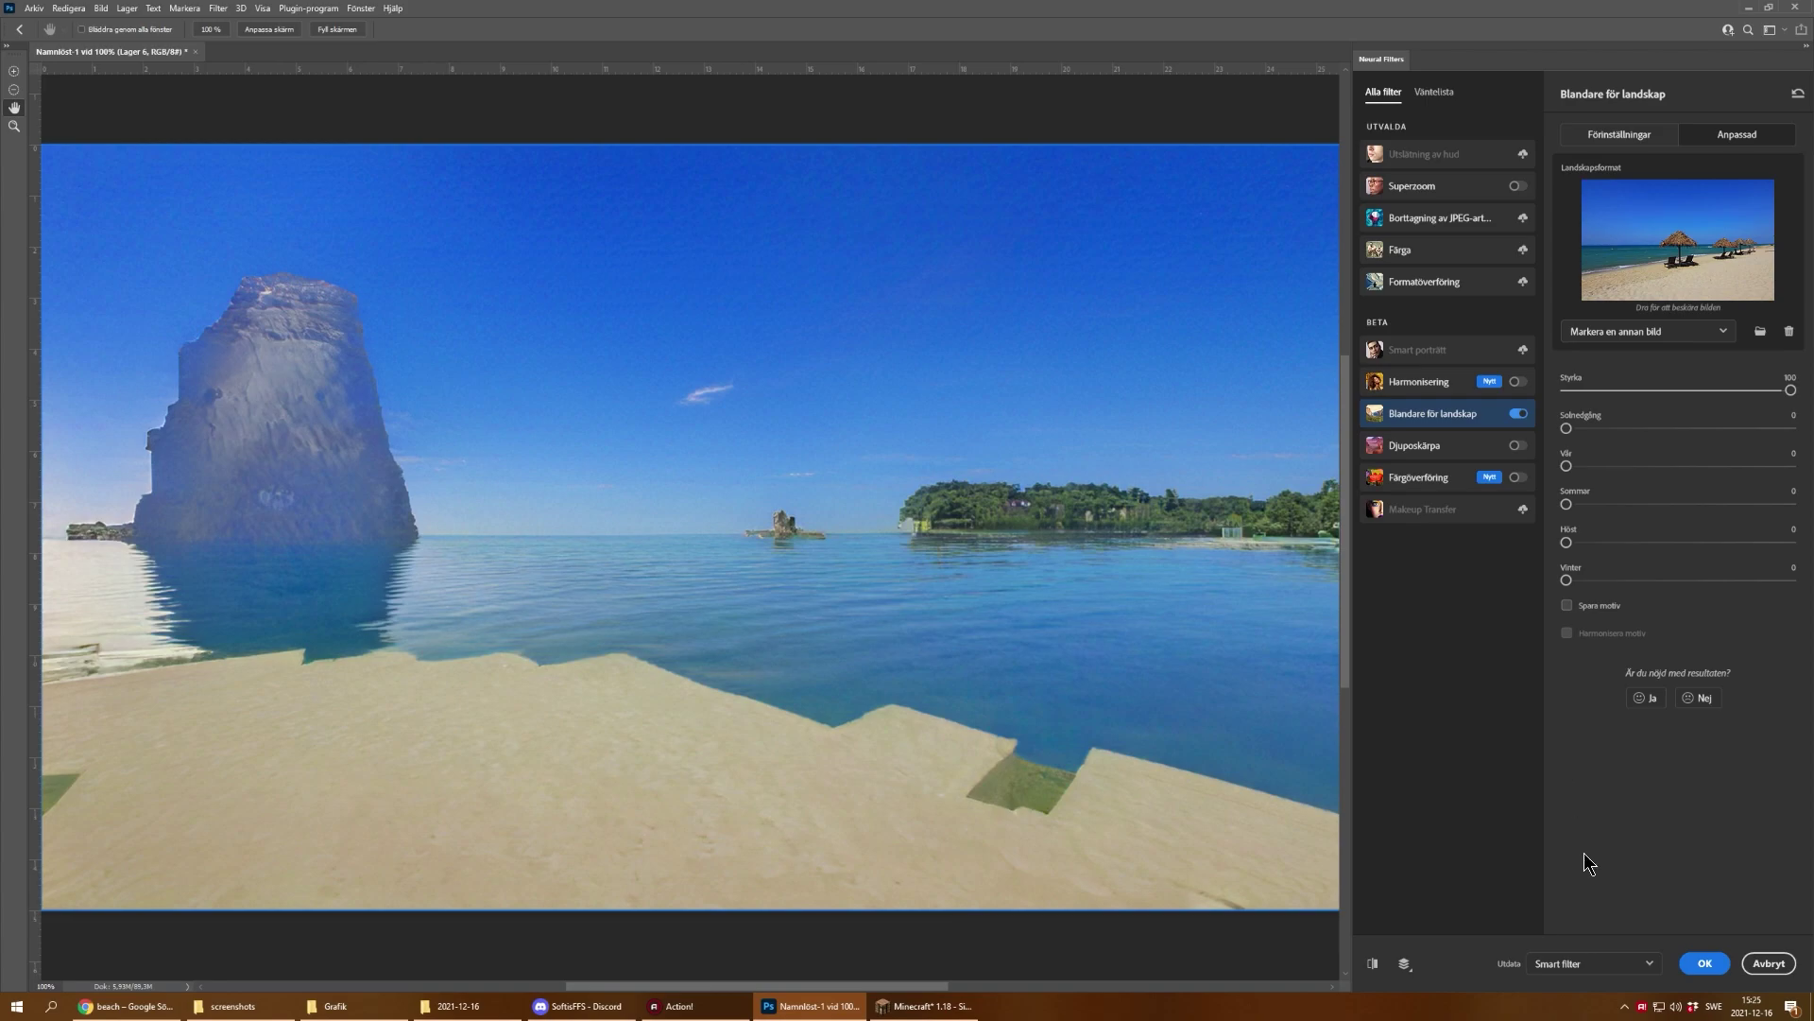
Step: Output the beach mix to a new layer, apply it, and compare the sea view with and without that layer
left_click(1597, 963)
left_click(1562, 911)
left_click(1705, 963)
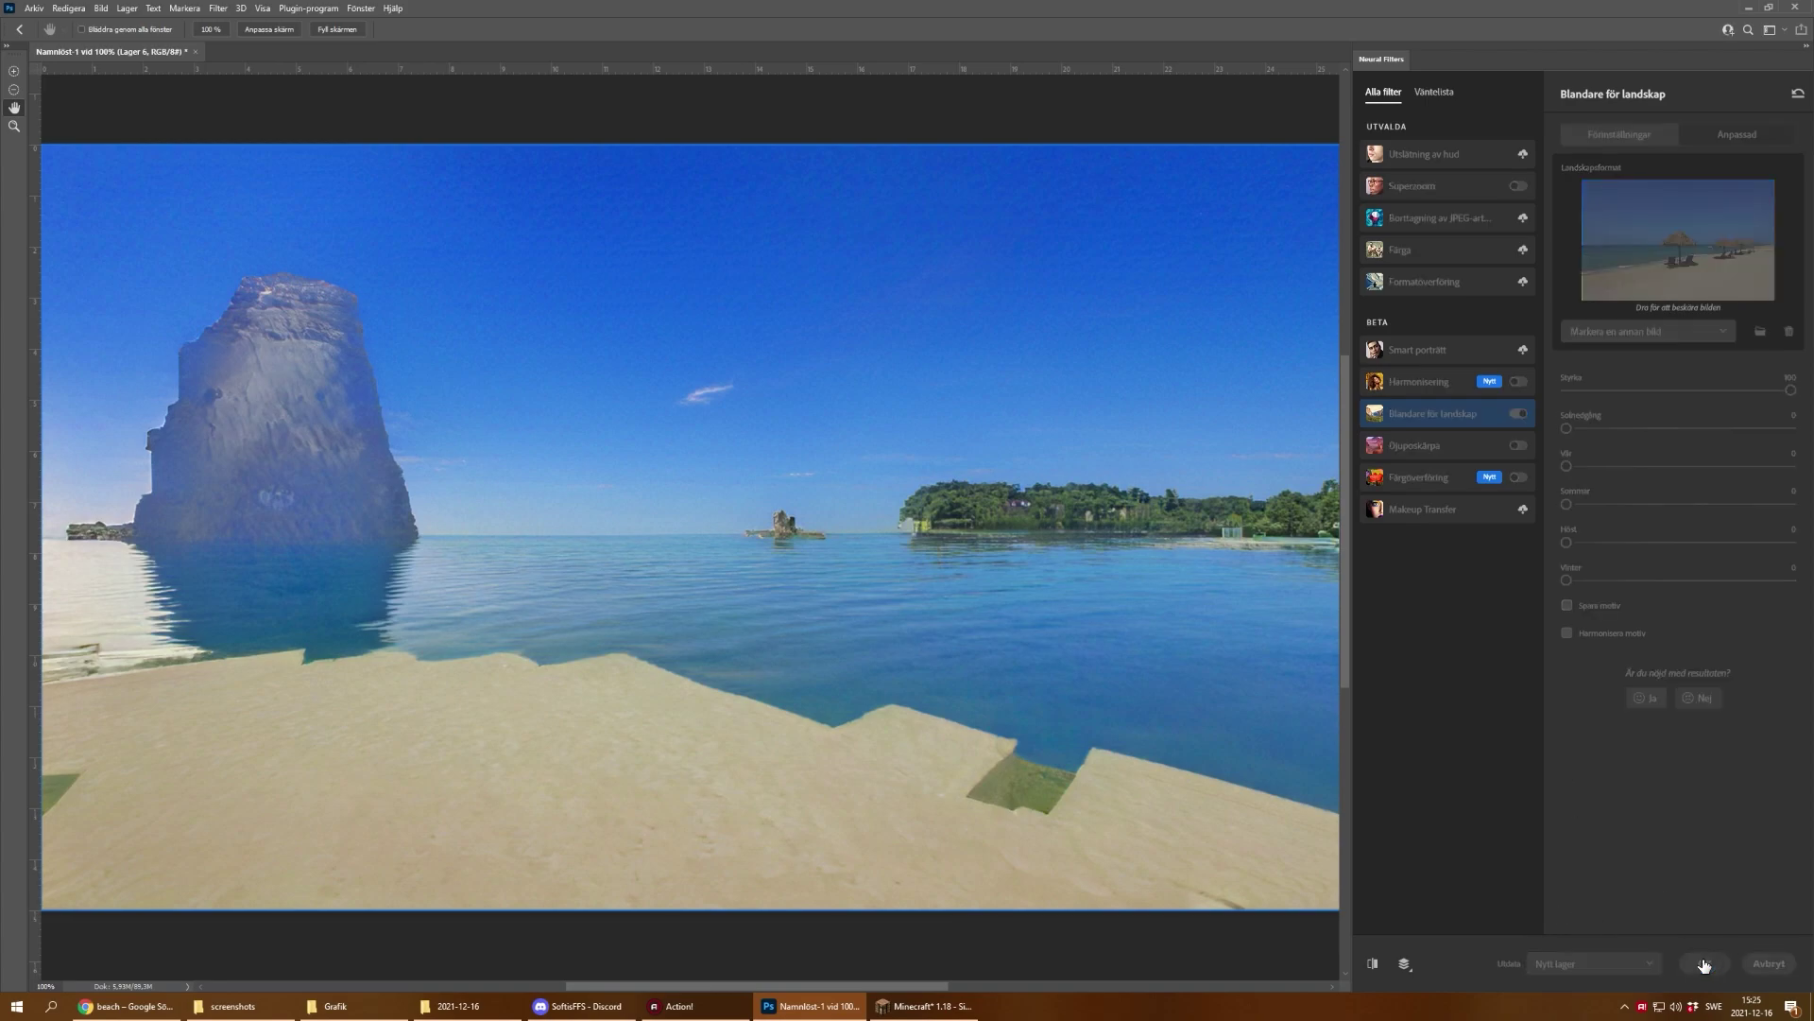
key("v")
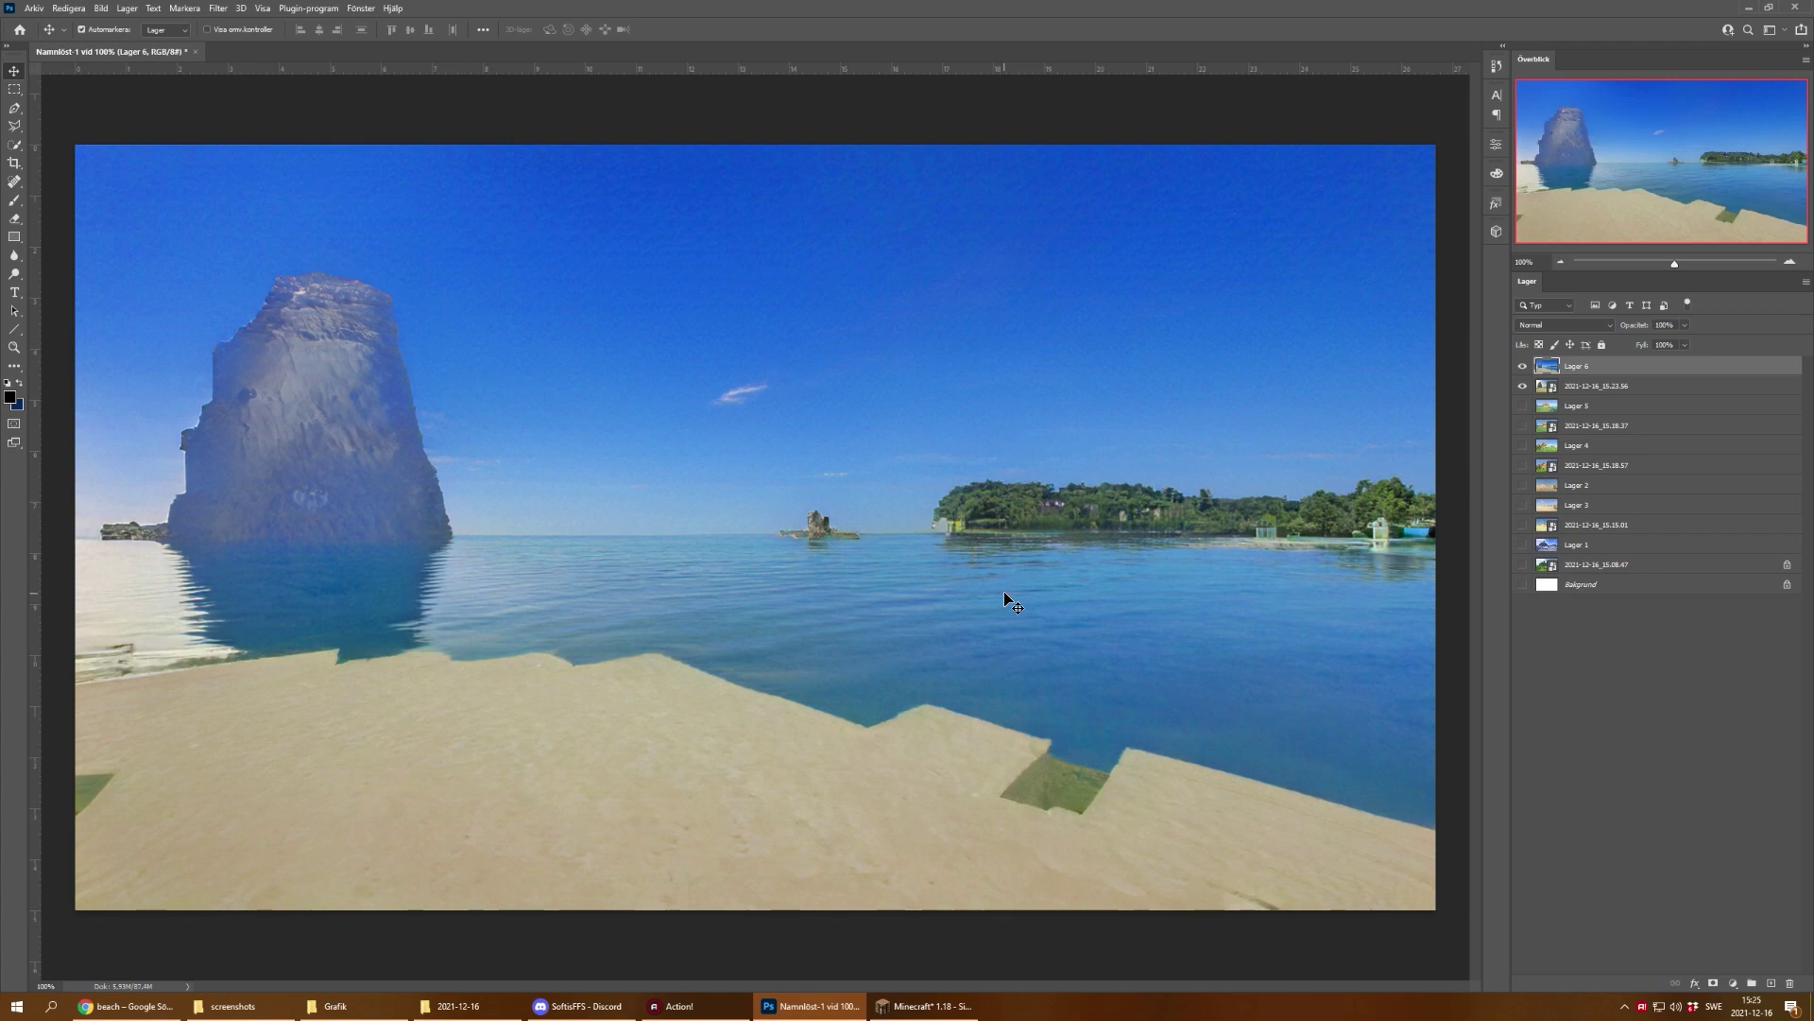
left_click(1522, 366)
left_click(1523, 366)
Step: Switch to Minecraft and turn the shaders off in the video settings
left_click(926, 1005)
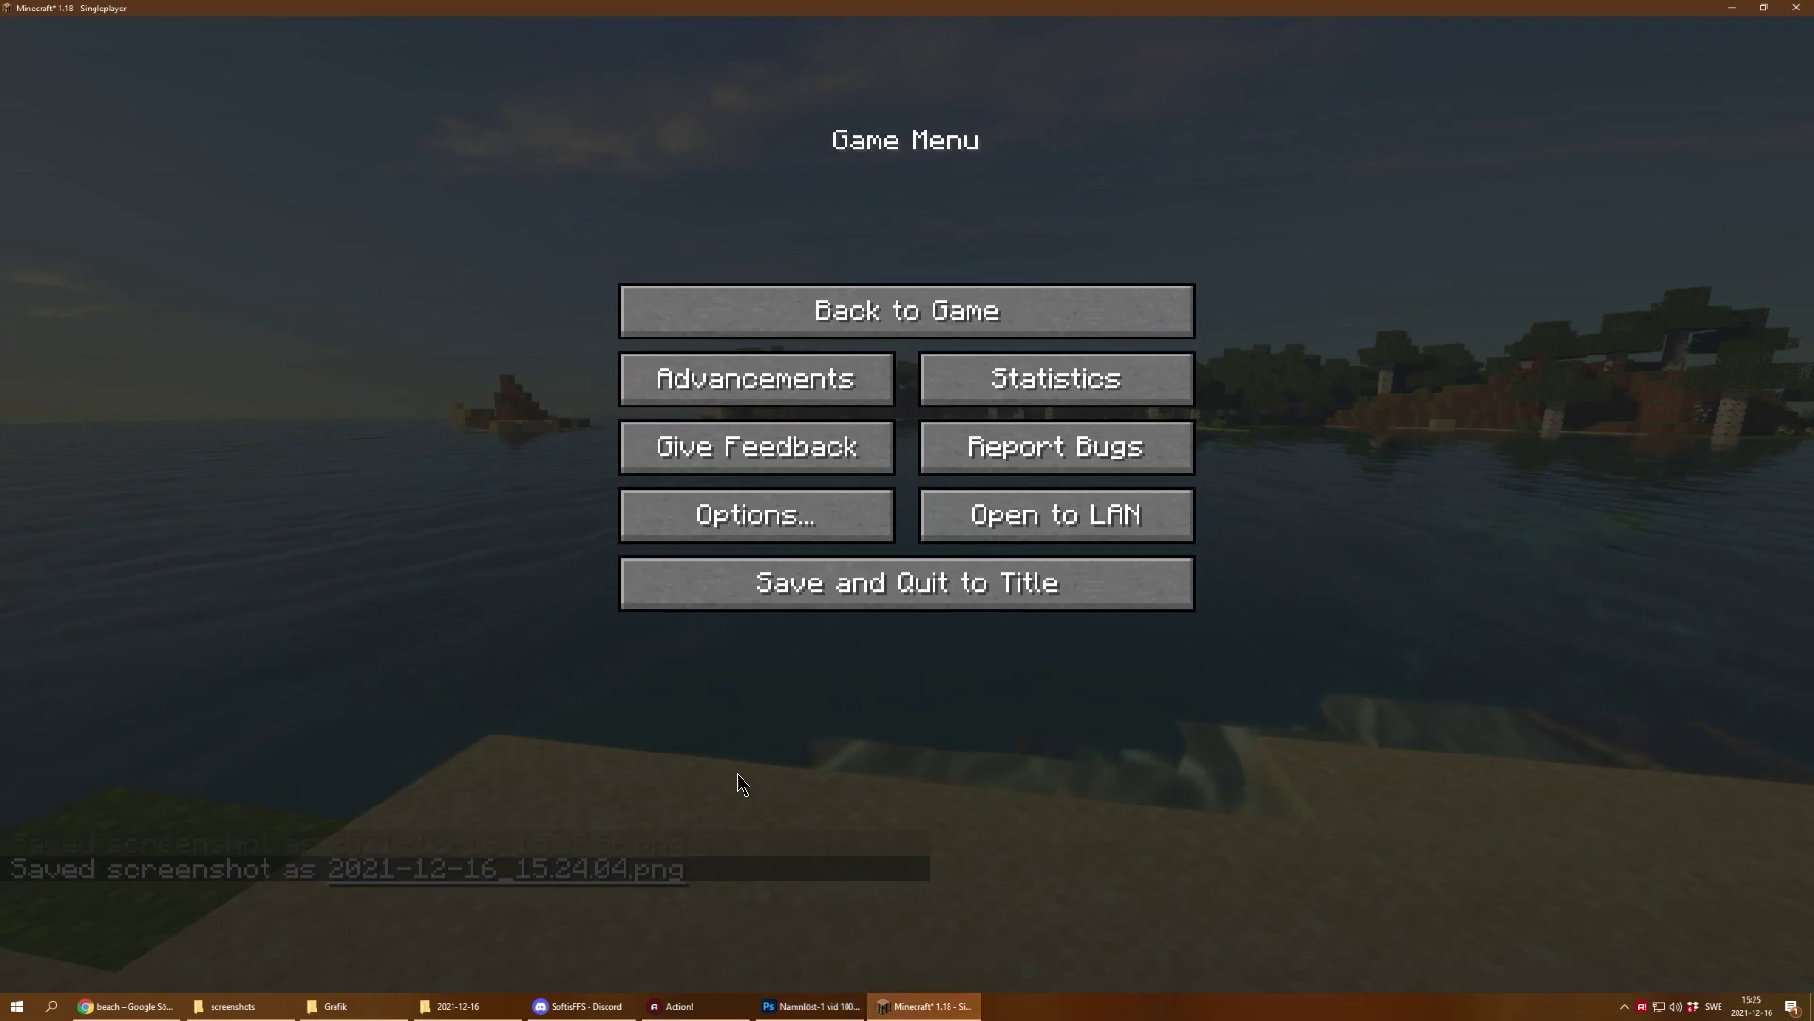
left_click(760, 527)
left_click(678, 399)
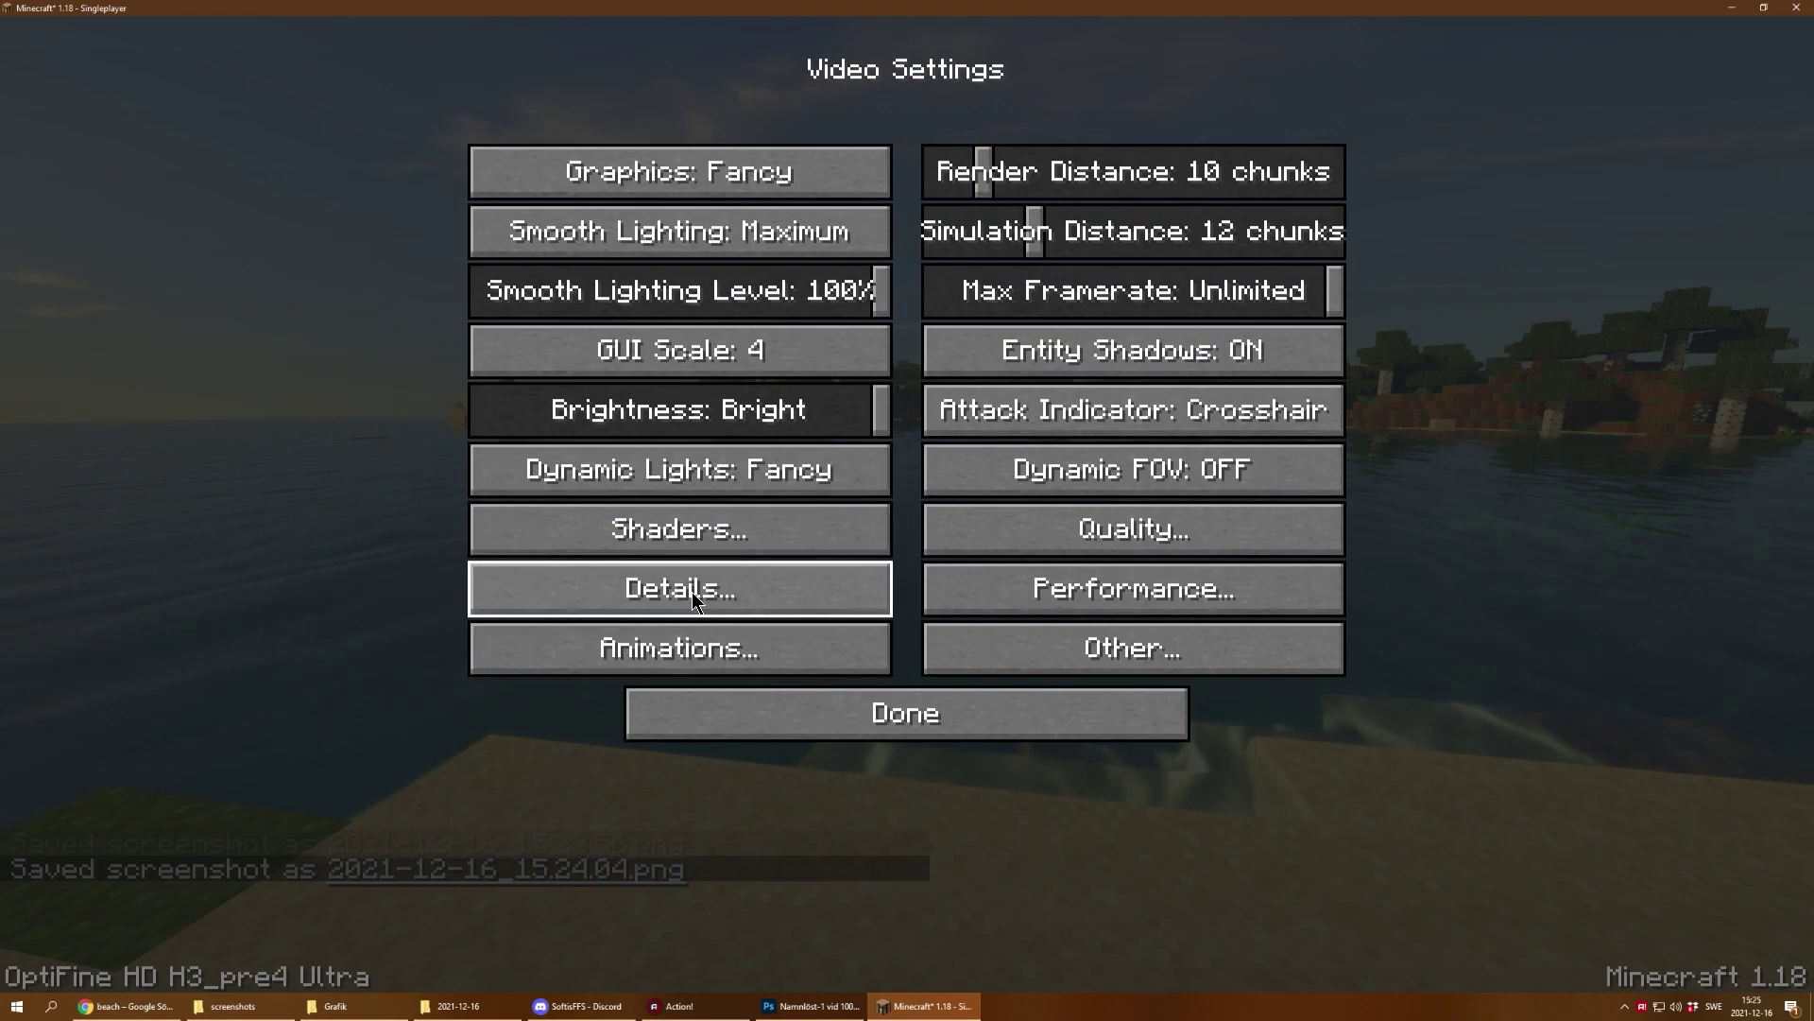
left_click(719, 546)
scroll(1341, 189, "up", 3)
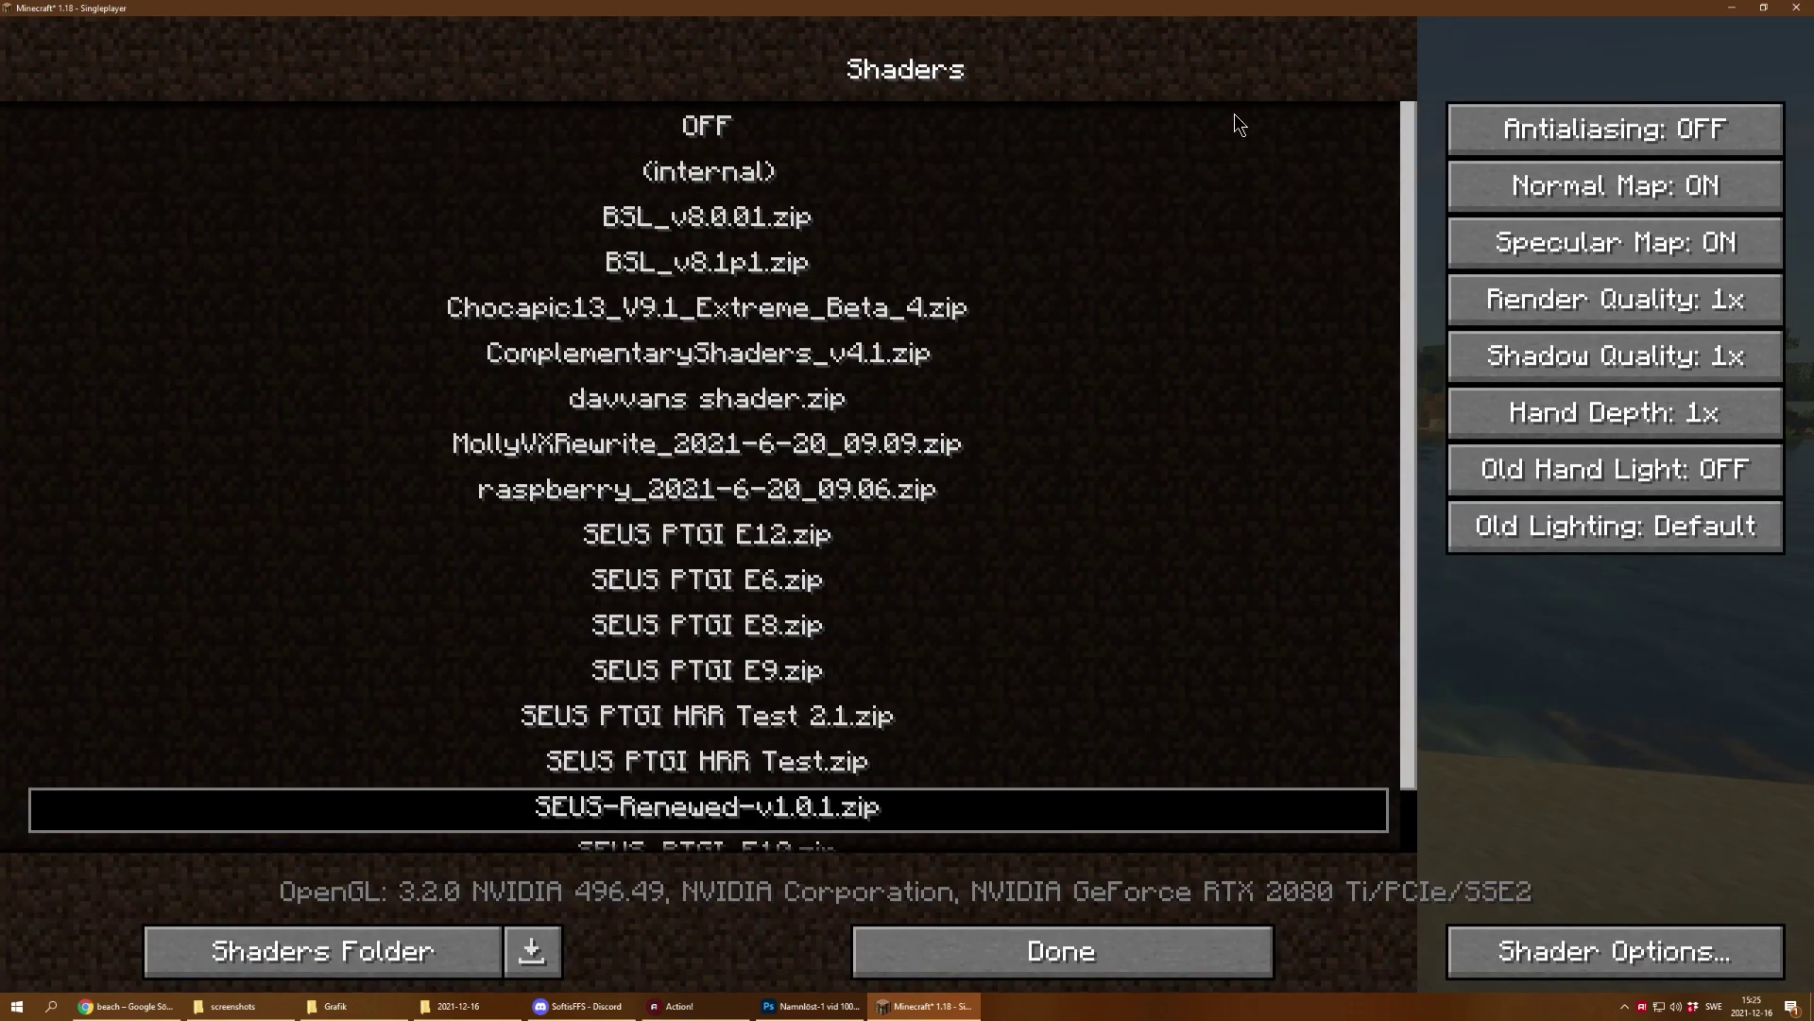
left_click(716, 132)
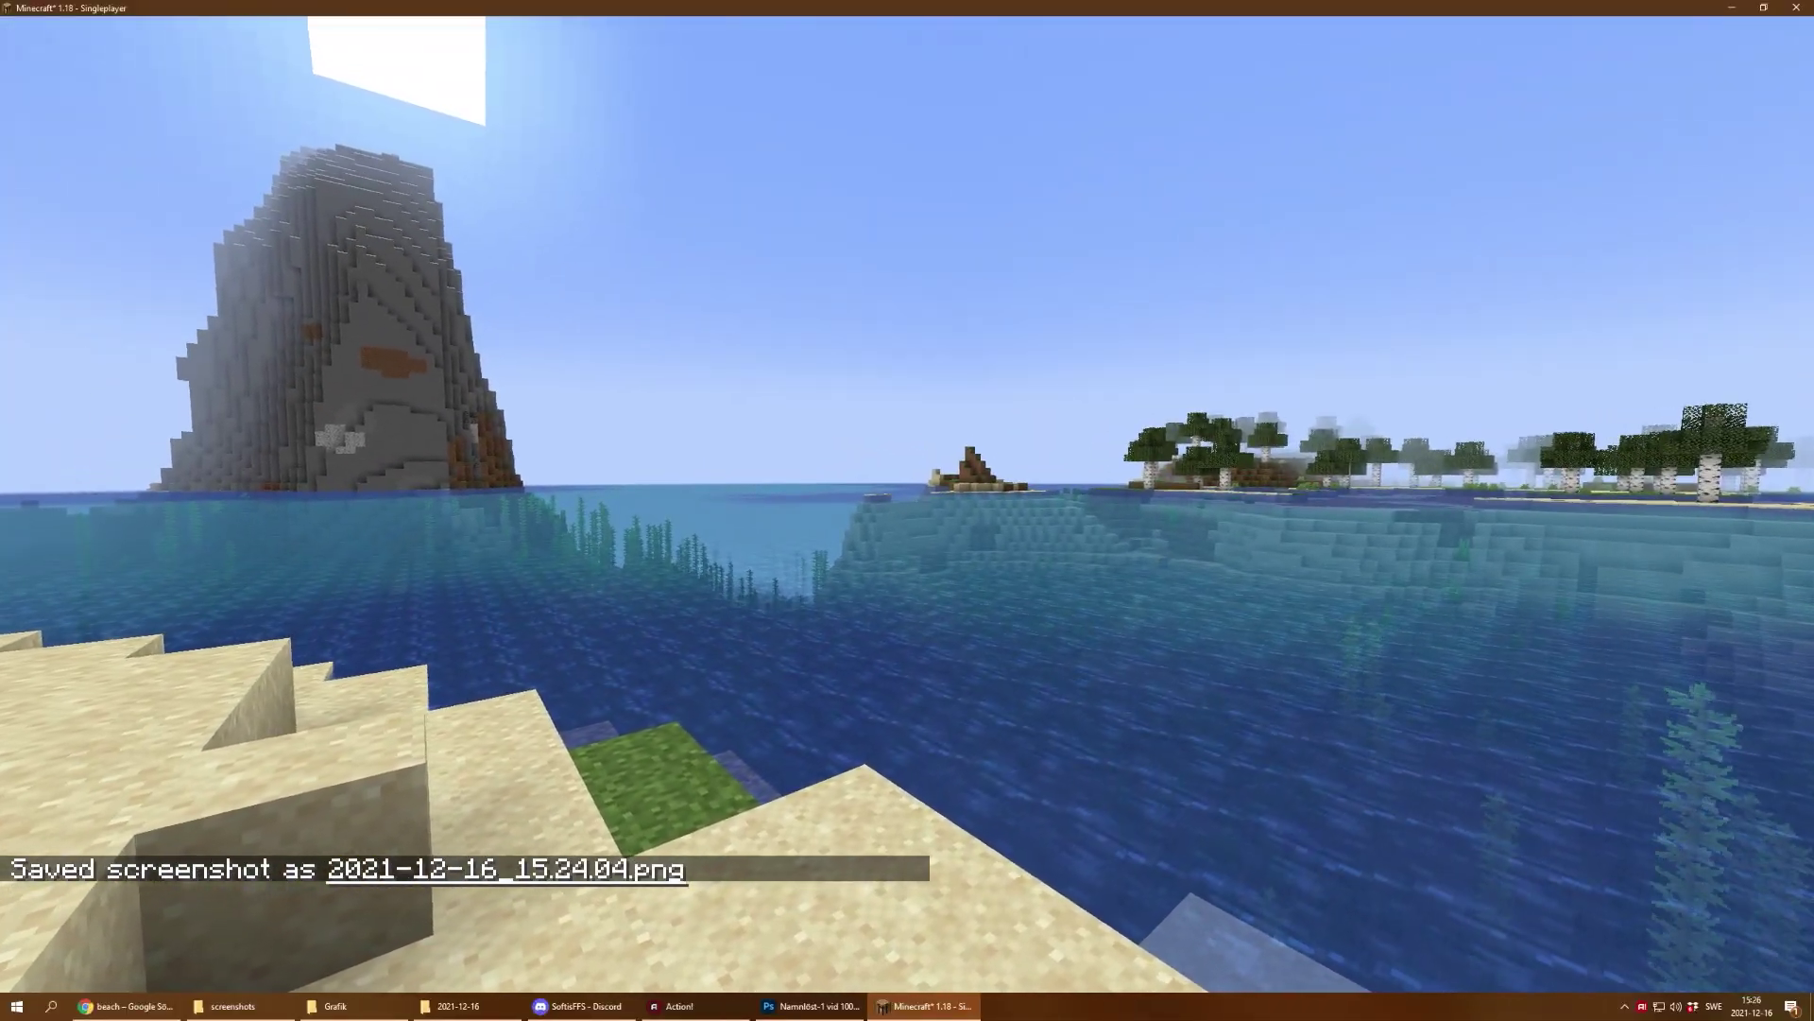
Step: Put the game in full screen, open the video settings and close them again
key("F11")
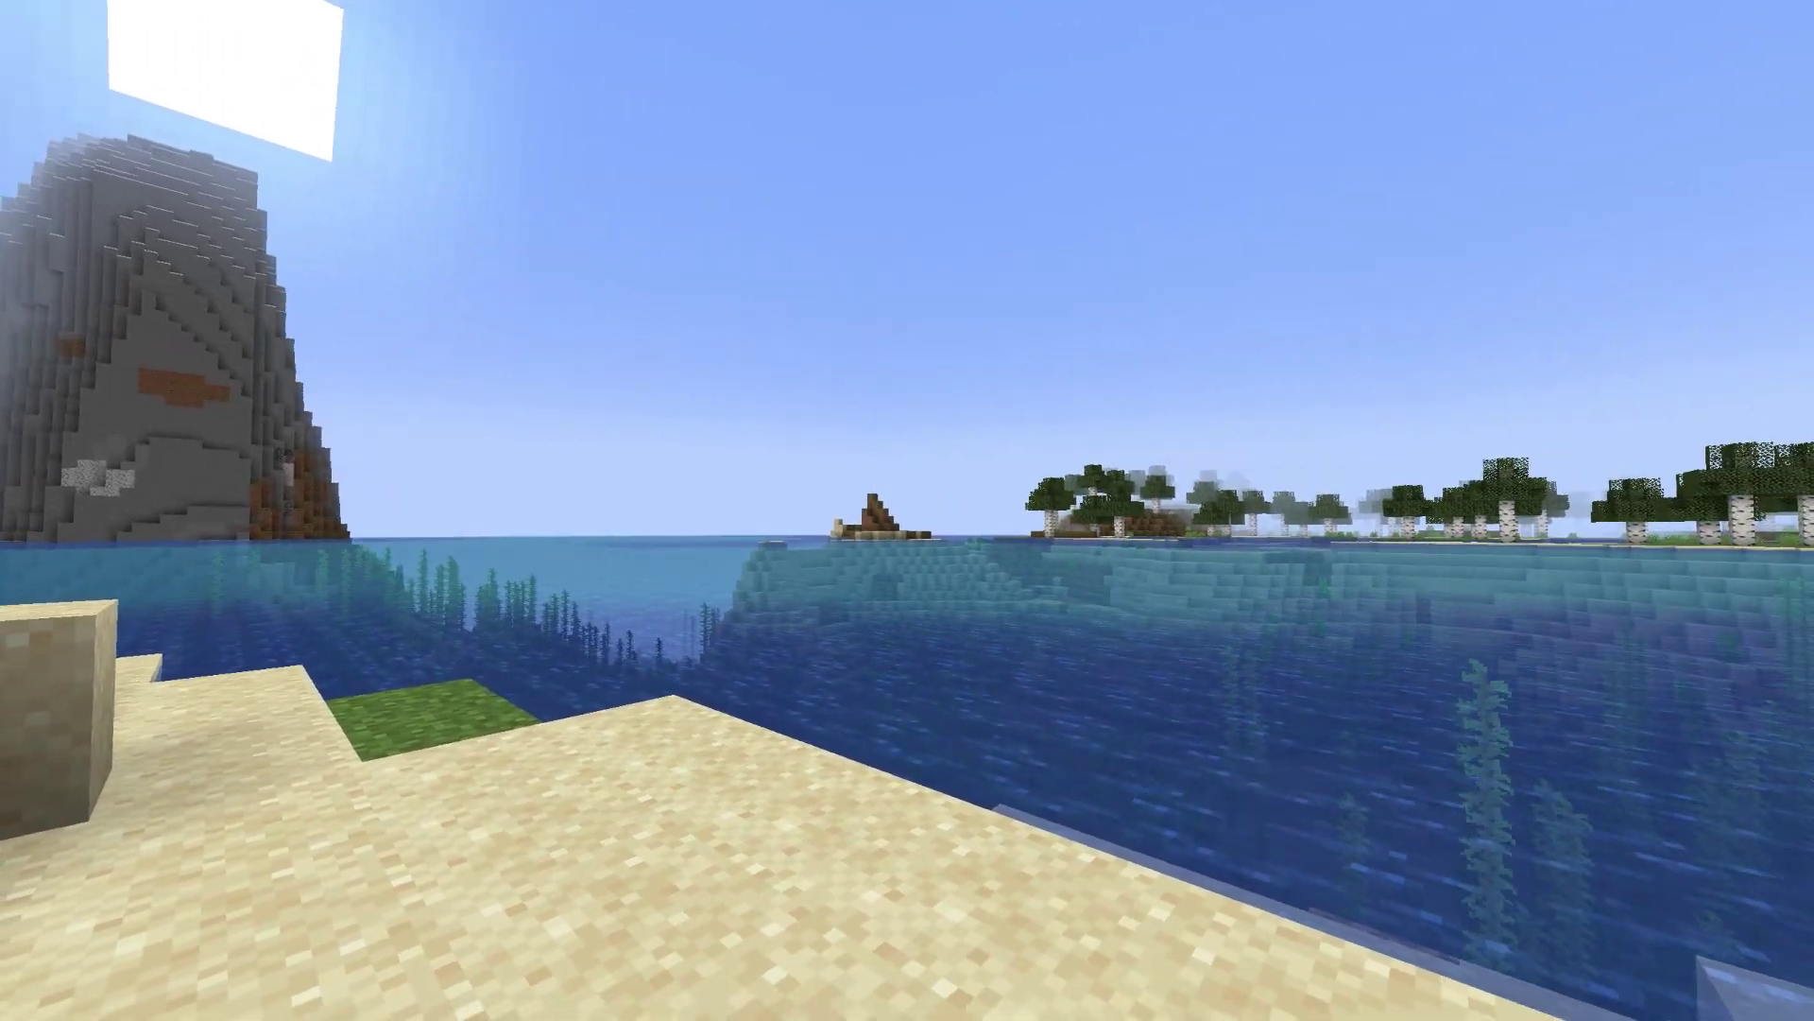
key("Escape")
left_click(718, 506)
left_click(653, 382)
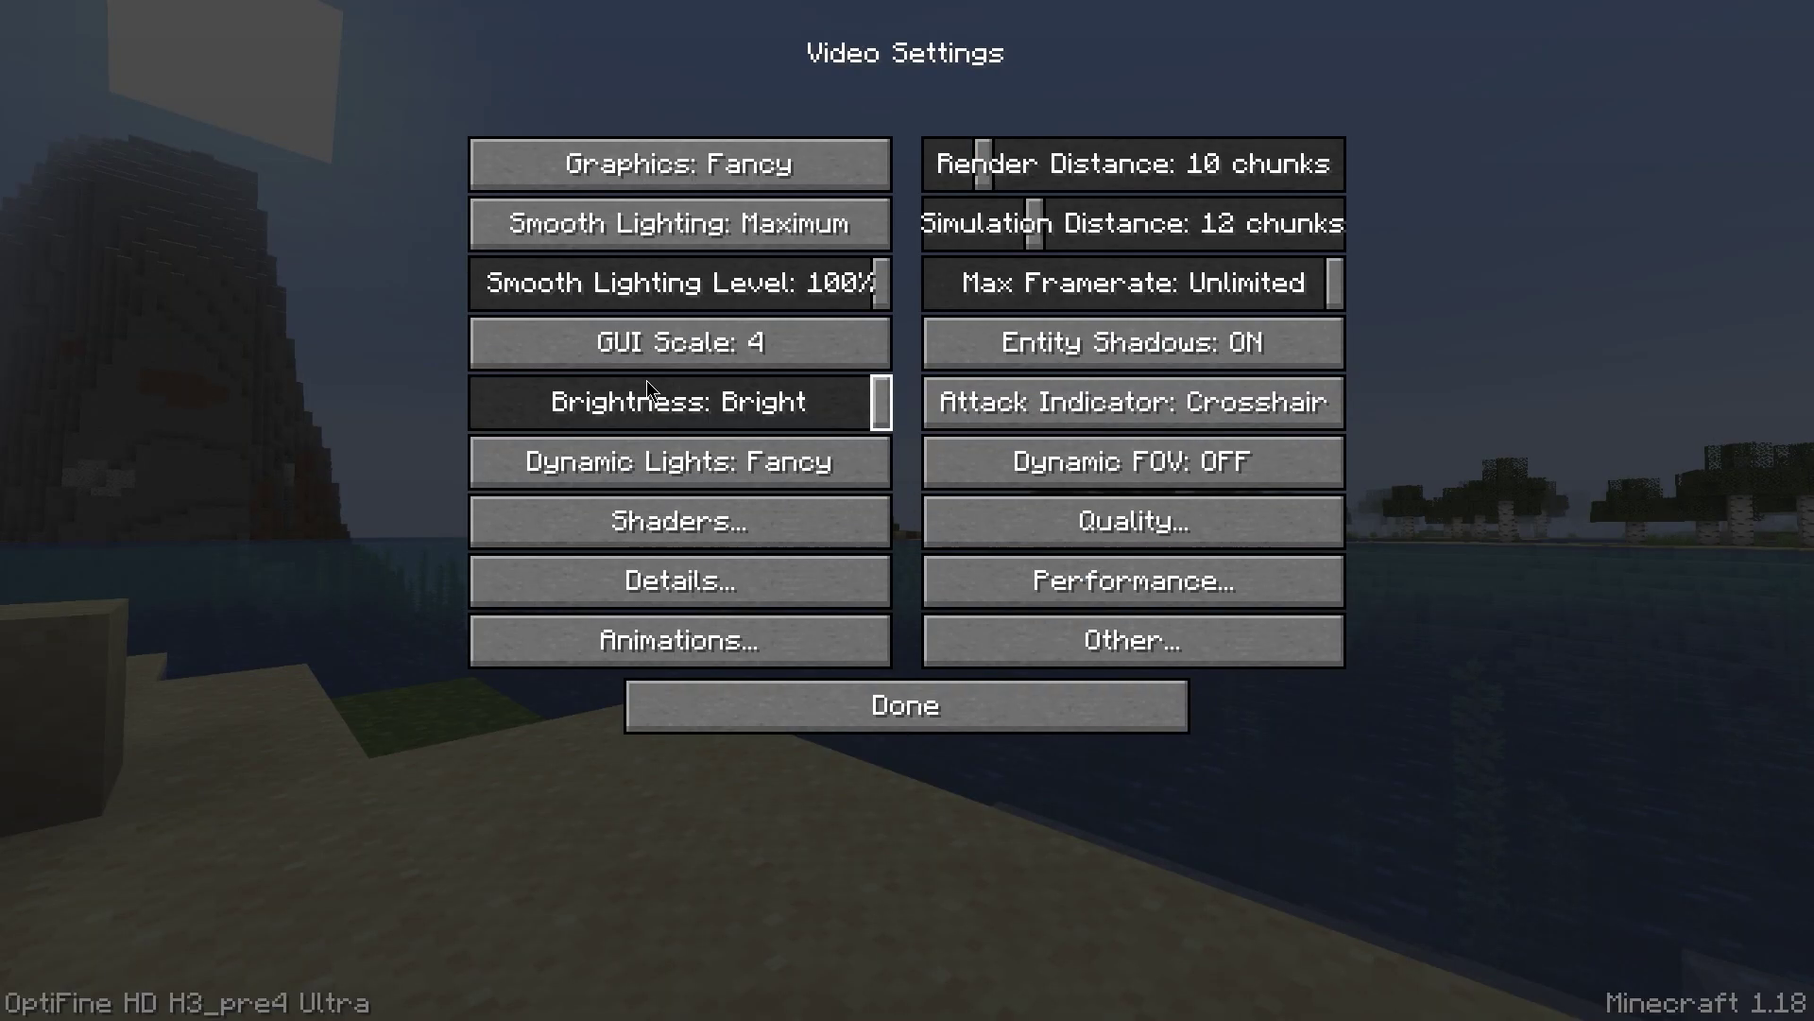
left_click(943, 713)
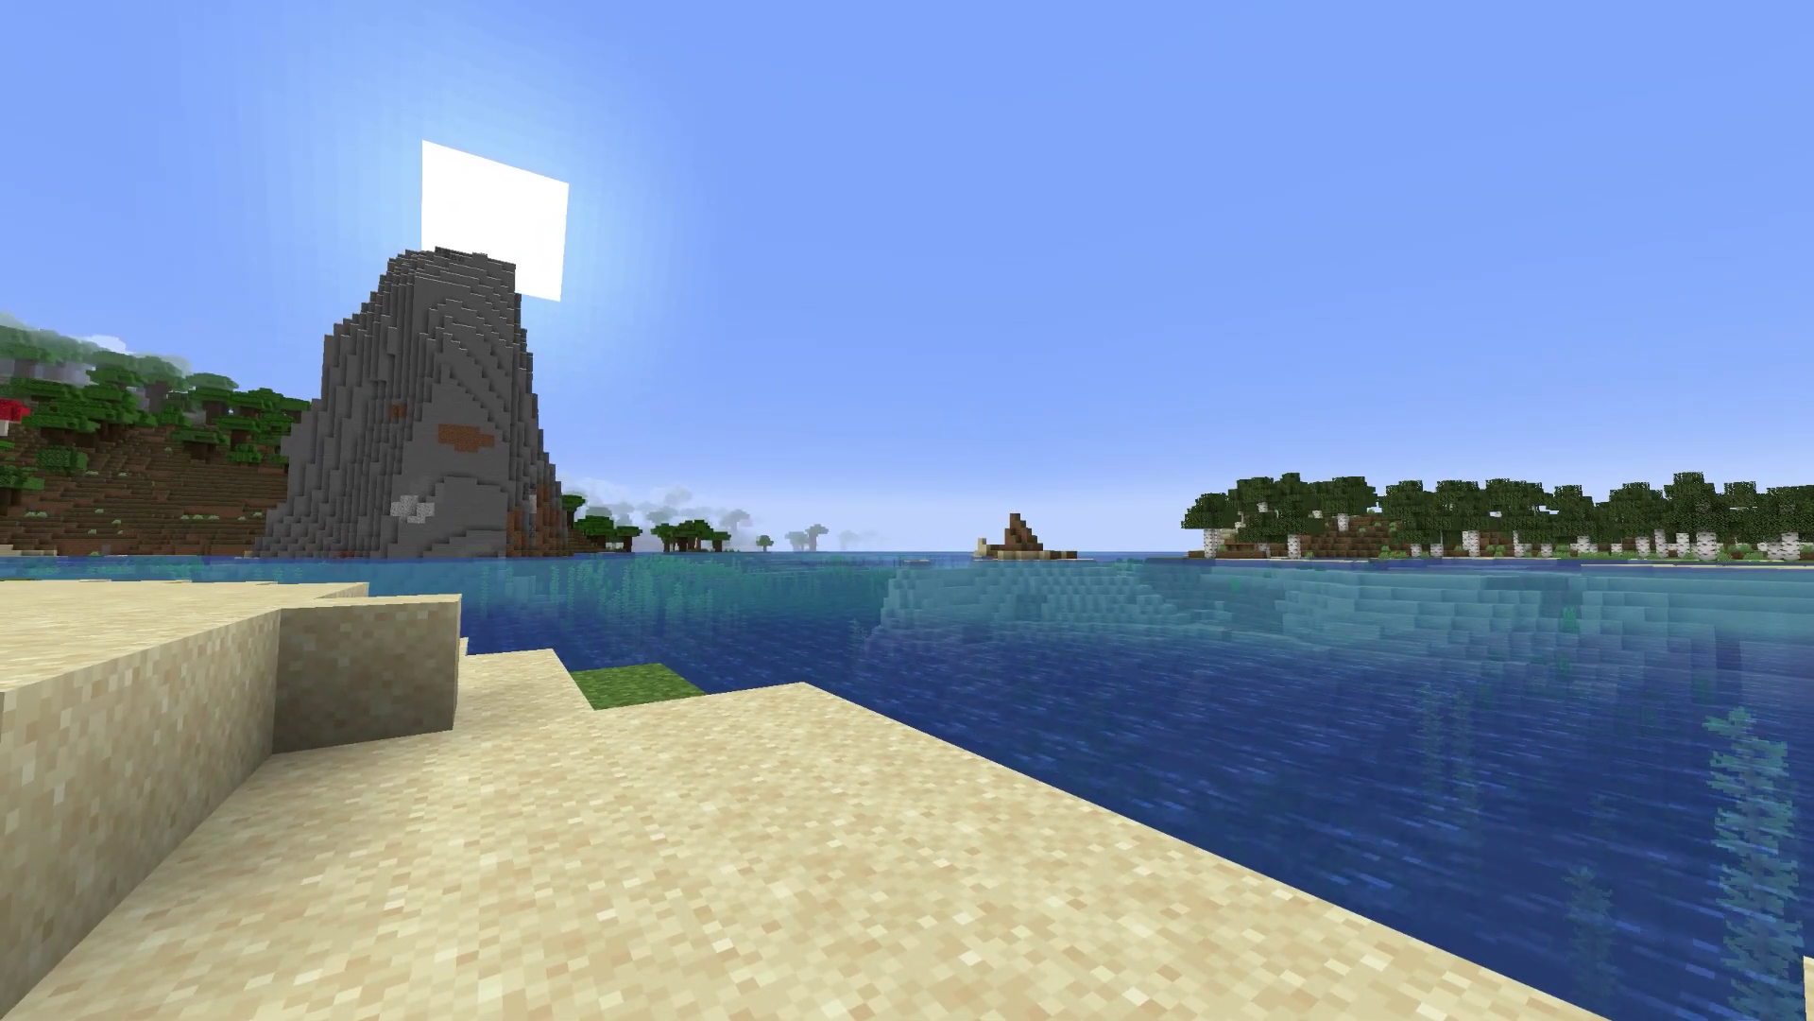
Step: Save two shader-free screenshots from the beach, one towards the rock and one towards the wooded coast, then pause the game
key("F2")
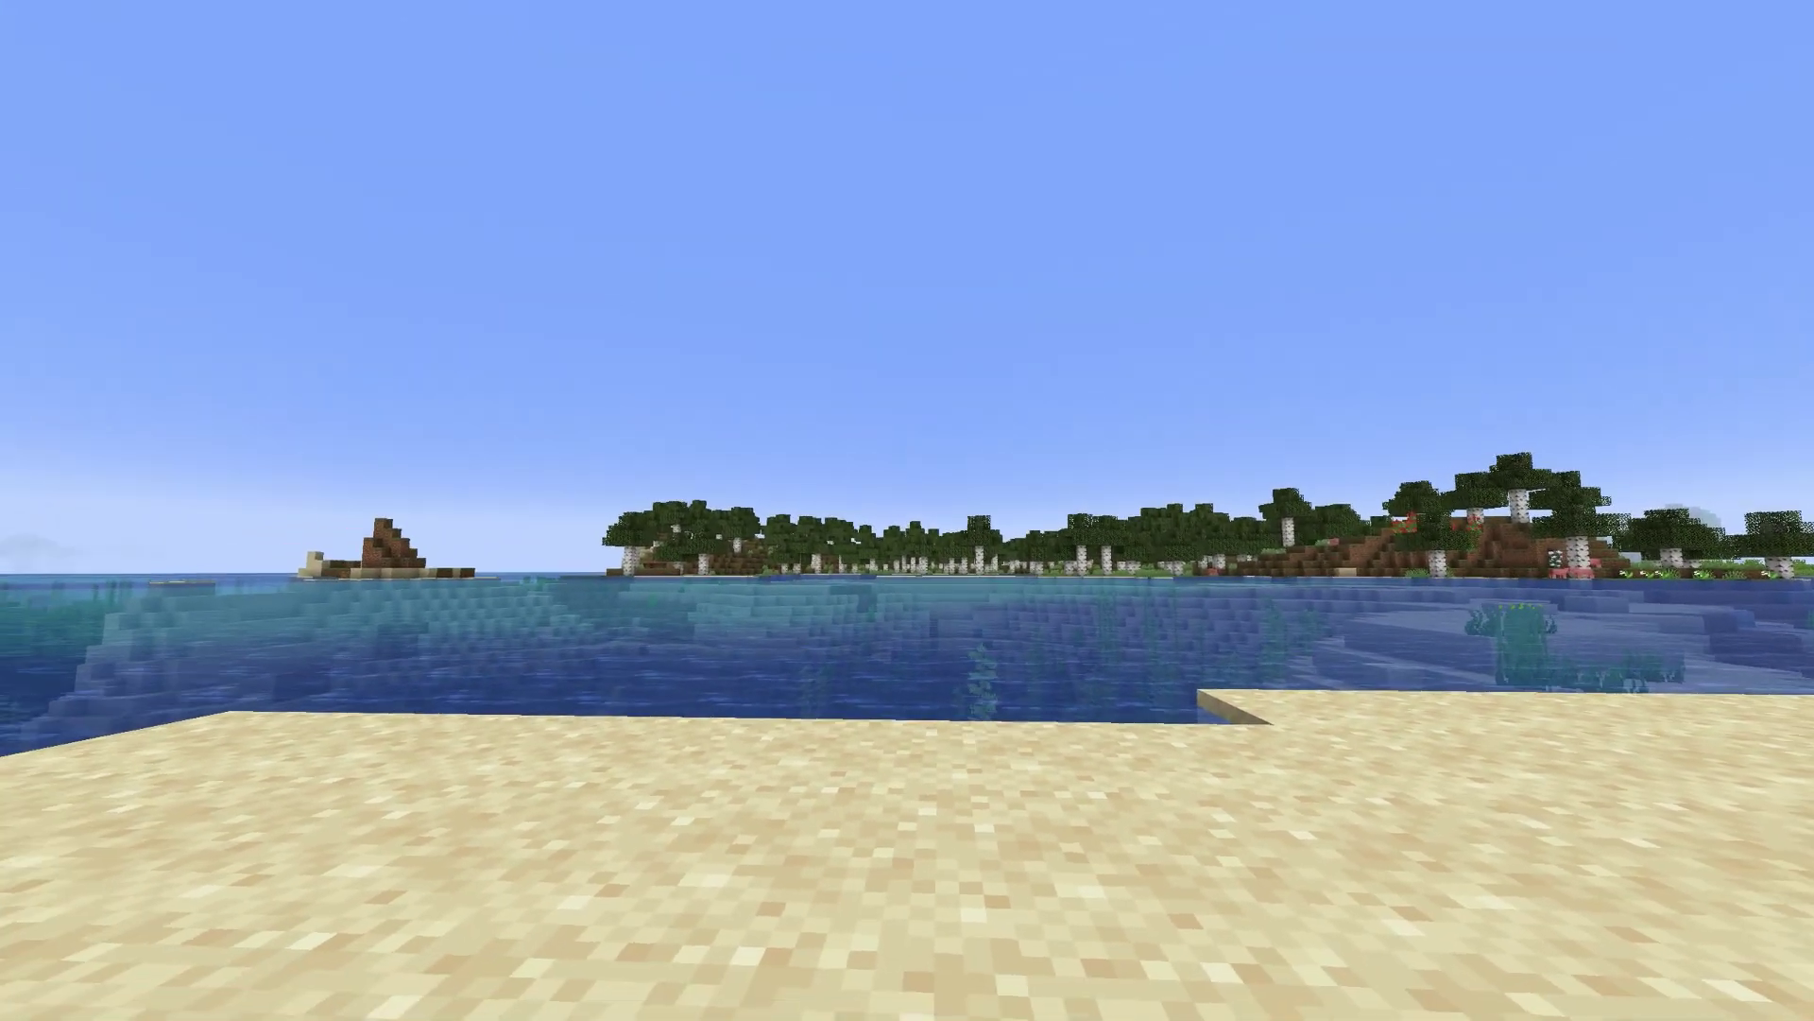
key("F2")
key("Escape")
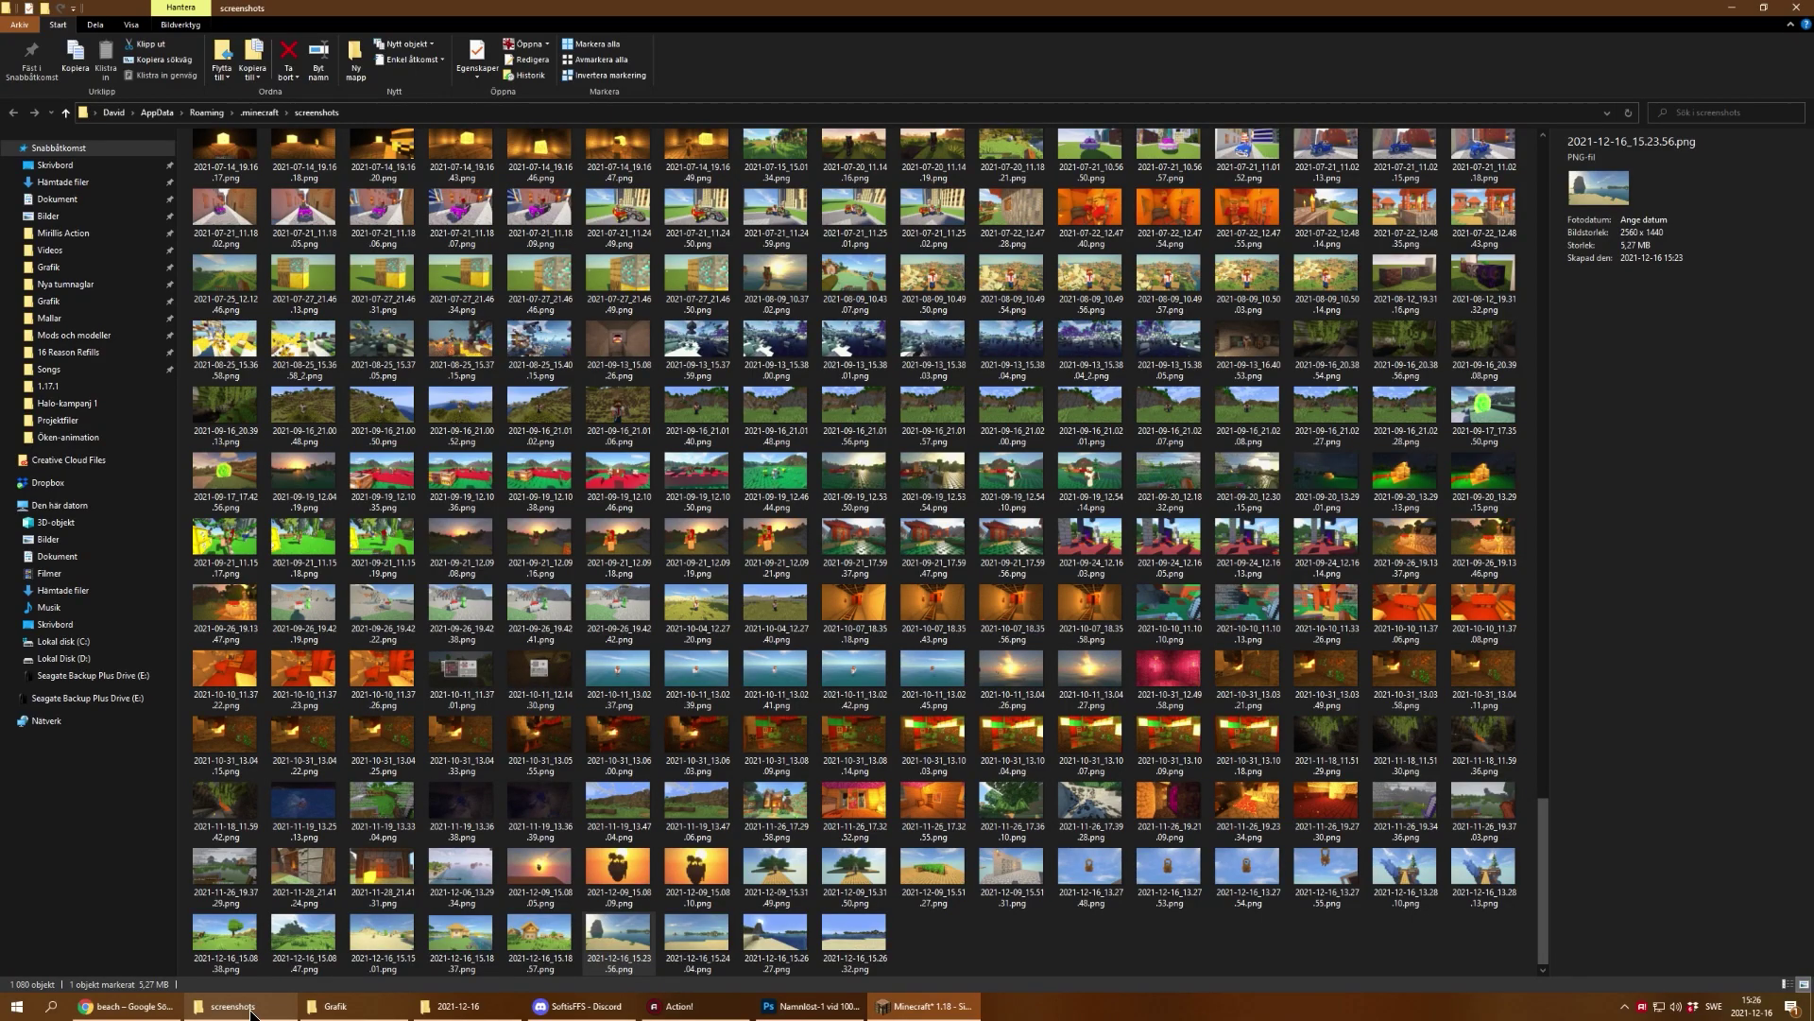
Step: Place the screenshot 2021-12-16_15.26.32 in the Photoshop document and turn on the landscape mixer for it in custom mode
left_click_drag(618, 940, 877, 722)
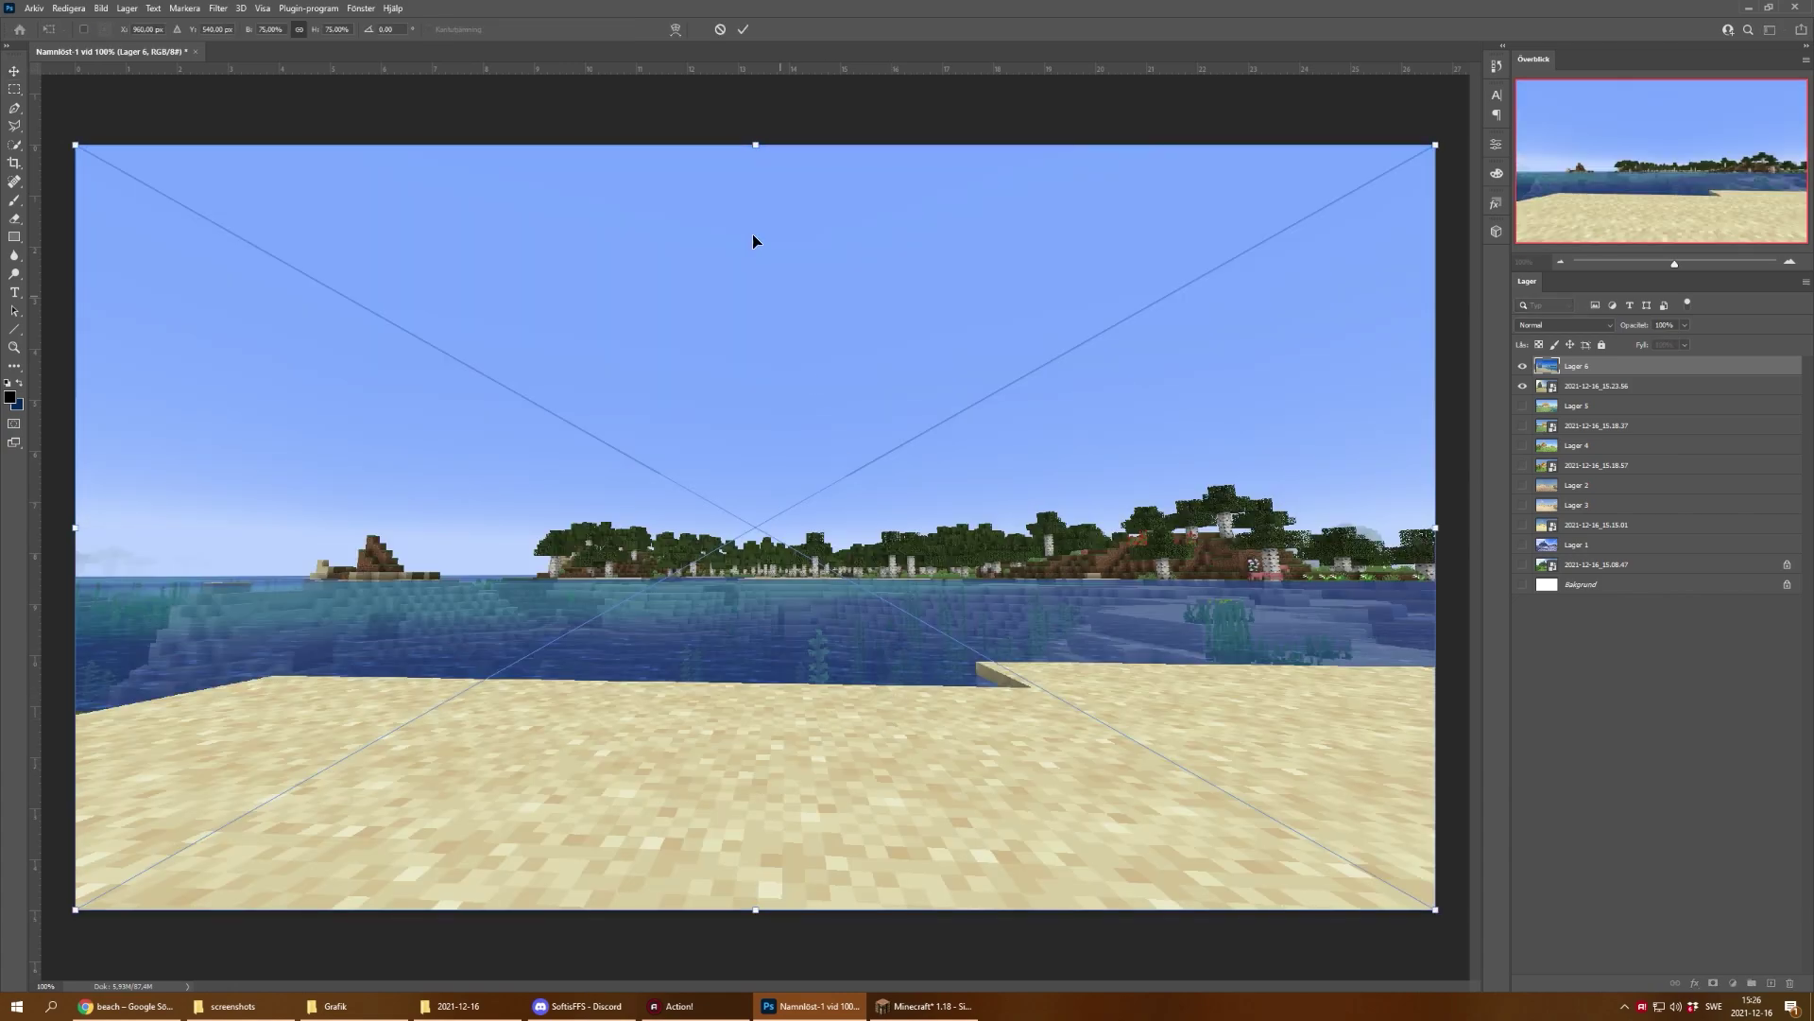
key("Return")
left_click(218, 8)
left_click(245, 66)
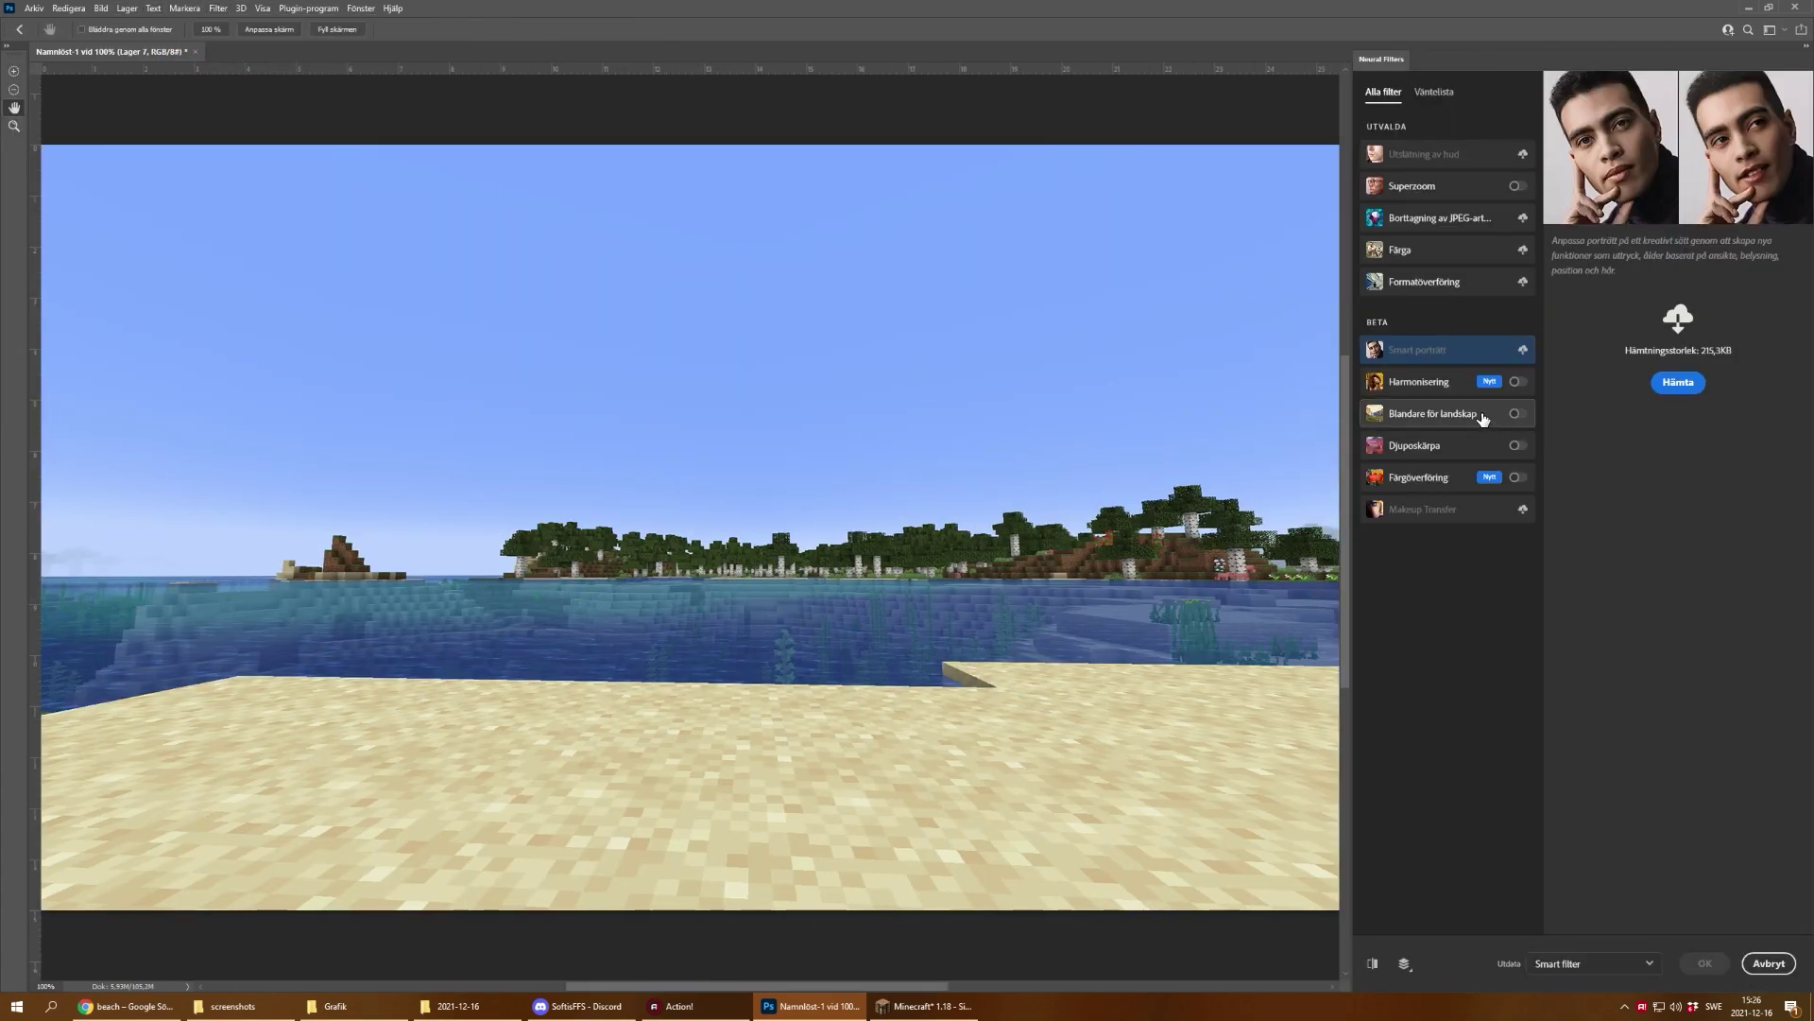
left_click(1516, 413)
left_click(1735, 135)
Step: Load the JPG file beach-1641791.jpg as the reference for the wooded coast view and apply the mix as a smart filter
left_click(1749, 236)
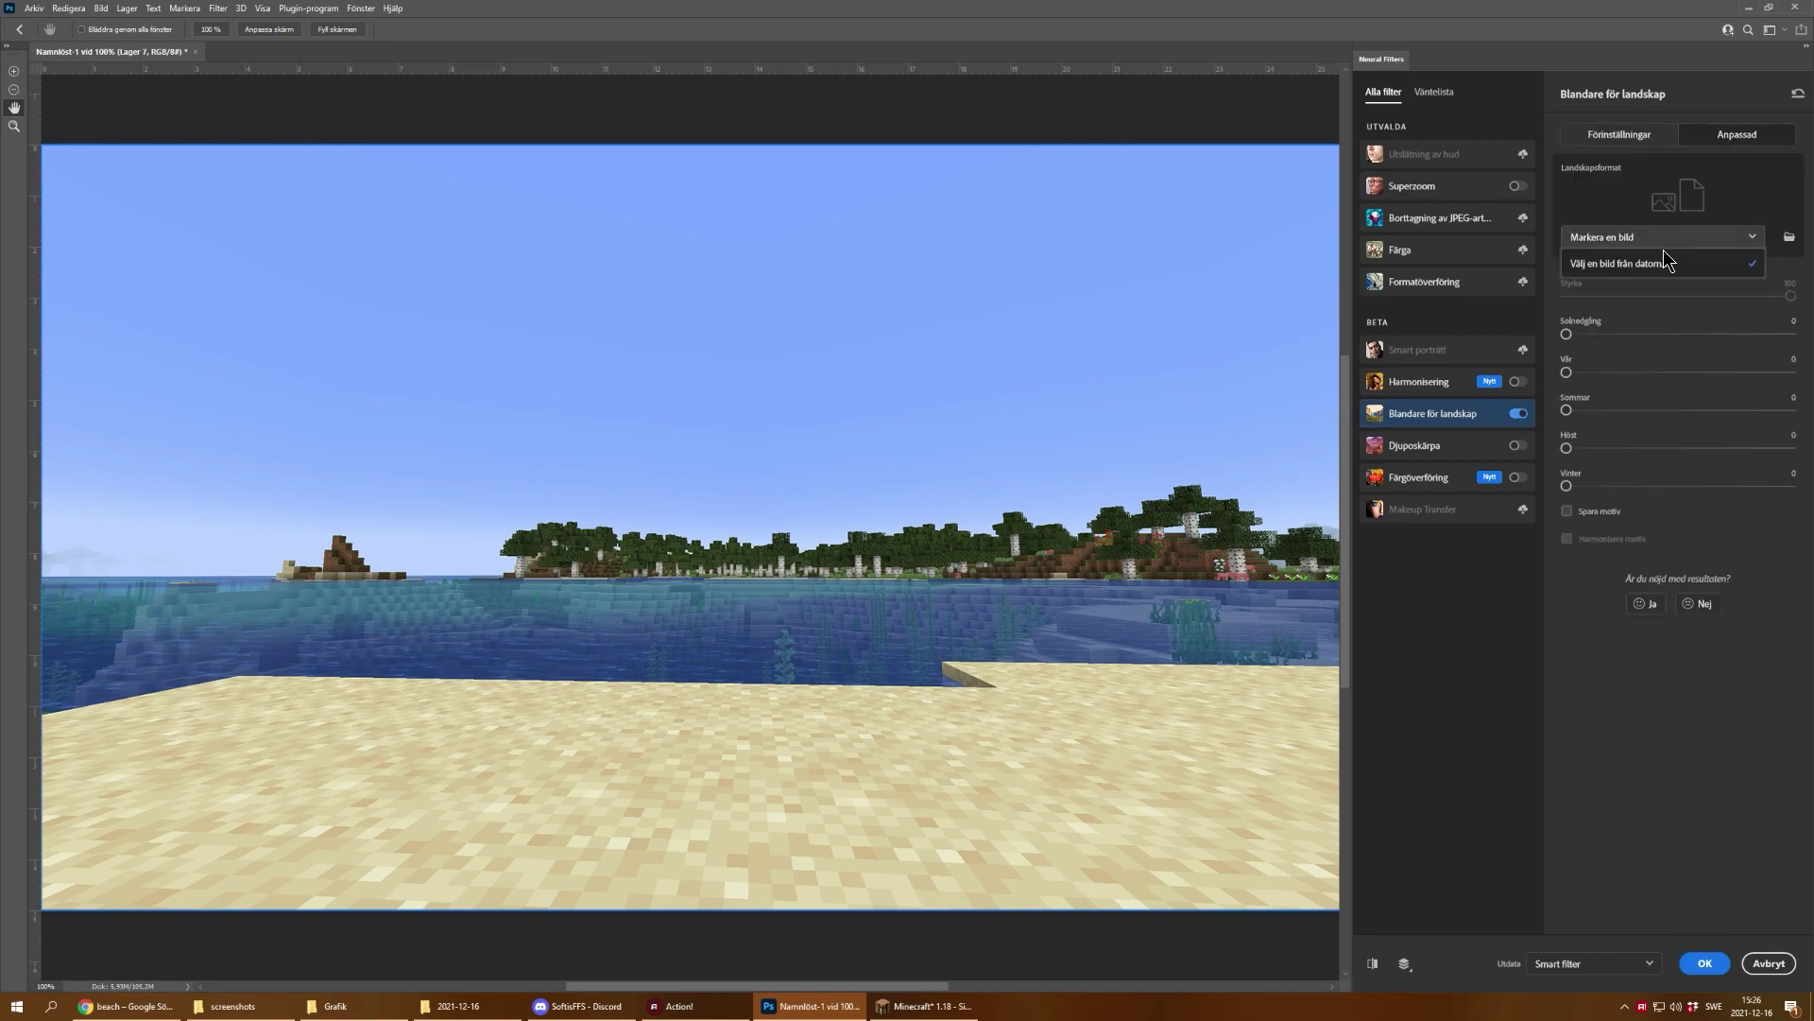
left_click(1644, 268)
left_click(1100, 687)
left_click(1030, 718)
scroll(999, 632, "down", 5)
left_click(567, 468)
double_click(668, 497)
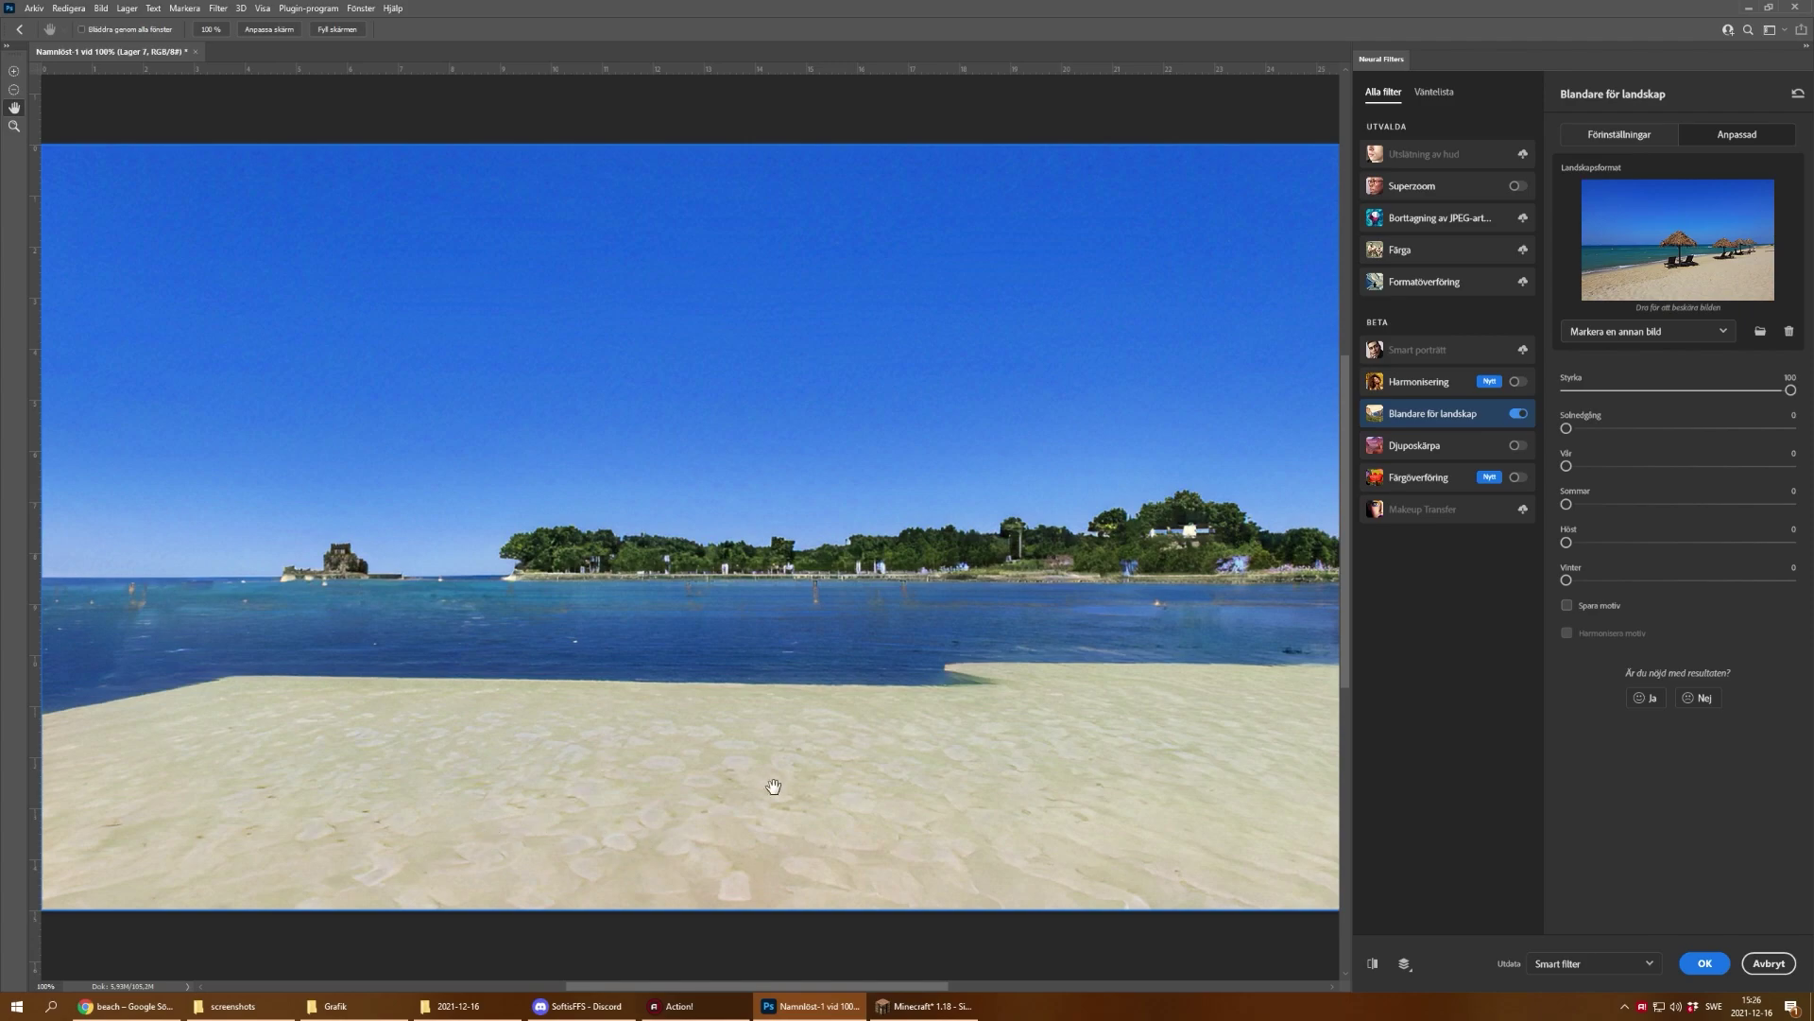
left_click(1705, 963)
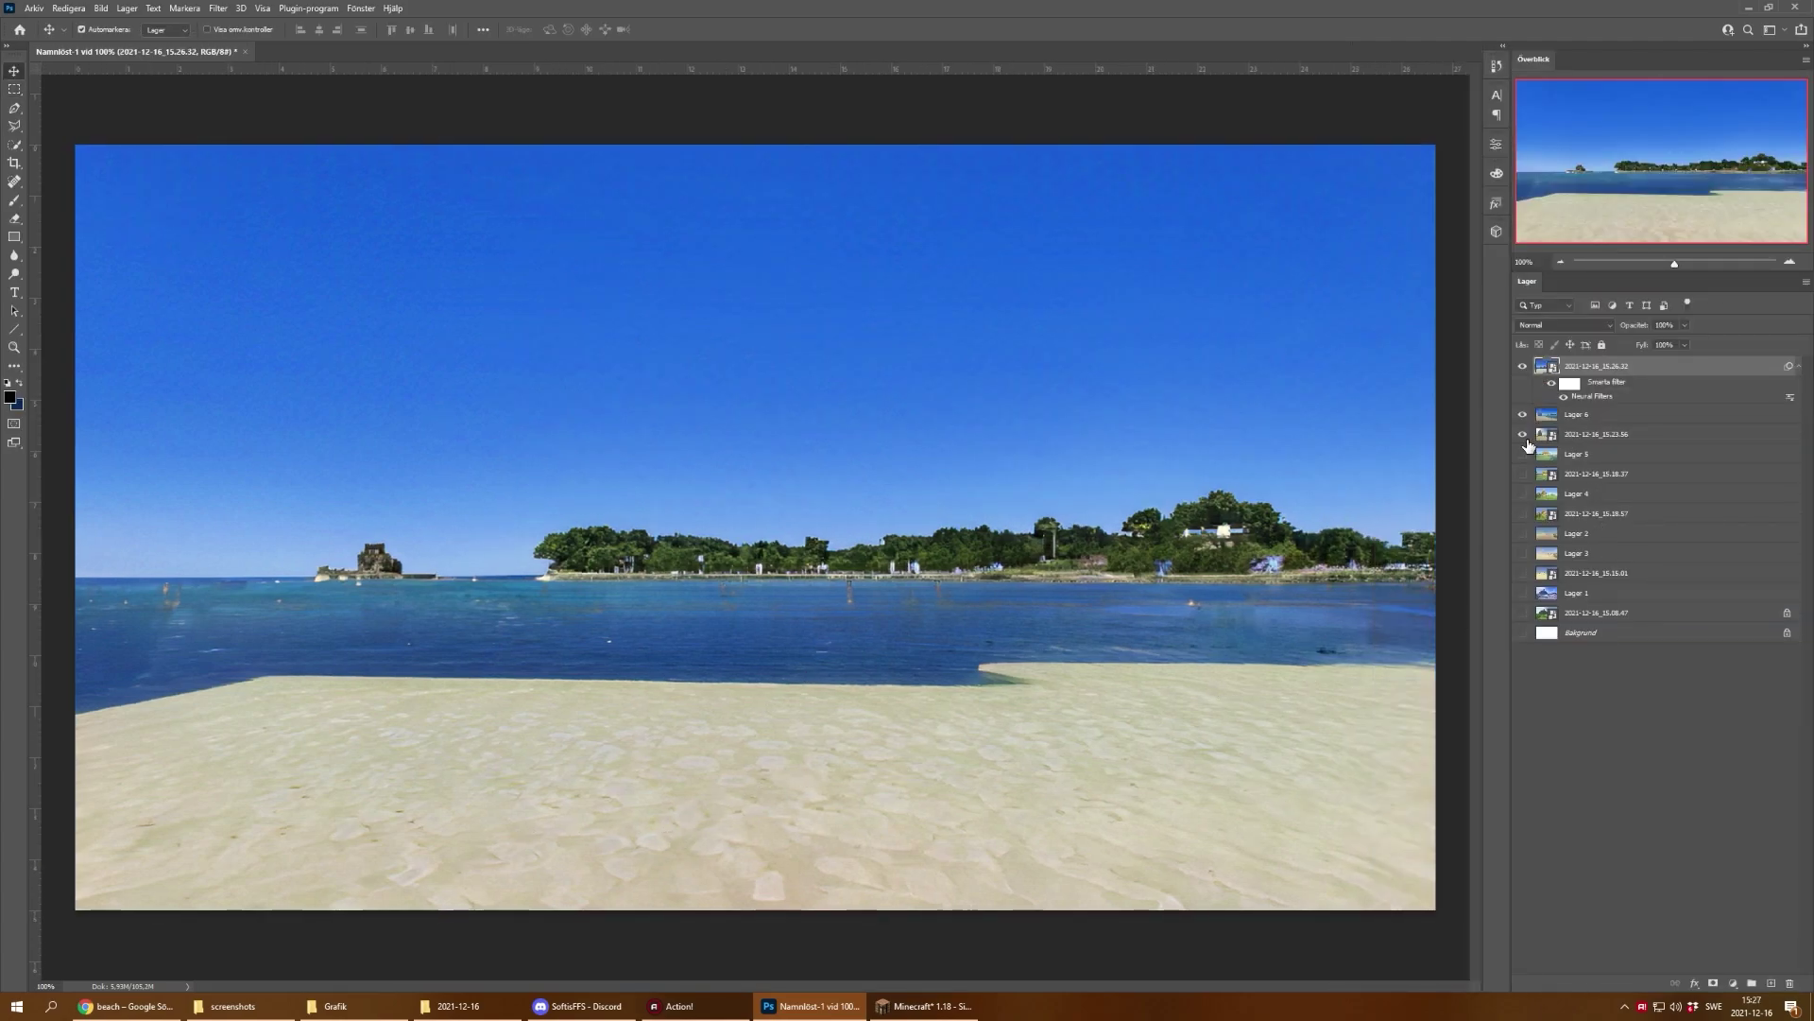
Step: Compare both beach mixes with the original sea screenshot by toggling the visibility of the three uppermost image layers
left_click(1522, 366)
left_click(1523, 365)
left_click(1524, 415)
left_click(1525, 416)
left_click(1524, 367)
left_click(1524, 367)
left_click(1524, 366)
left_click(1525, 416)
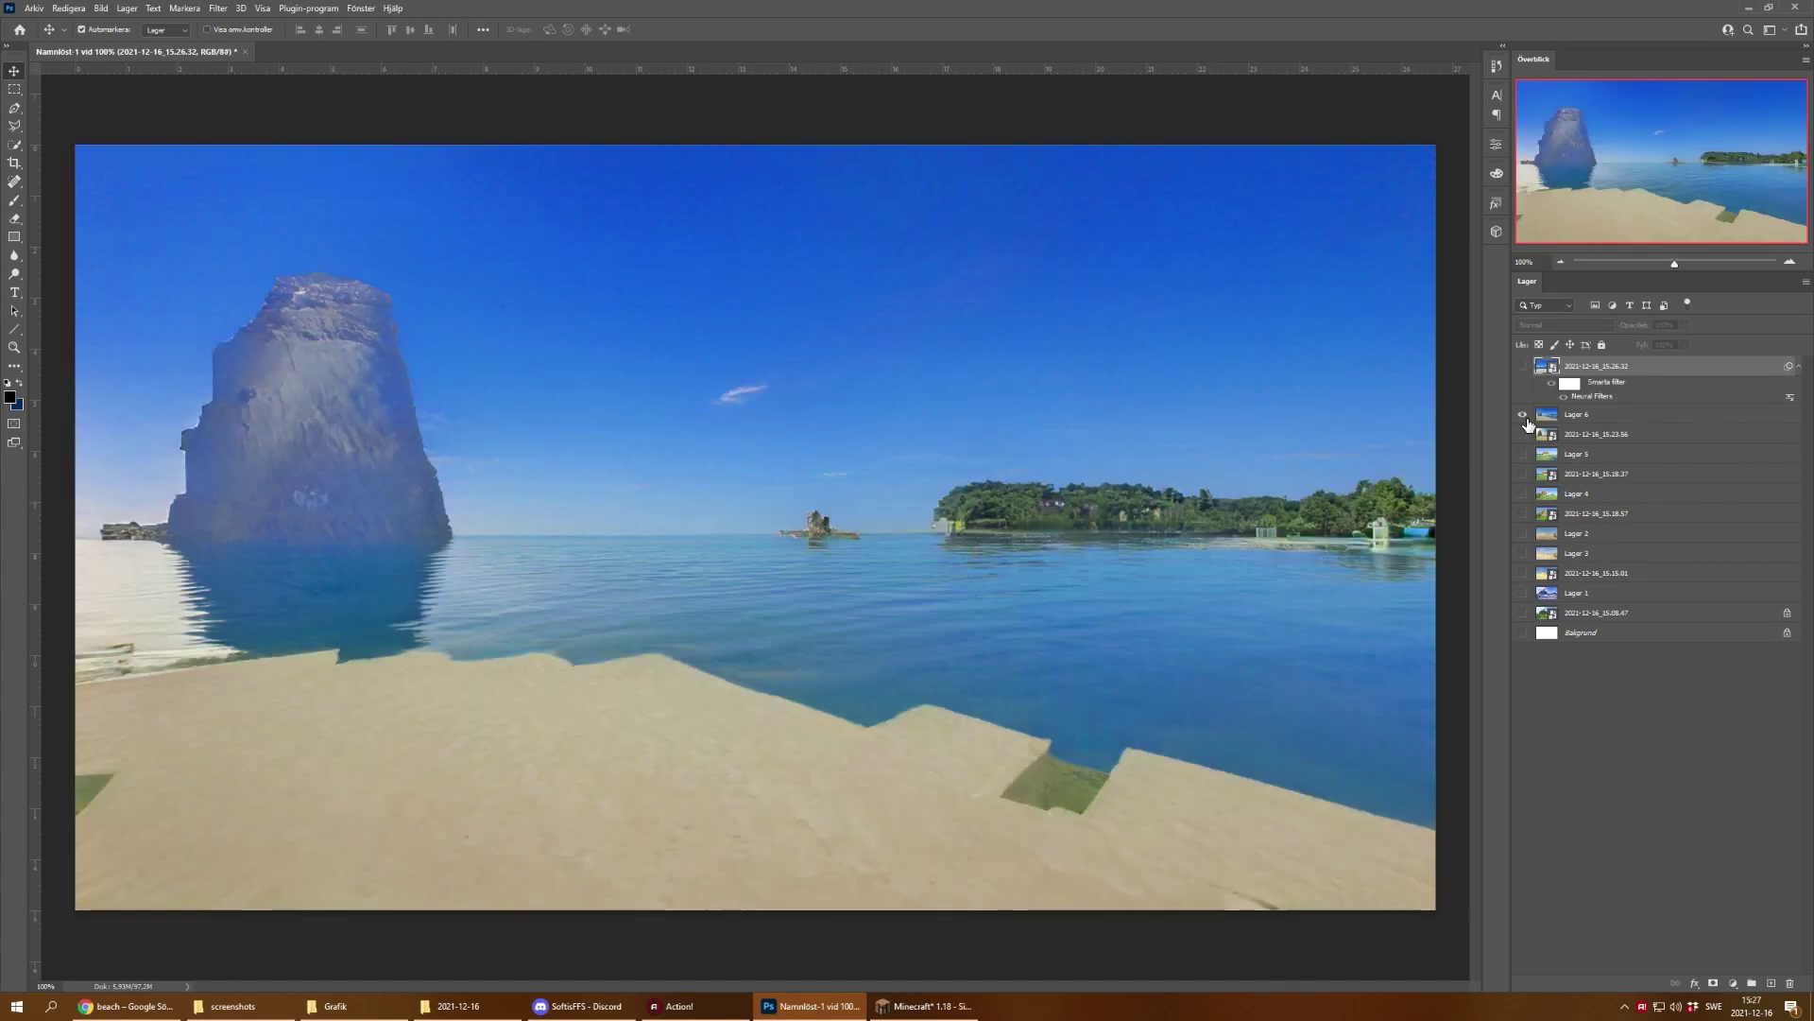
left_click(1523, 435)
left_click(1524, 415)
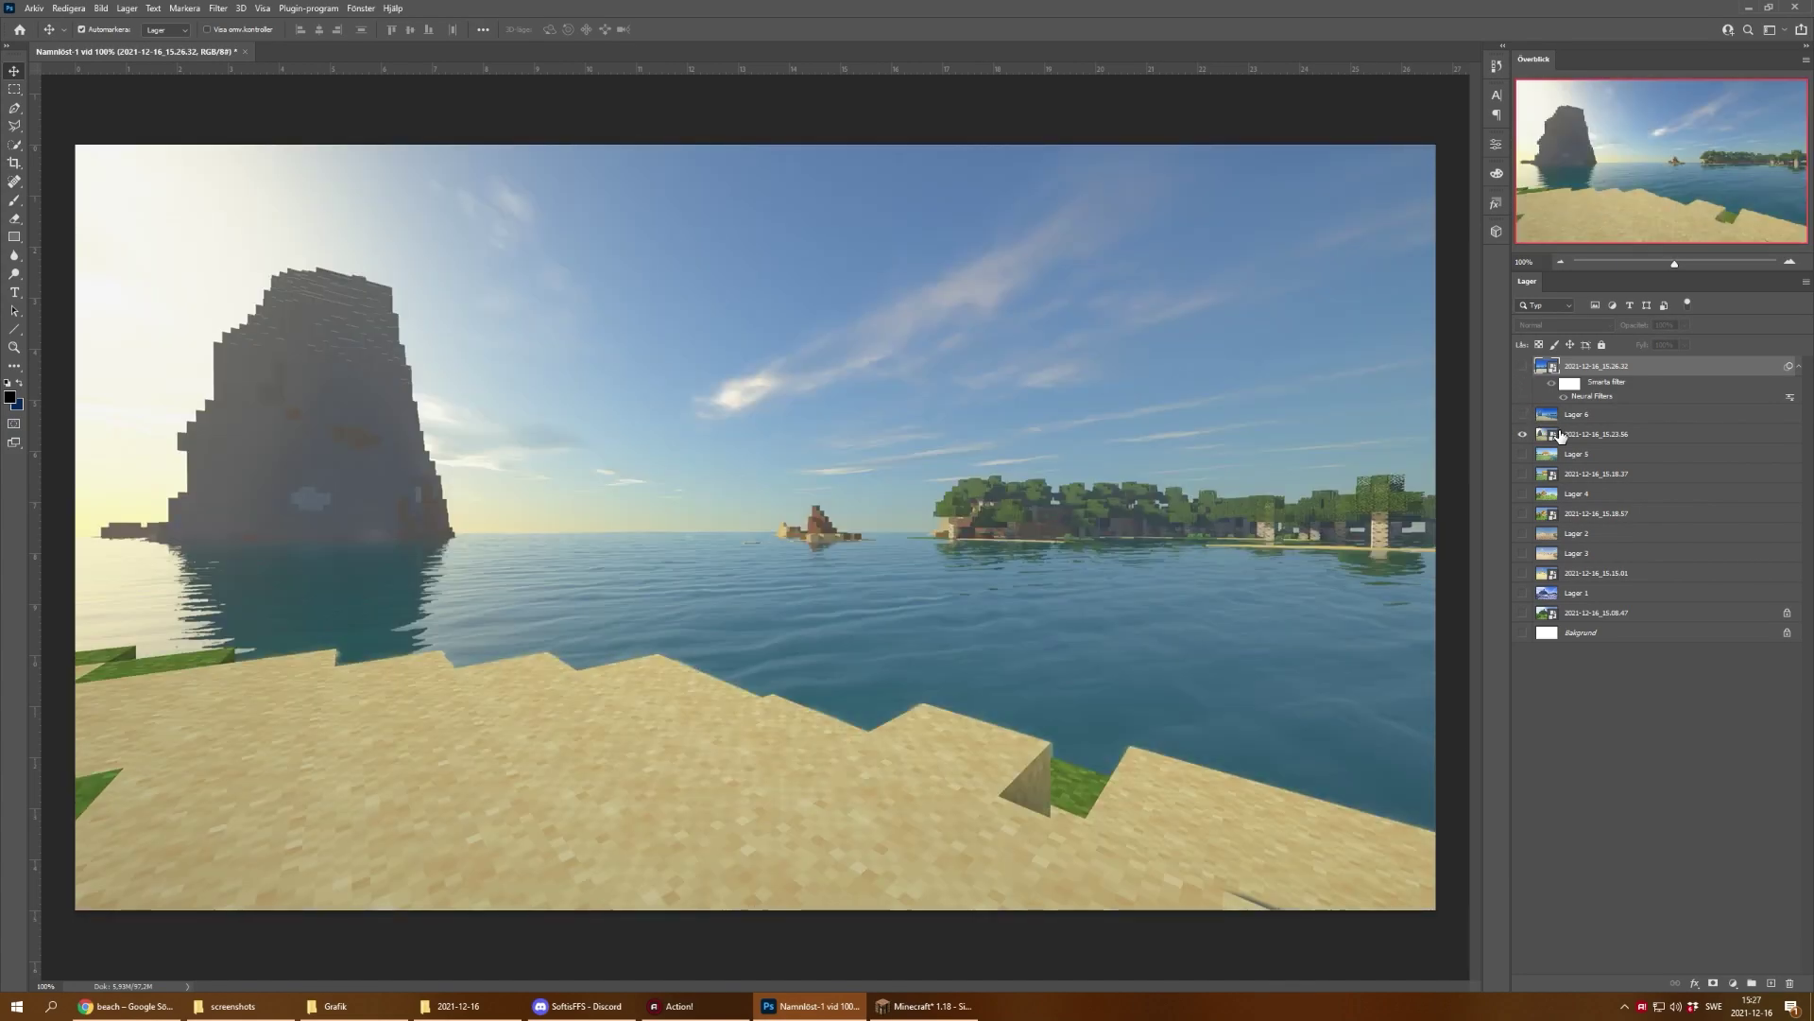
left_click(1524, 367)
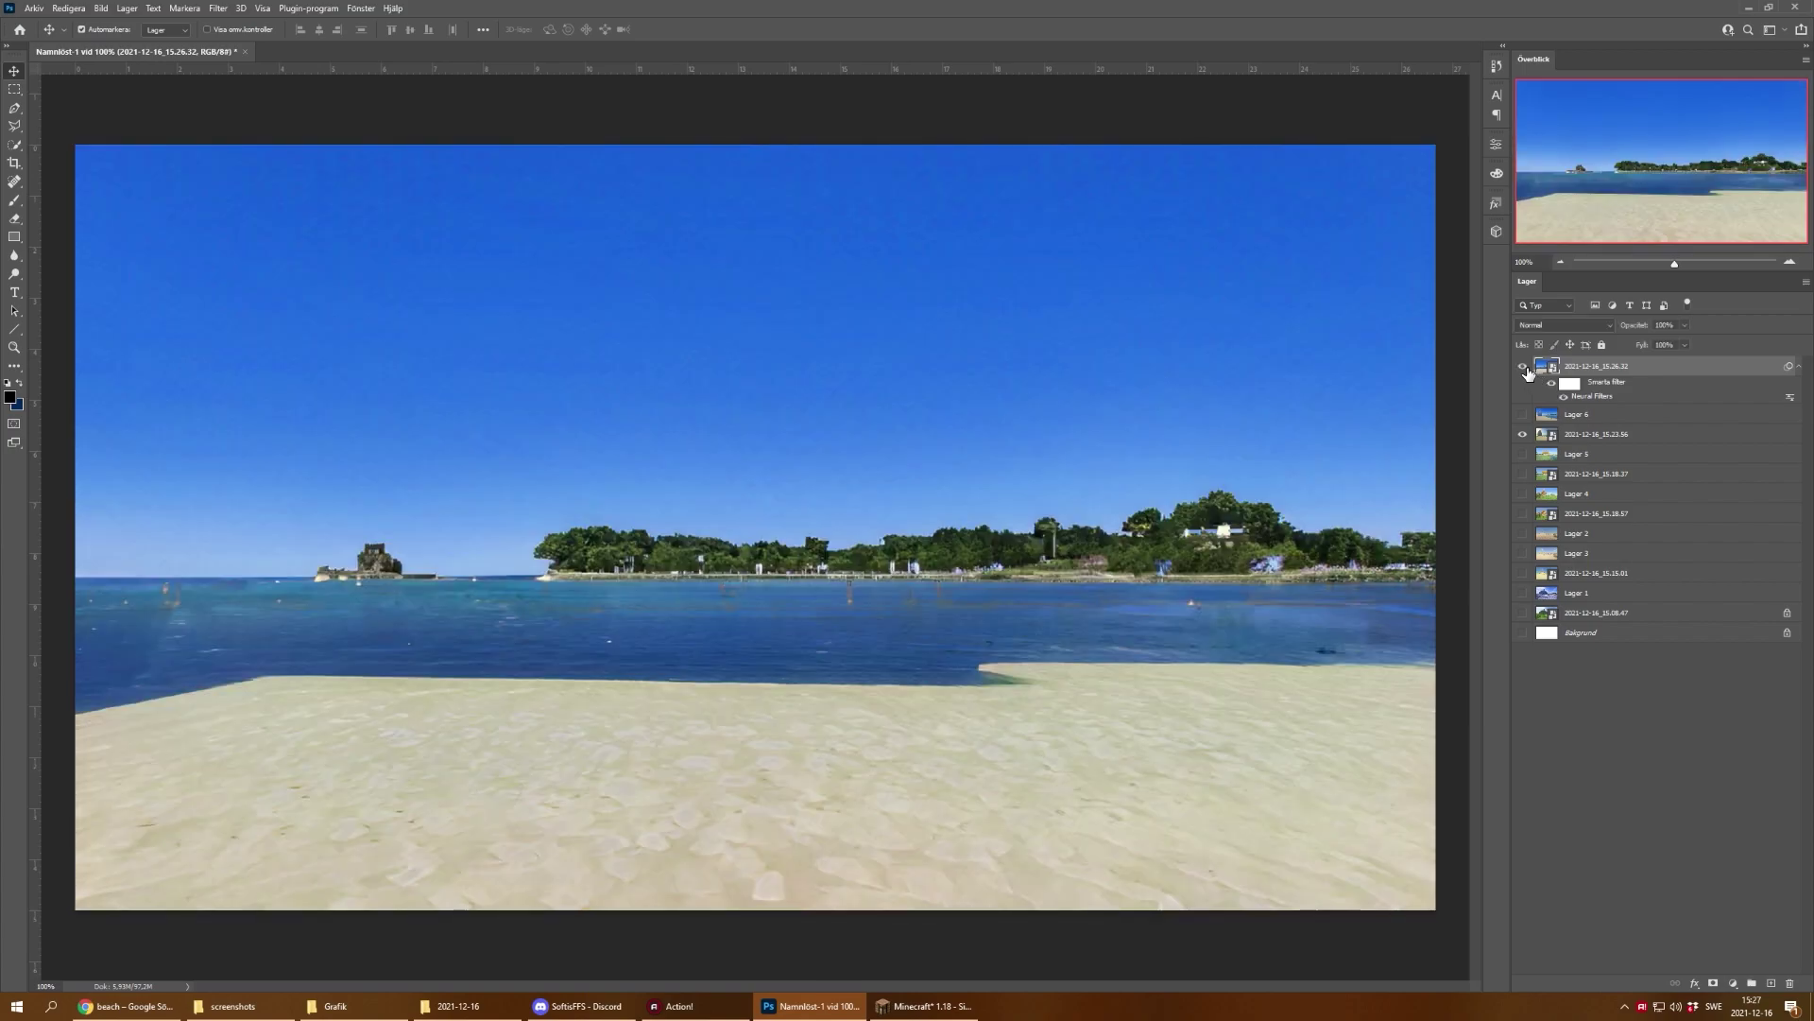
Step: Hide the 2021-12-16_15.23.56 layer and toggle the uppermost beach mix layer off and back on
left_click(1522, 435)
left_click(1522, 367)
left_click(1523, 367)
Step: Examine the wooded coast, the water and the sand of the uppermost beach mix up close and as a whole image
key("ctrl+plus")
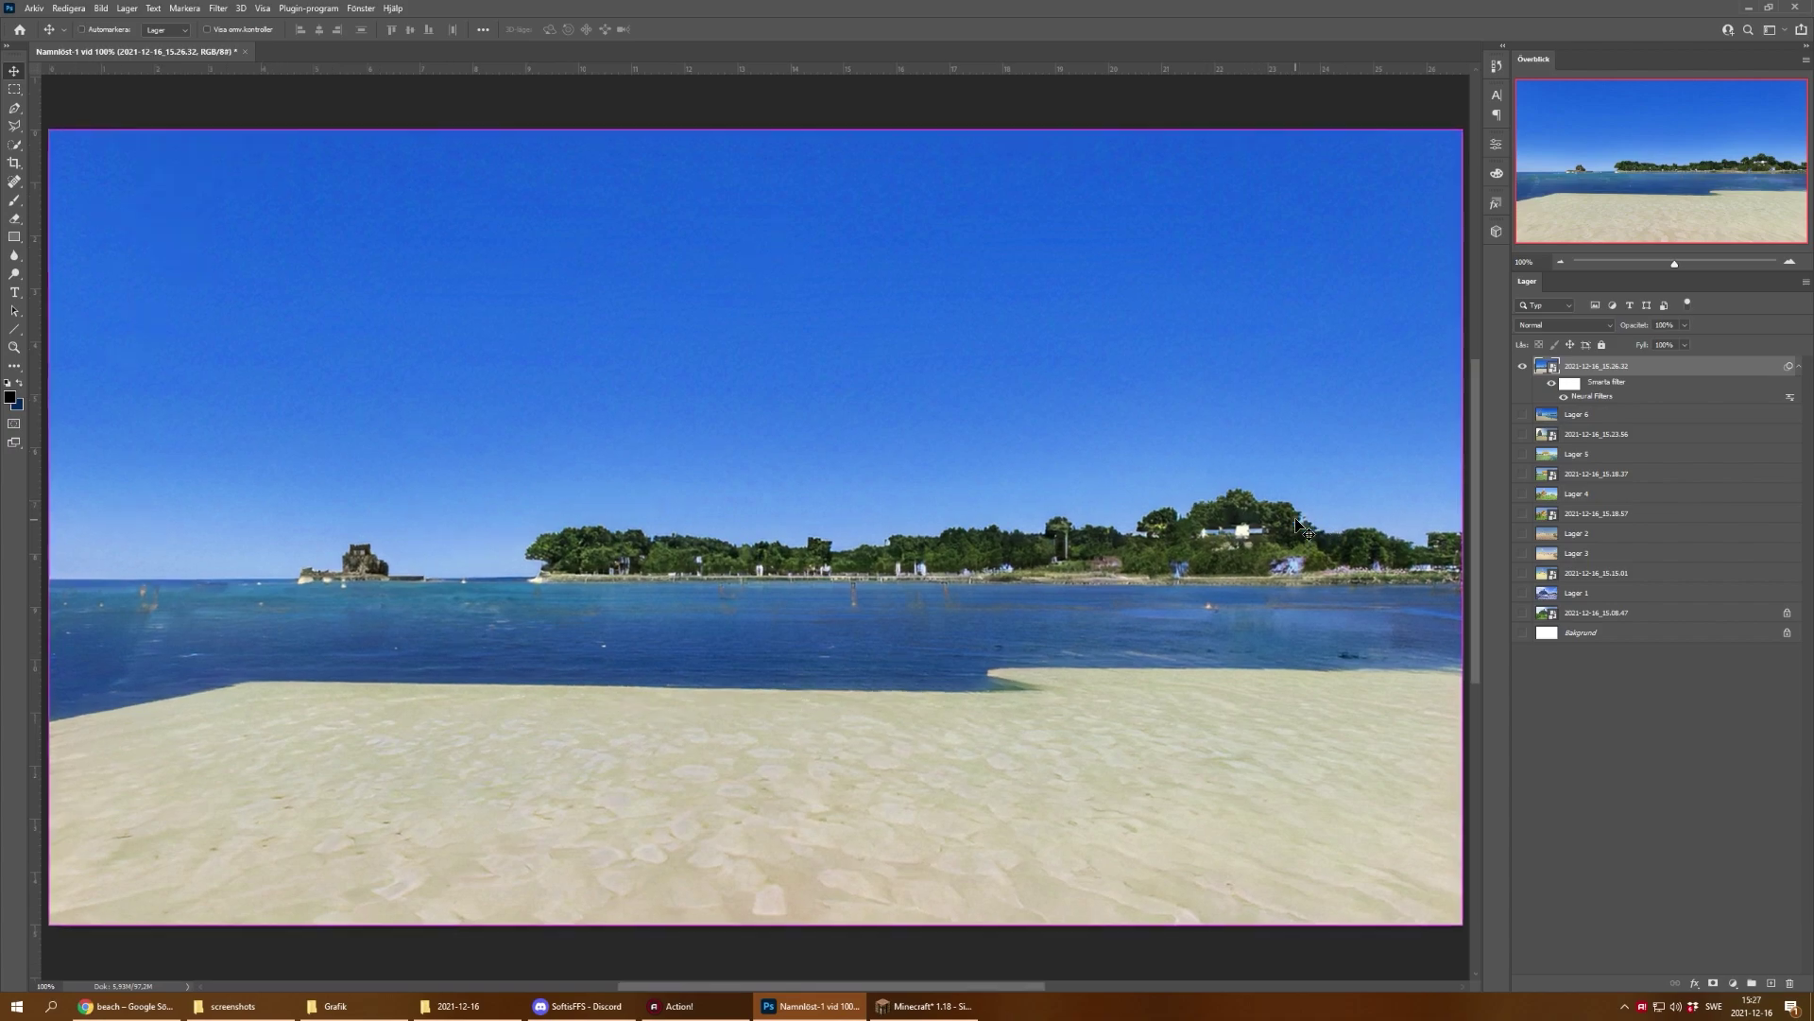
scroll(1299, 529, "up", 2)
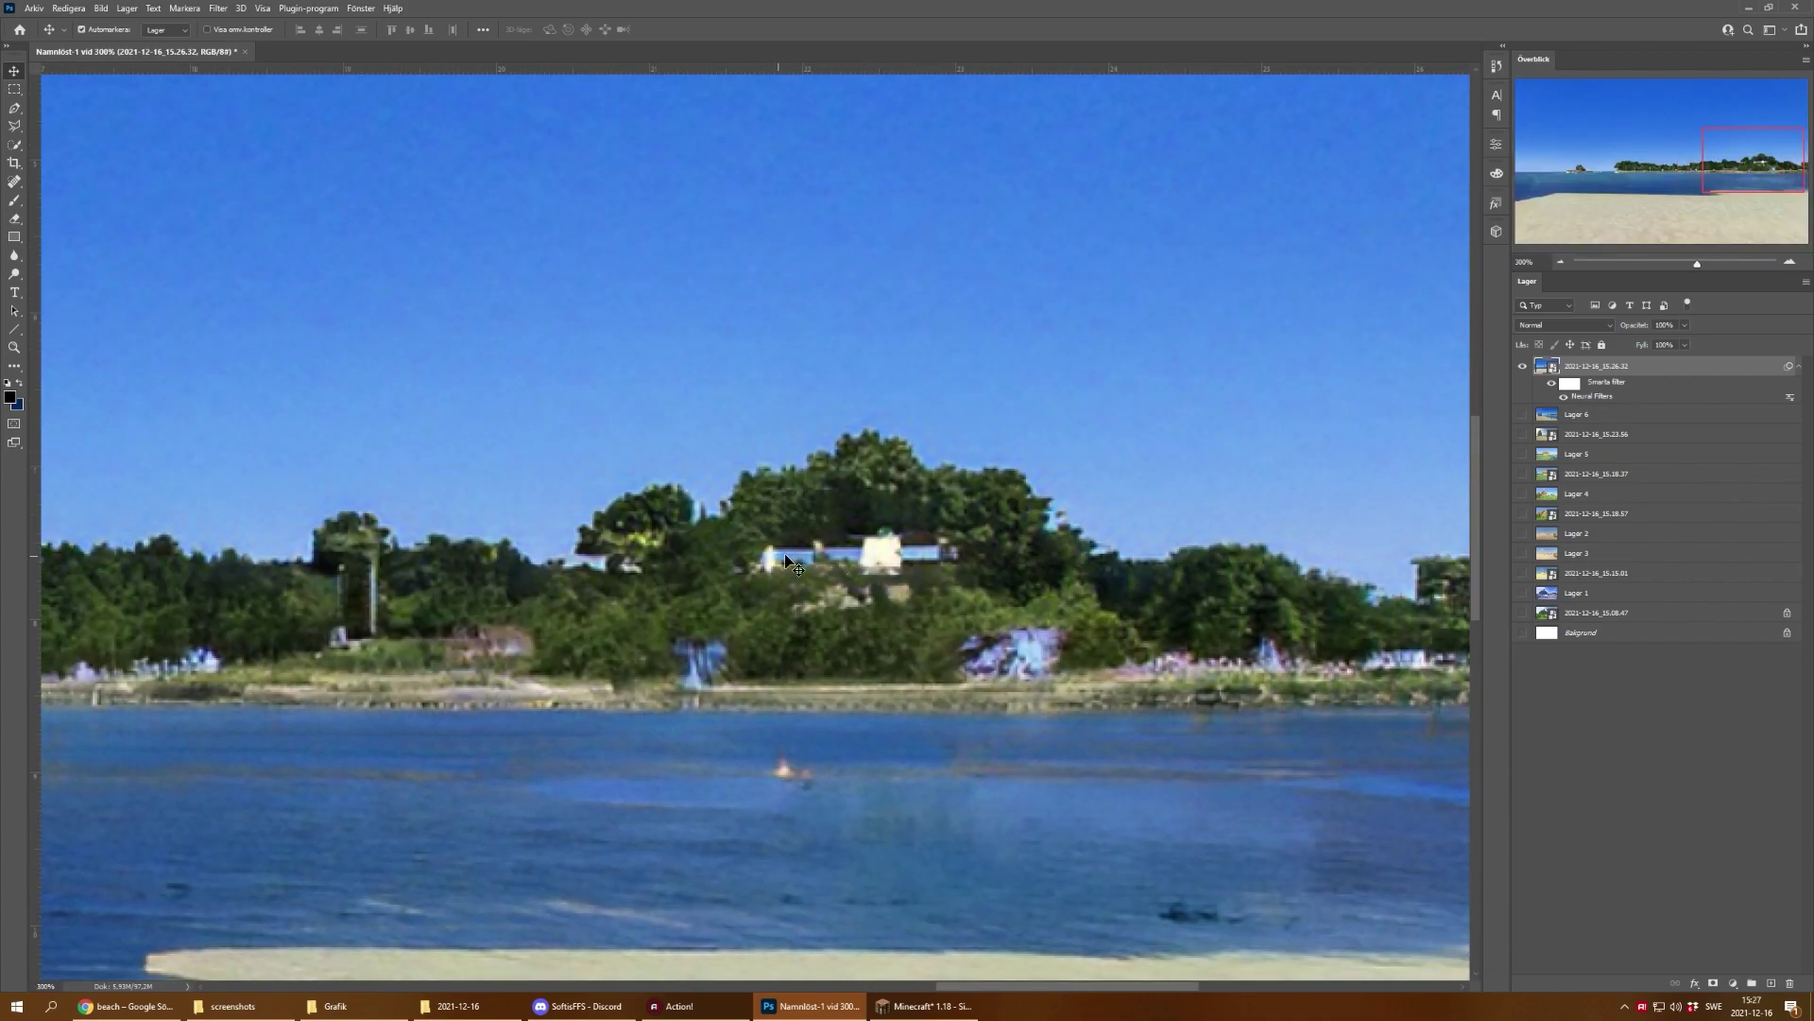
left_click(1561, 263)
left_click(1561, 262)
left_click(1560, 263)
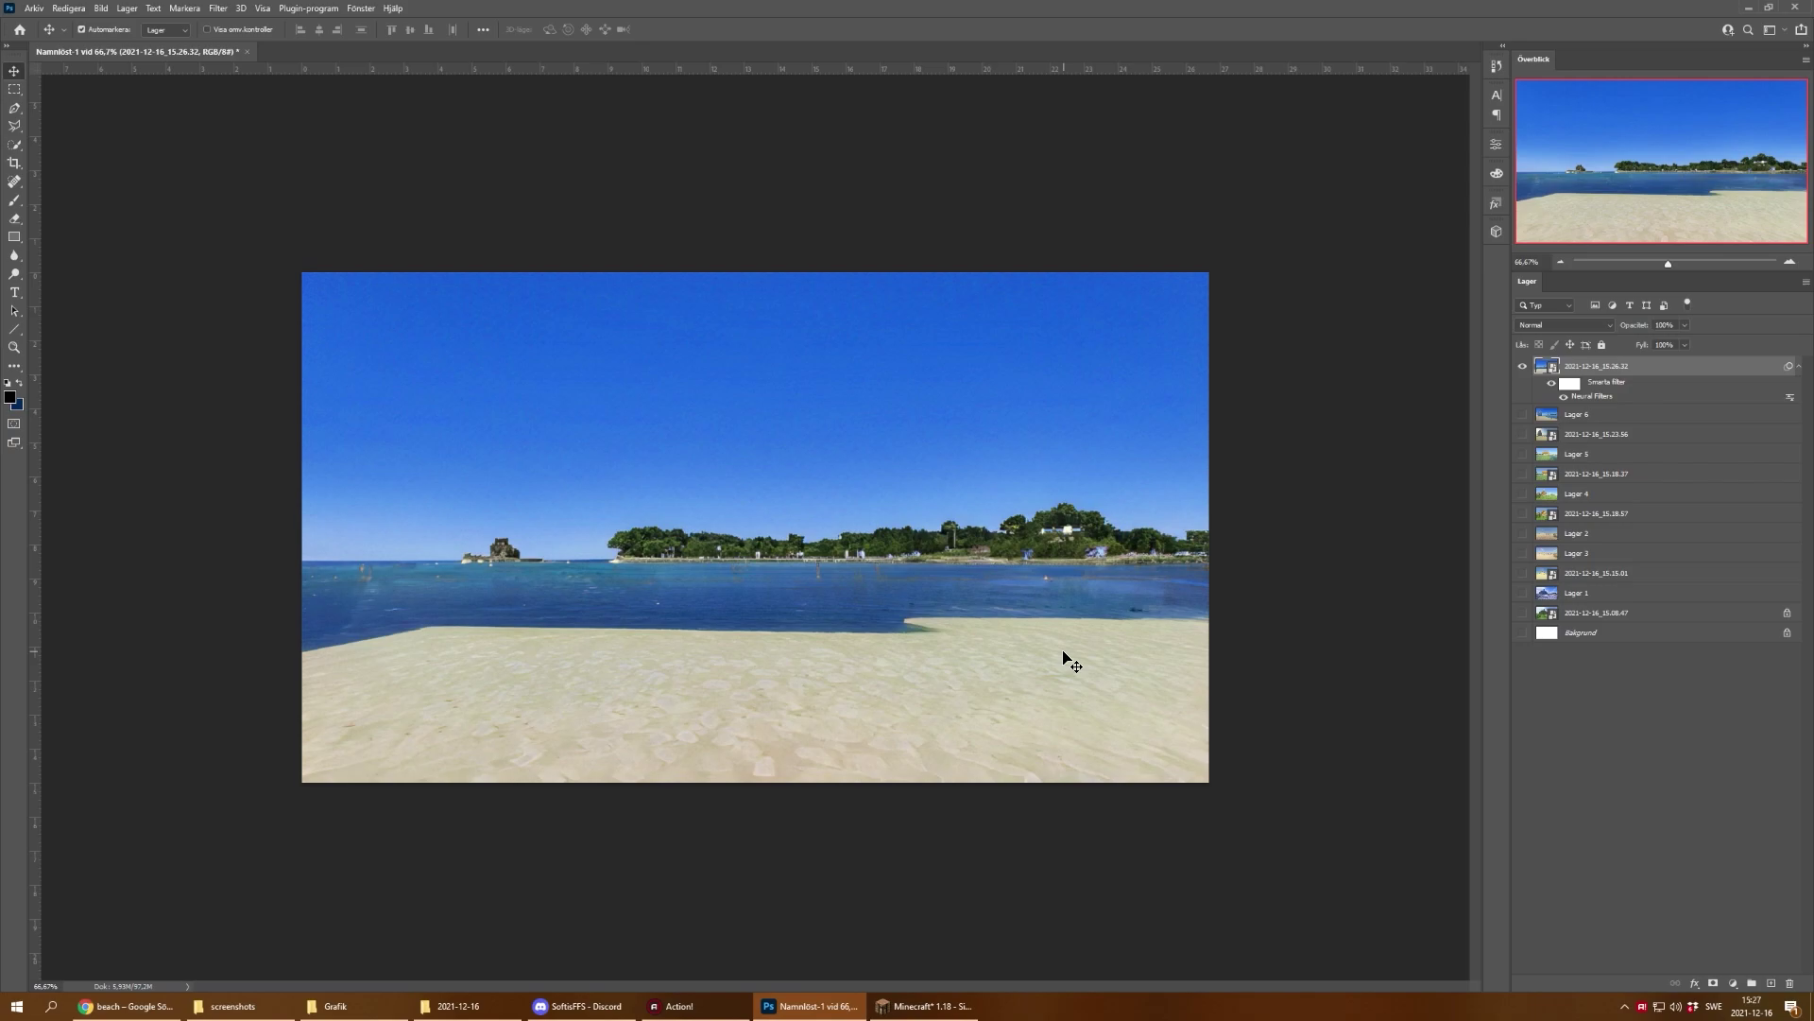
key("ctrl+plus")
key("ctrl+plus")
left_click_drag(1069, 650, 789, 615)
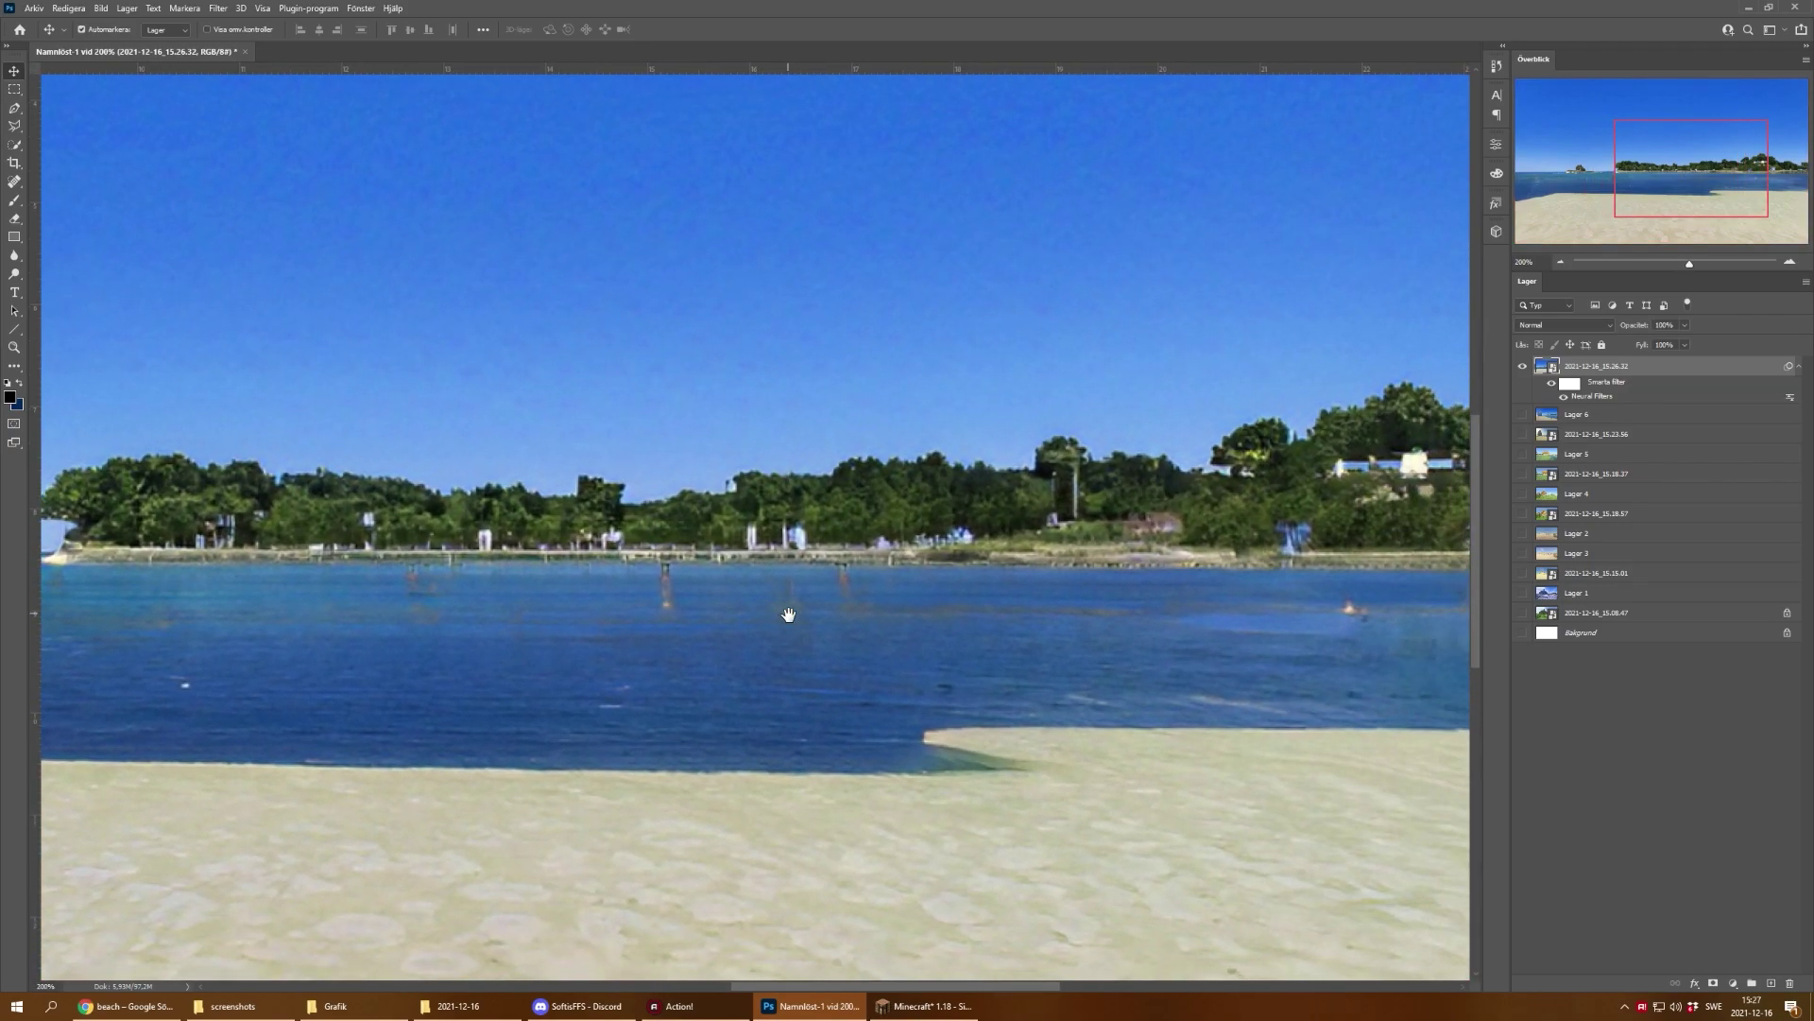
left_click_drag(1293, 624, 1196, 590)
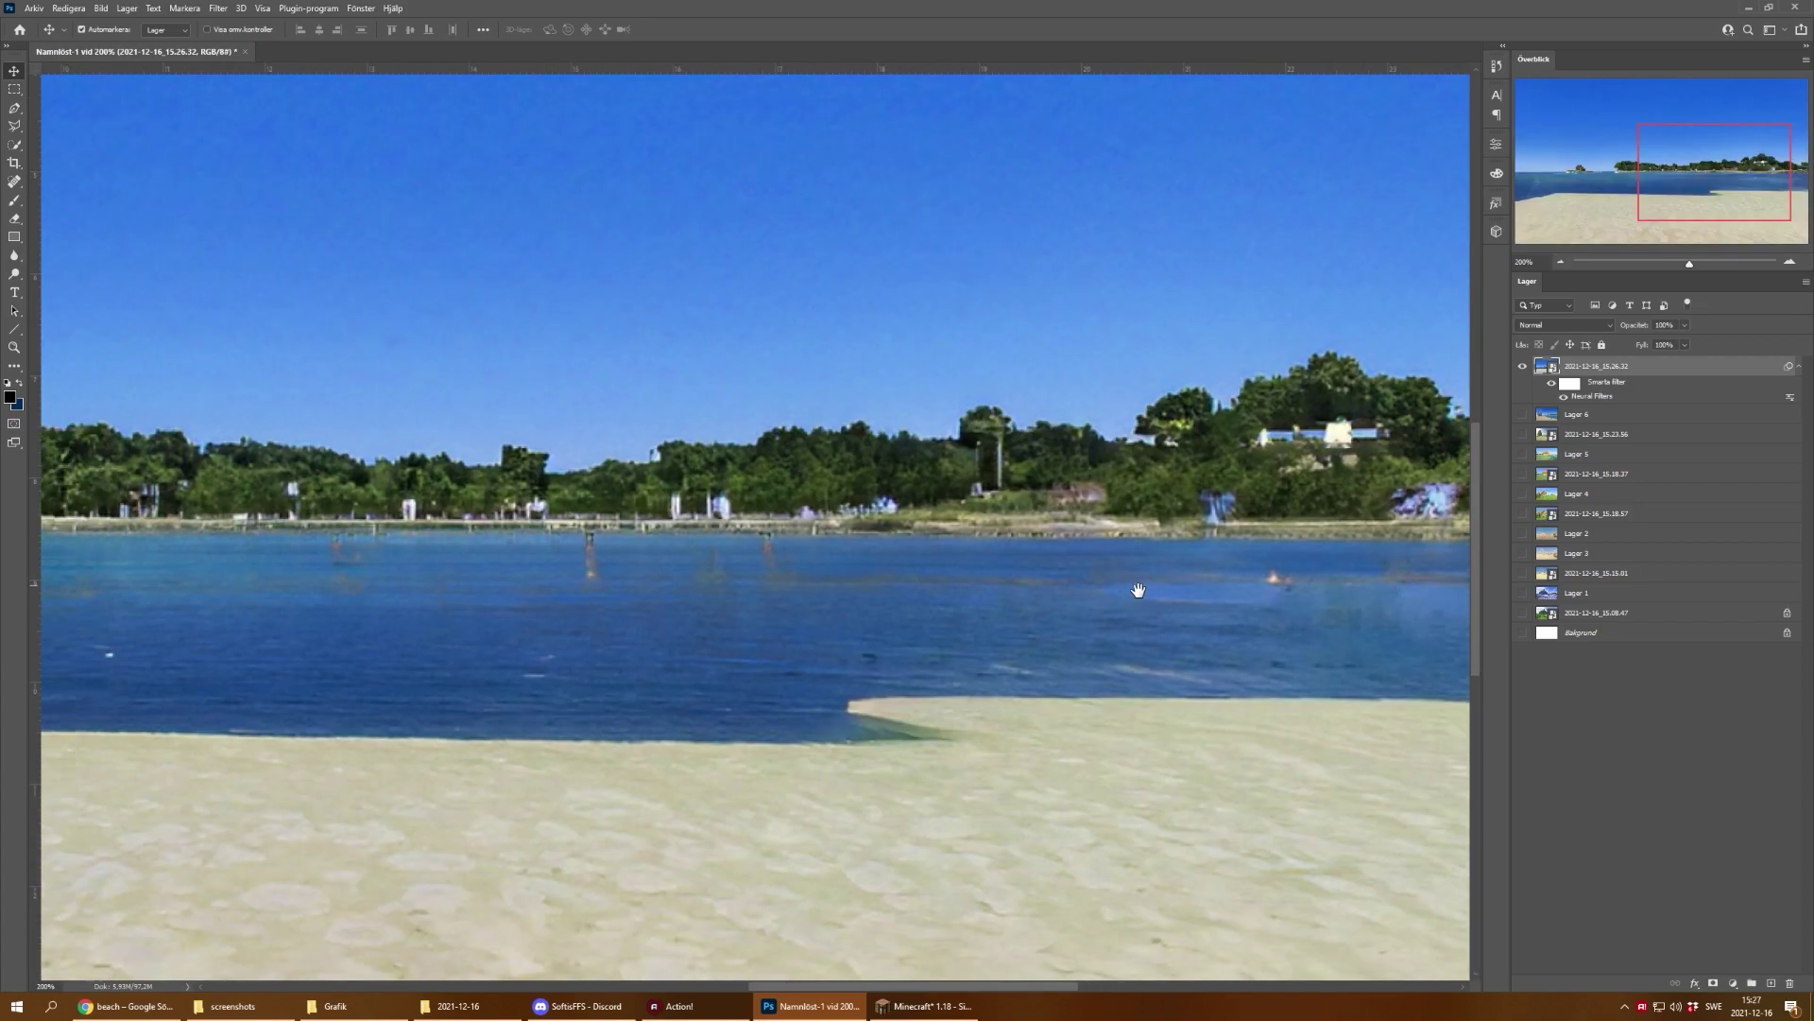
key("ctrl+minus")
key("ctrl+minus")
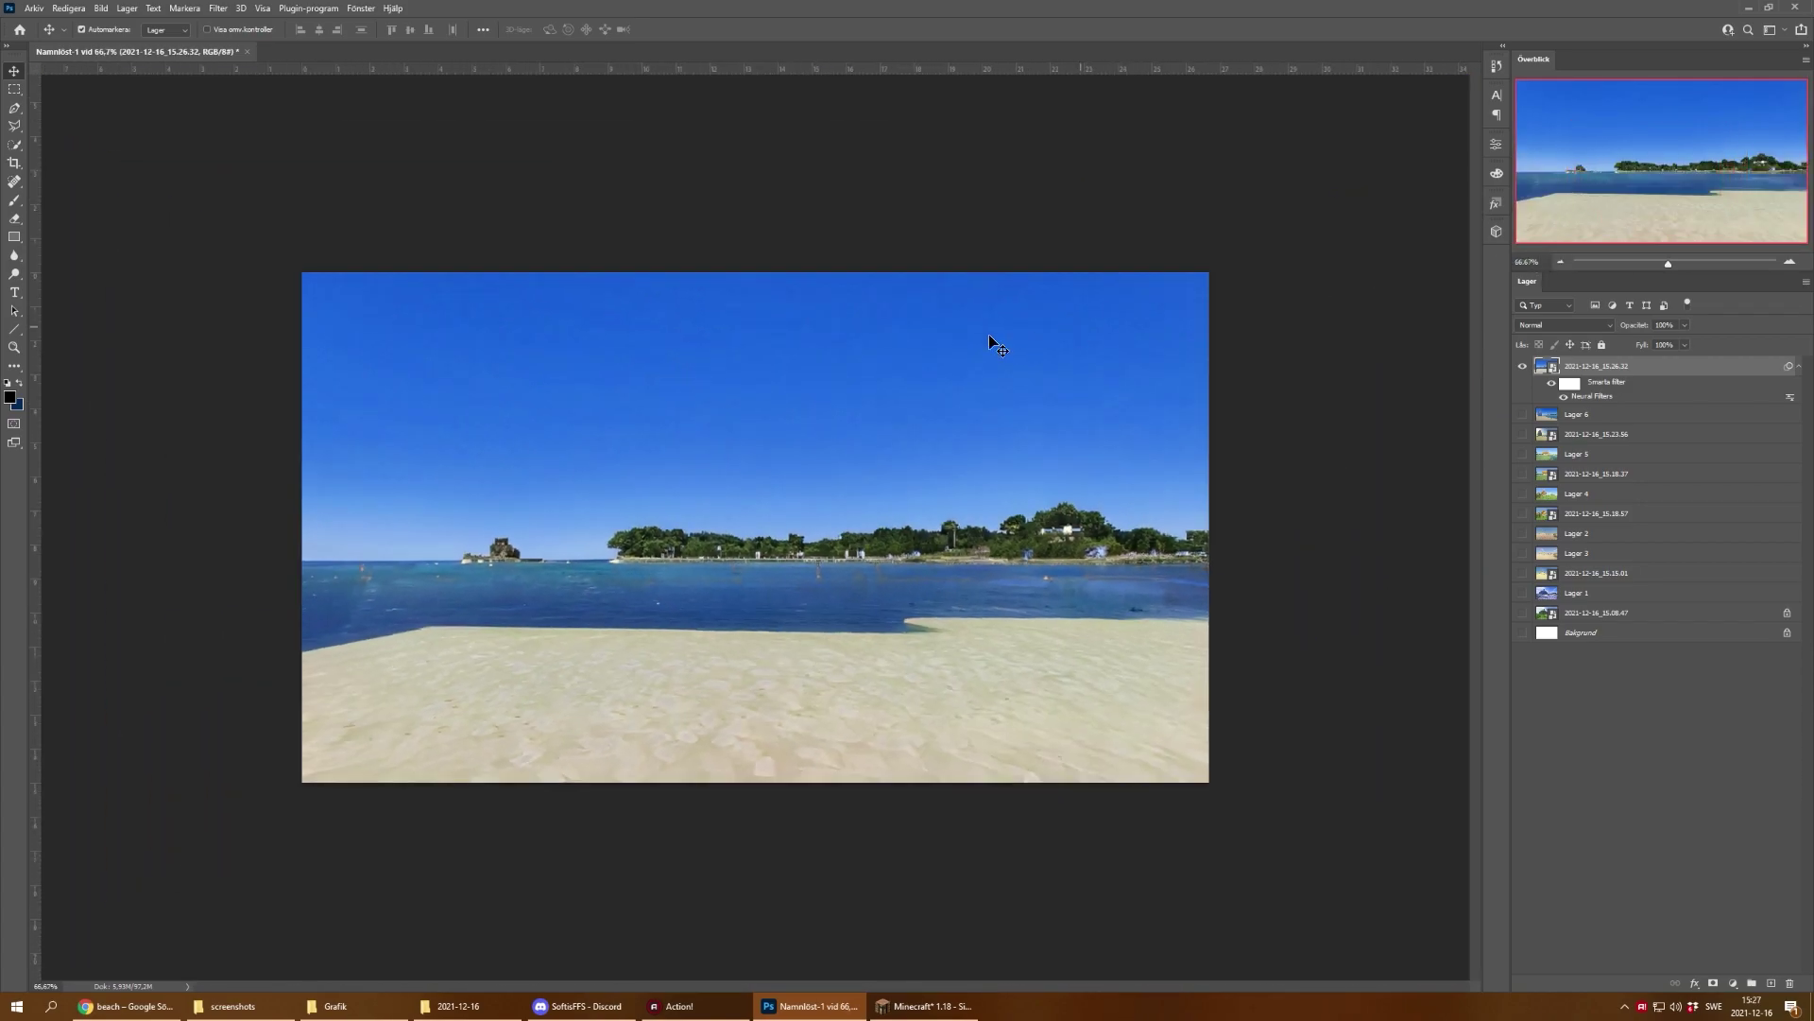
key("ctrl+plus")
key("ctrl")
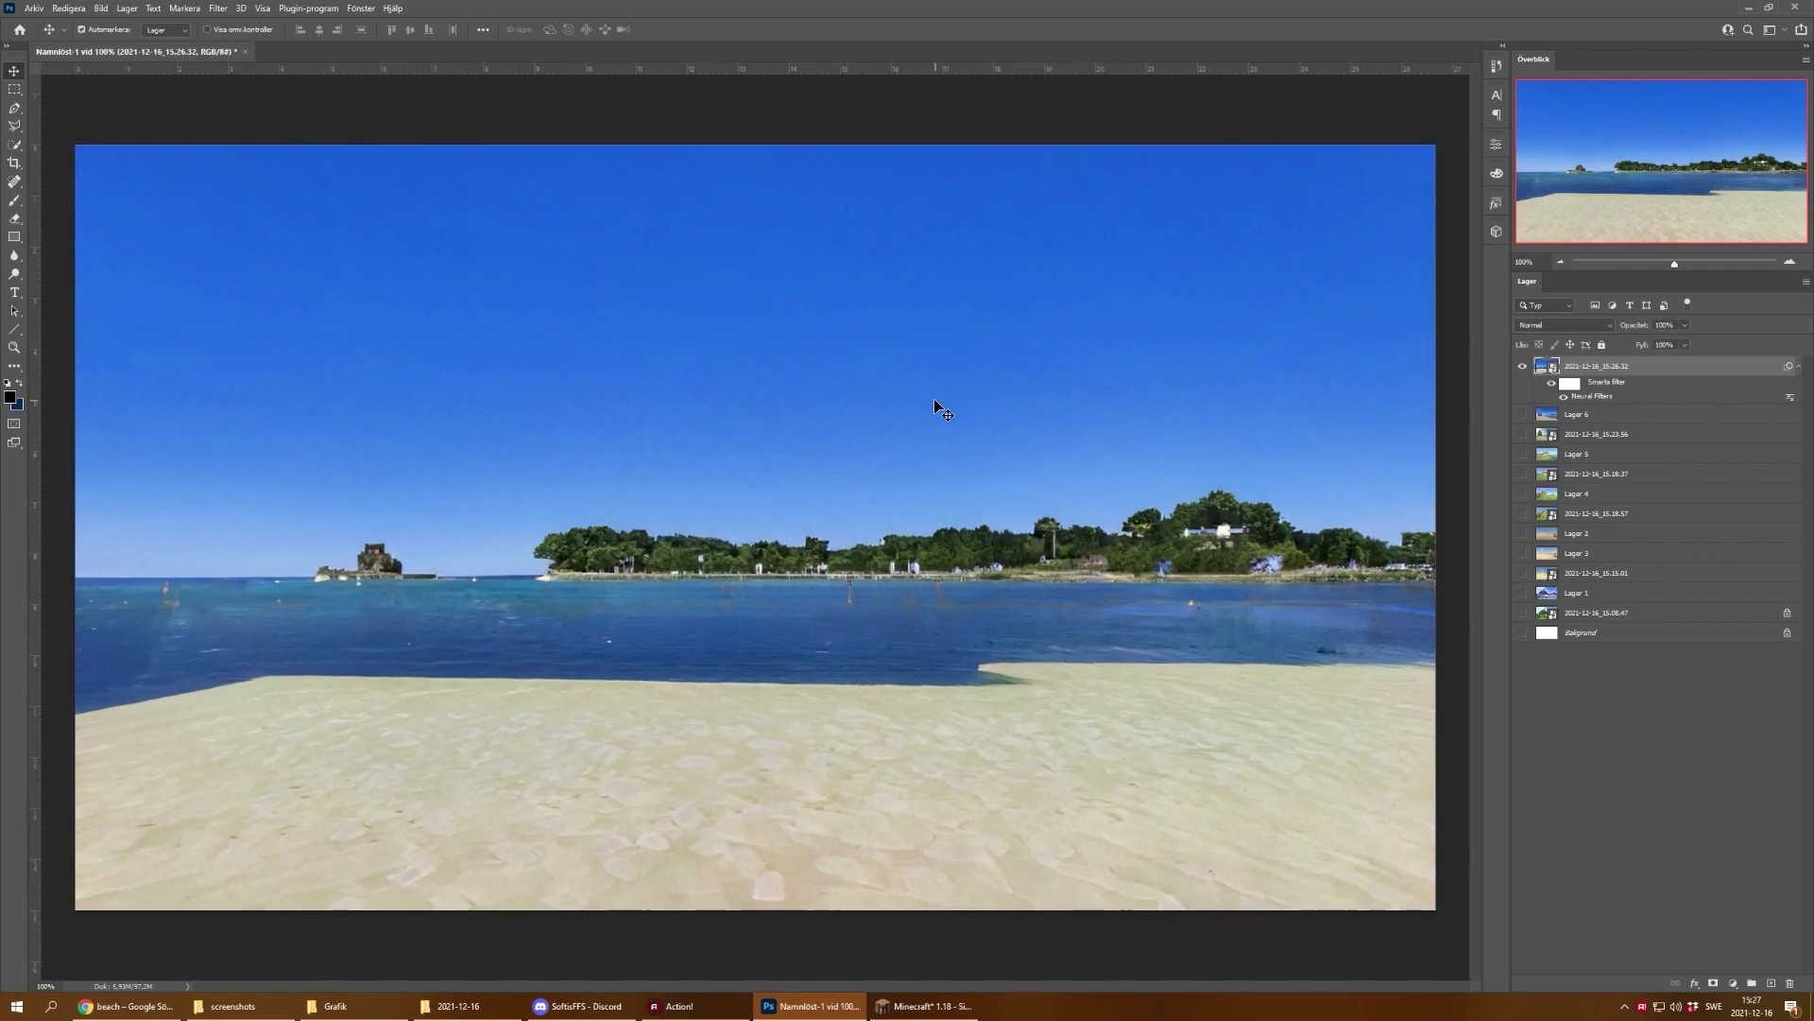